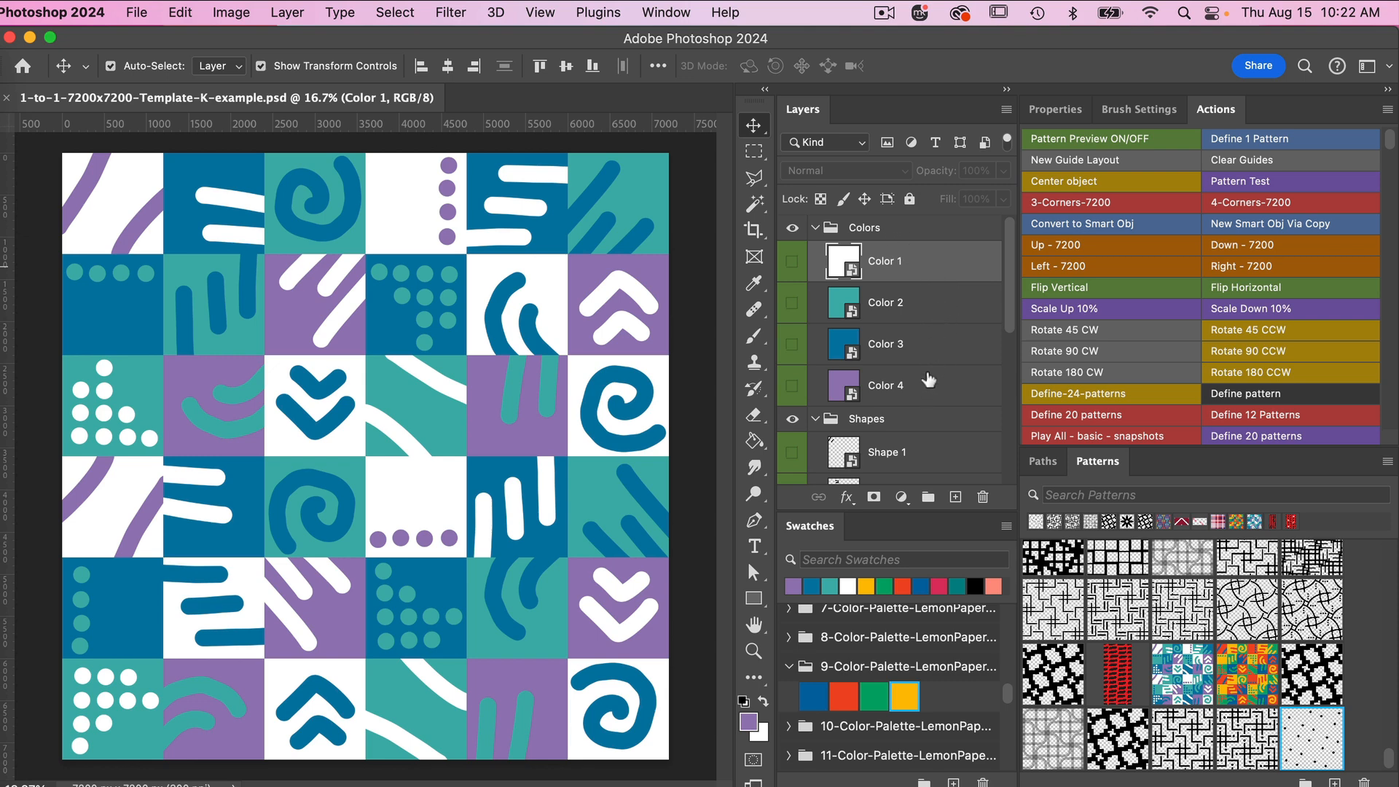
Look through the Shapes layers and the contents of the Template group
scroll(928, 380, "down", 5)
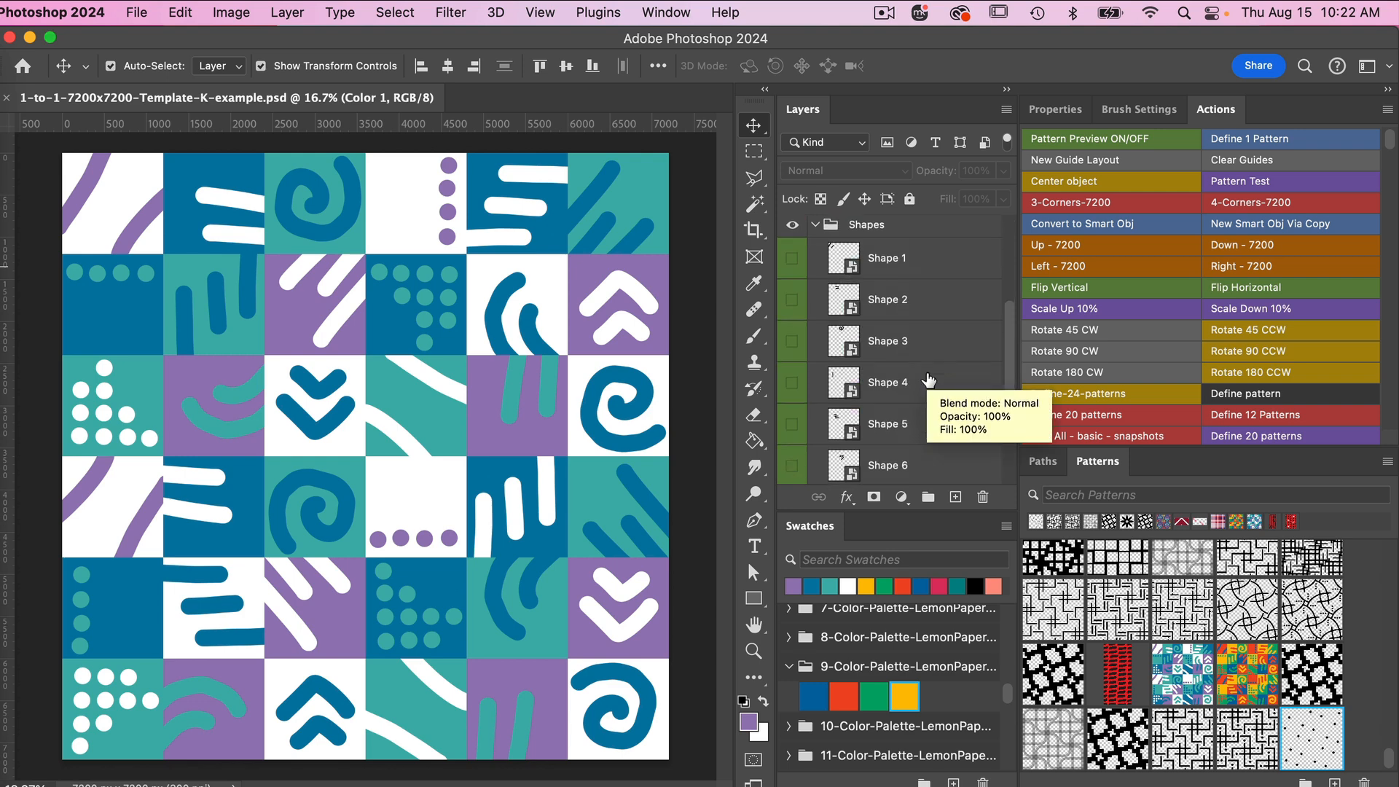
scroll(926, 441, "down", 3)
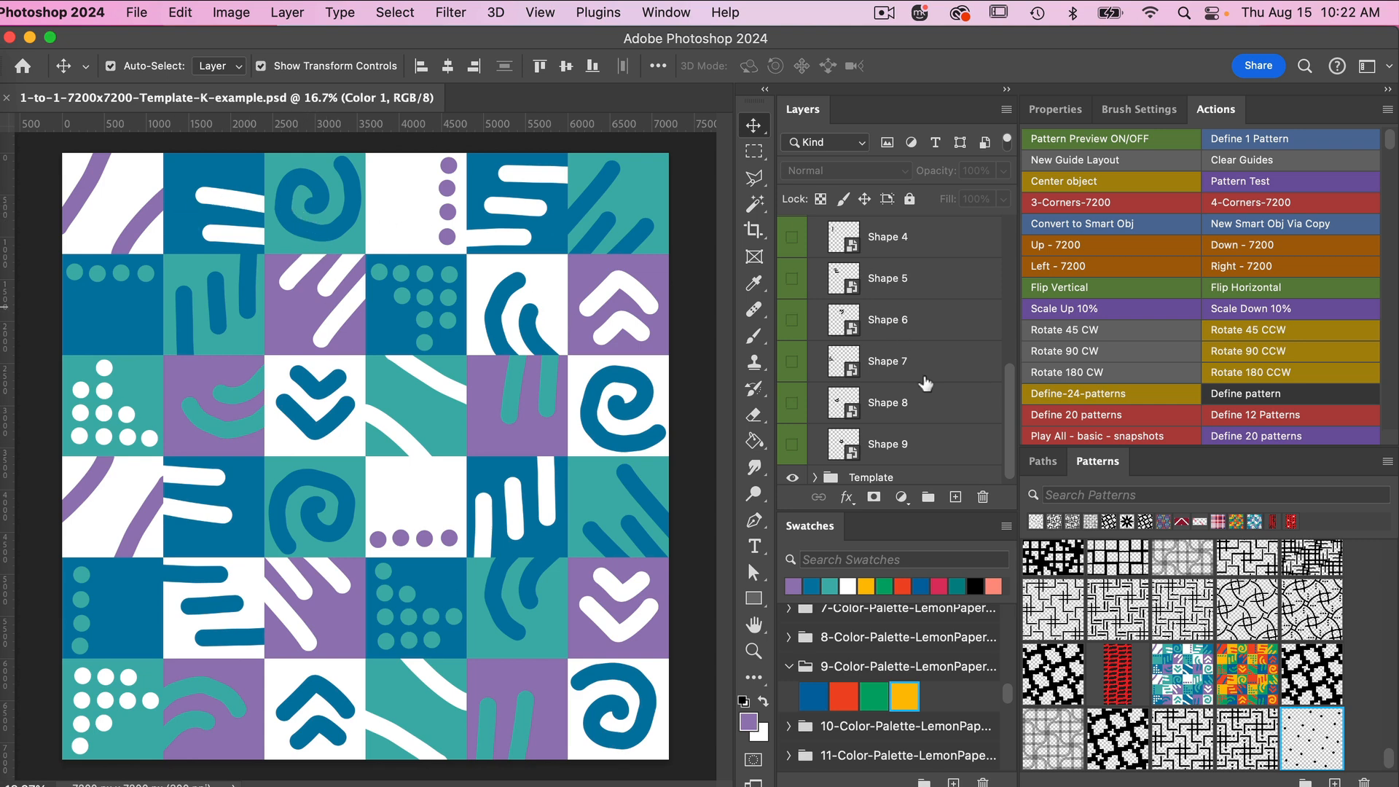
scroll(925, 382, "down", 1)
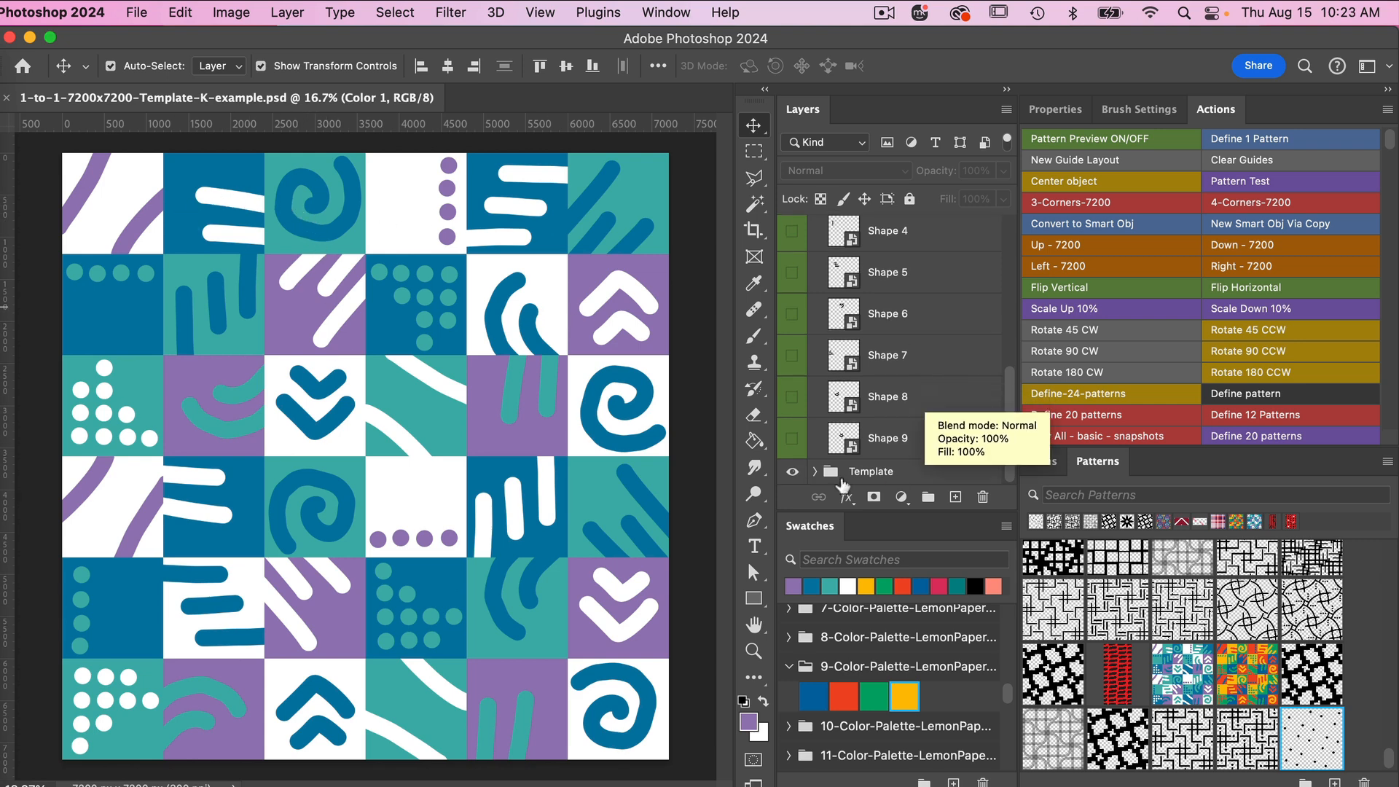
left_click(814, 472)
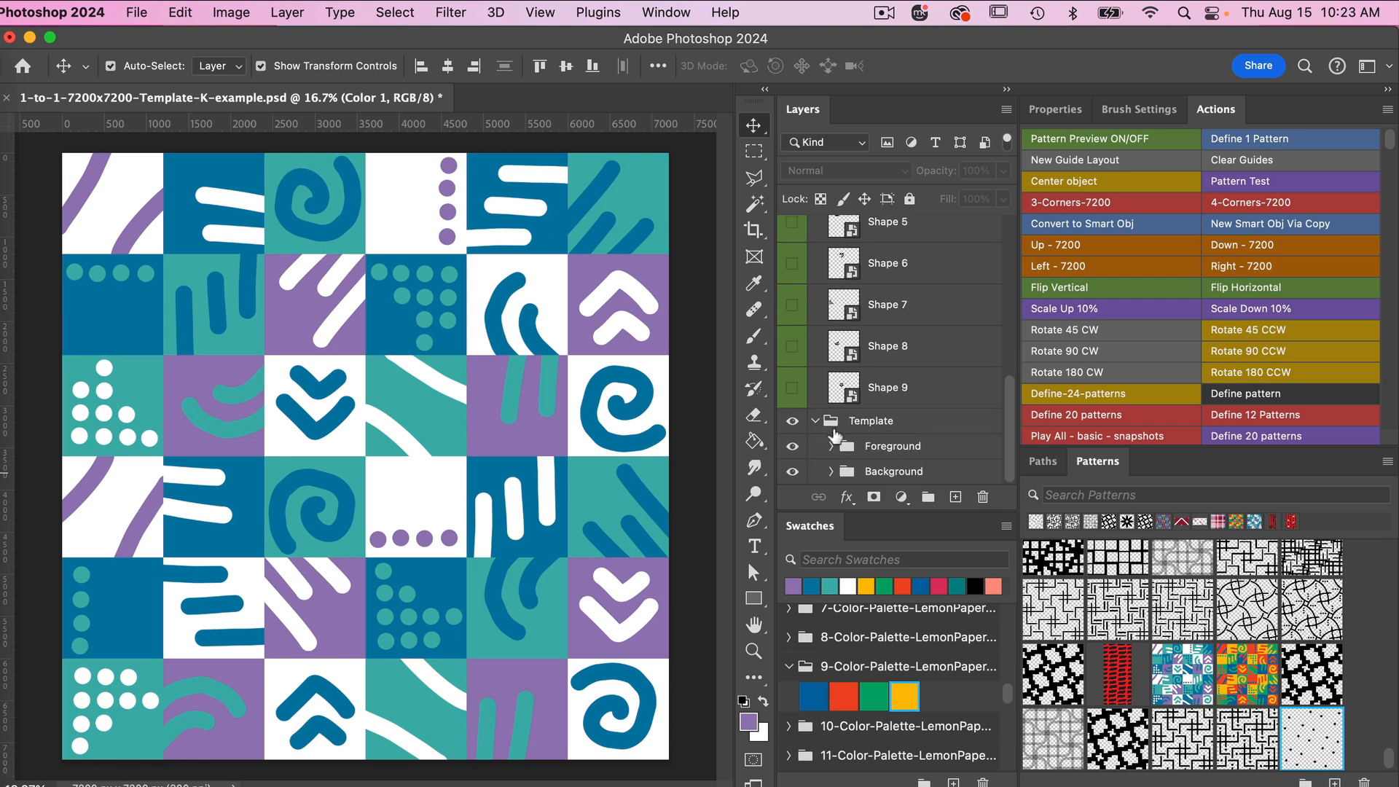
left_click(816, 422)
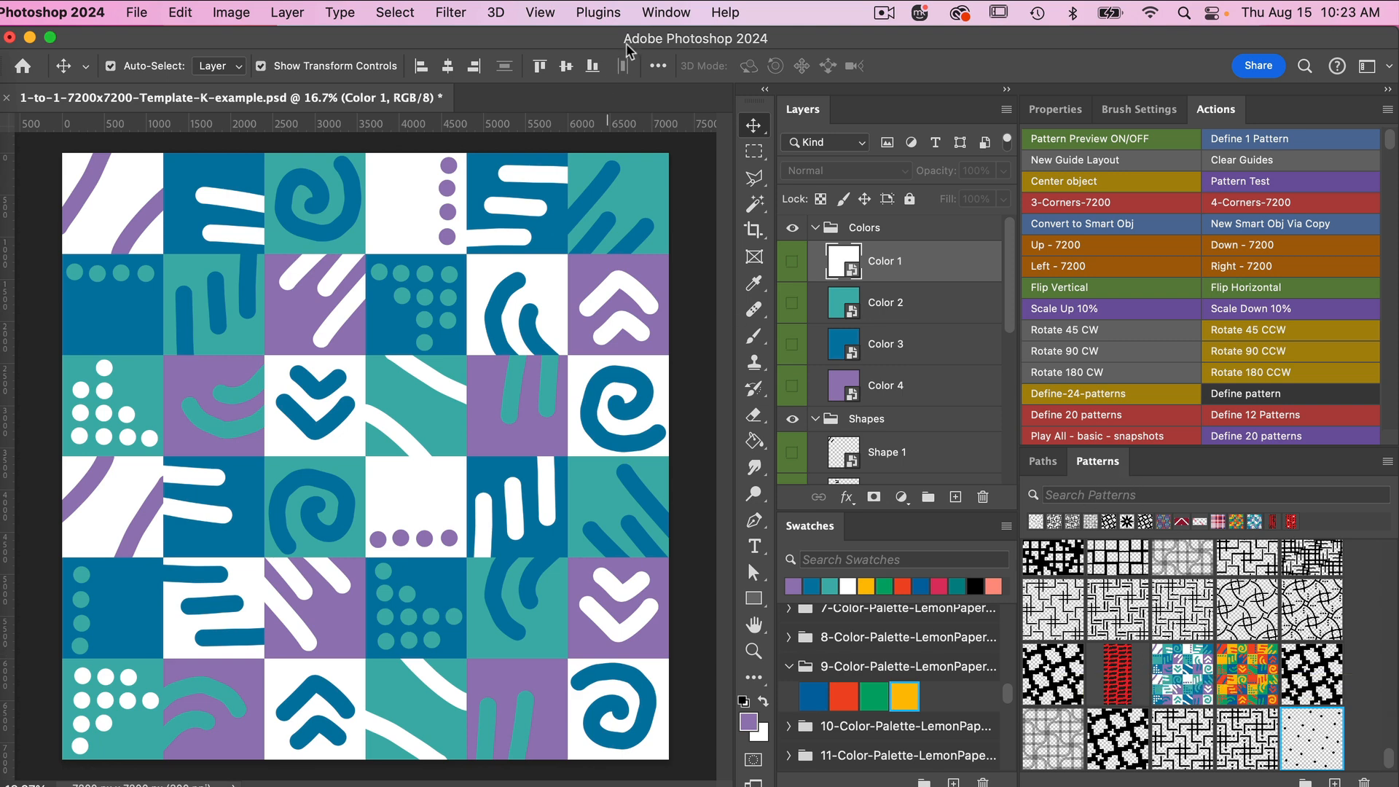
Define the current artwork as a pattern, keeping the name 1-to-1-7200x7200-Template-K-example.psd
left_click(665, 12)
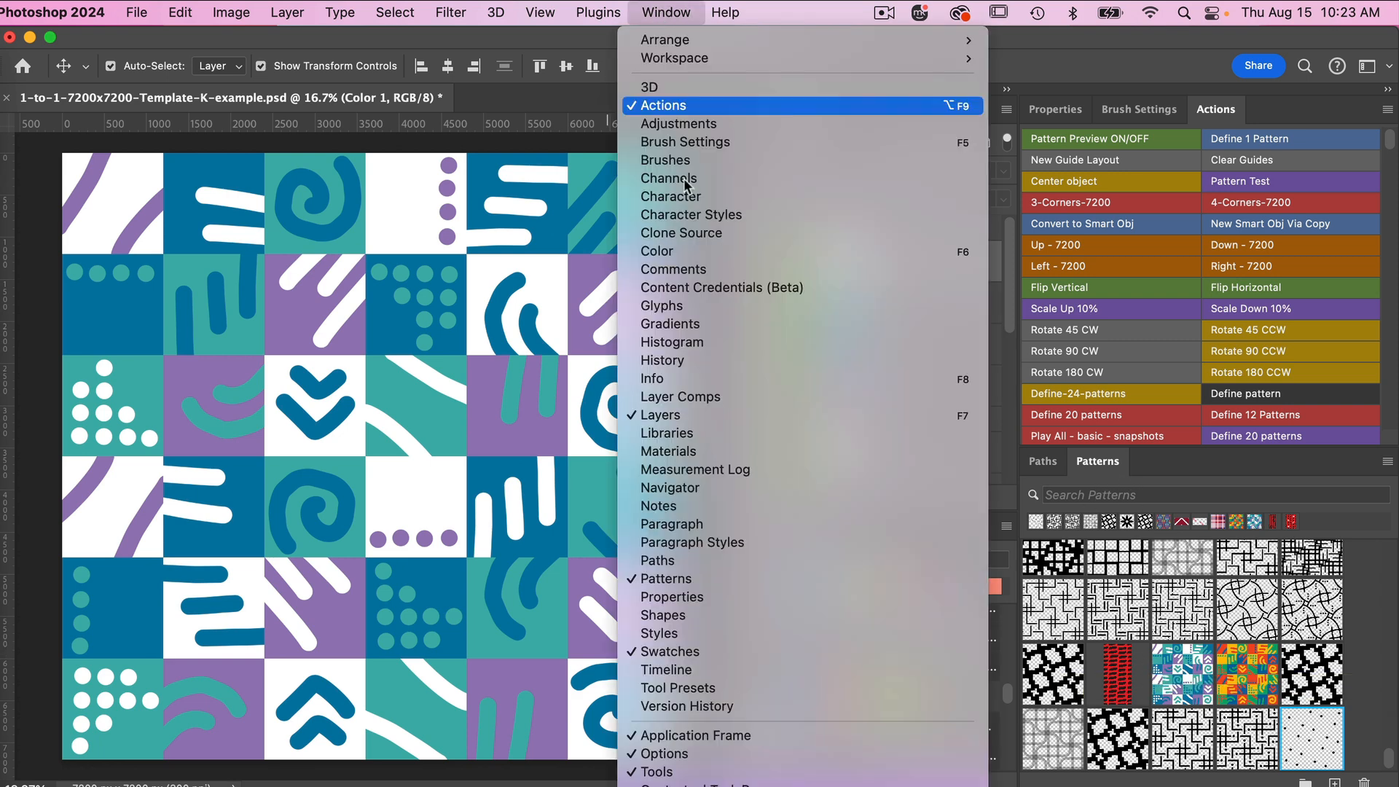
left_click(708, 581)
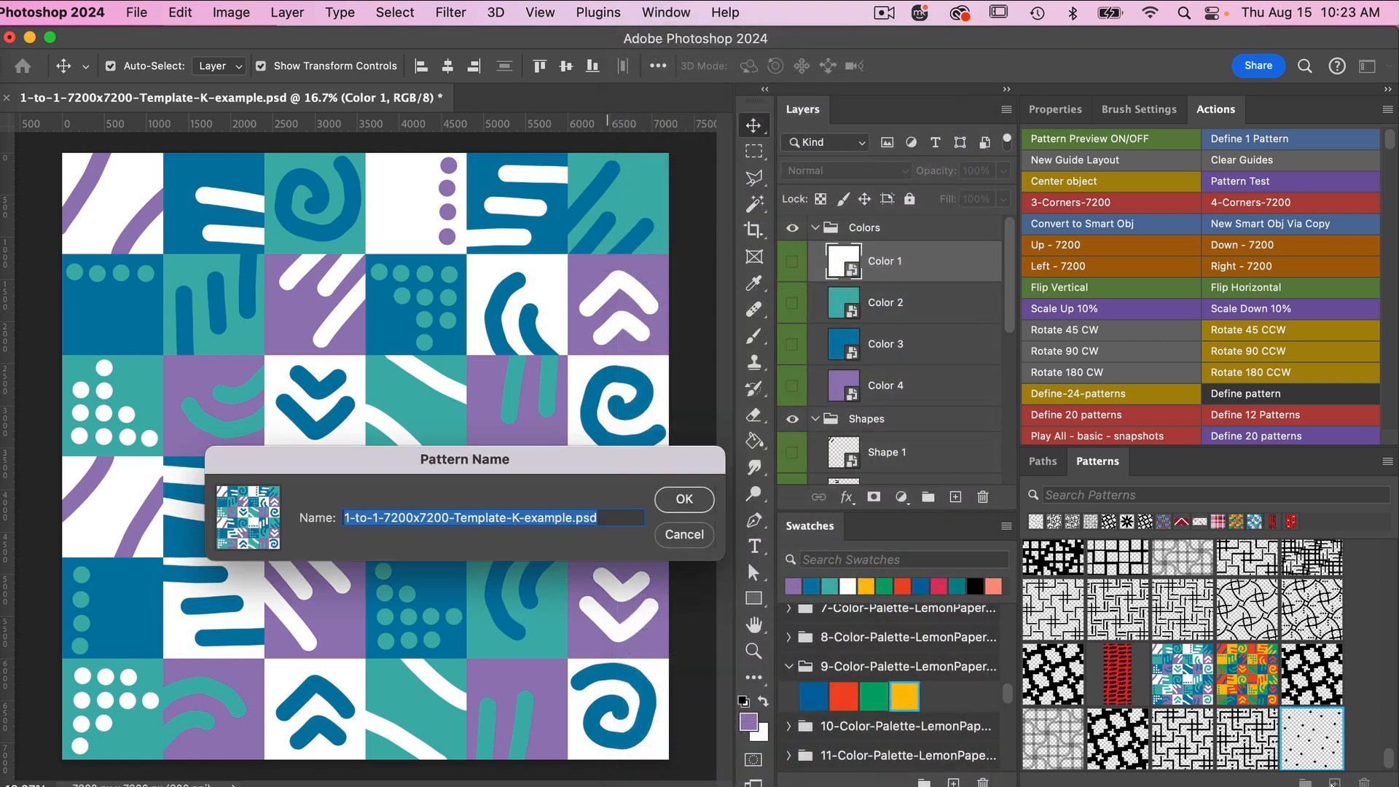
left_click(681, 500)
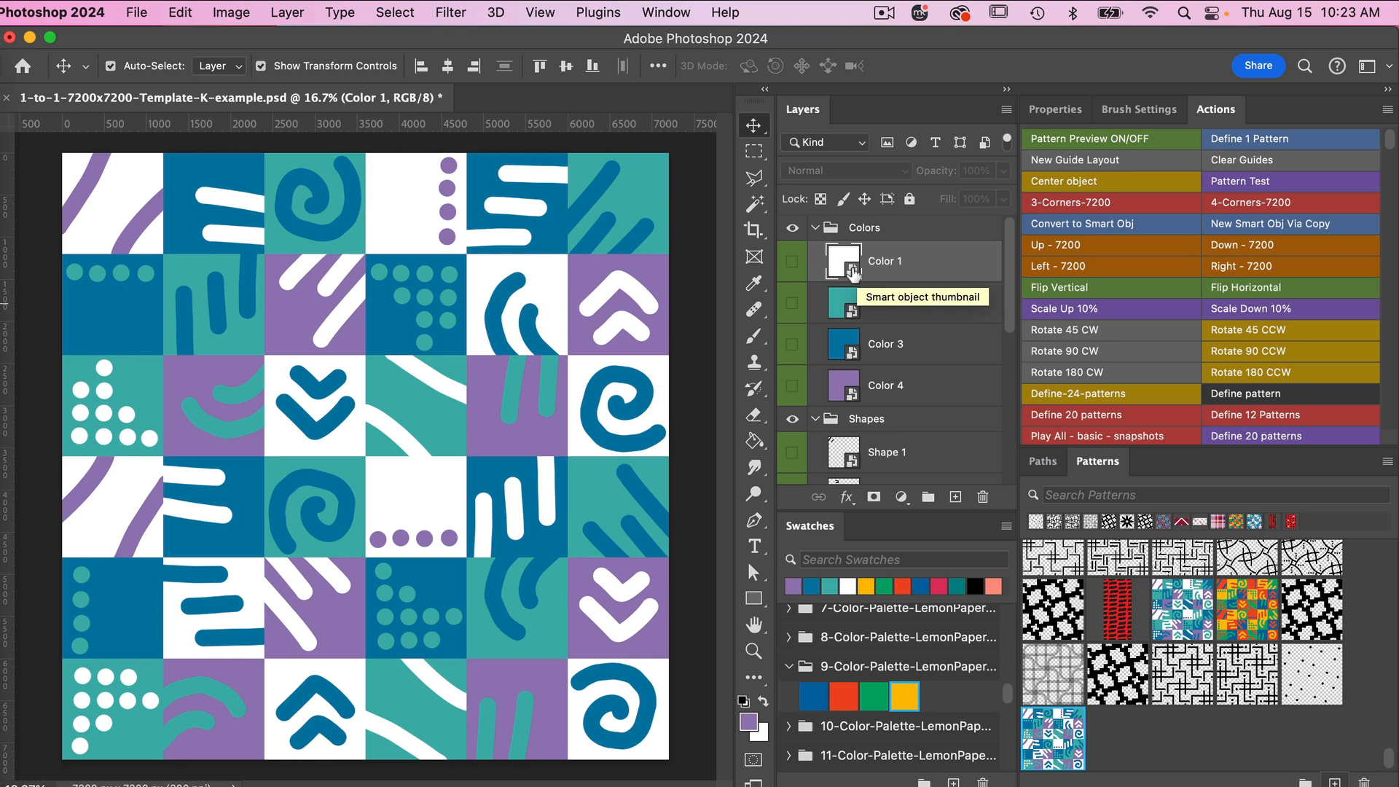
Fill the Color 1 smart object with the blue swatch from the ninth color palette, then save and close it
double_click(853, 273)
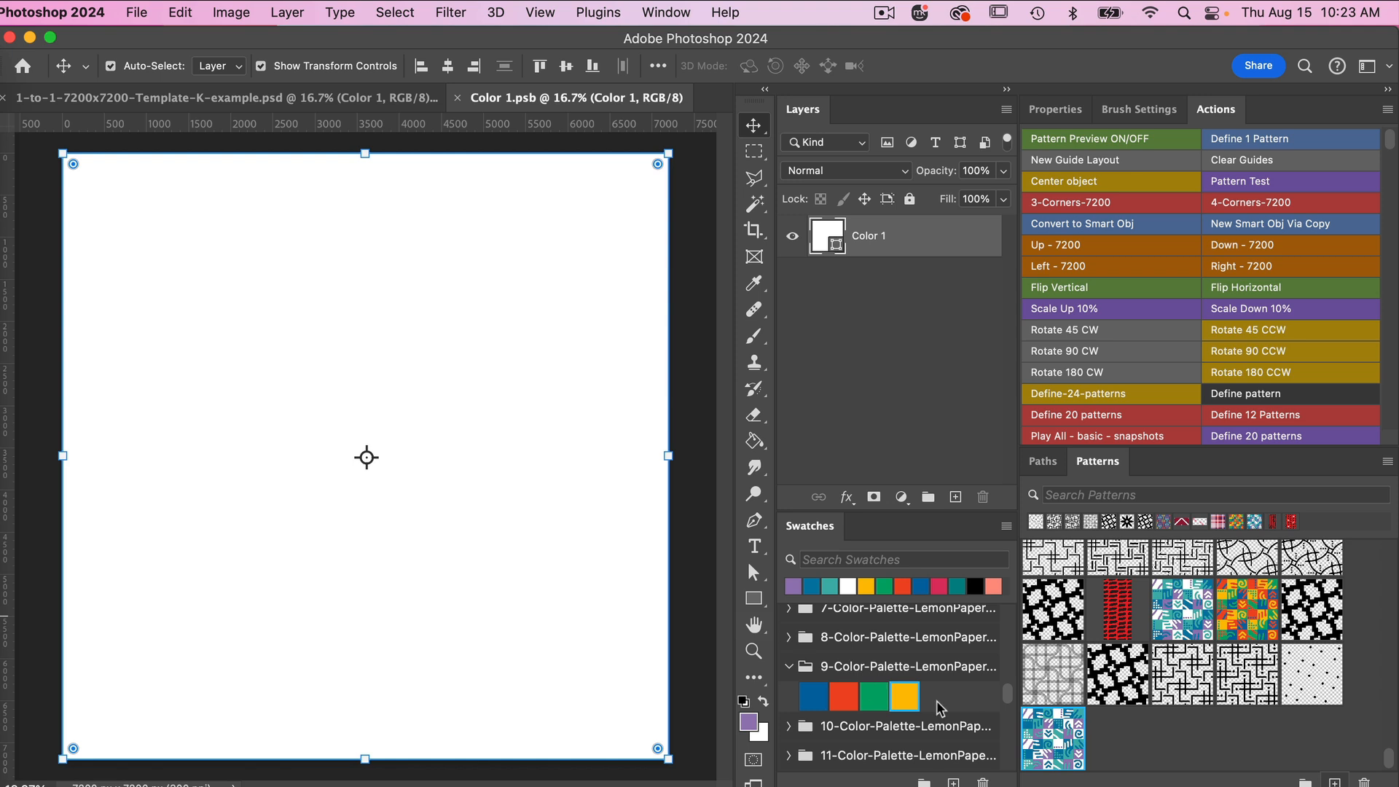
left_click(814, 696)
key("alt+BackSpace")
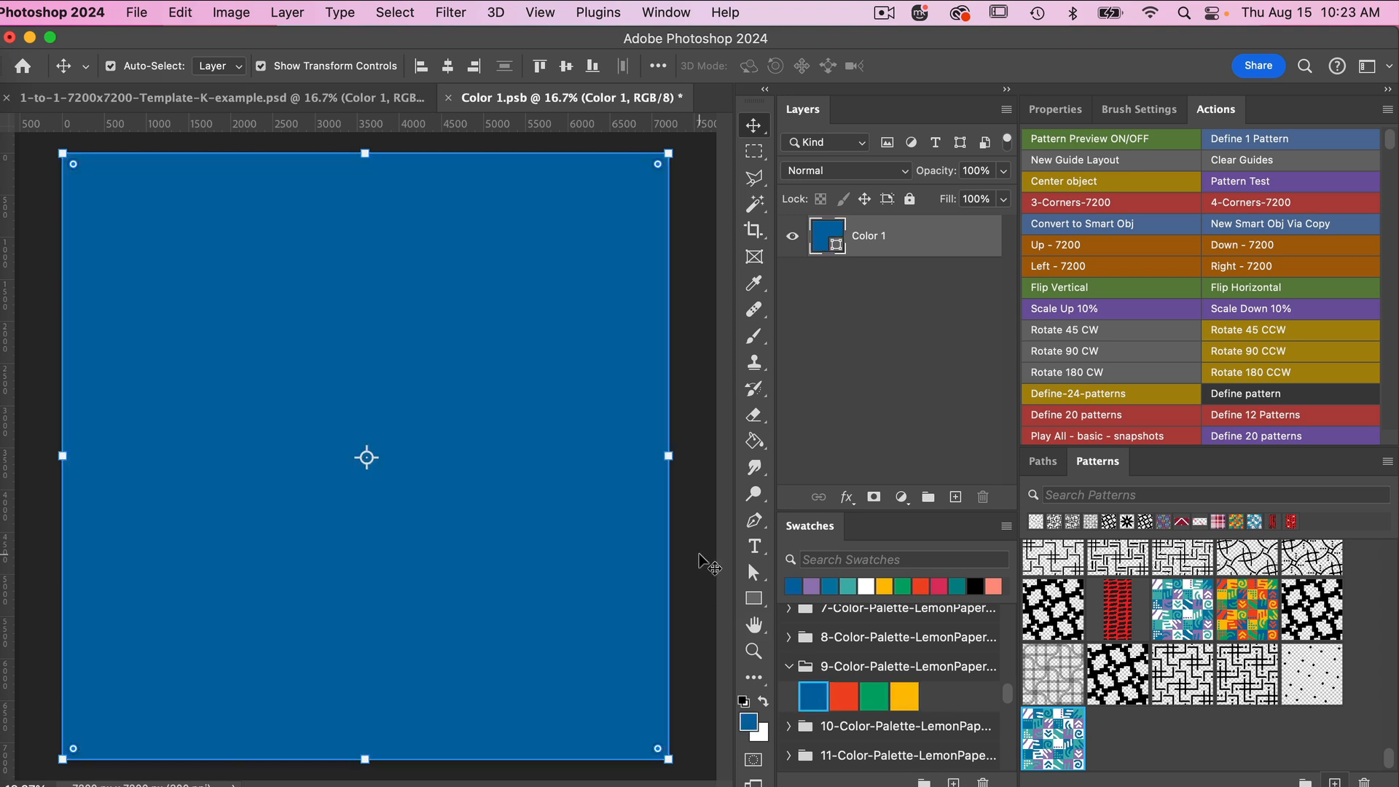
key("super+s")
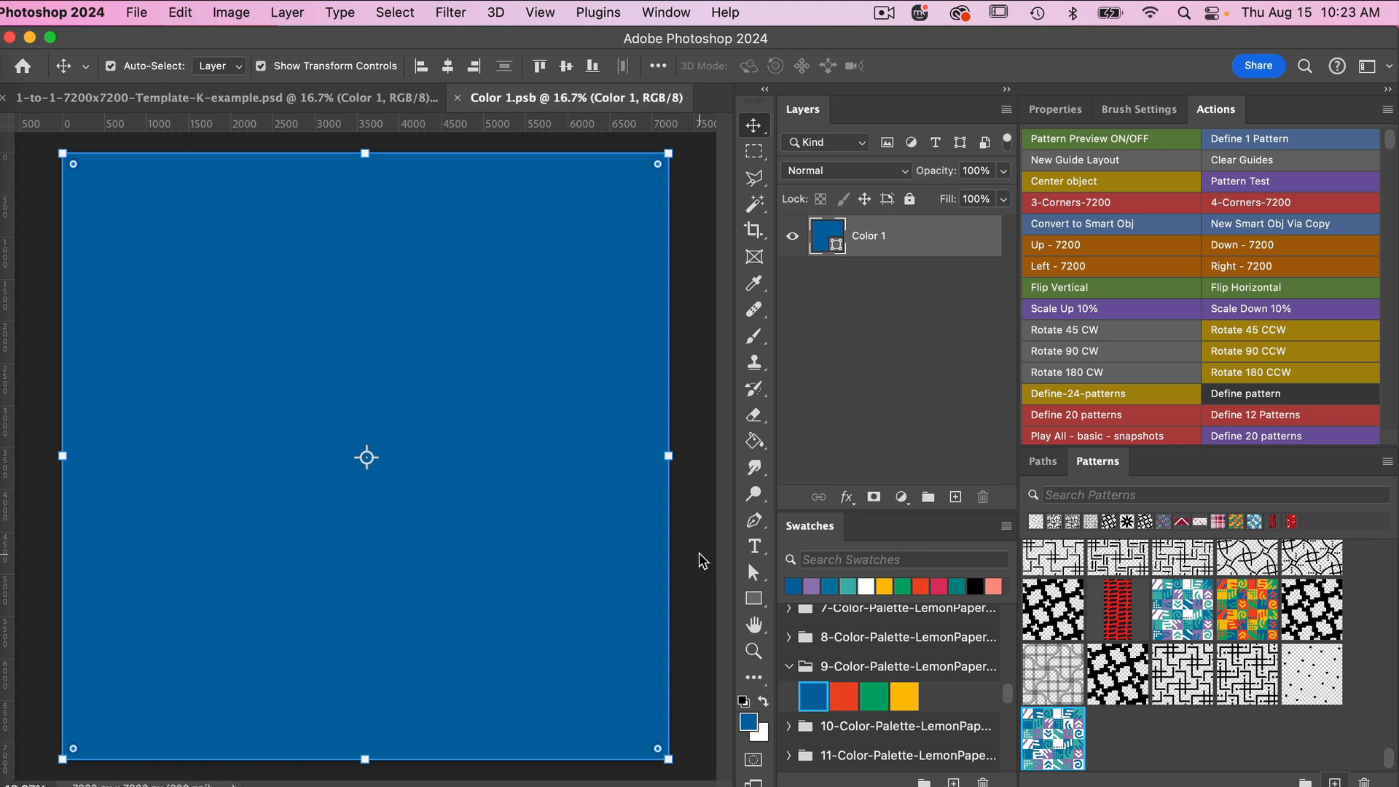
key("super+w")
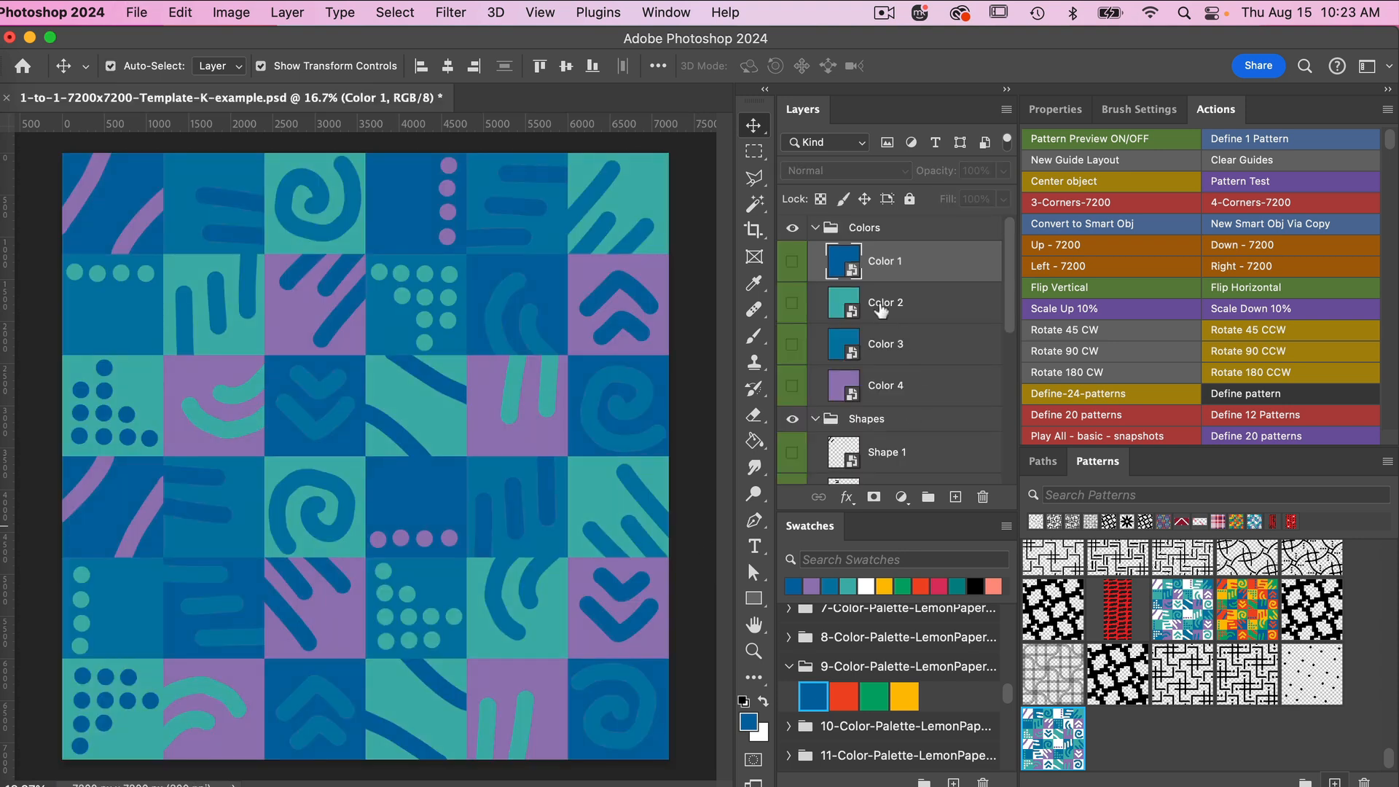
Fill the Color 2 smart object with the palette's red-orange swatch, then save and close it
left_click(882, 309)
double_click(852, 312)
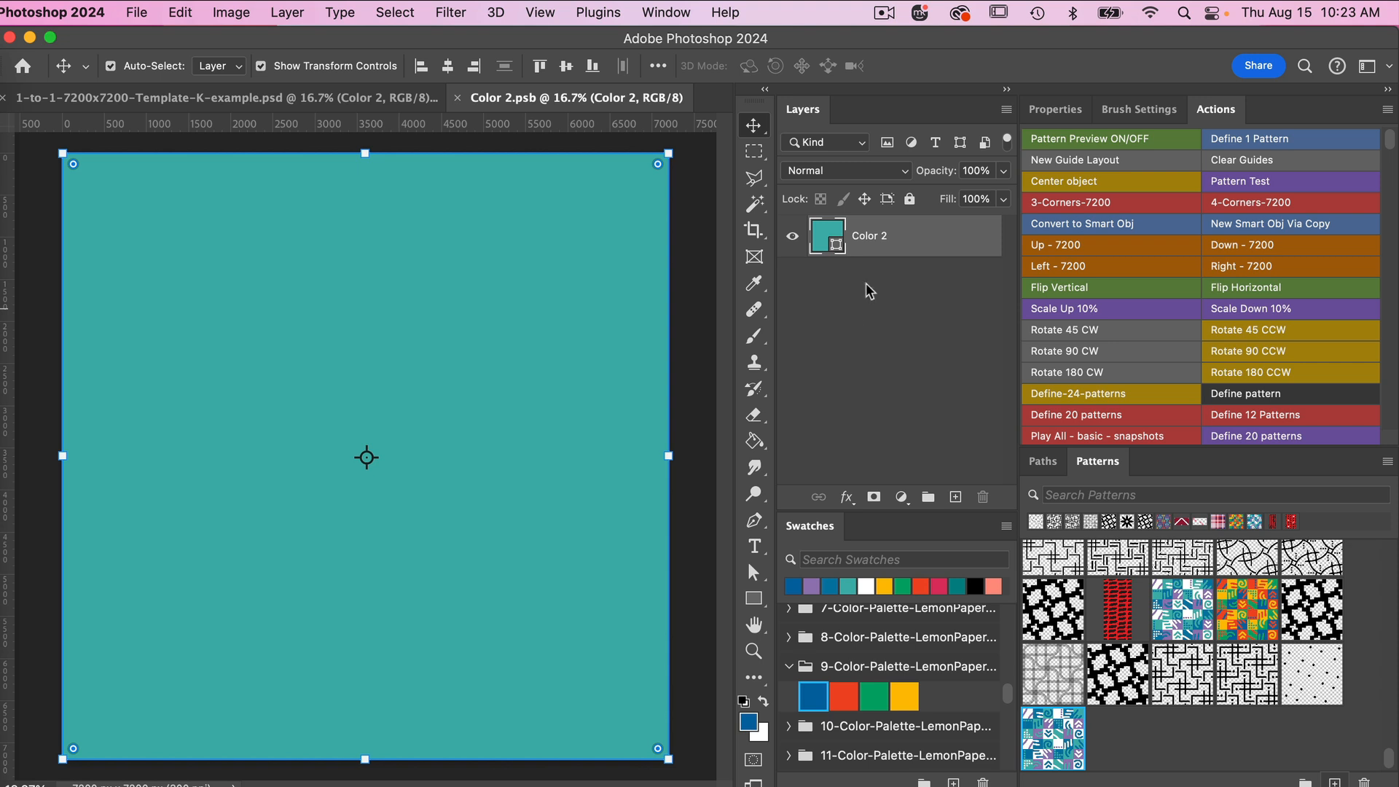
left_click(844, 696)
key("alt+BackSpace")
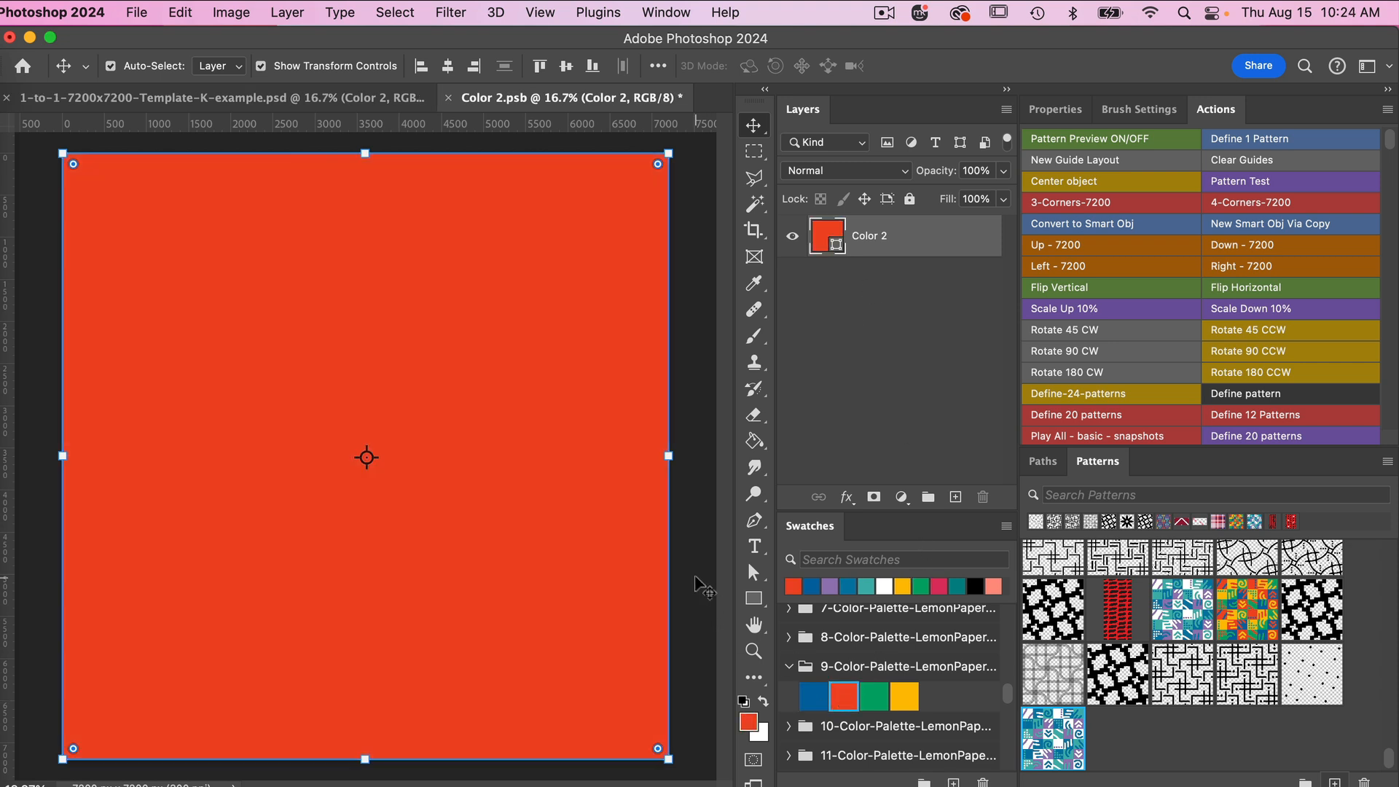
key("super+s")
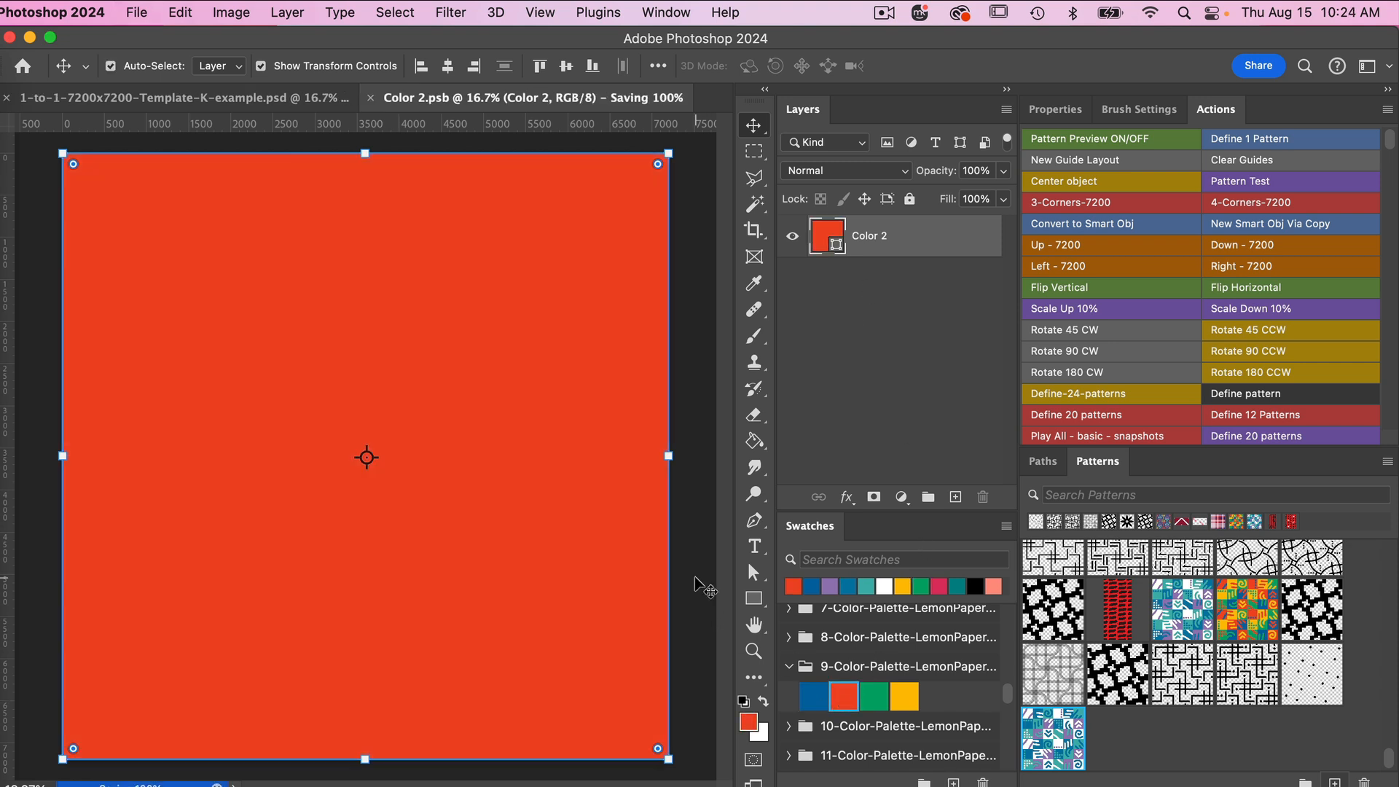
key("super+w")
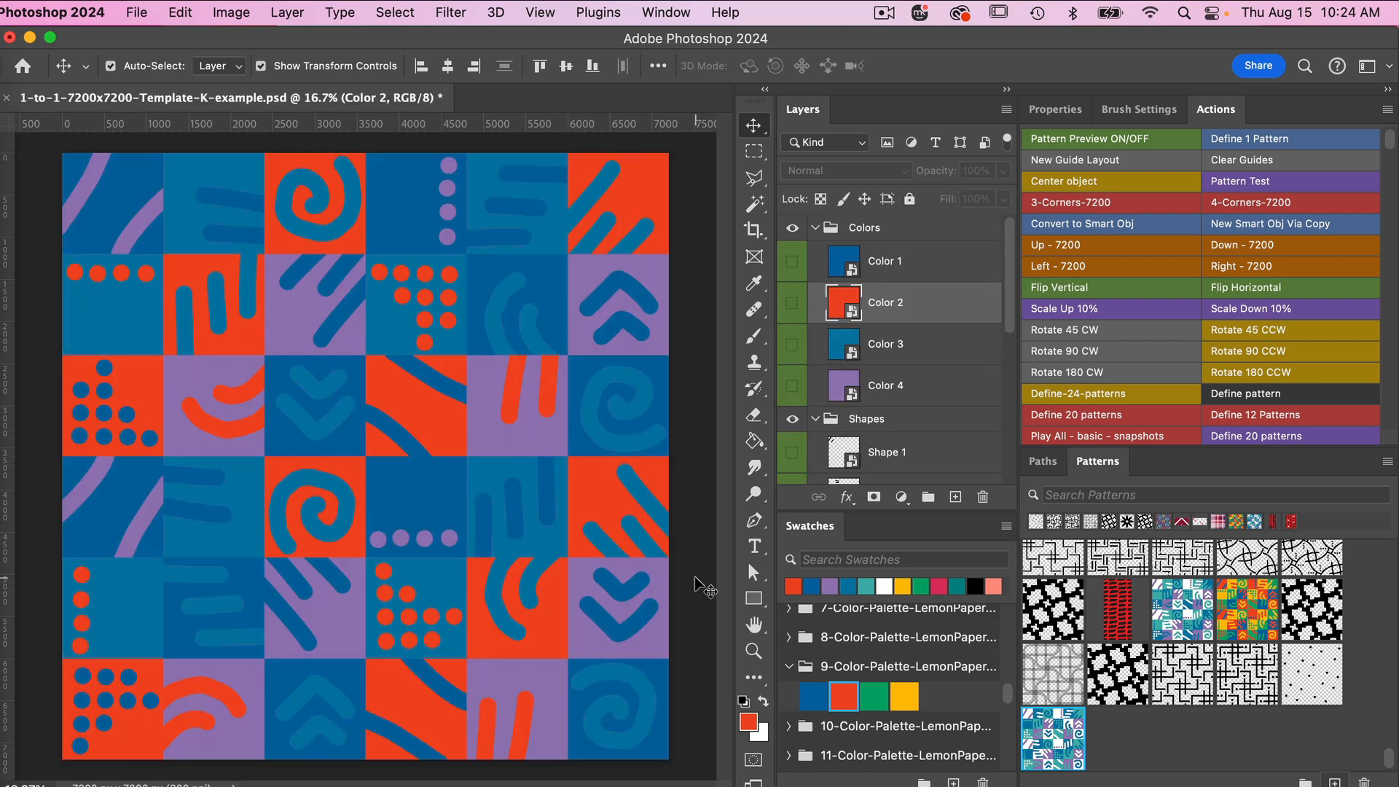
Fill the Color 3 smart object with the palette's green swatch, then save and close it
left_click(901, 342)
double_click(846, 355)
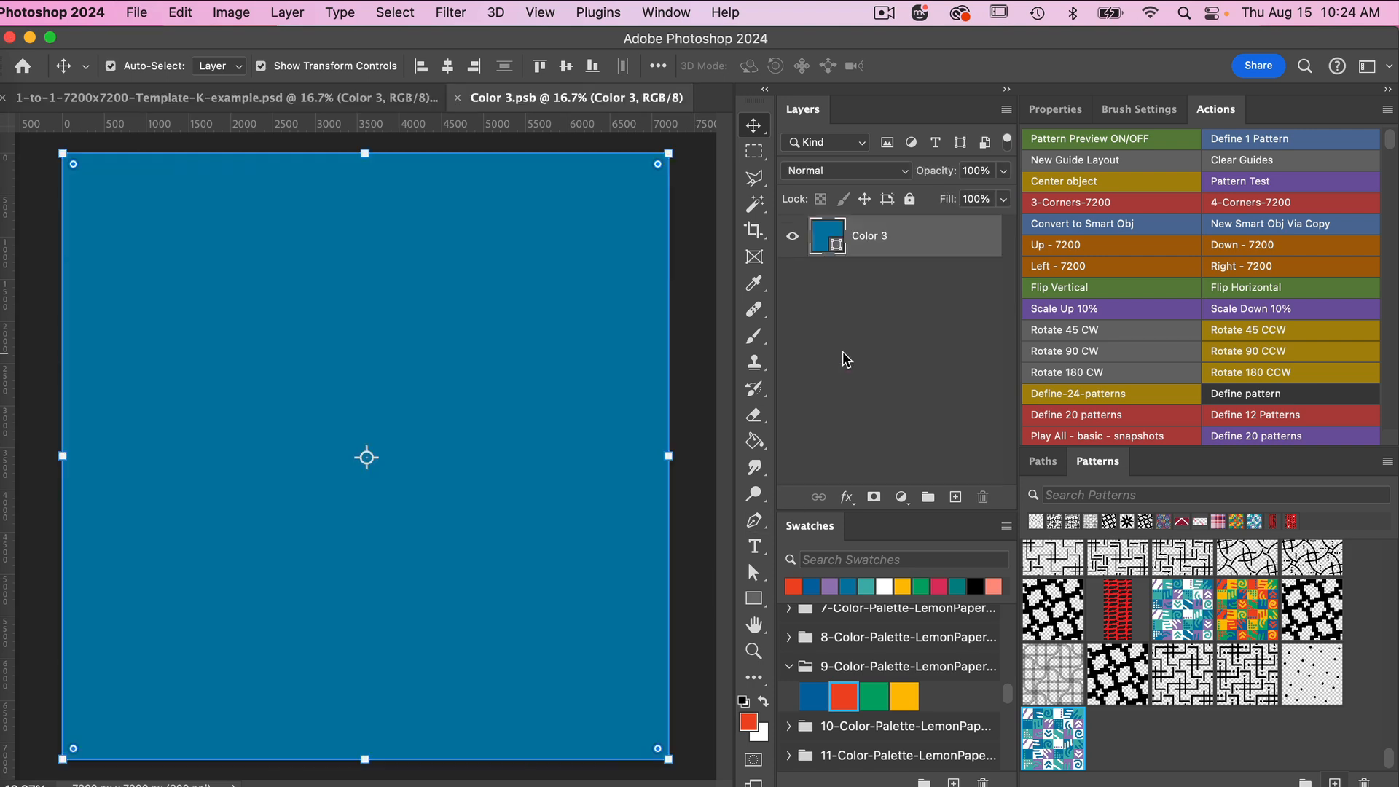
left_click(873, 698)
key("alt+BackSpace")
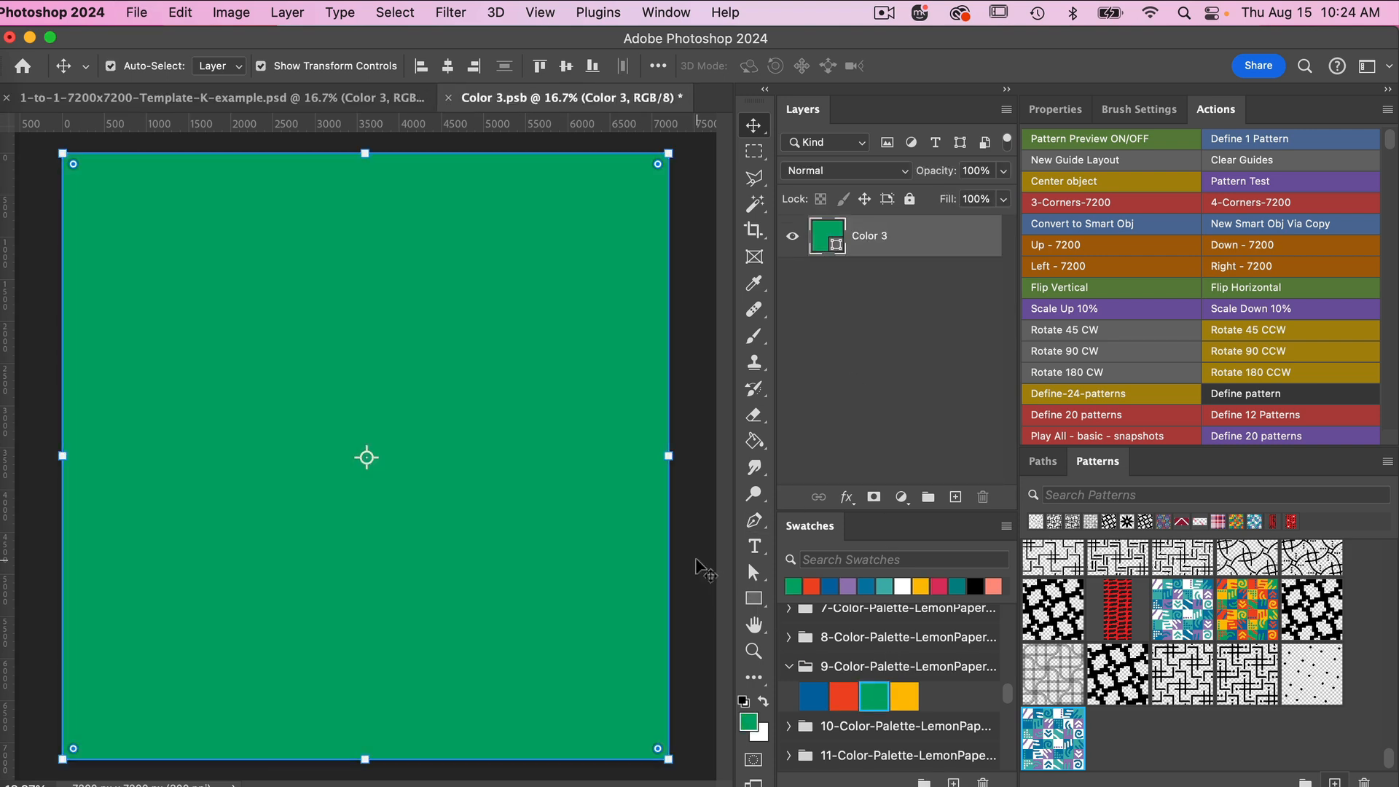
key("super+s")
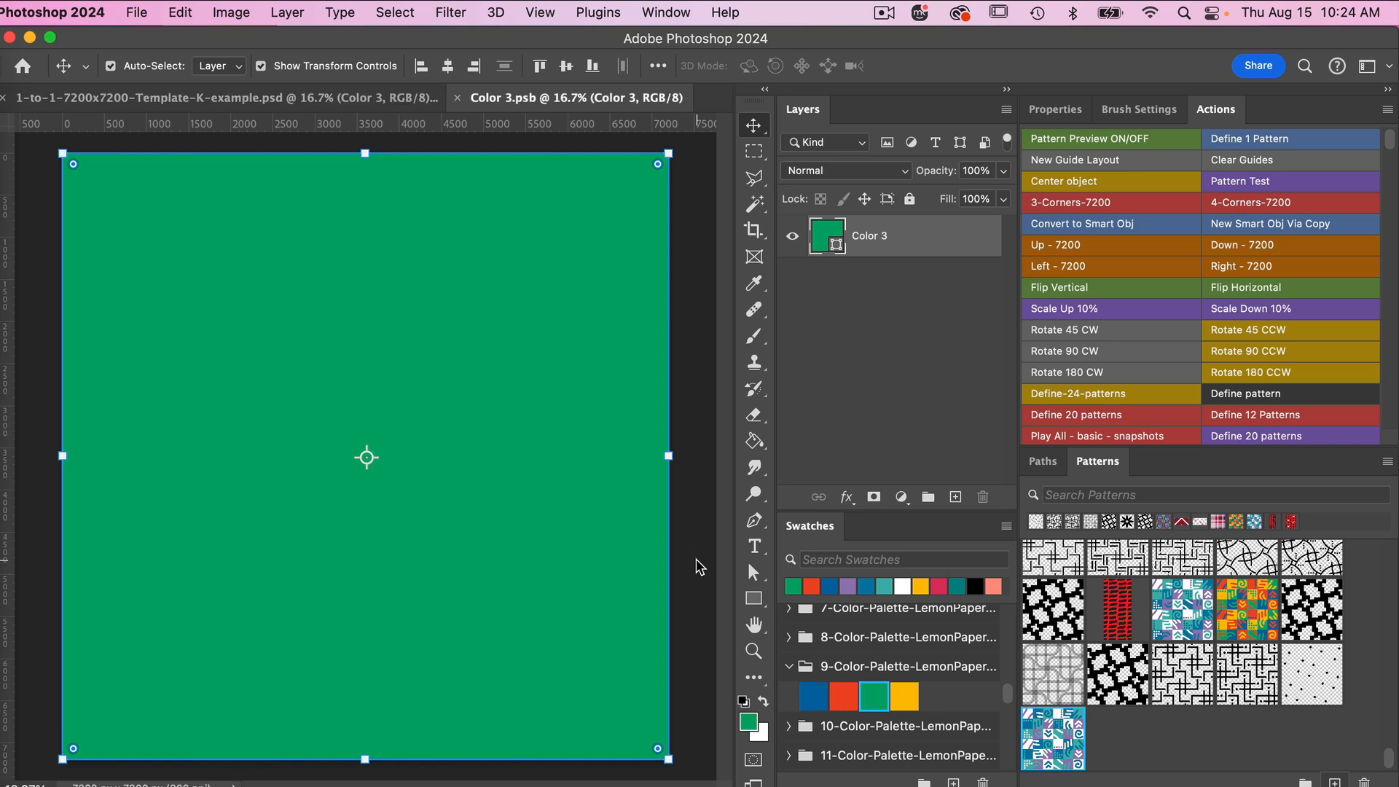
key("super+w")
Recolor the Color 4 smart object with the palette's yellow swatch and define the recolored artwork as a pattern under the suggested name
left_click(882, 398)
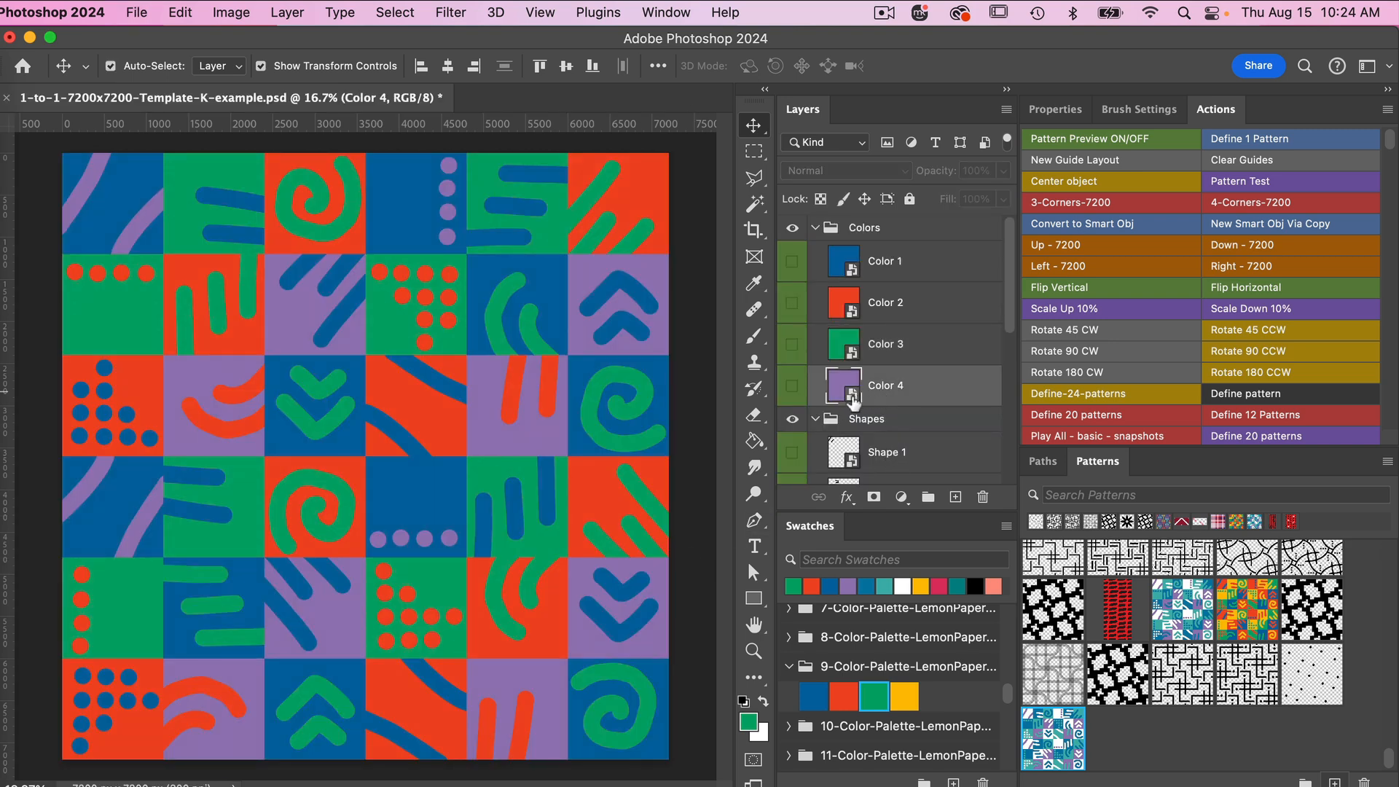
double_click(853, 396)
left_click(904, 696)
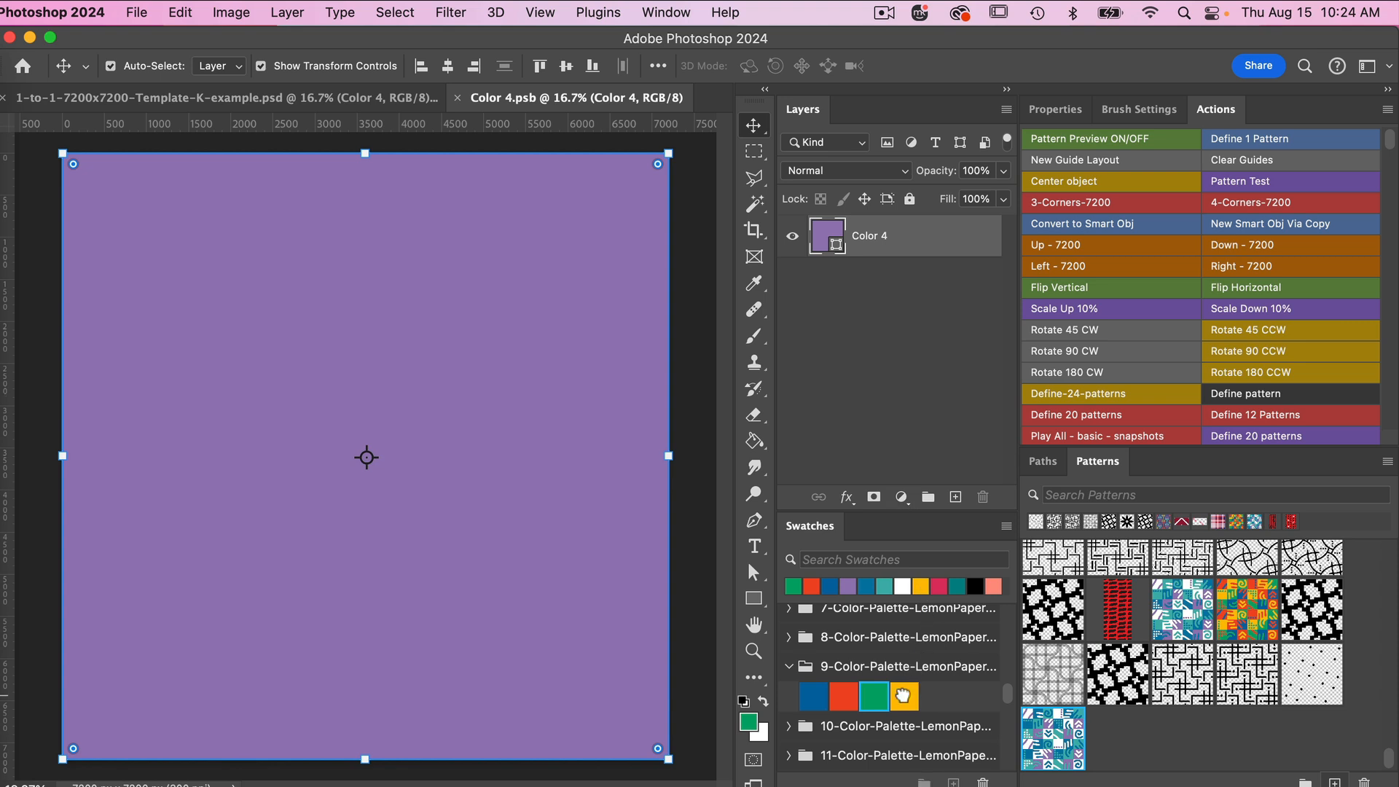
key("alt+BackSpace")
key("super+s")
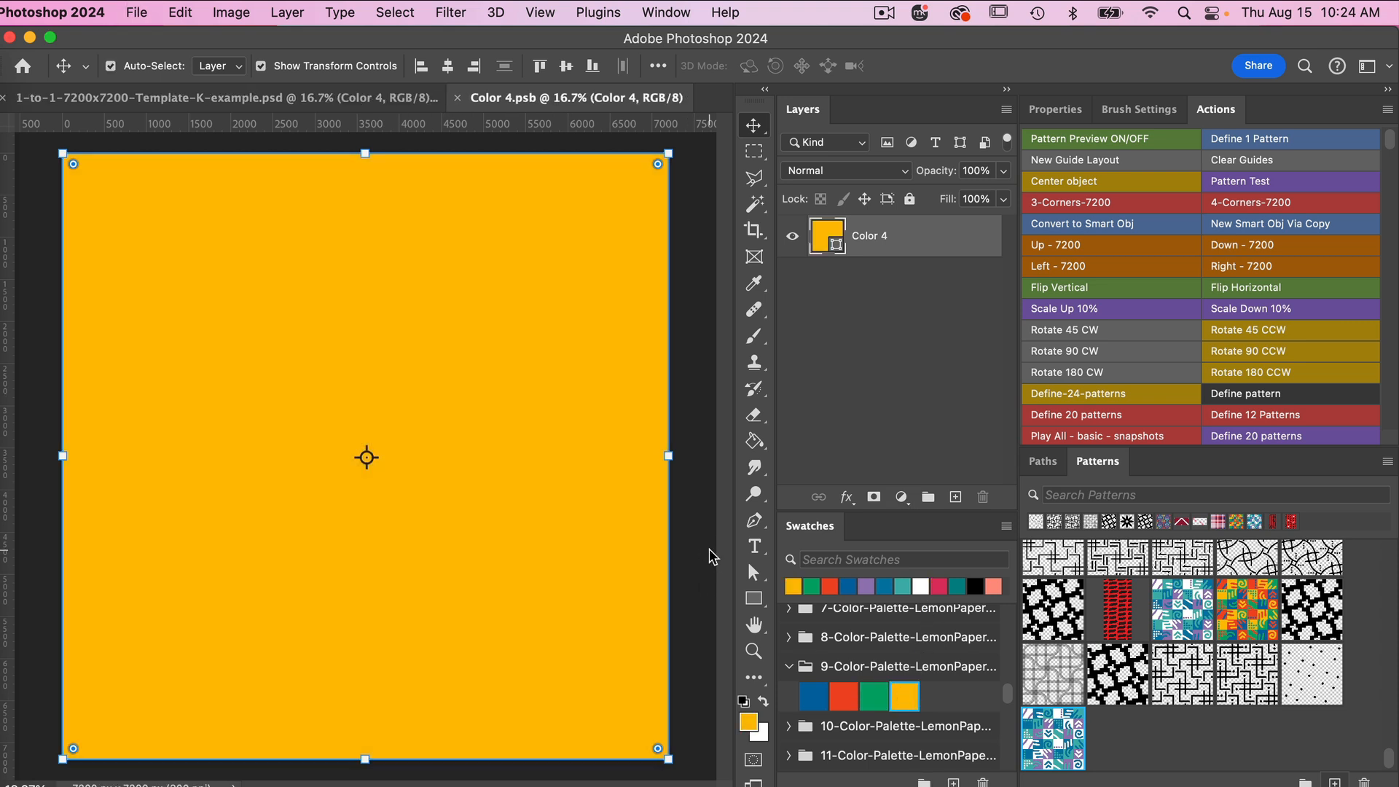
key("super+w")
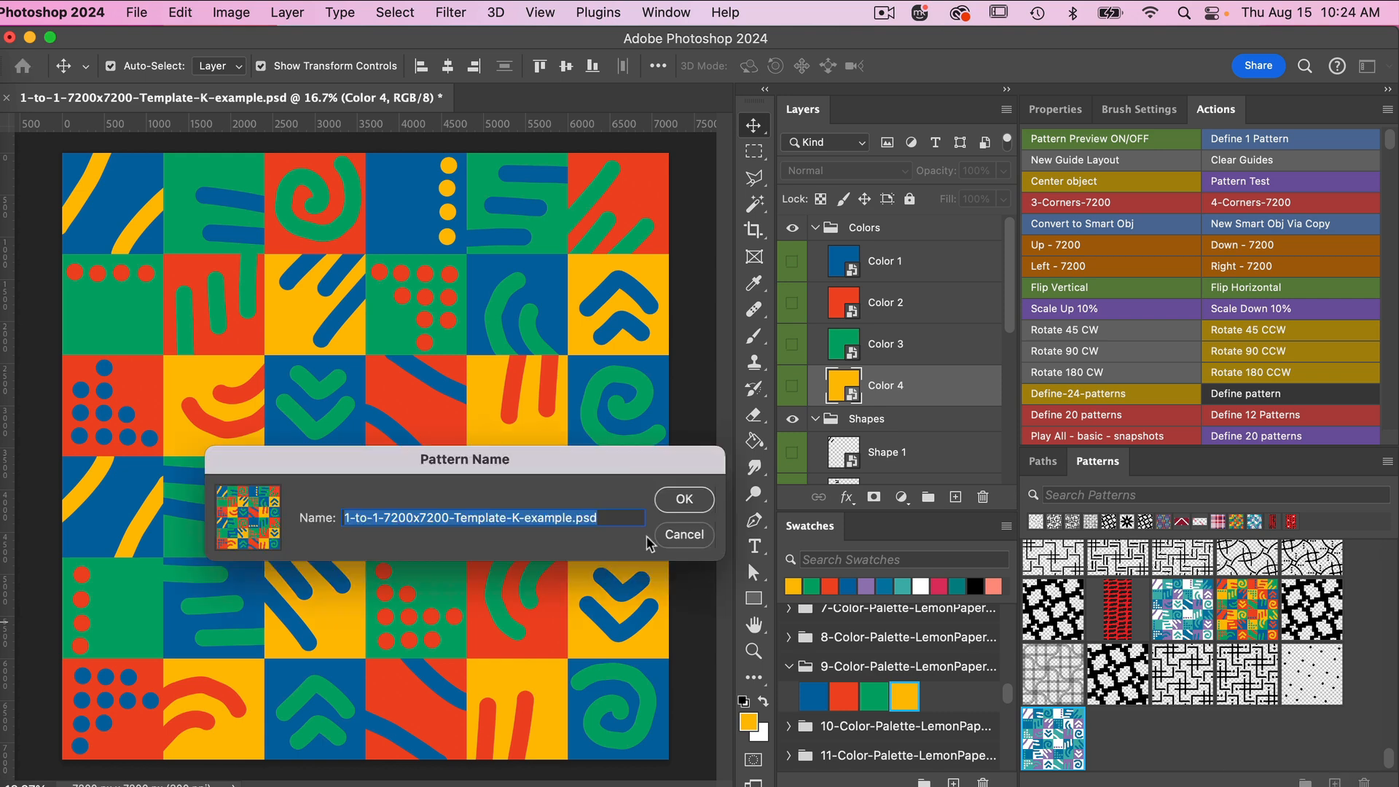
left_click(678, 502)
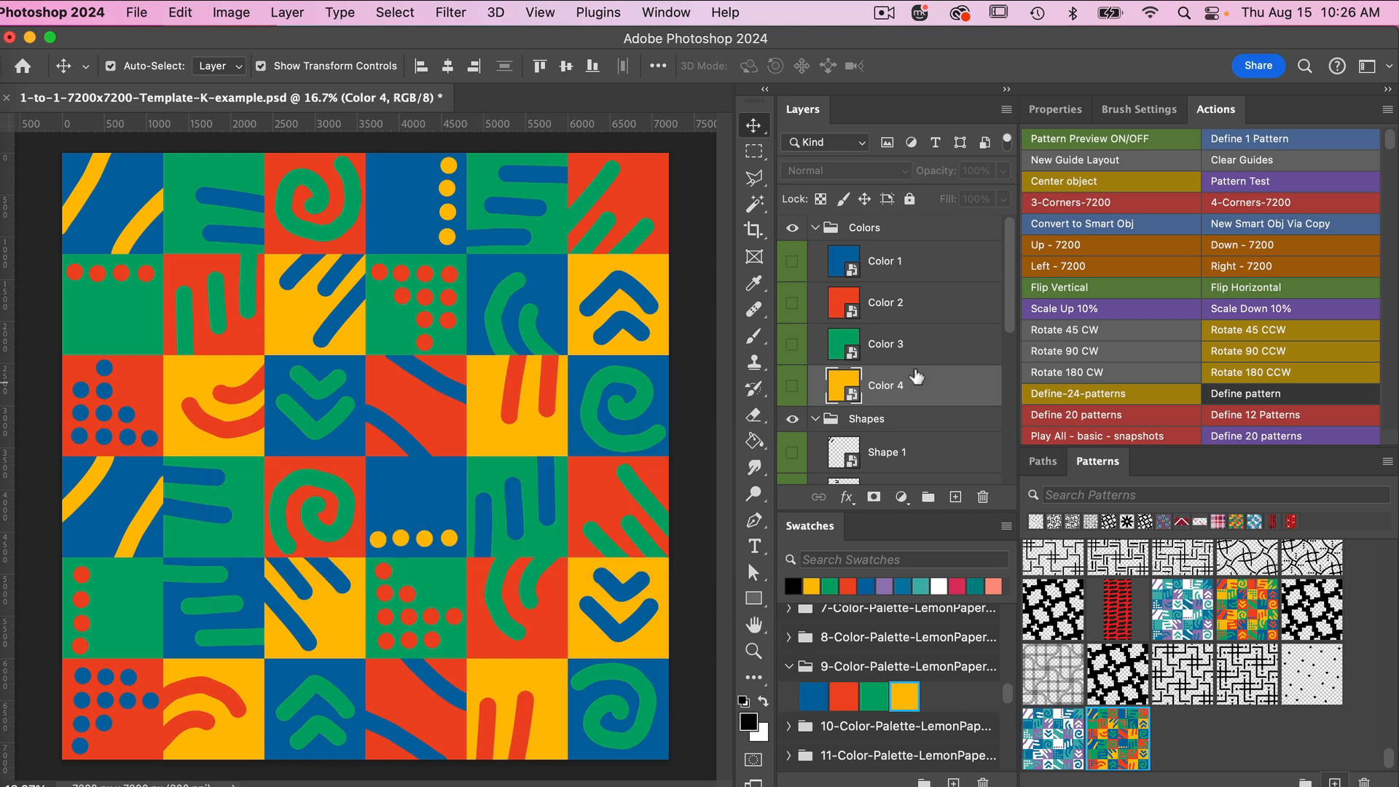
Open the Shape 1 smart object, hide its existing stripe artwork on Layer 1 and add a new empty layer
scroll(920, 421, "down", 5)
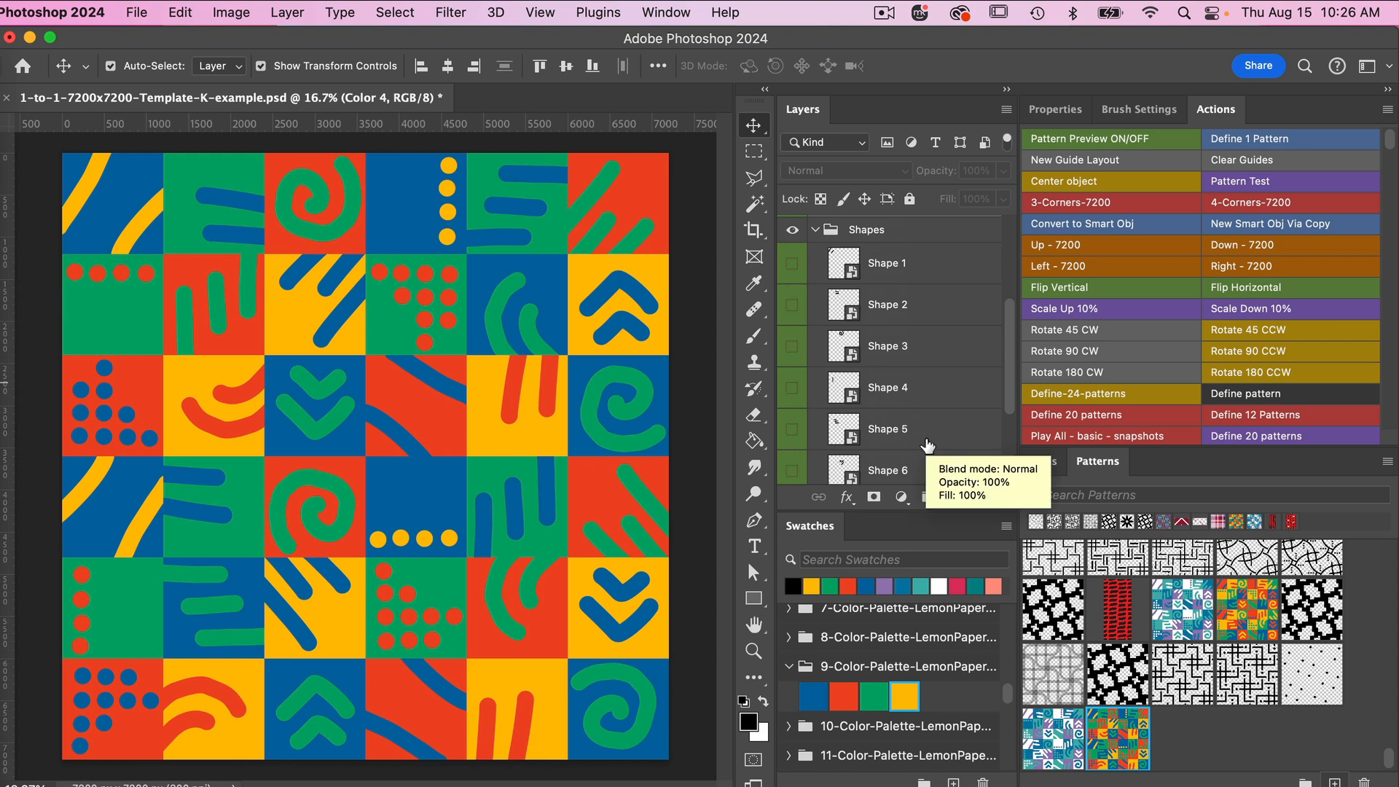
left_click(903, 269)
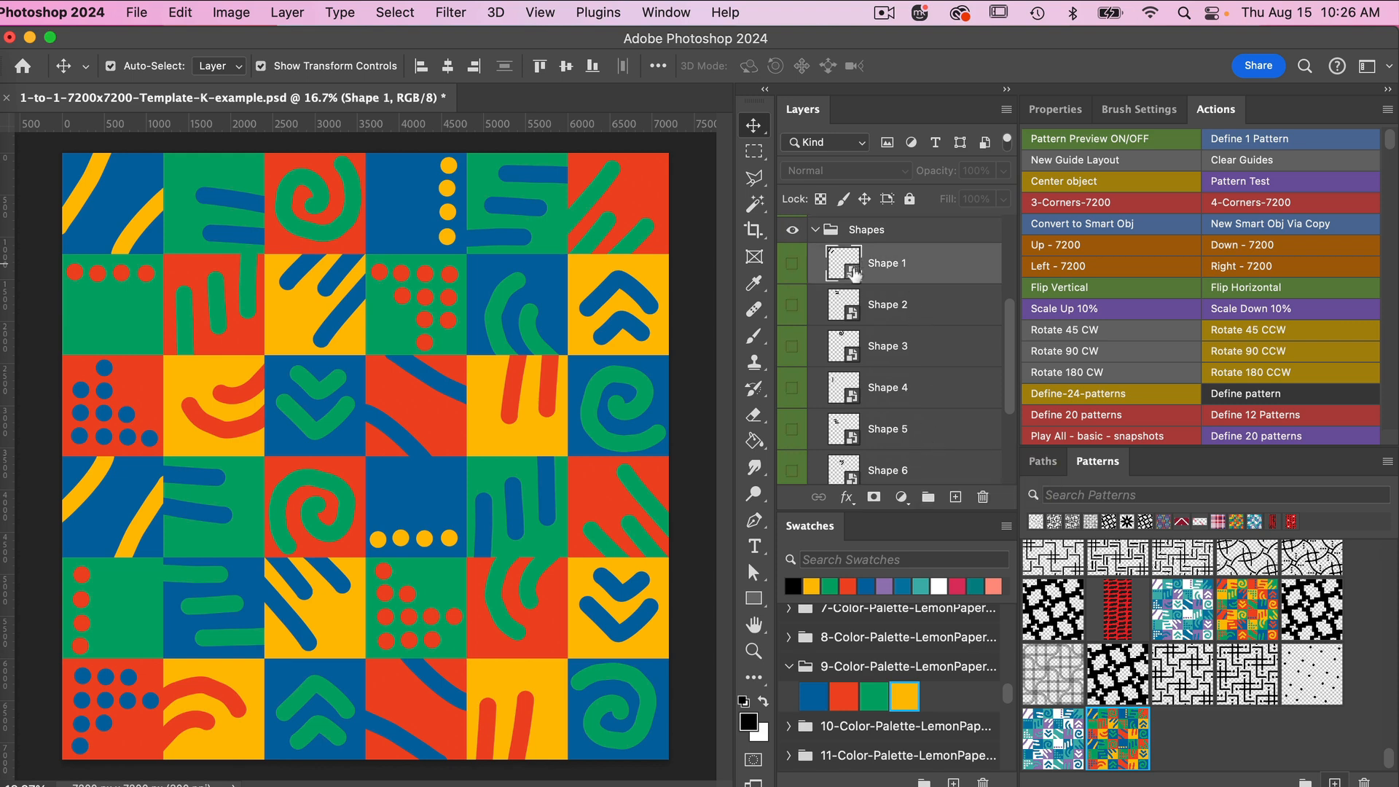
double_click(846, 266)
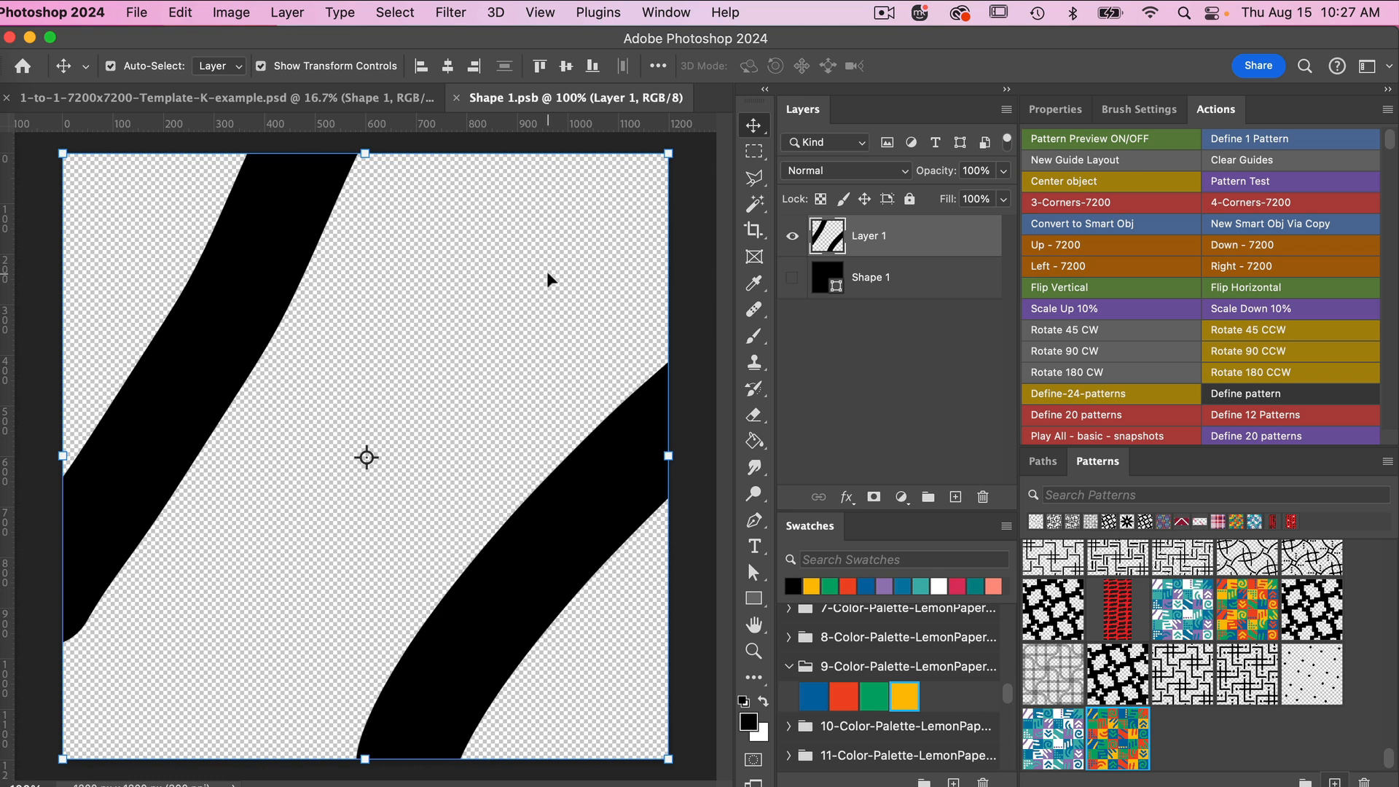
left_click(793, 235)
left_click(955, 497)
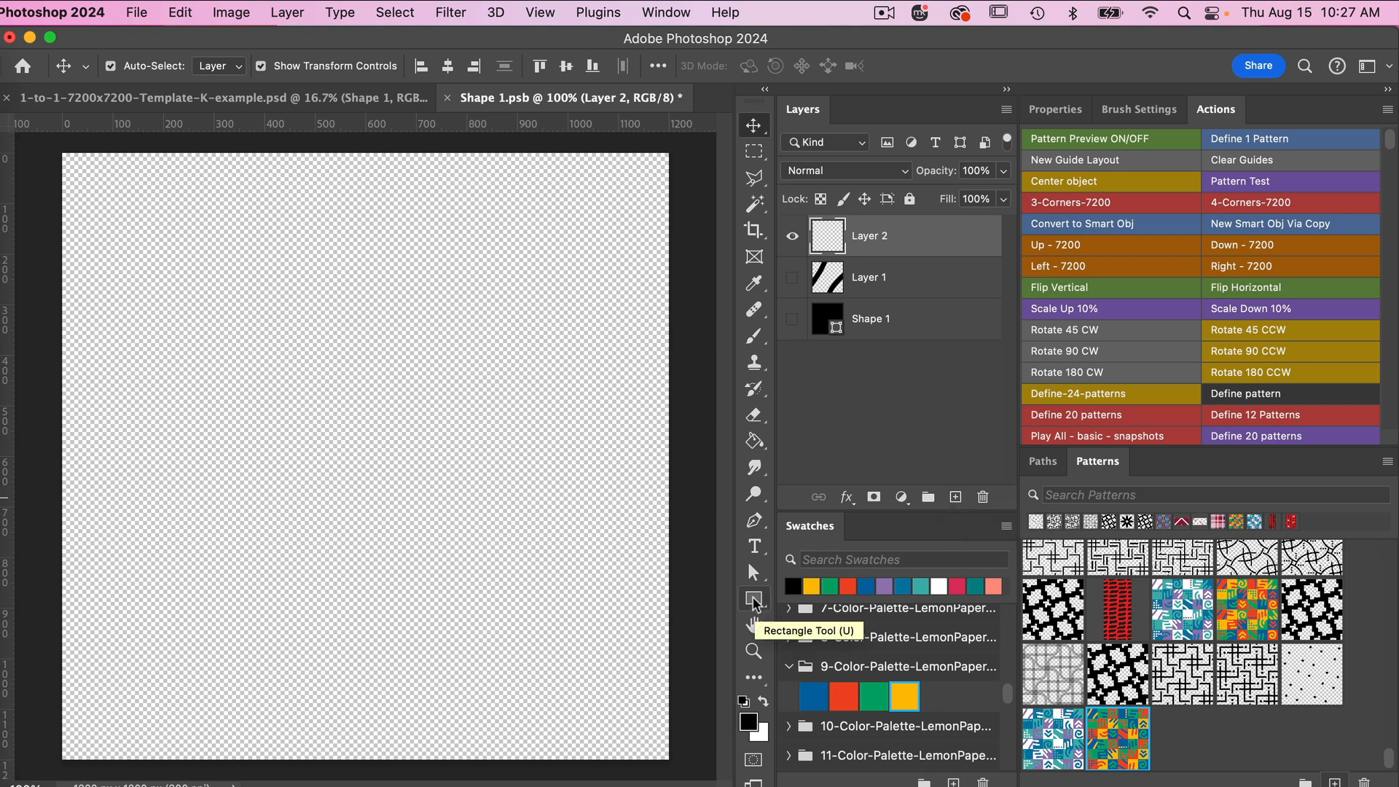
Create a guide layout with 10 columns and 10 rows in the Shape 1 document
left_click(540, 13)
mouse_move(602, 524)
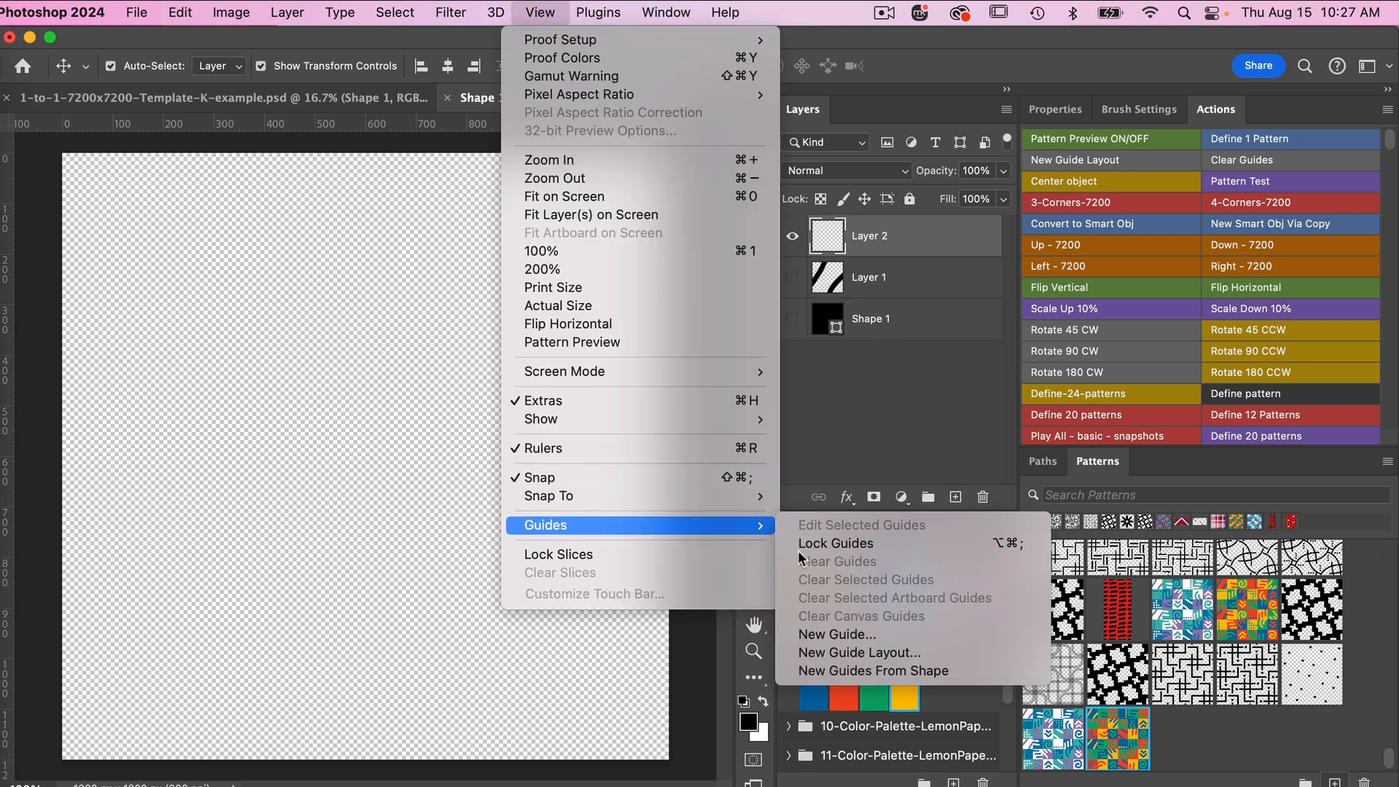
left_click(838, 649)
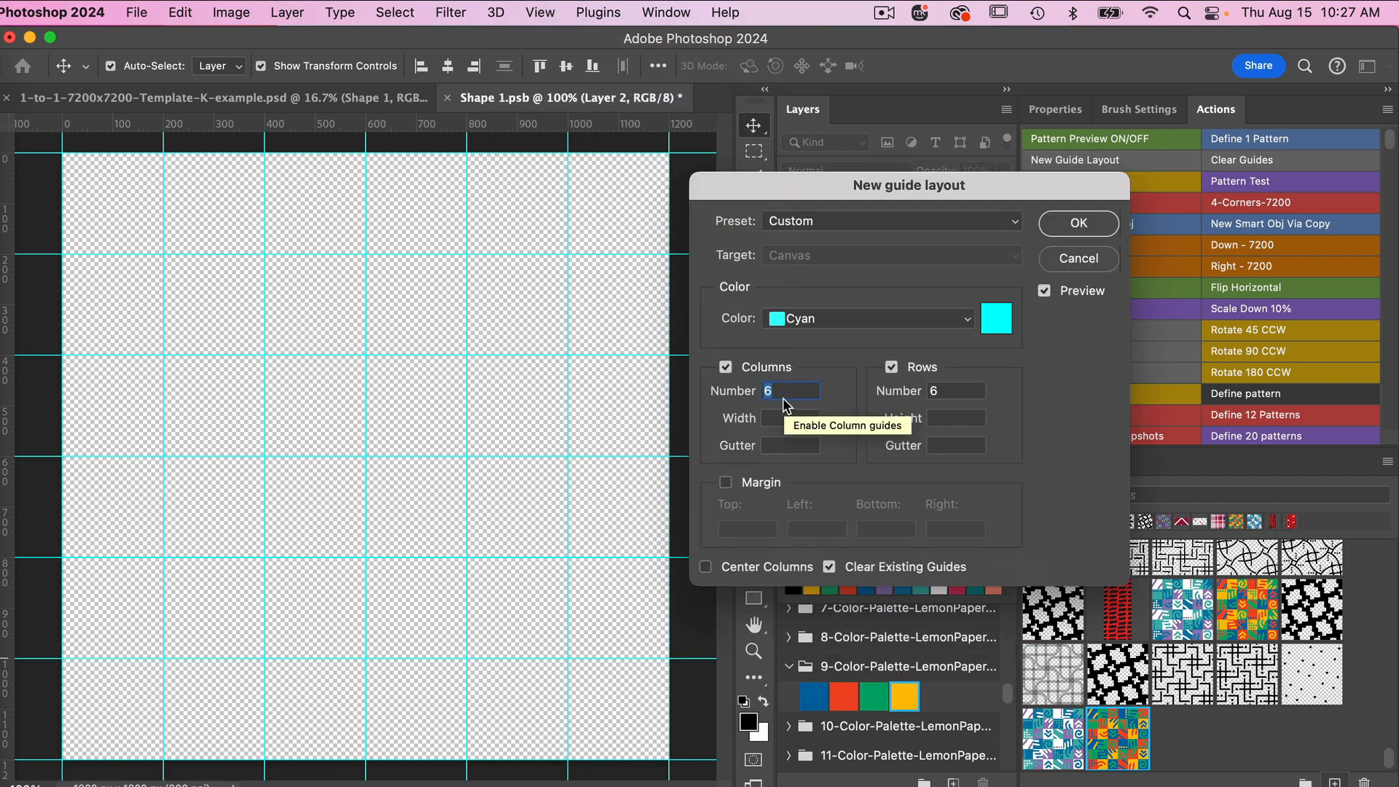
type("10")
double_click(943, 391)
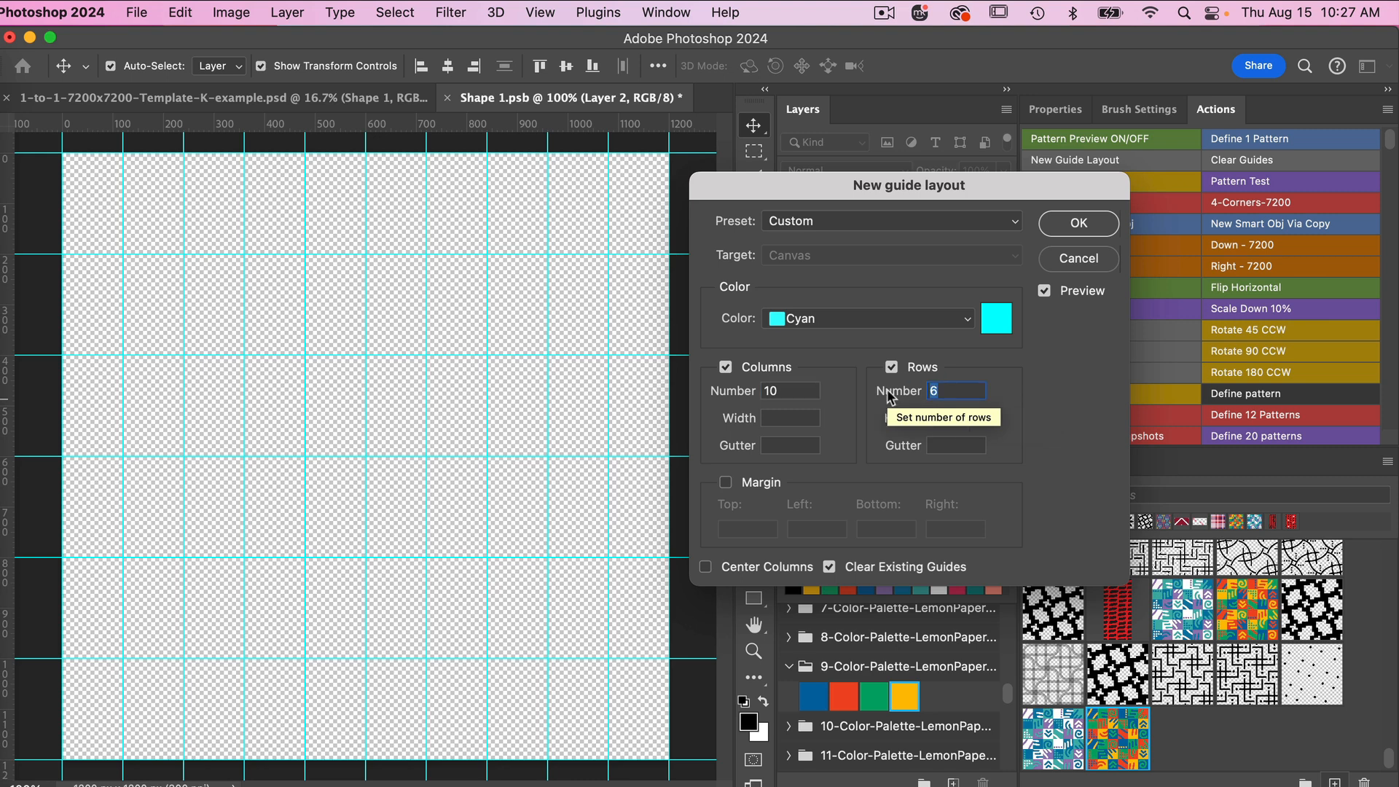
type("10")
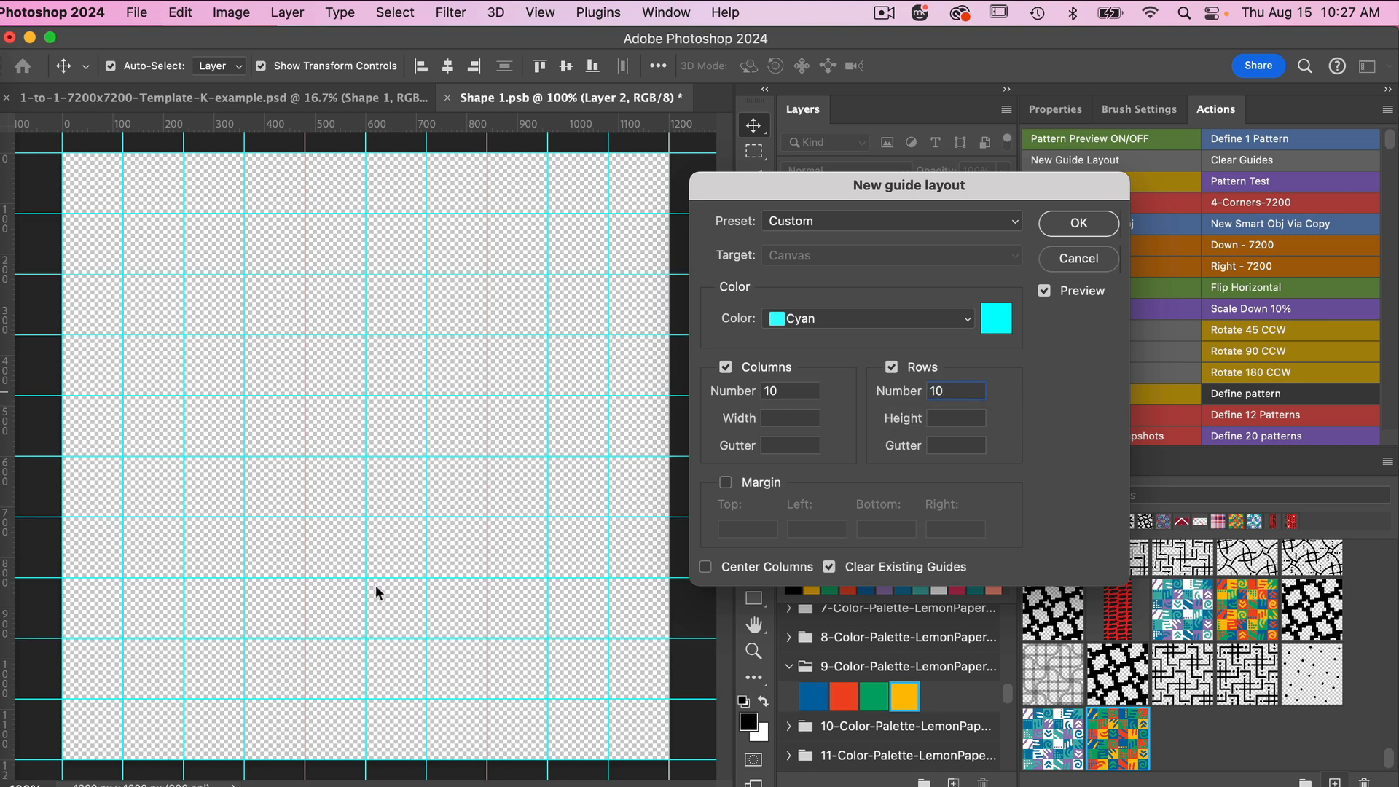
left_click(1081, 223)
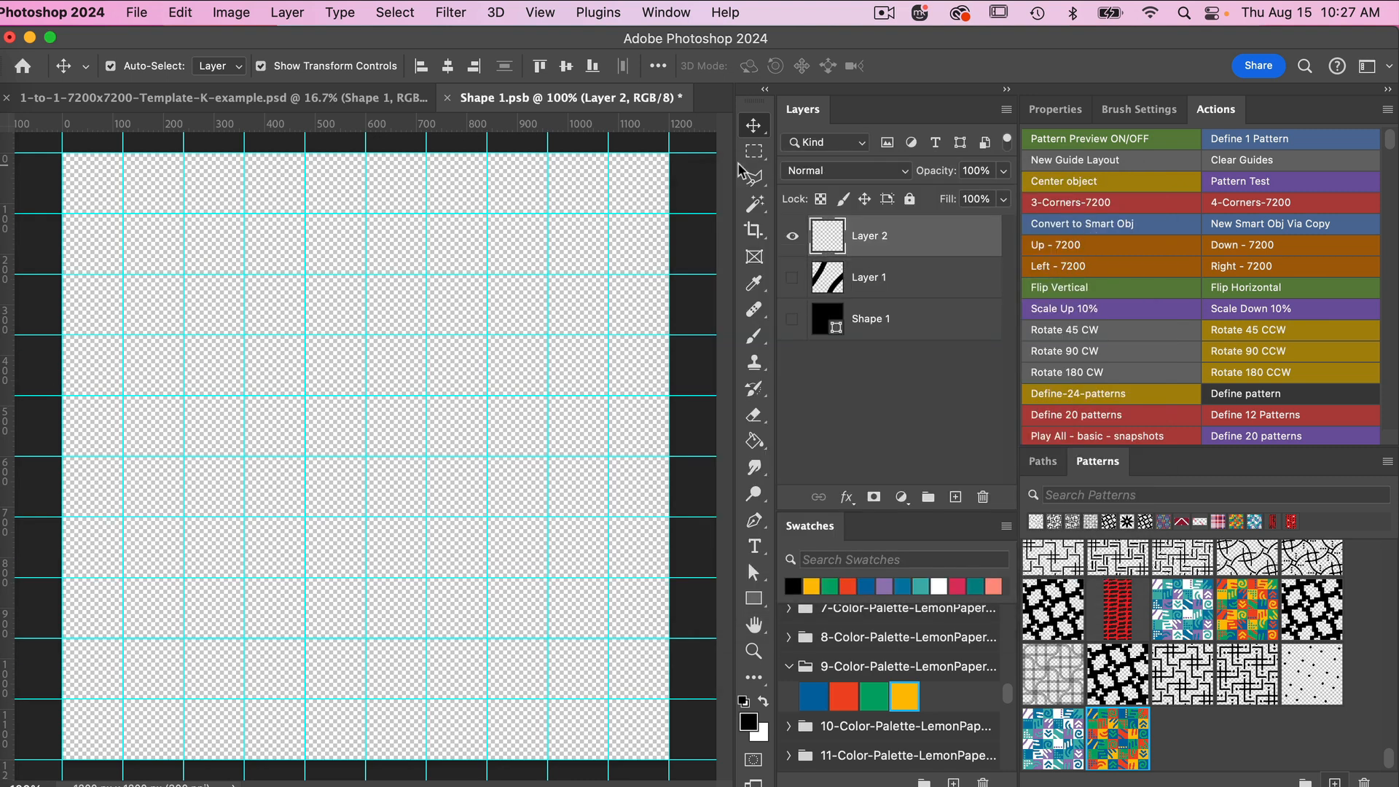
left_click(754, 151)
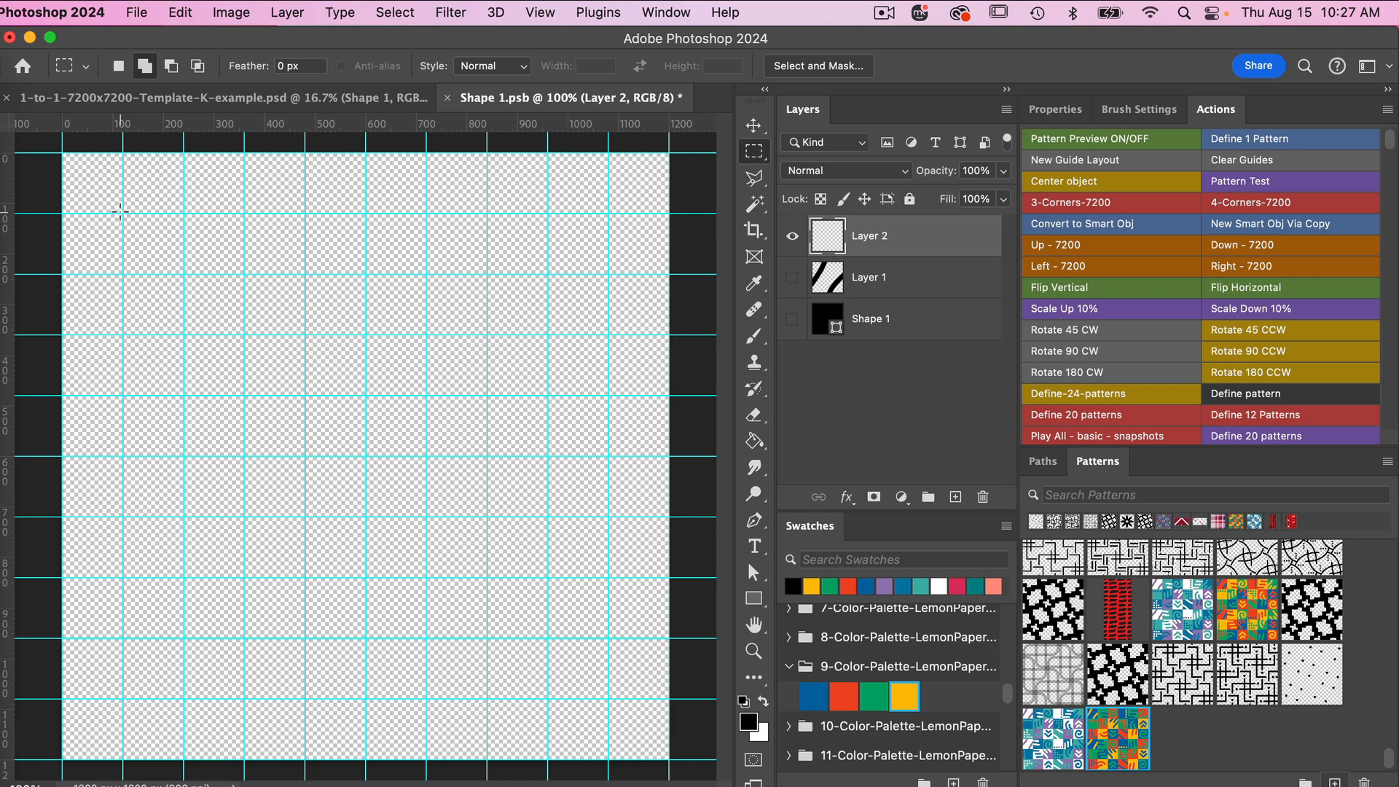
left_click_drag(121, 213, 613, 400)
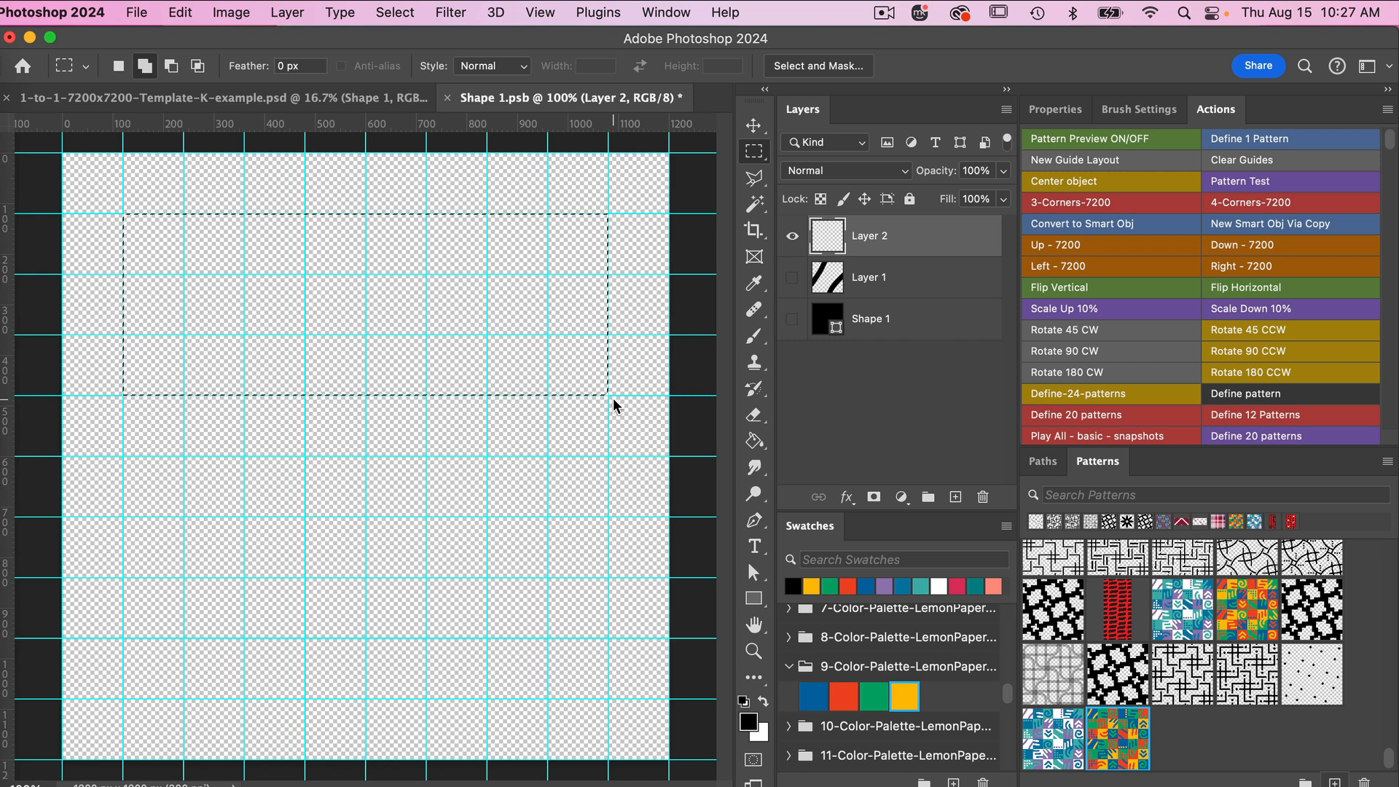
left_click(619, 409)
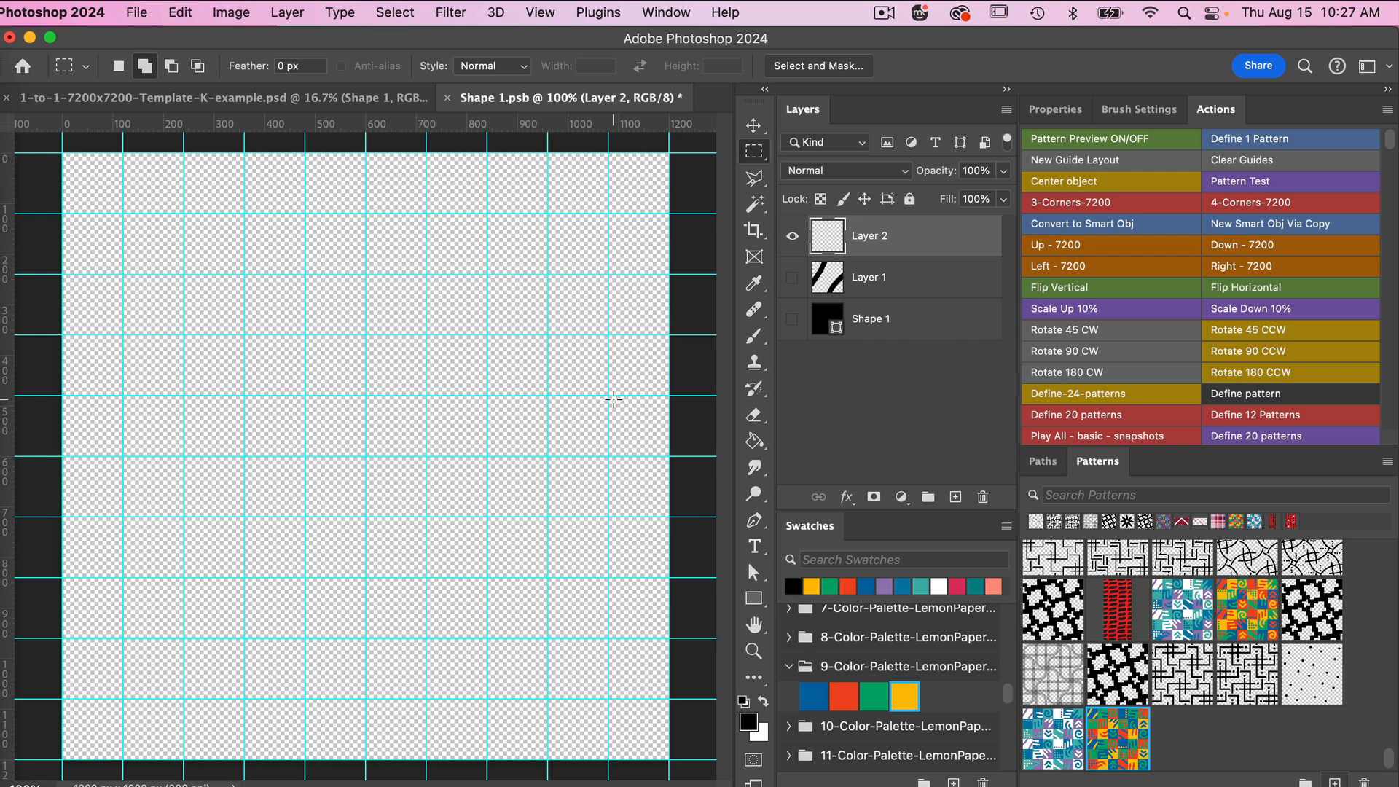
Create a black rectangle shape 960 px wide and 960 px high in the Shape 1 document
left_click(754, 599)
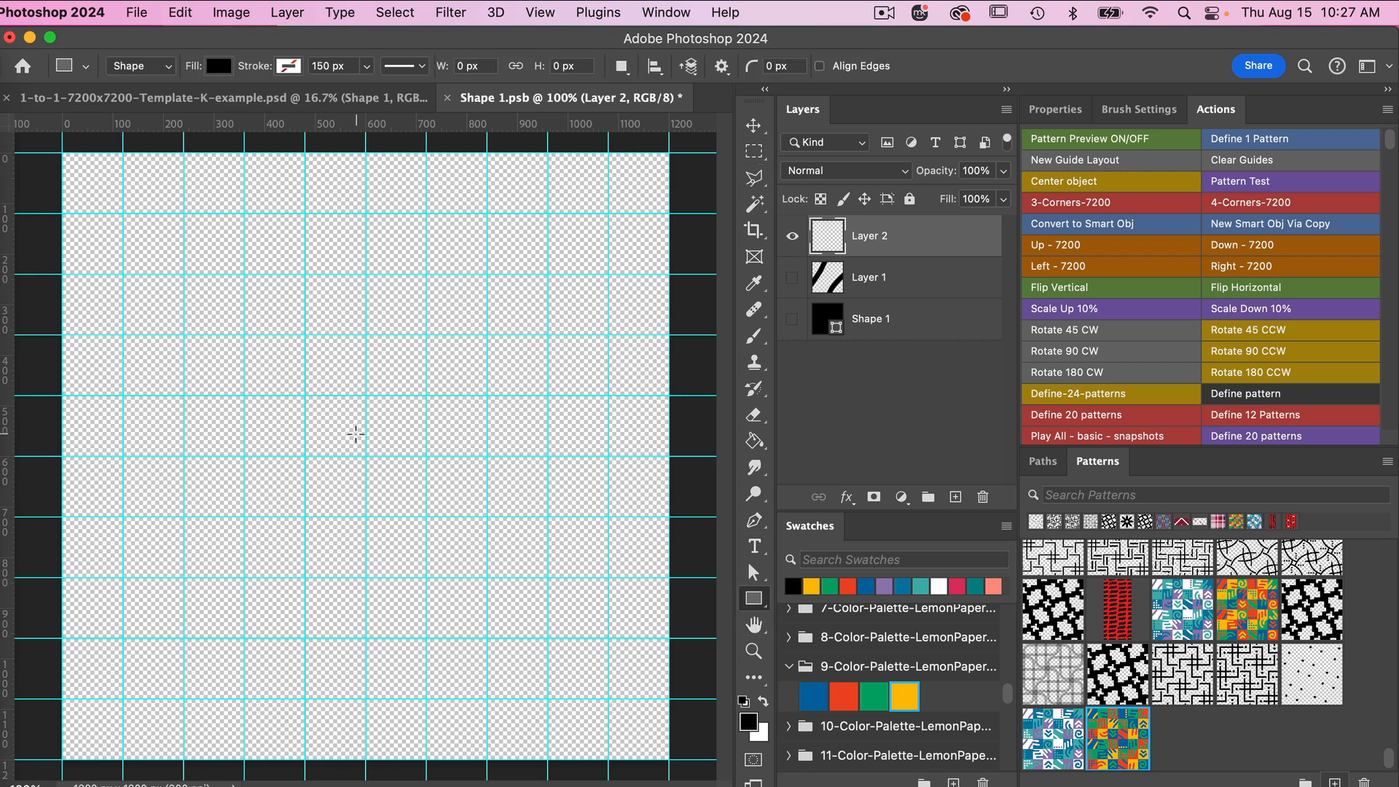
left_click(355, 435)
type("960")
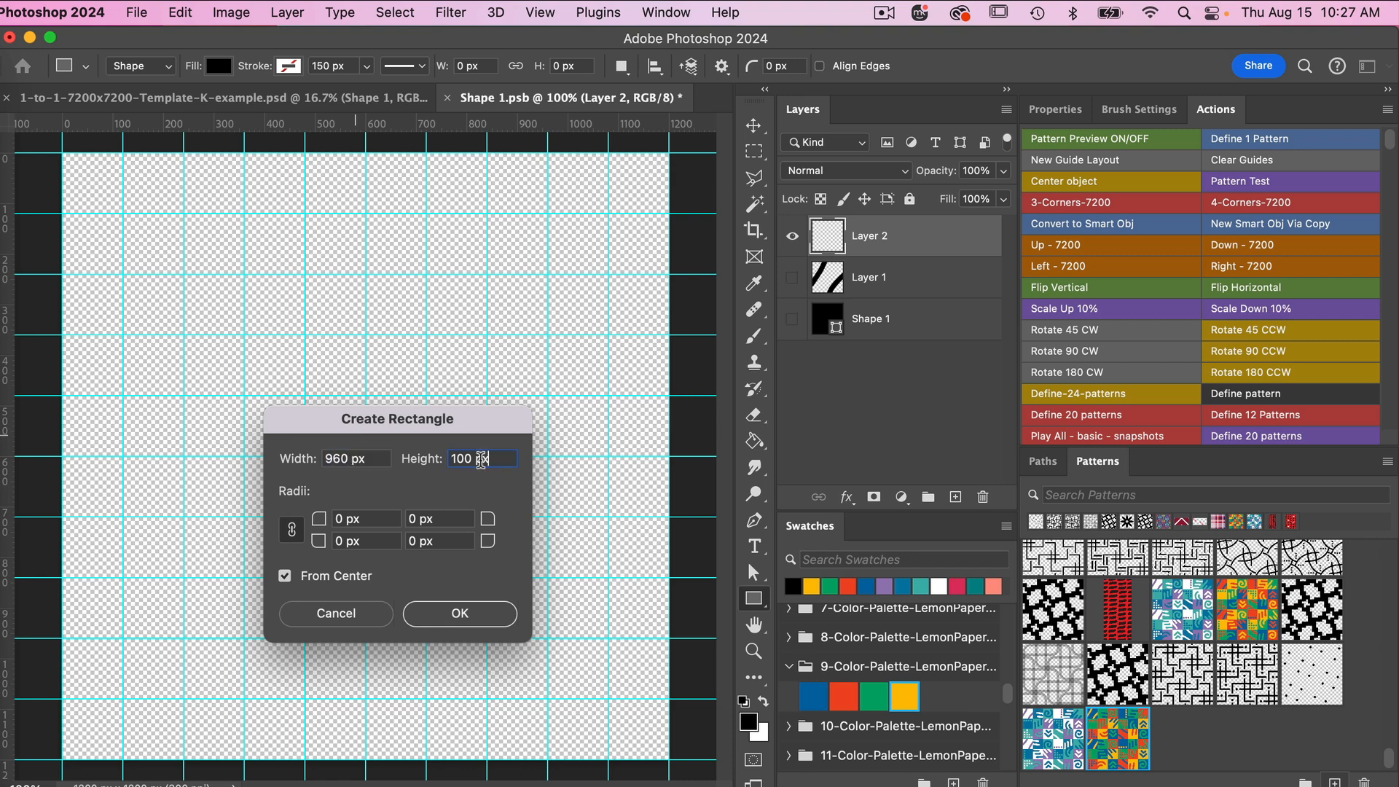
key("Tab")
type("960")
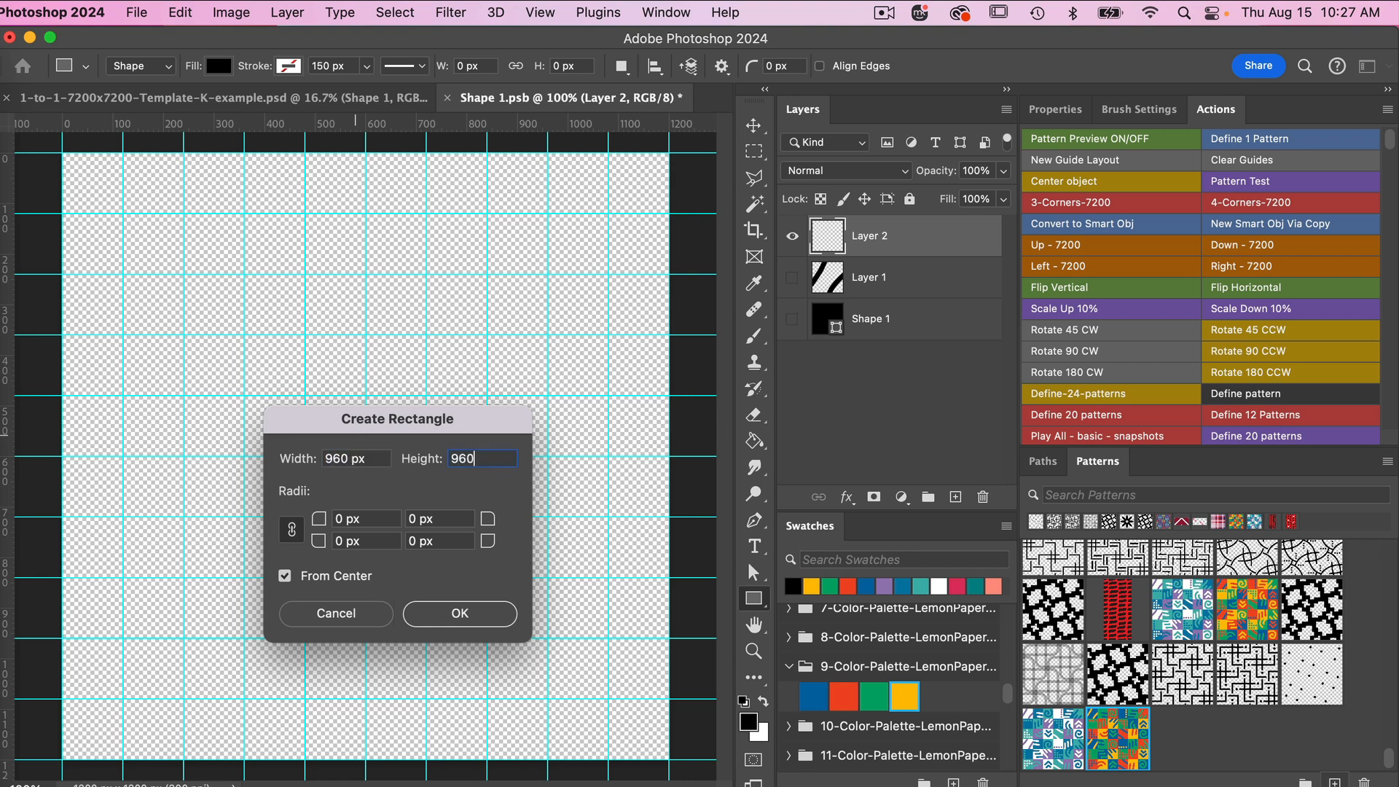
left_click(435, 614)
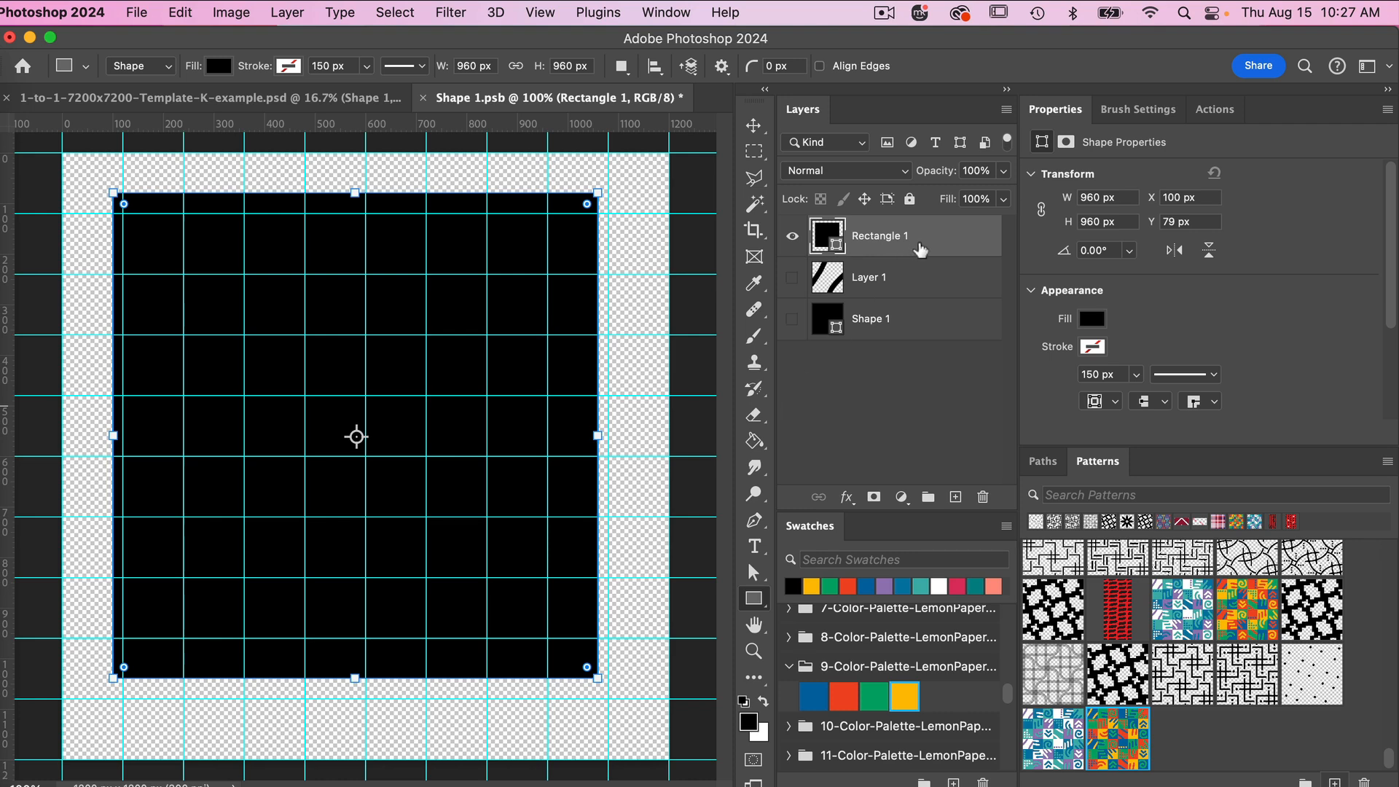
Center the black square horizontally and vertically on the canvas and round all four of its corners equally
left_click(655, 66)
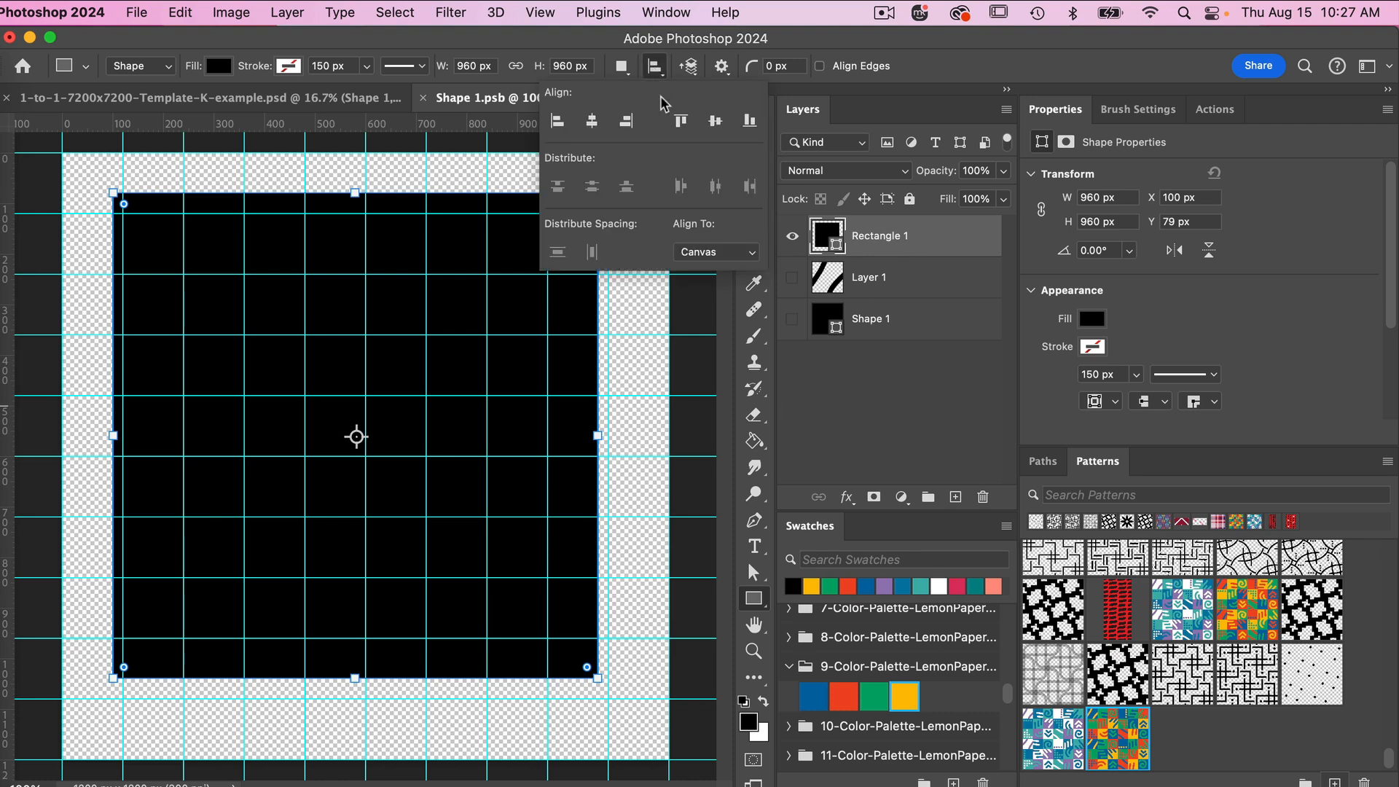
left_click(592, 122)
left_click(713, 121)
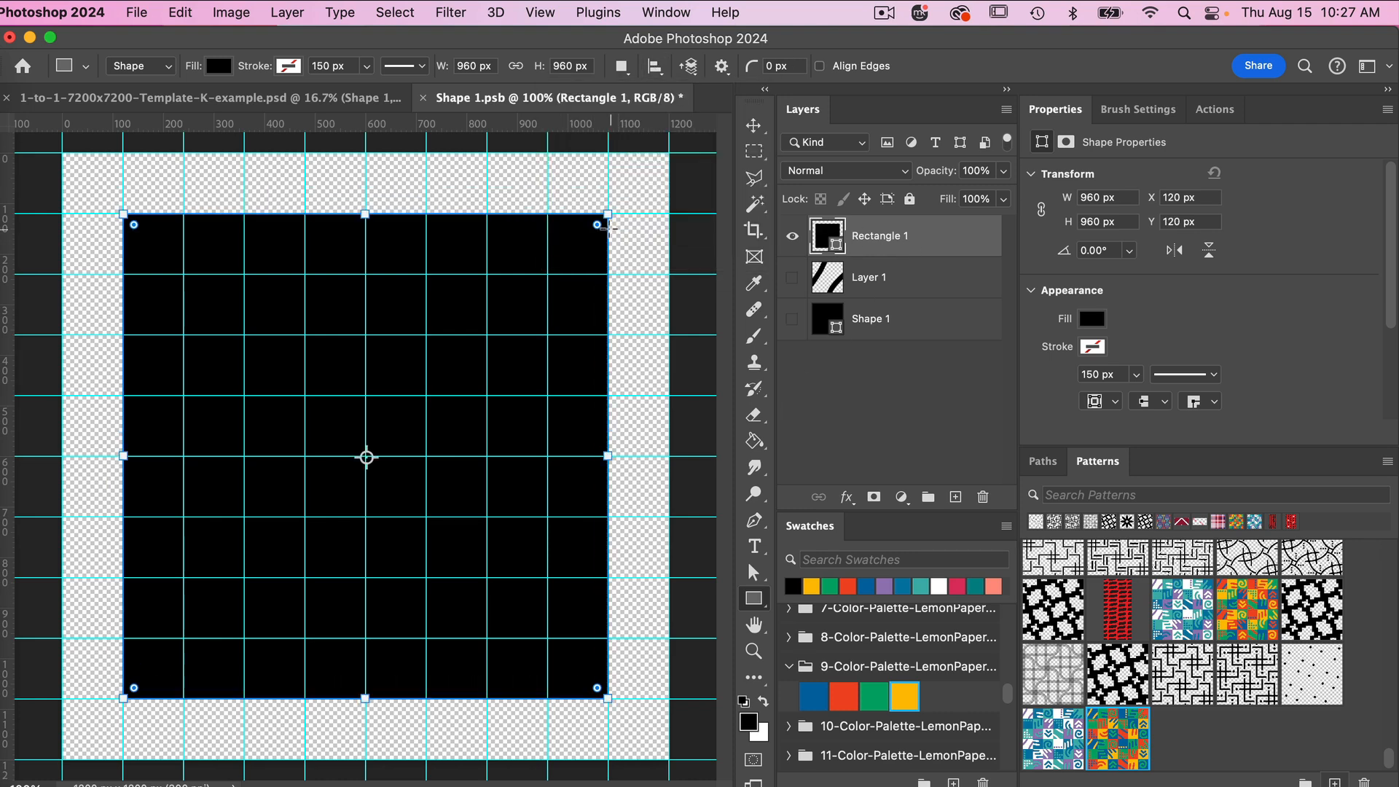
left_click_drag(598, 226, 558, 264)
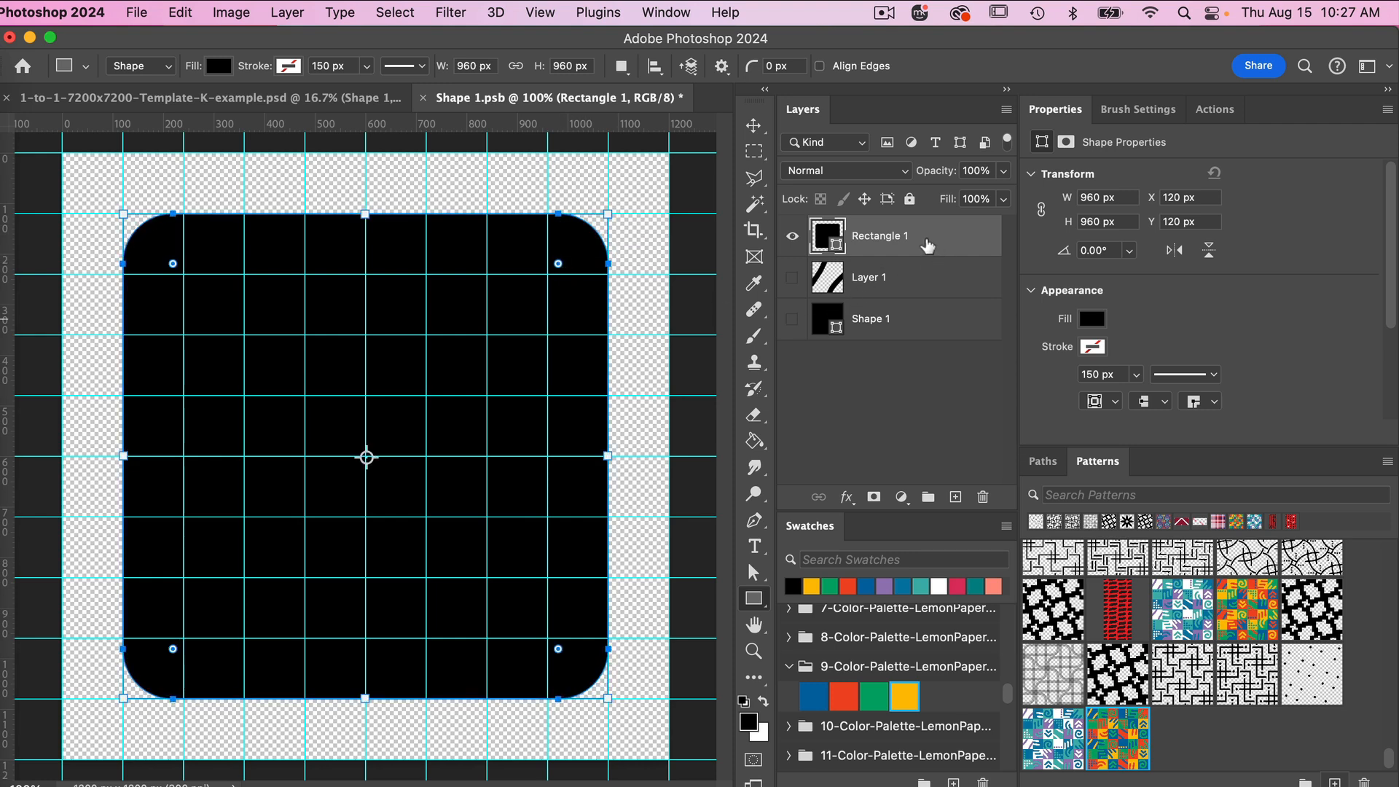
Make four duplicates of the rounded square's layer and hide the original Rectangle 1 layer as a spare
key("super+j")
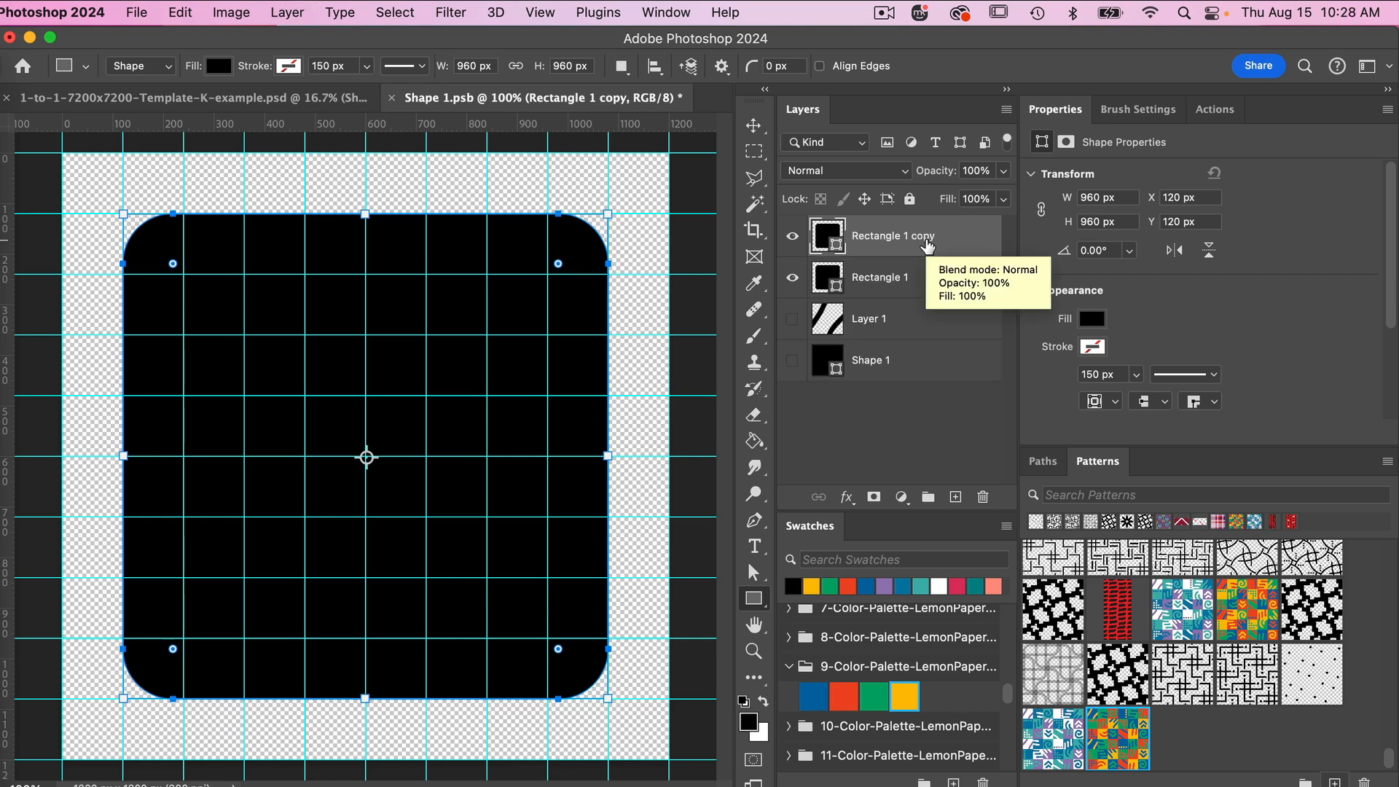
key("super+j")
key("super+j")
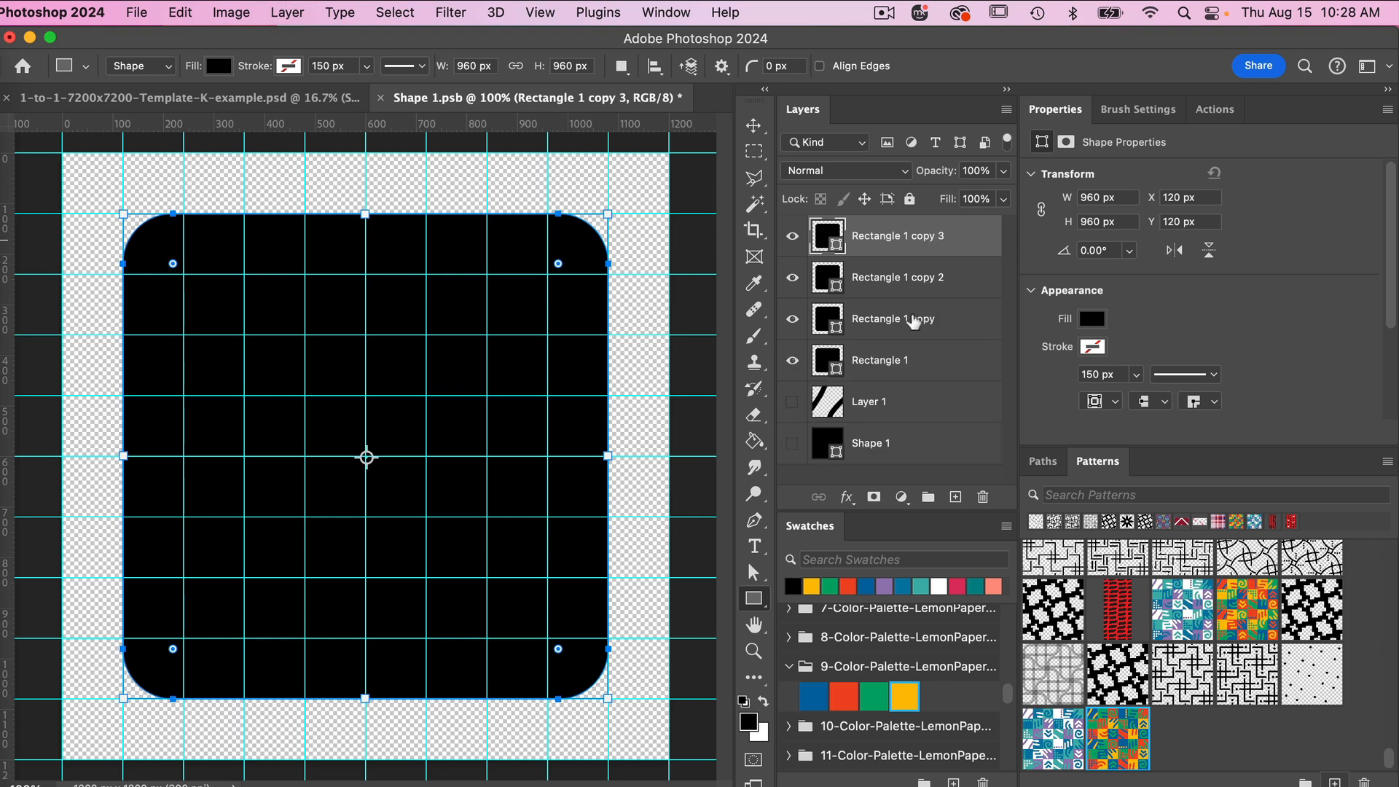
left_click(903, 368)
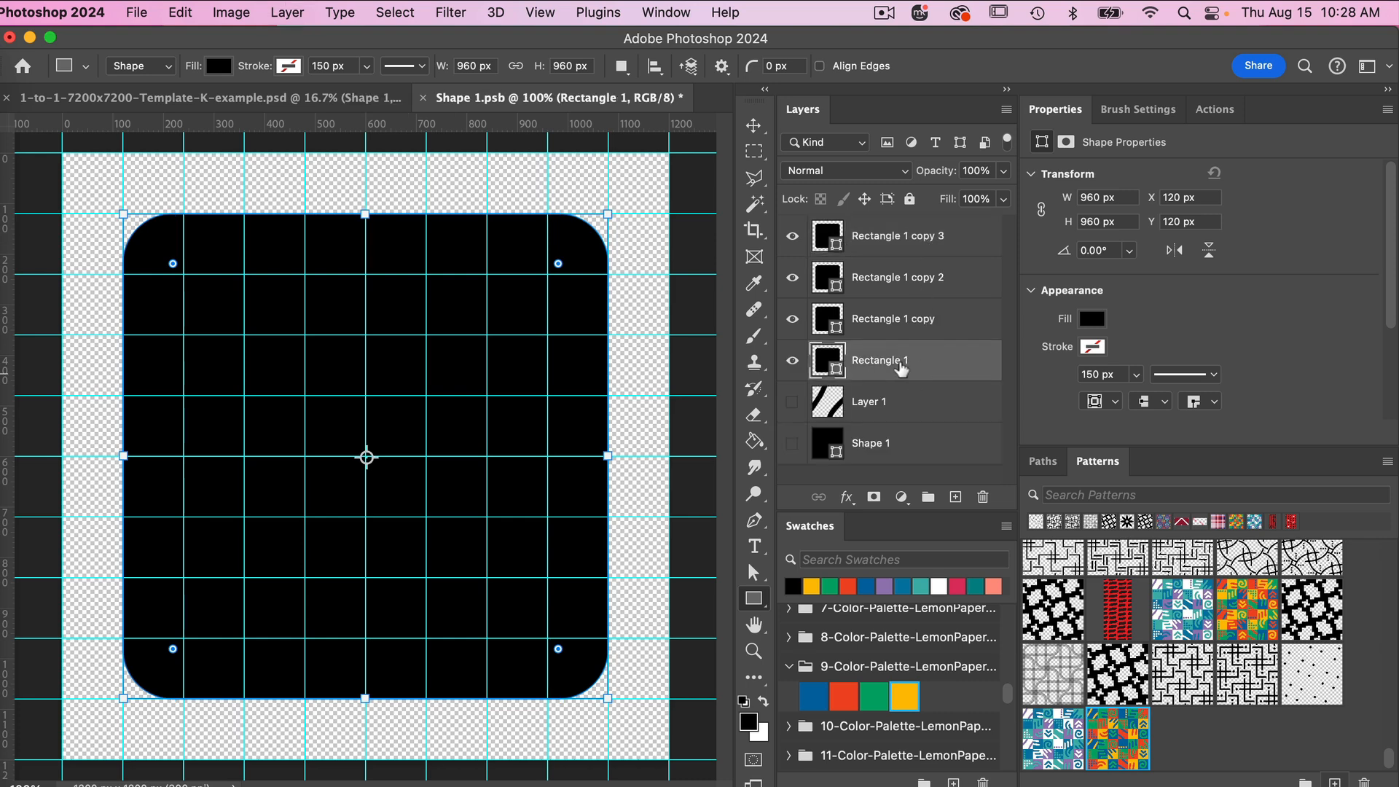
key("super+j")
left_click(792, 402)
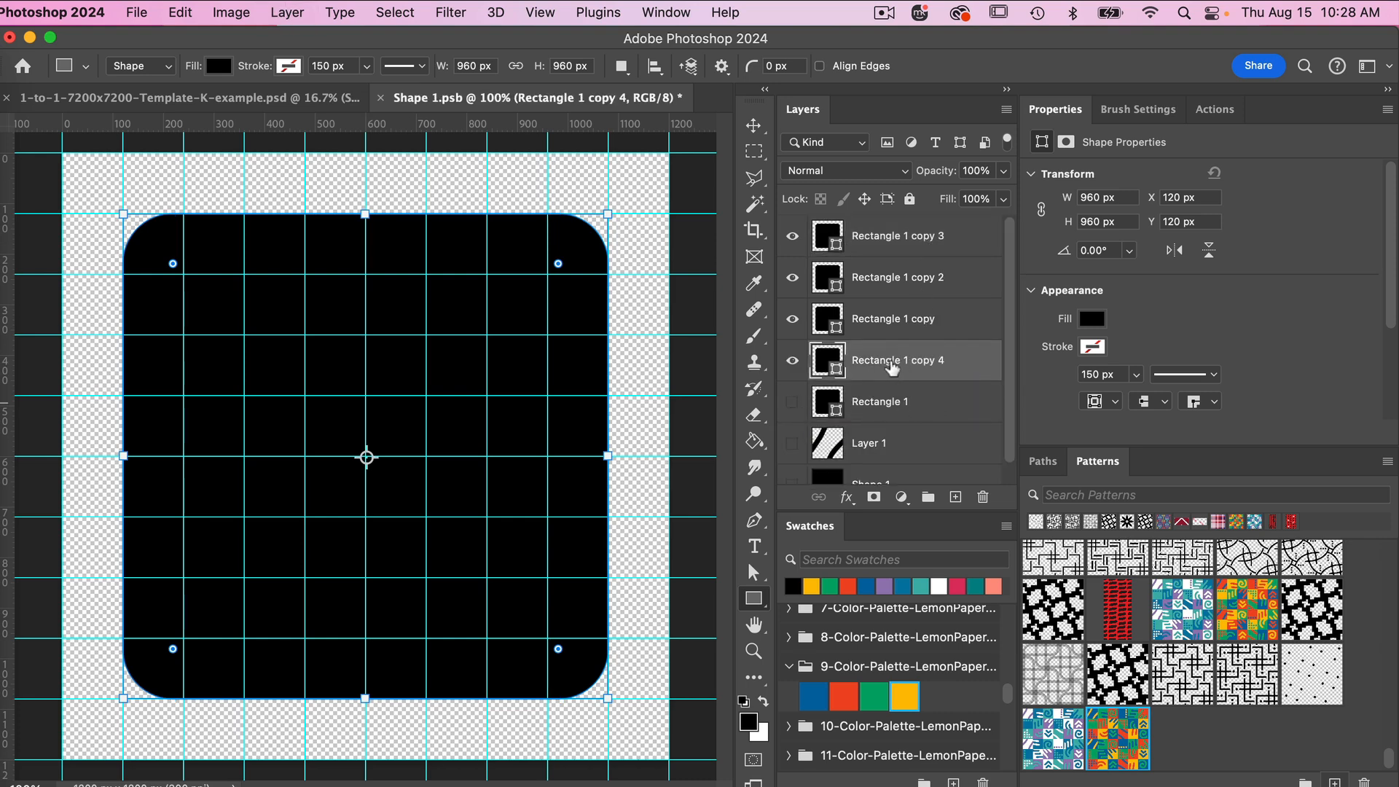
Scale the Rectangle 1 copy shape proportionally to 75% around its center
key("alt+bracketright")
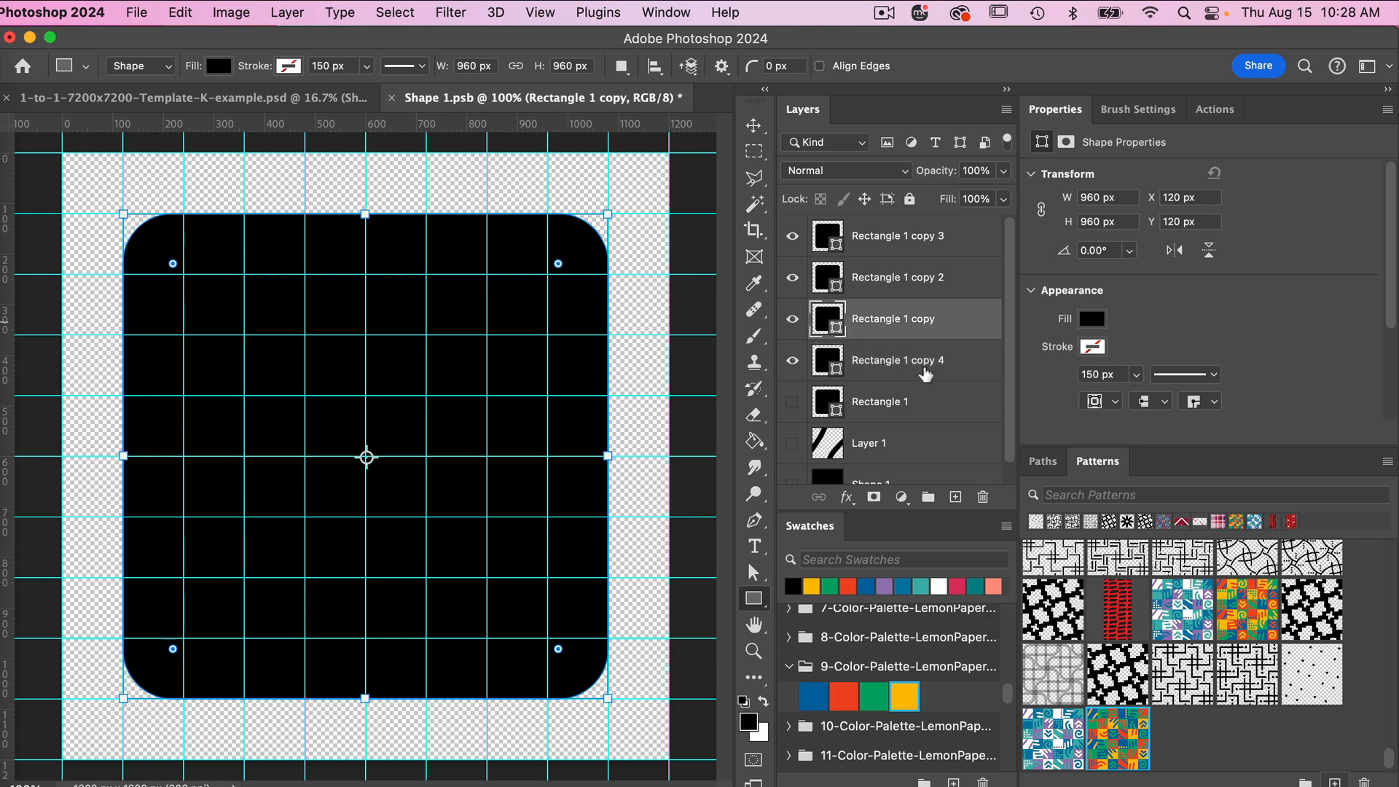
key("alt+bracketleft")
left_click(948, 321)
key("super+t")
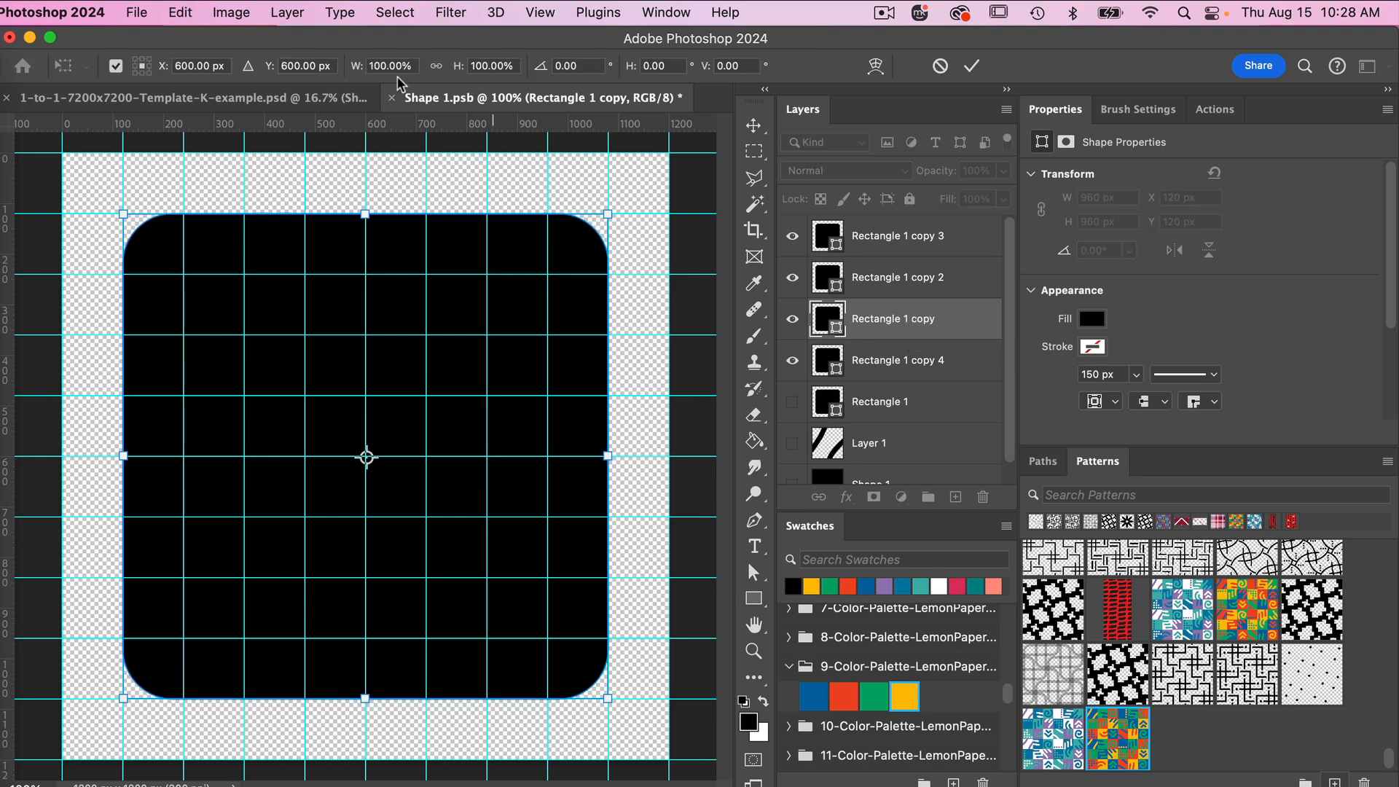
left_click(437, 70)
left_click(382, 67)
type("5")
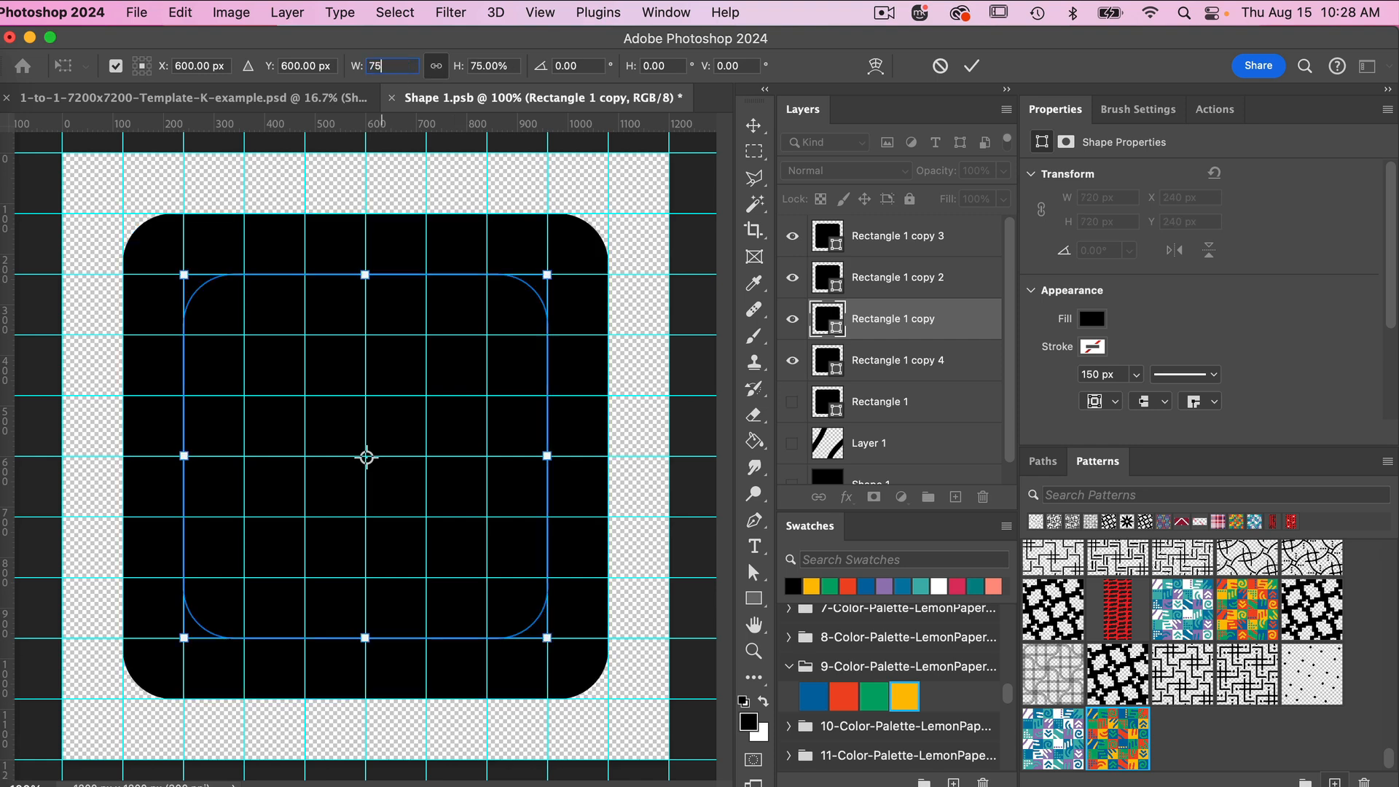
left_click(971, 66)
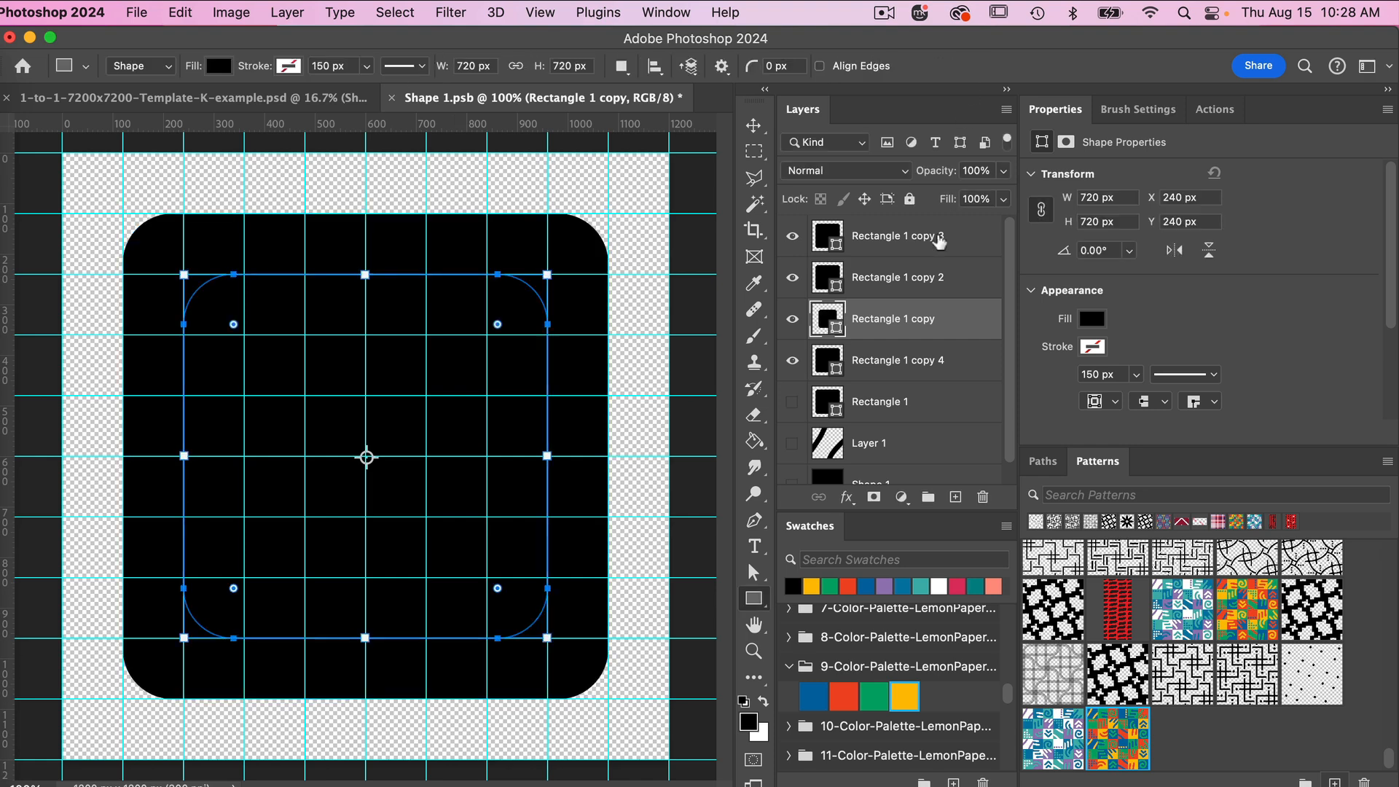
Scale the Rectangle 1 copy 2 shape proportionally to 50% around its center
left_click(905, 281)
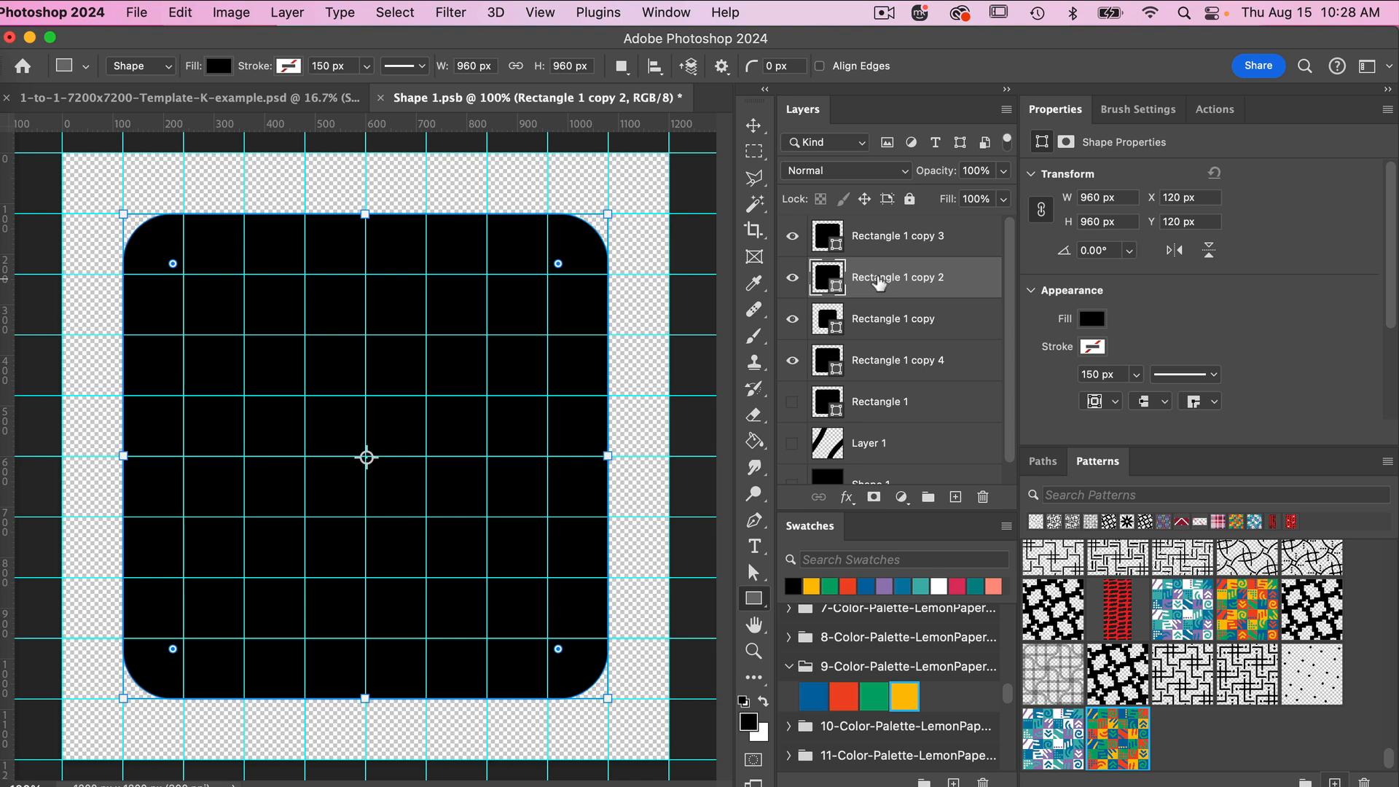
key("super+t")
left_click(375, 64)
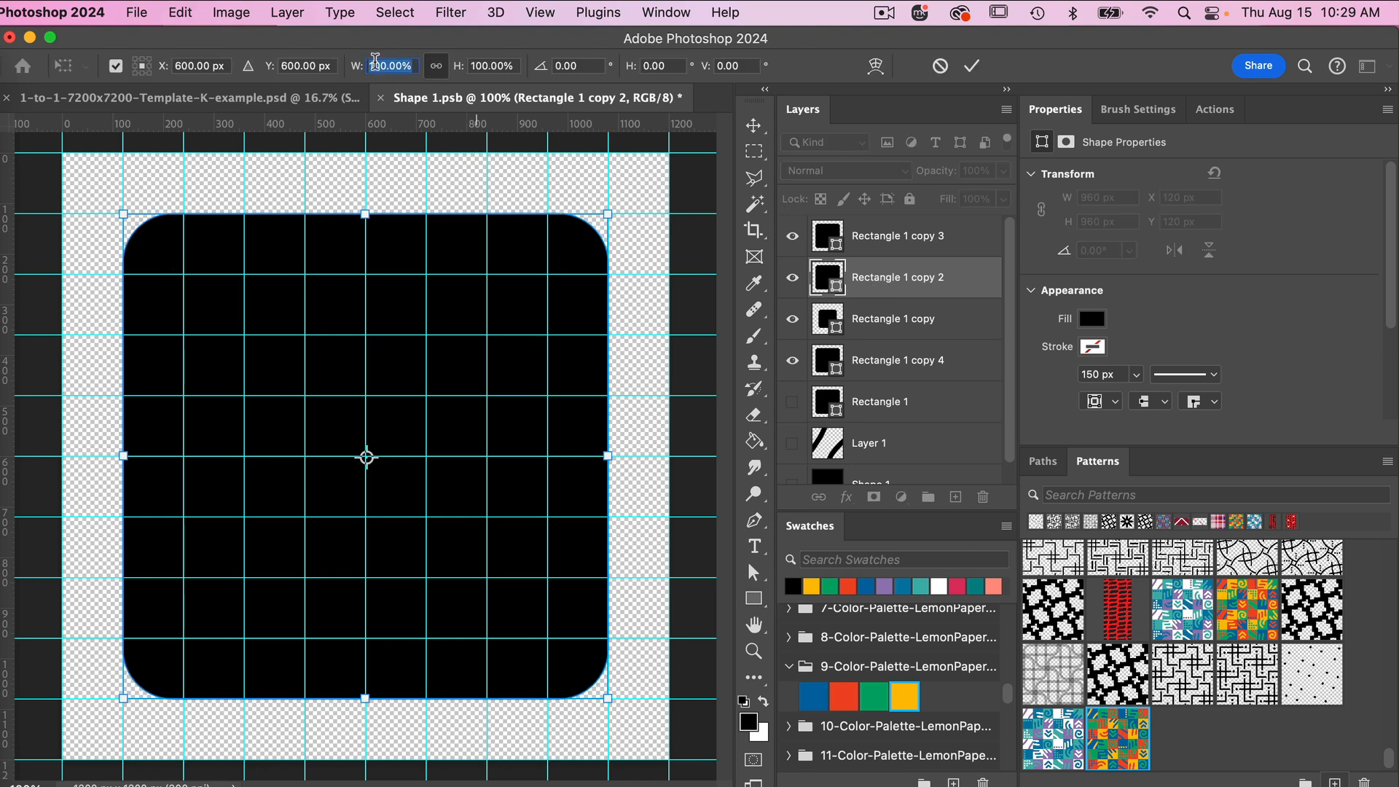
type("50")
left_click(972, 66)
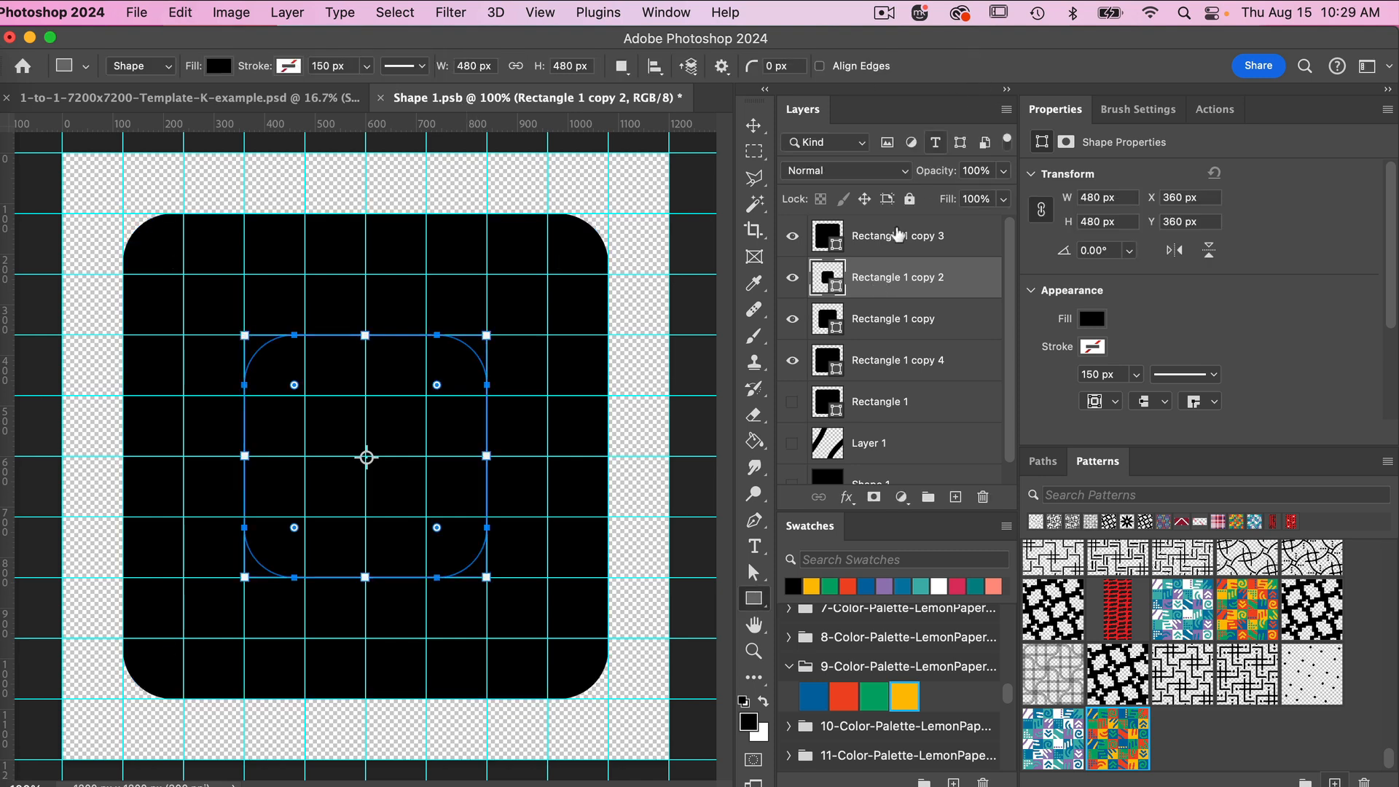
Scale the Rectangle 1 copy 3 shape proportionally to 25% around its center
left_click(895, 236)
key("super+t")
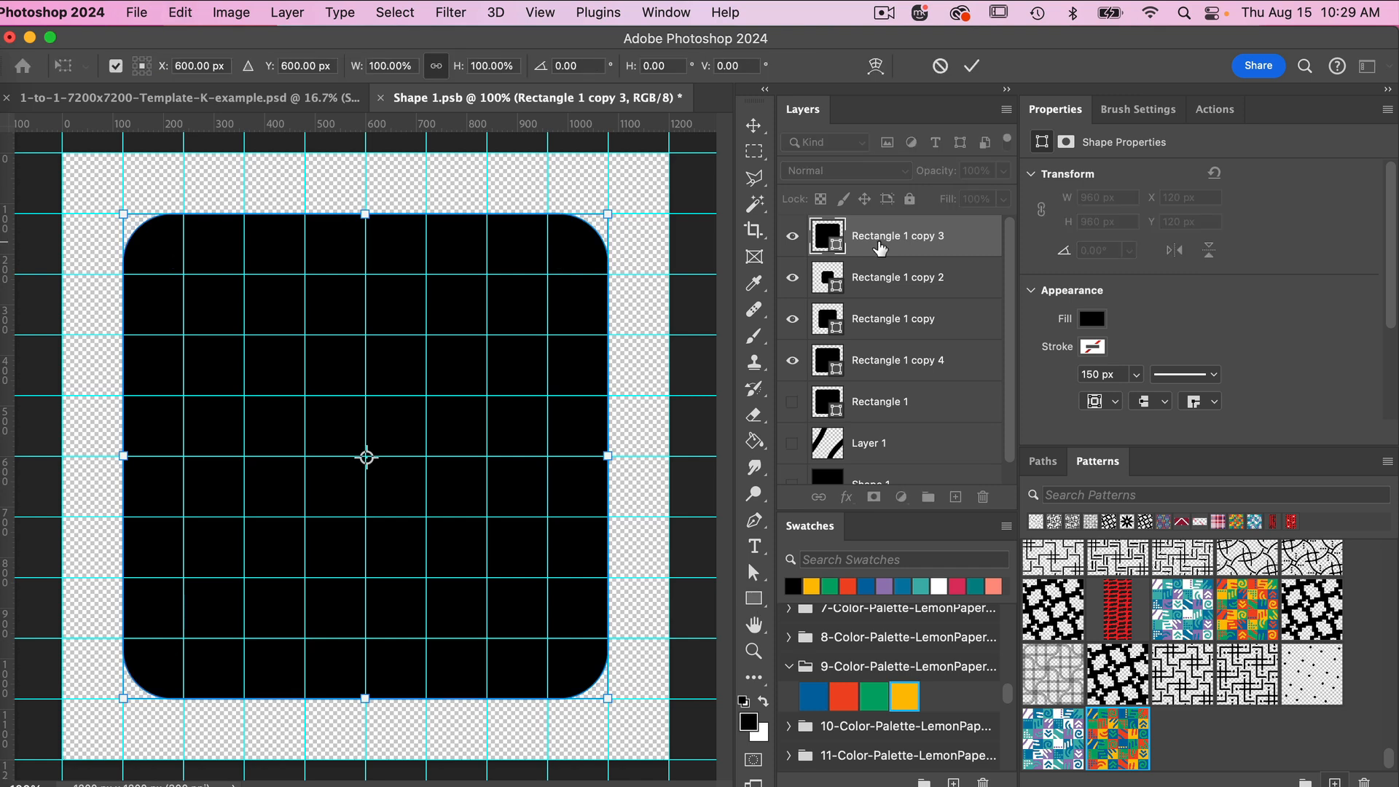
left_click(394, 64)
type("25")
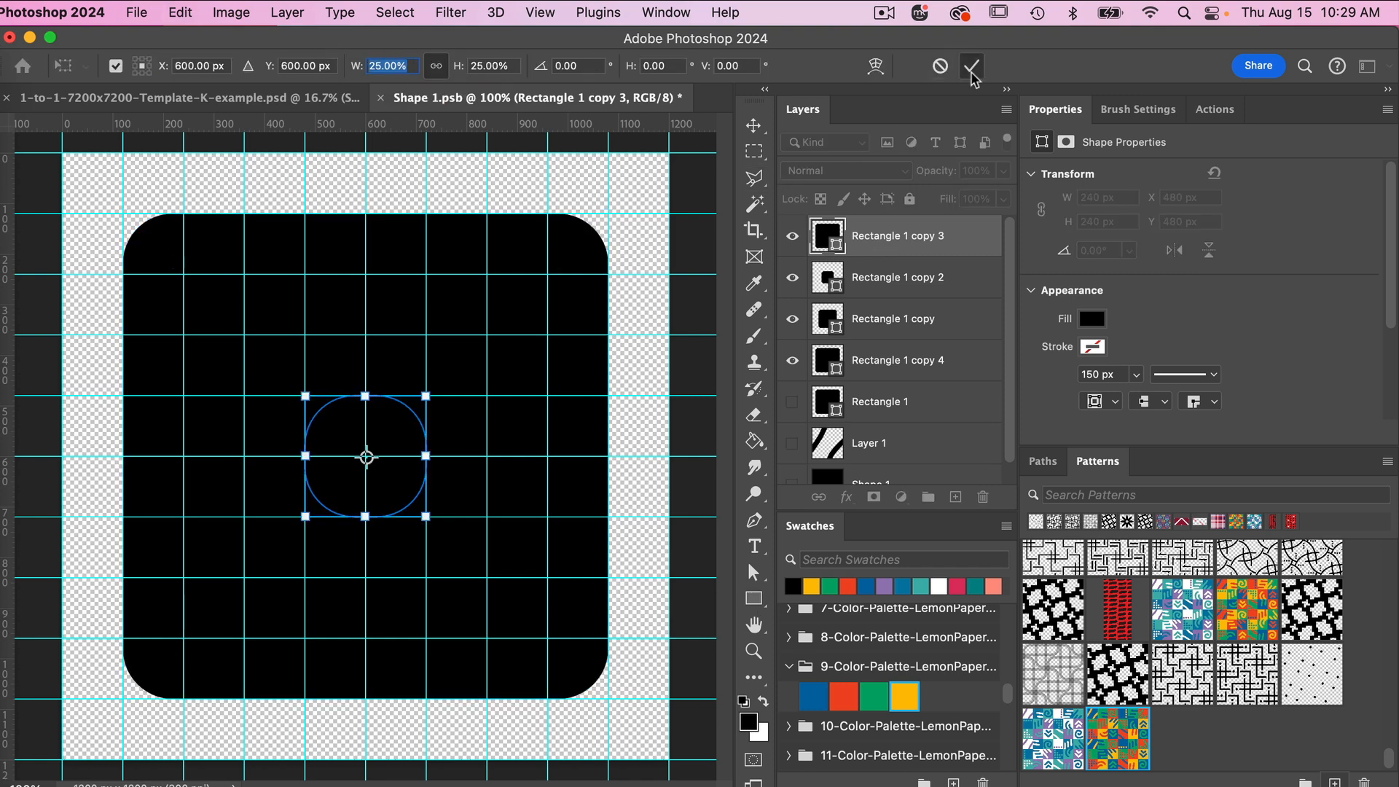
left_click(972, 66)
Fill the 50% rounded square and the full-size Rectangle 1 copy 4 with white
left_click(911, 318)
left_click(895, 278)
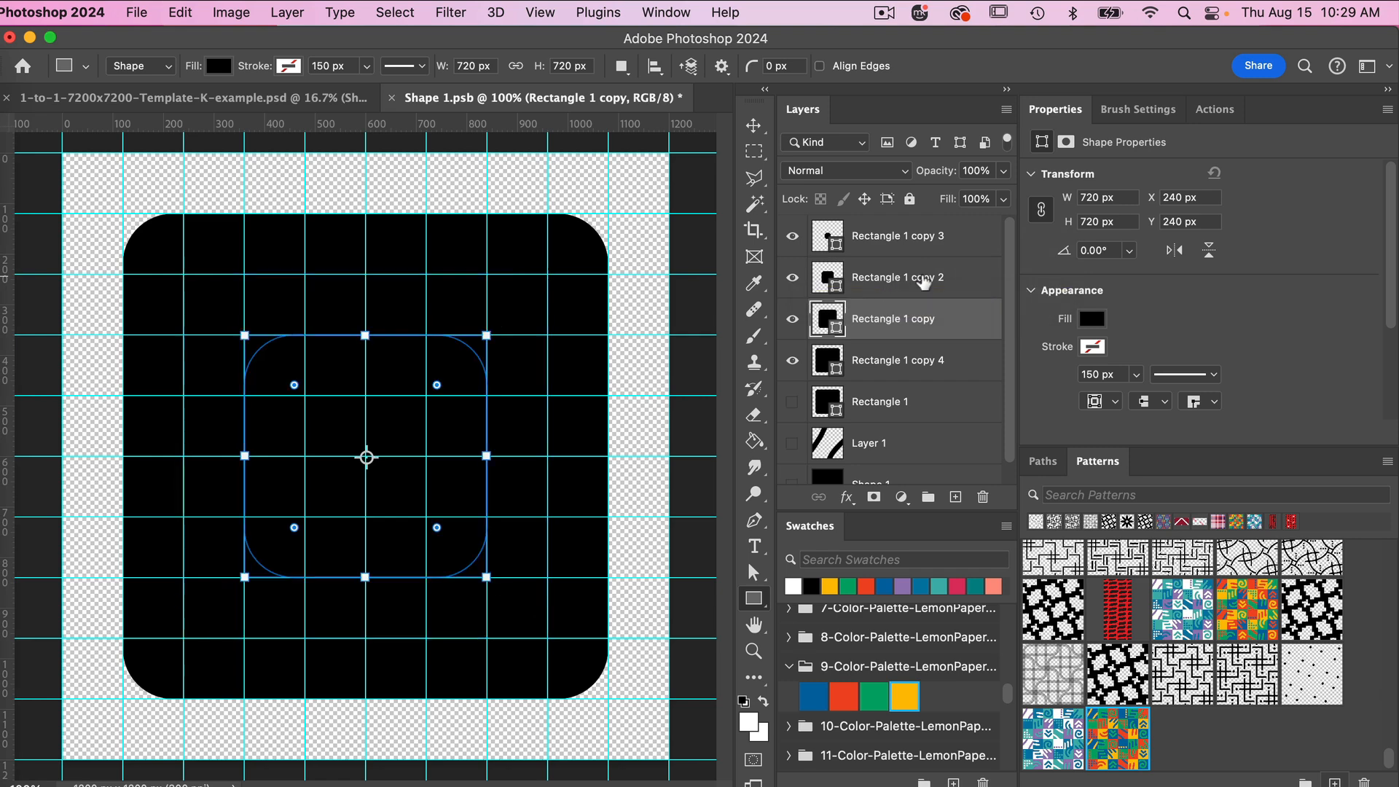
left_click(794, 583)
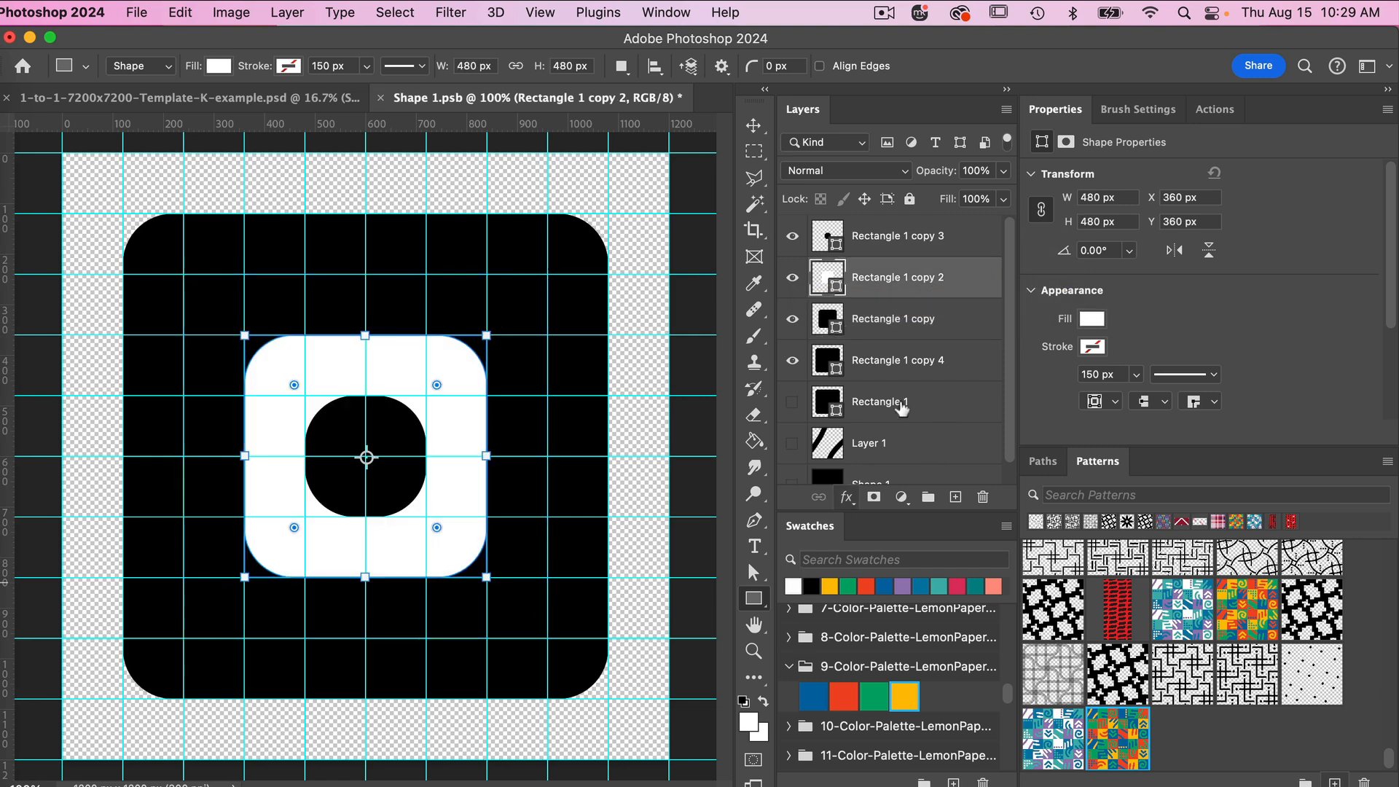
left_click(928, 362)
left_click(795, 584)
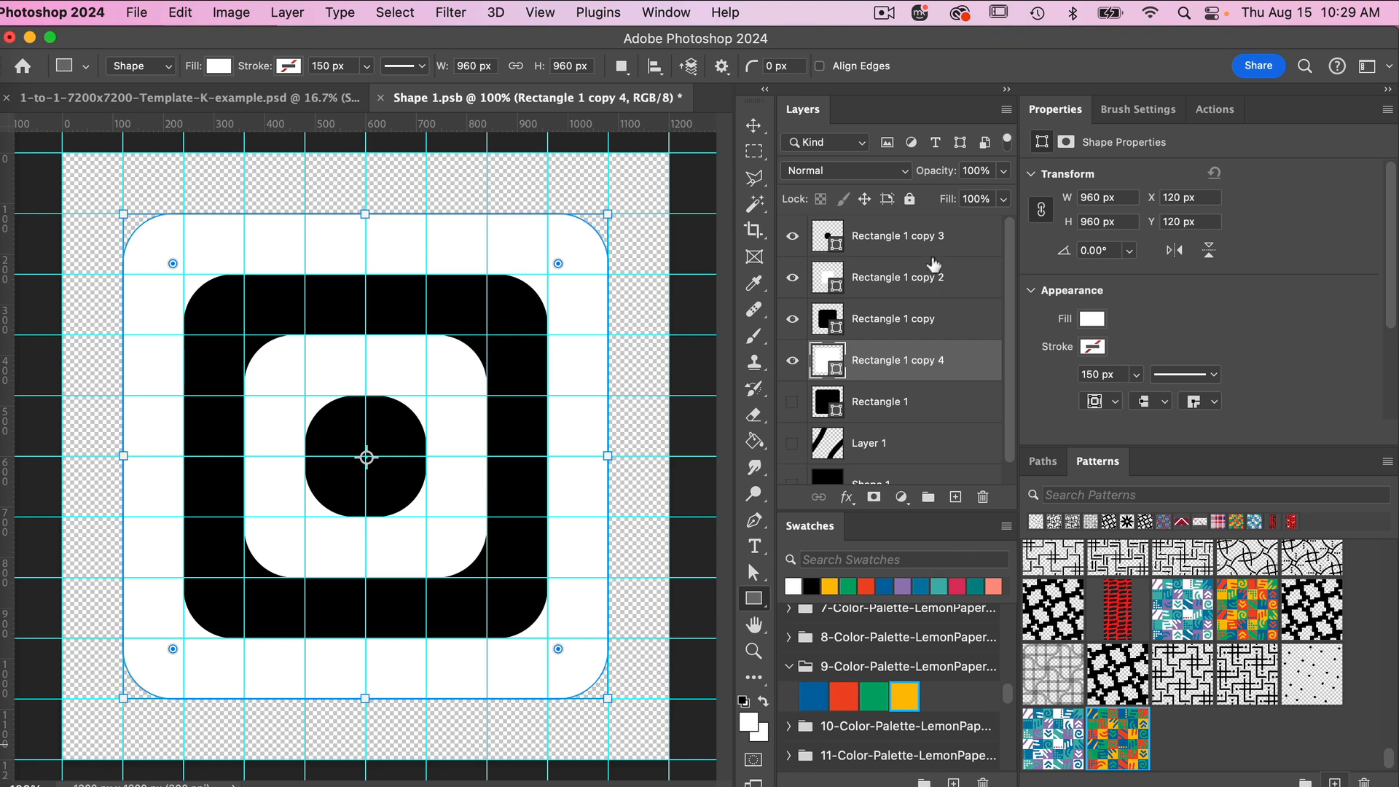
Combine the two innermost shapes, Rectangle 1 copy 3 and copy 2, with Subtract Front Shape
left_click(959, 239)
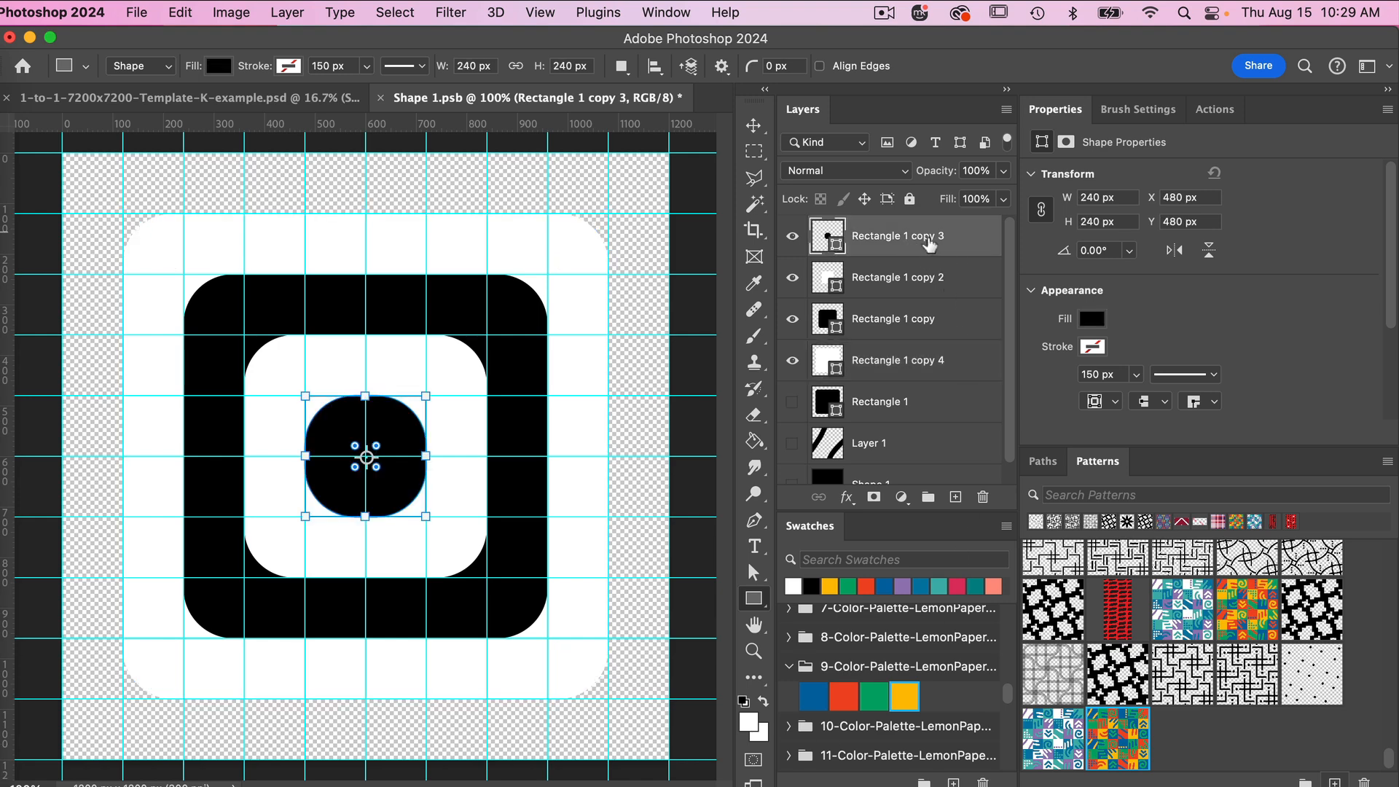
left_click(909, 284, "shift")
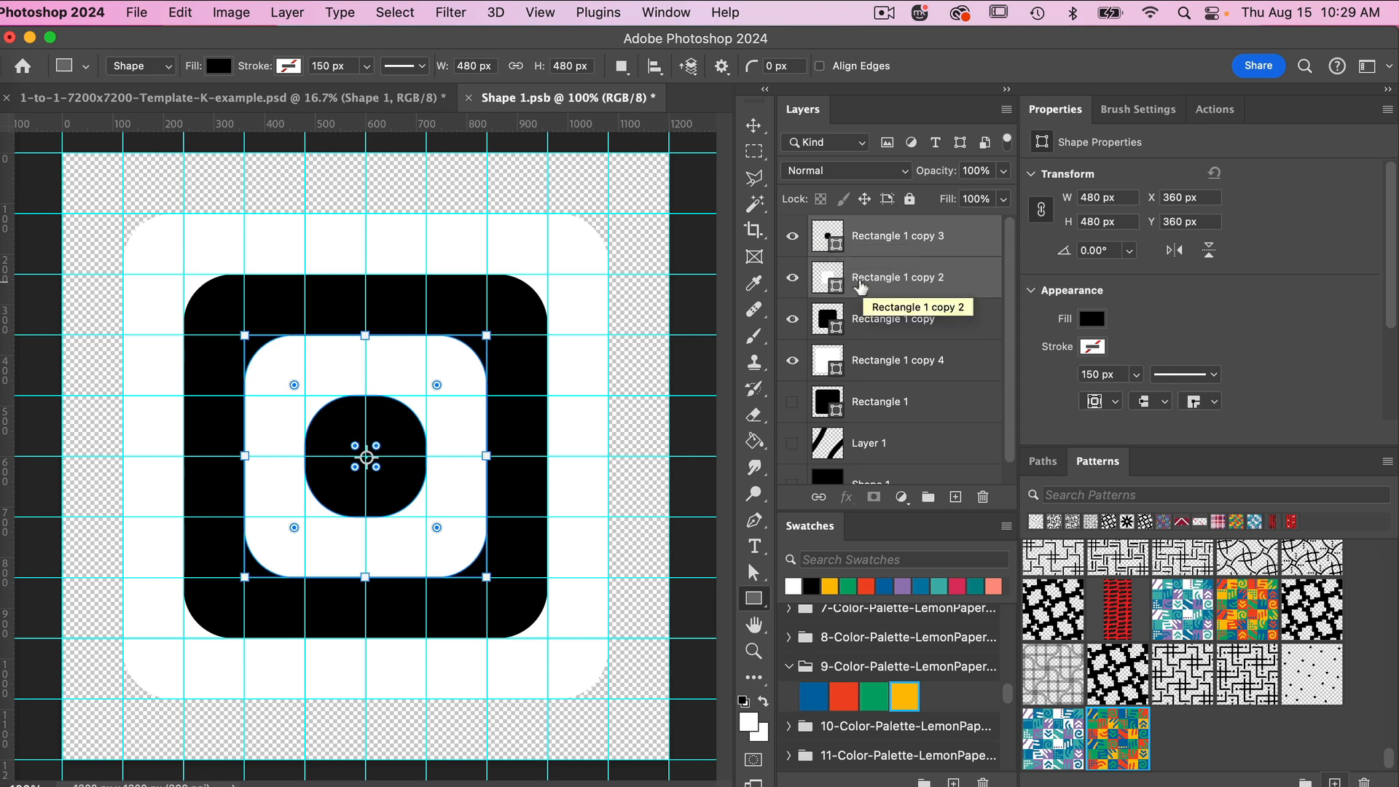
left_click(297, 14)
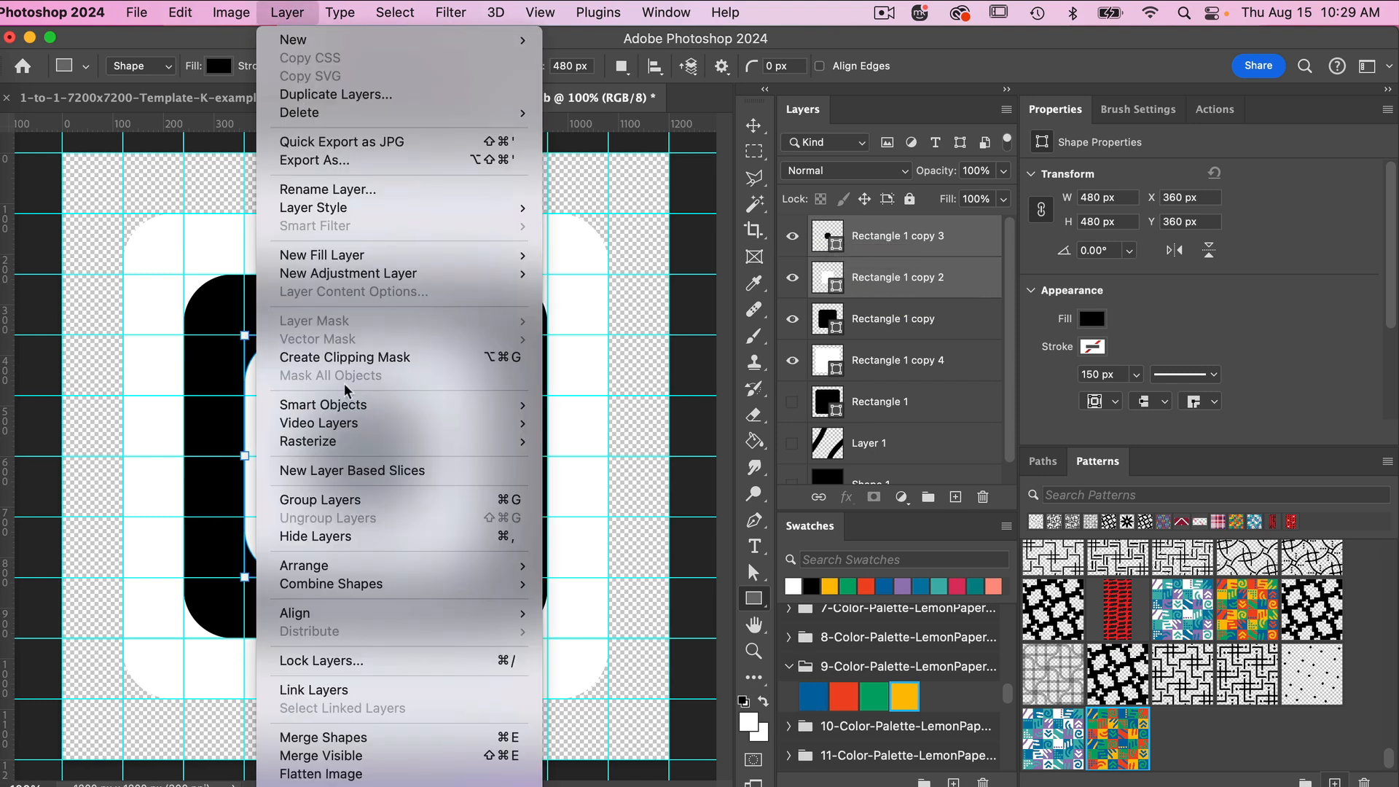
mouse_move(359, 583)
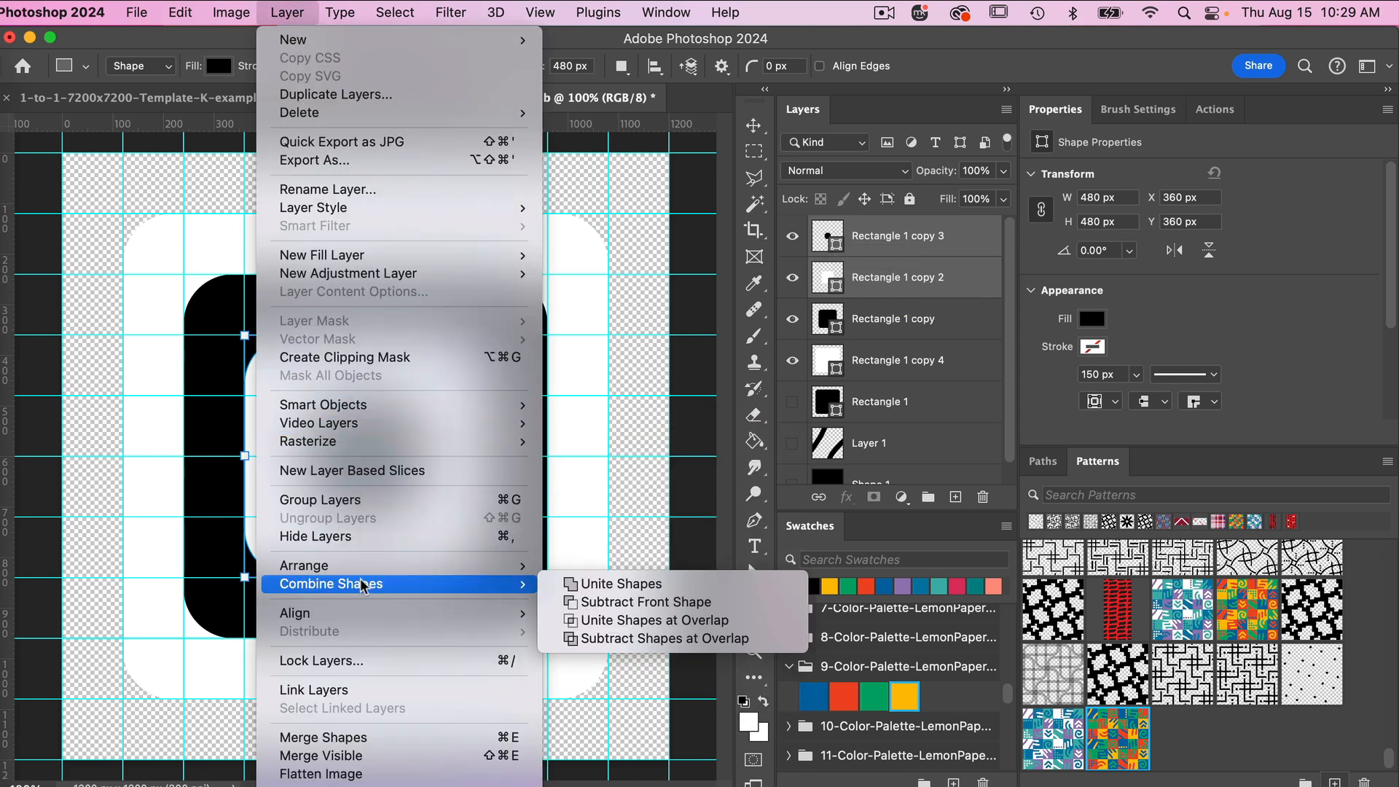
left_click(593, 607)
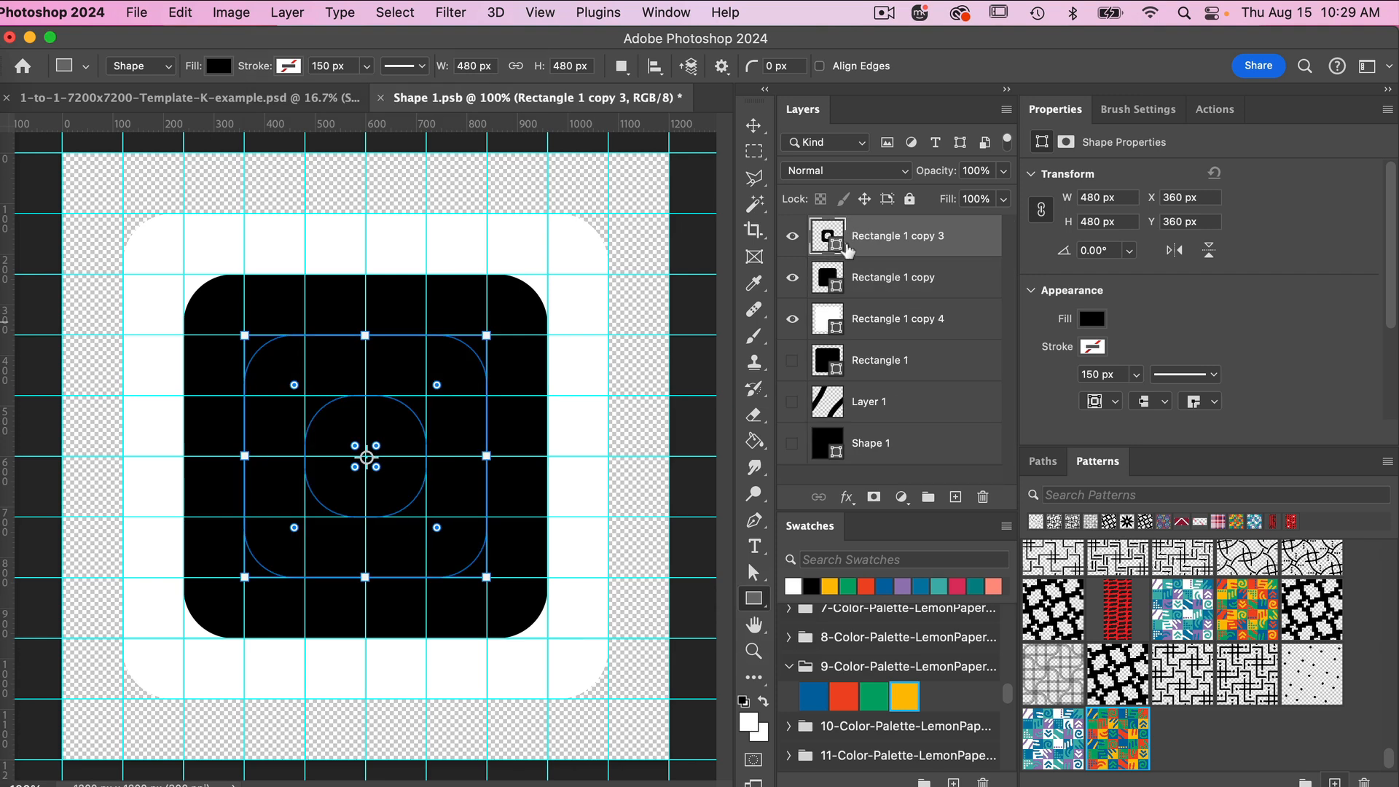
Combine the two outer shapes, Rectangle 1 copy and copy 4, with Subtract Front Shape and save the Shape 1 document
left_click(881, 277)
left_click(884, 319, "shift")
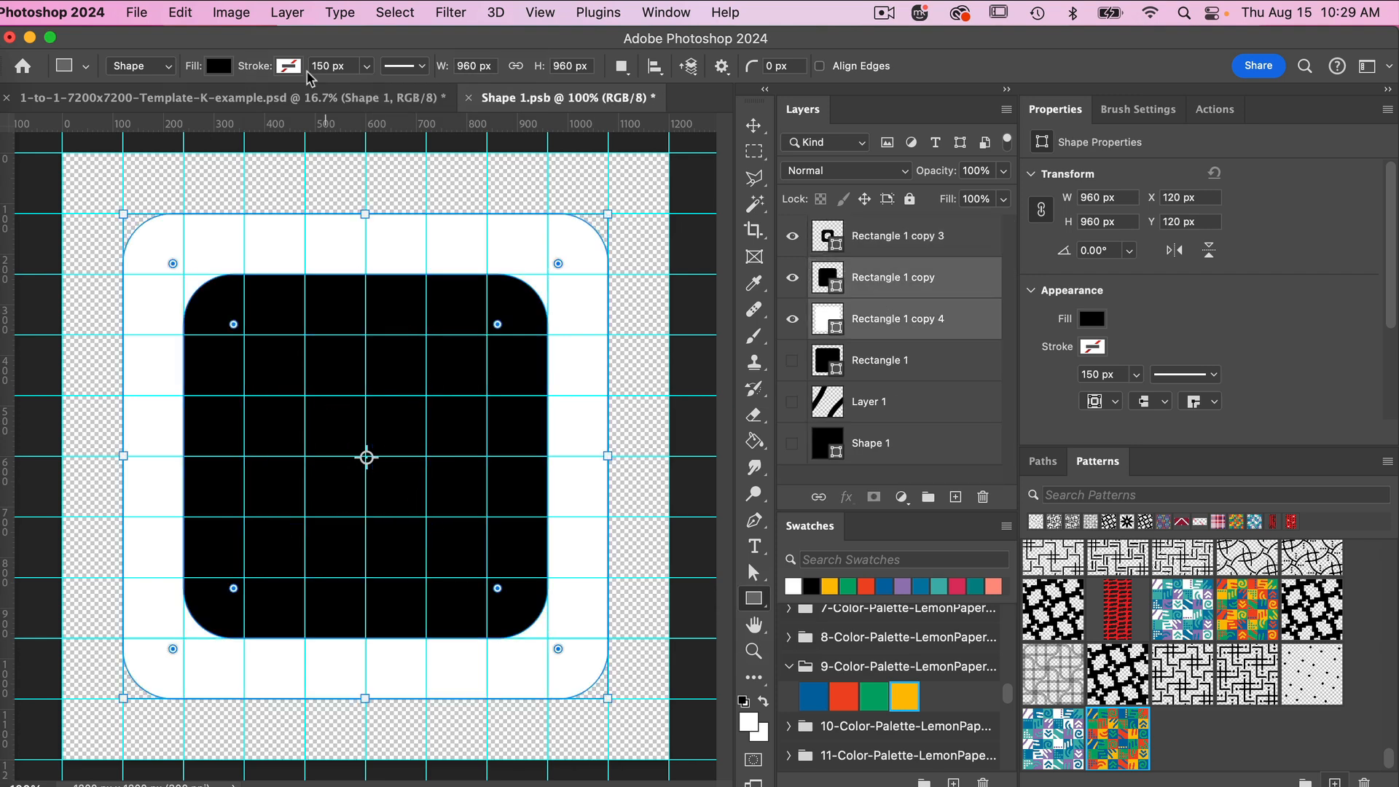
left_click(289, 19)
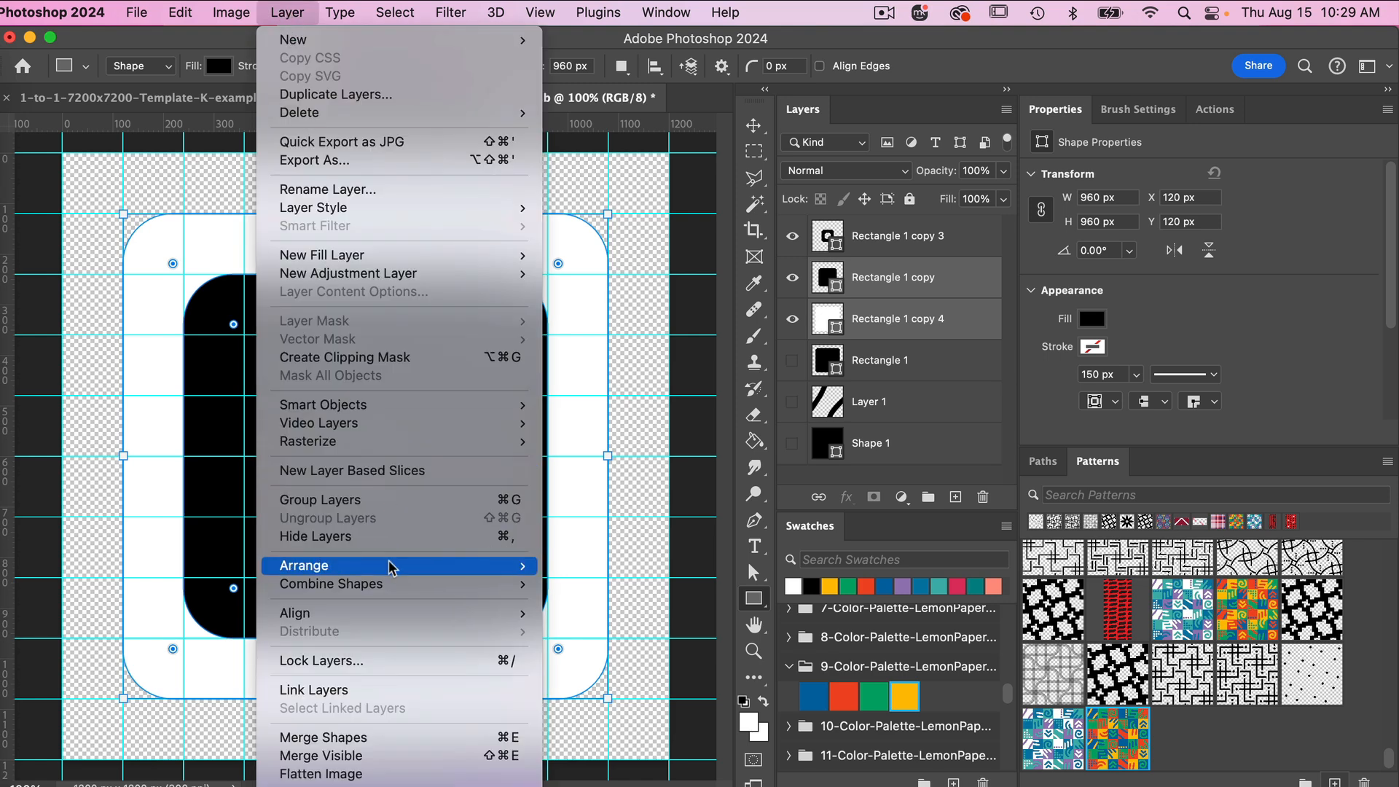
mouse_move(391, 581)
left_click(600, 605)
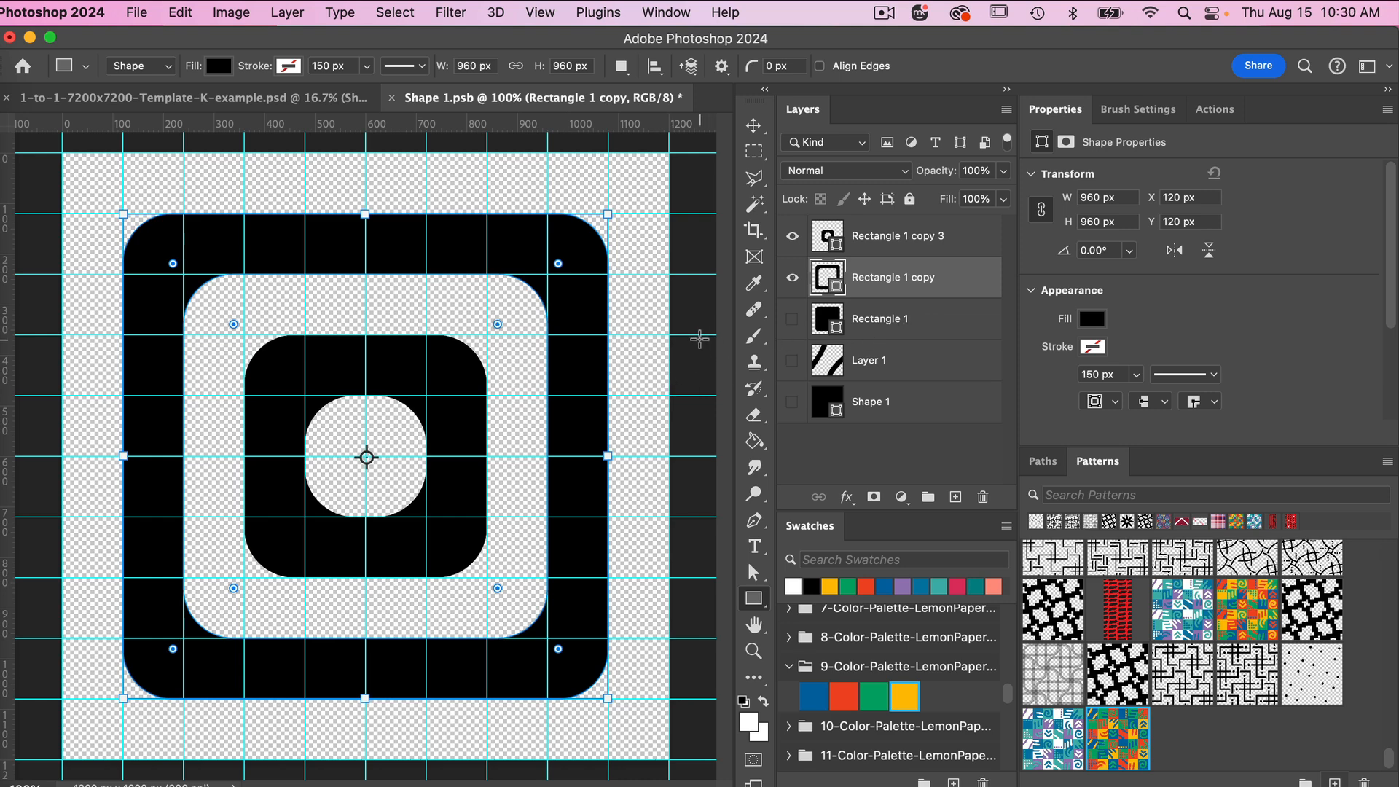
key("super+s")
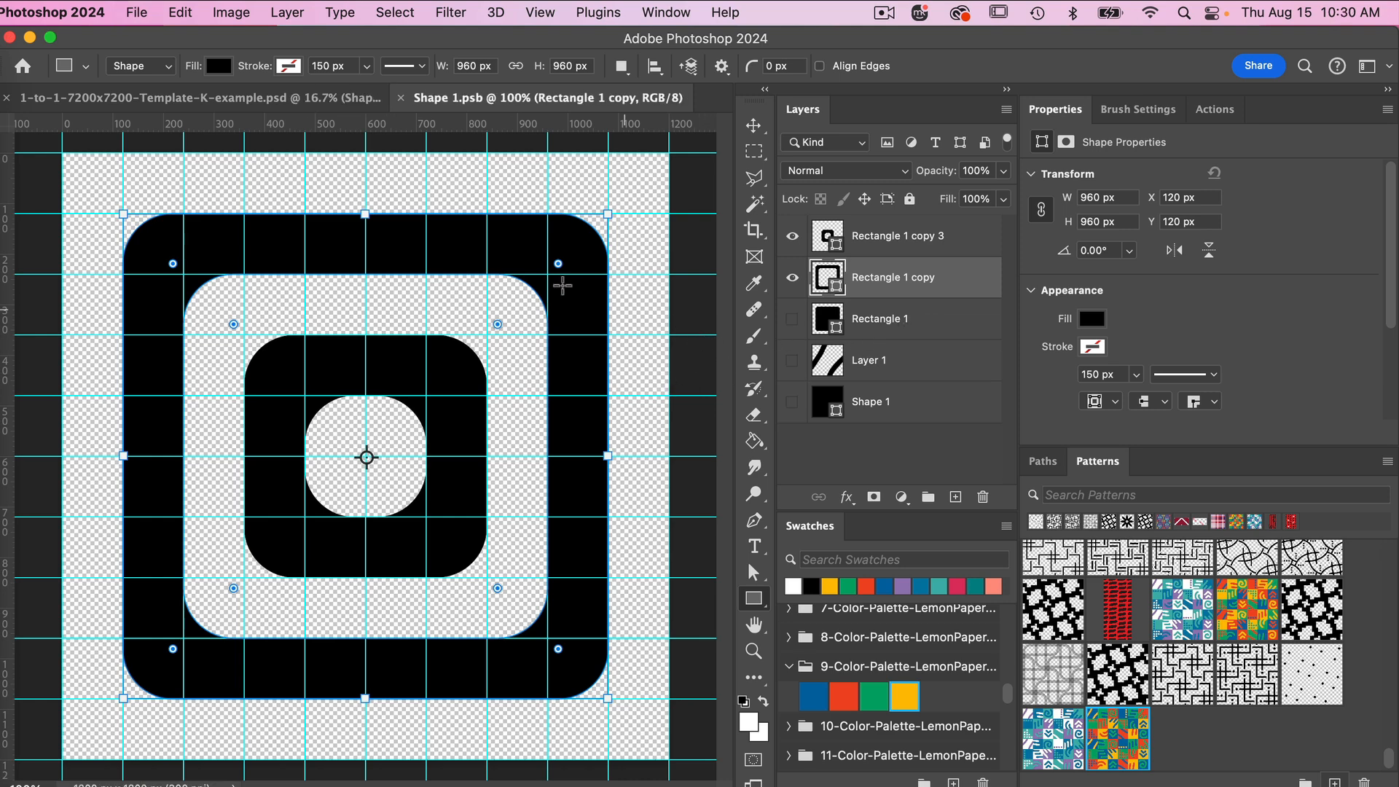
Open the contents of the Shape 2 smart object from the template, hide its Layer 1 and add a blank layer
left_click(260, 102)
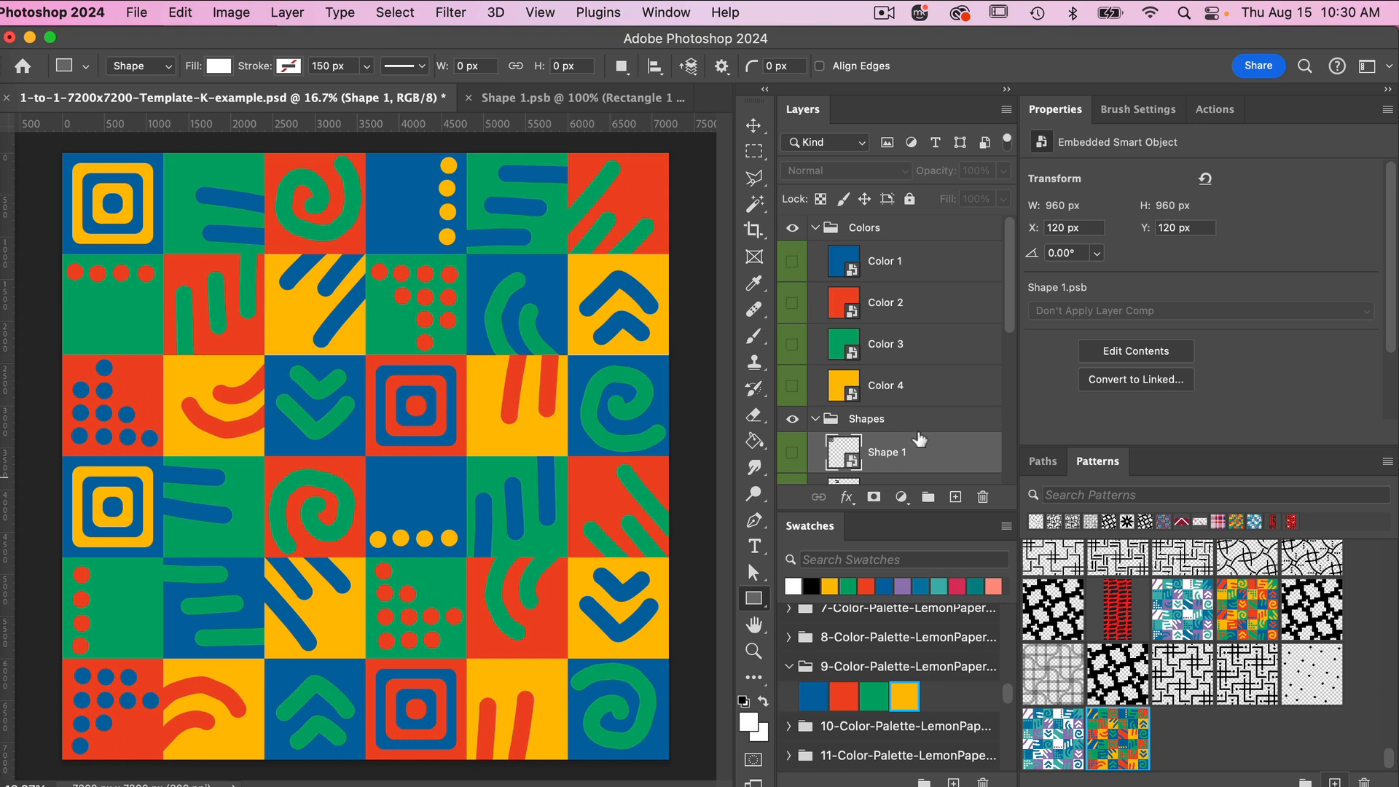
scroll(920, 438, "down", 3)
left_click(908, 366)
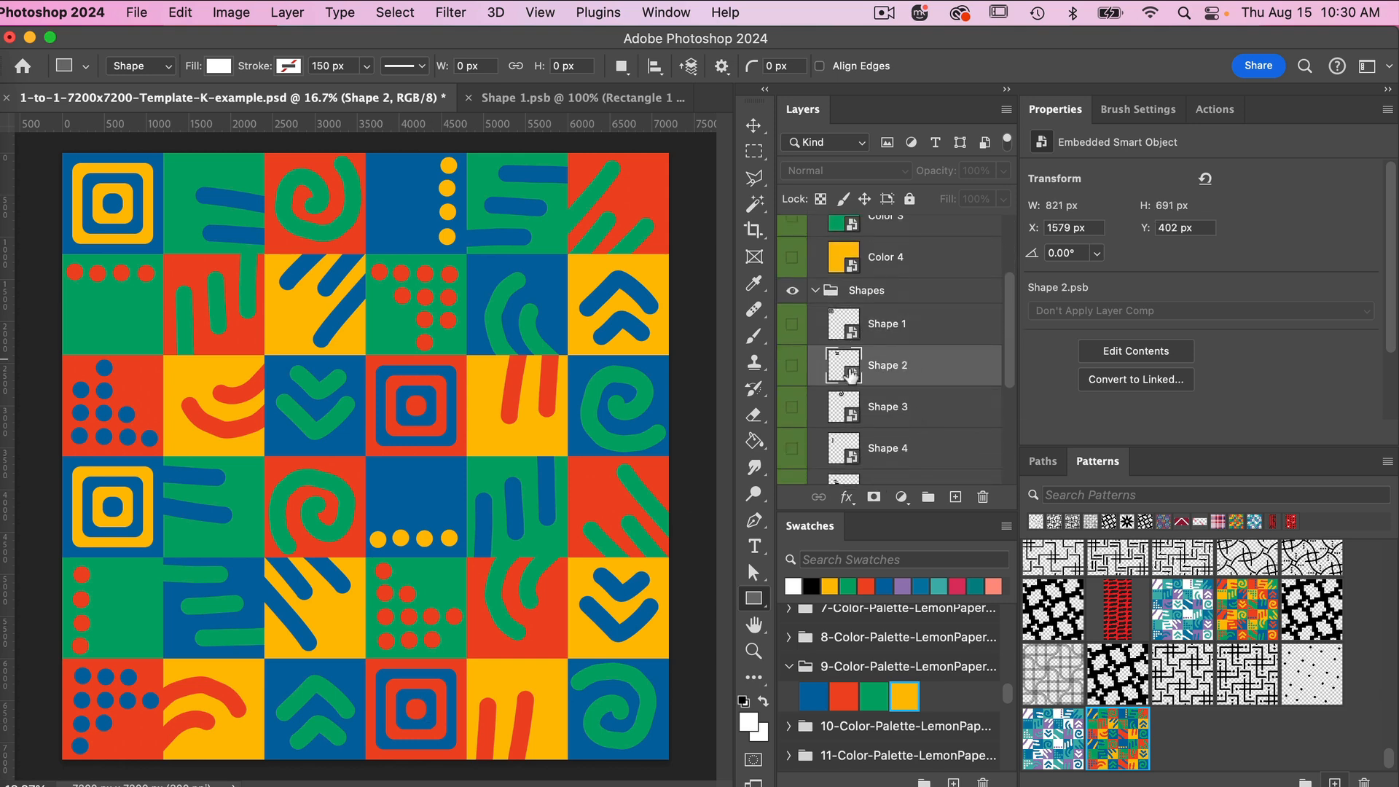
double_click(852, 373)
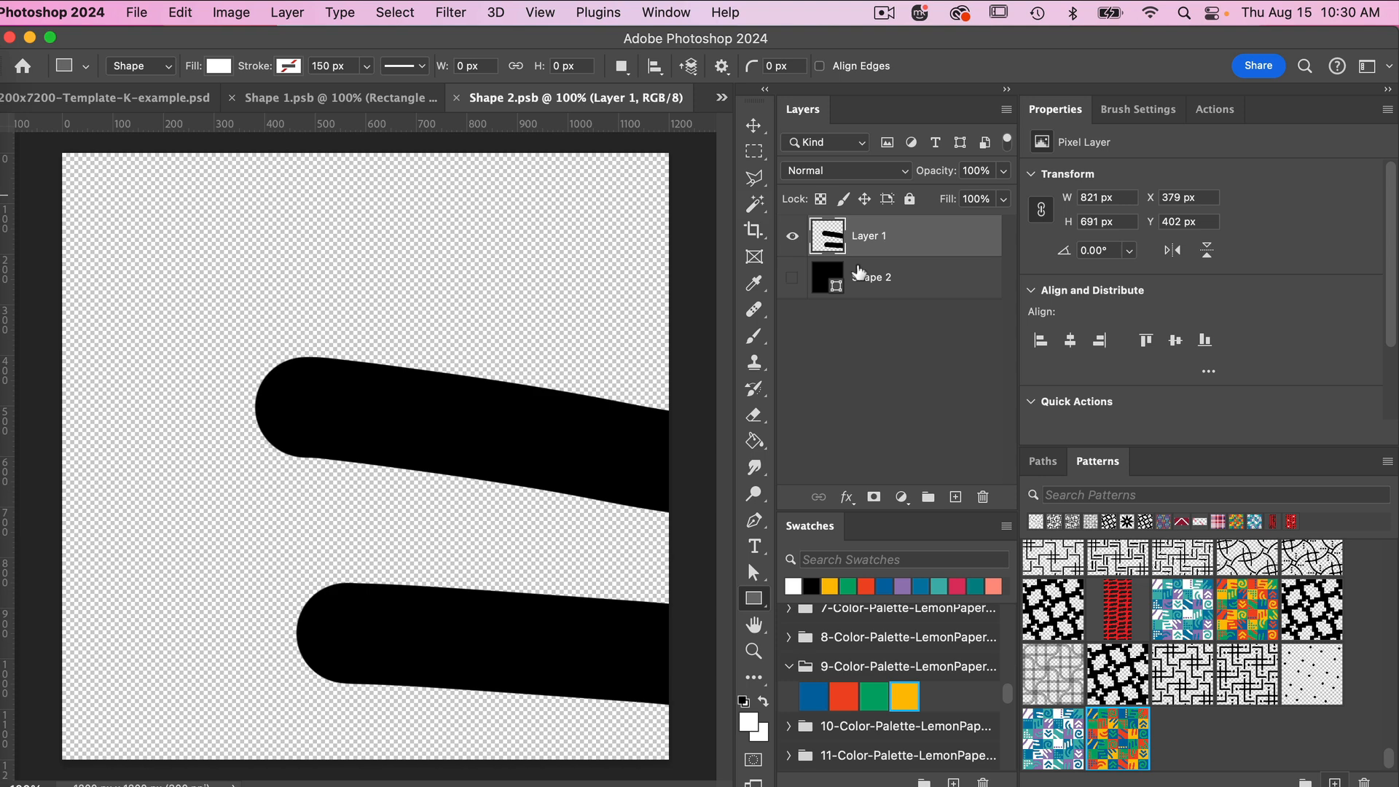
left_click(792, 235)
left_click(956, 497)
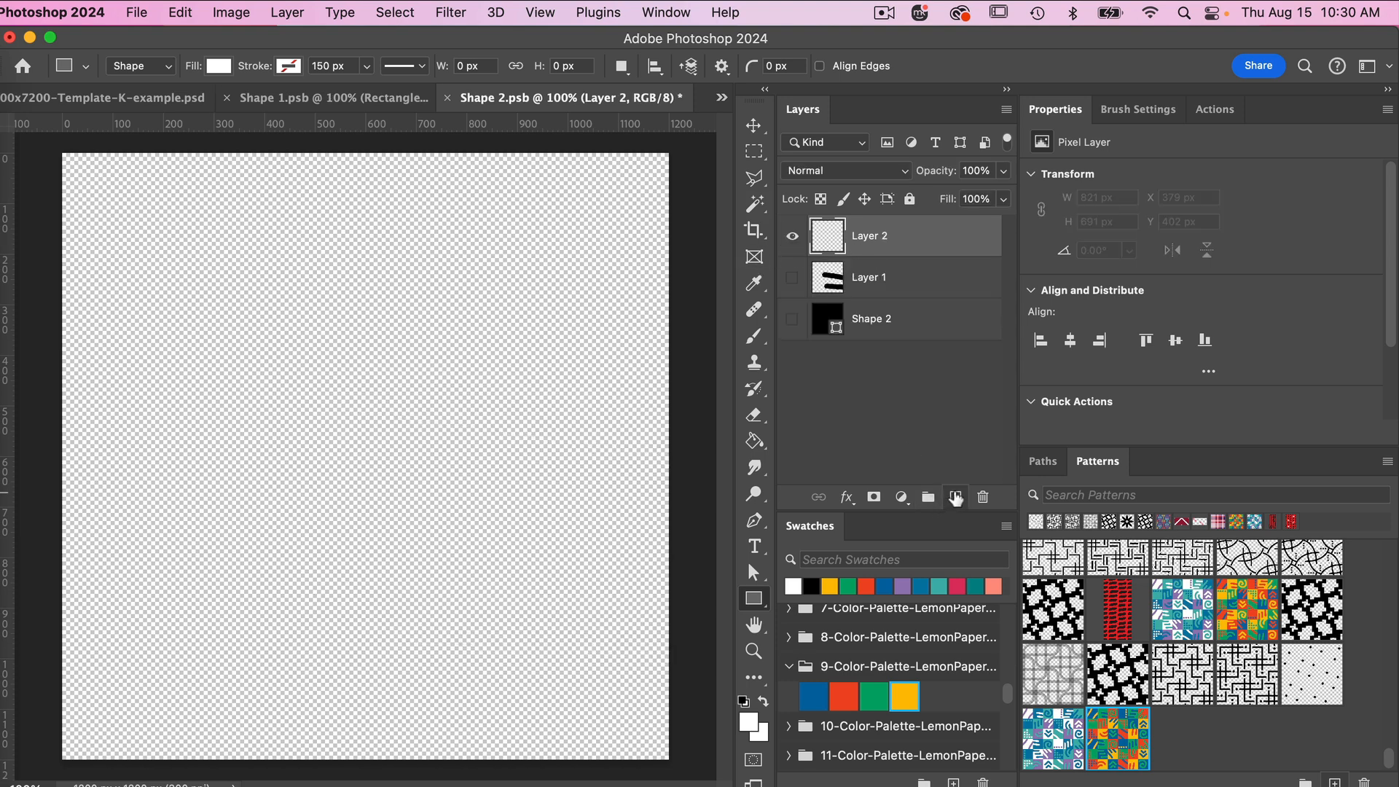
Duplicate Rectangle 1, Rectangle 1 copy and Rectangle 1 copy 3 from Shape 1 into Shape 2.psb, keeping Rectangle 1 hidden in Shape 1
left_click(380, 97)
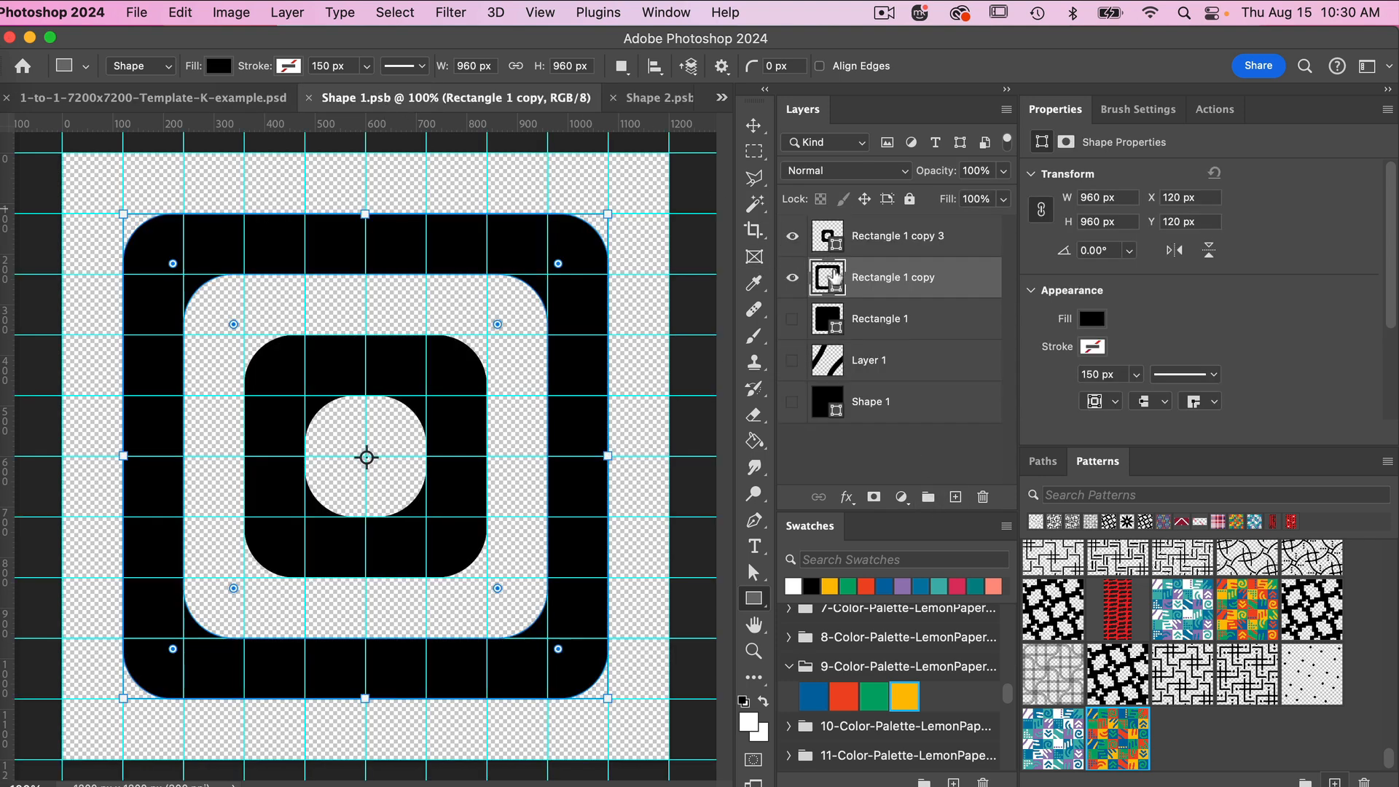
left_click(792, 319)
left_click(884, 321)
left_click(884, 251, "shift")
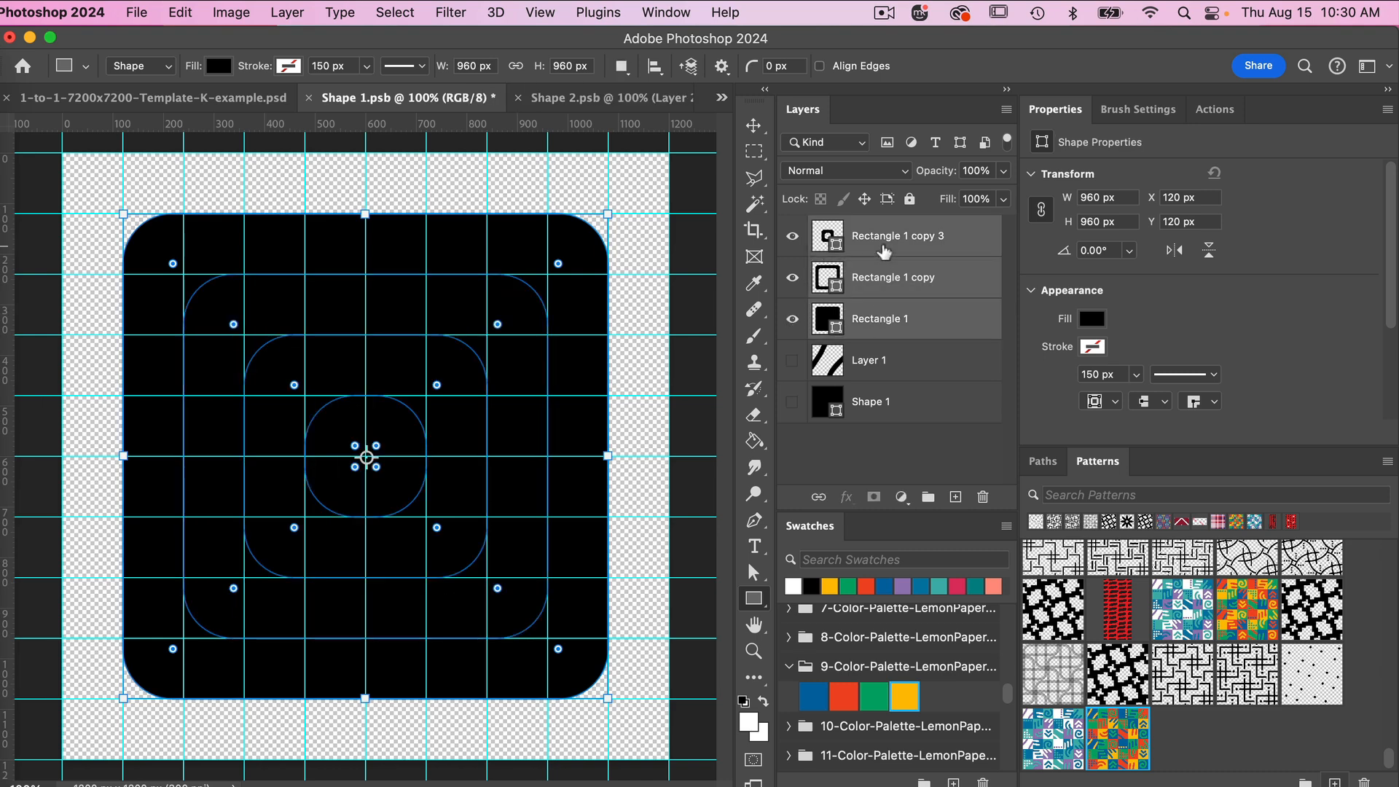
right_click(885, 252)
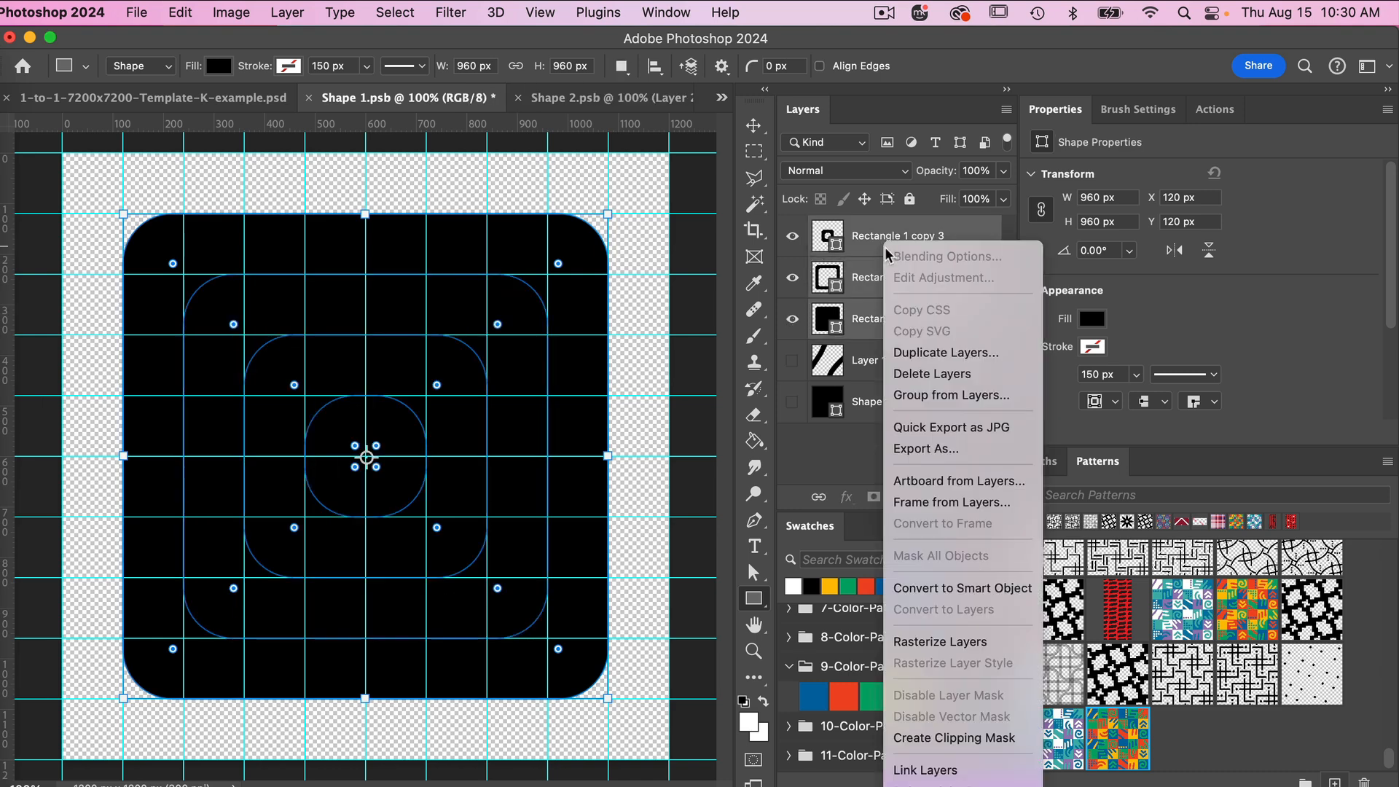
left_click(922, 354)
left_click(612, 436)
left_click(600, 456)
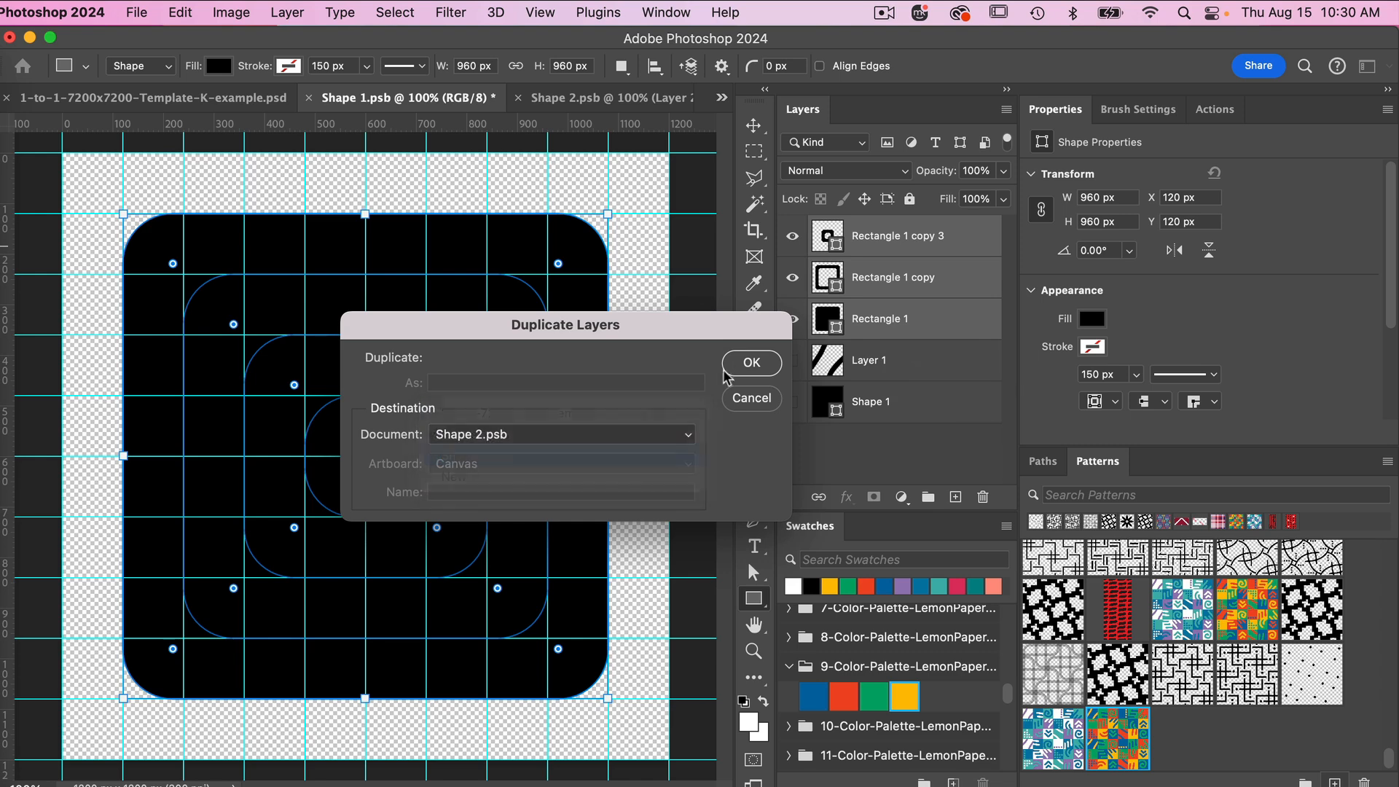
left_click(754, 362)
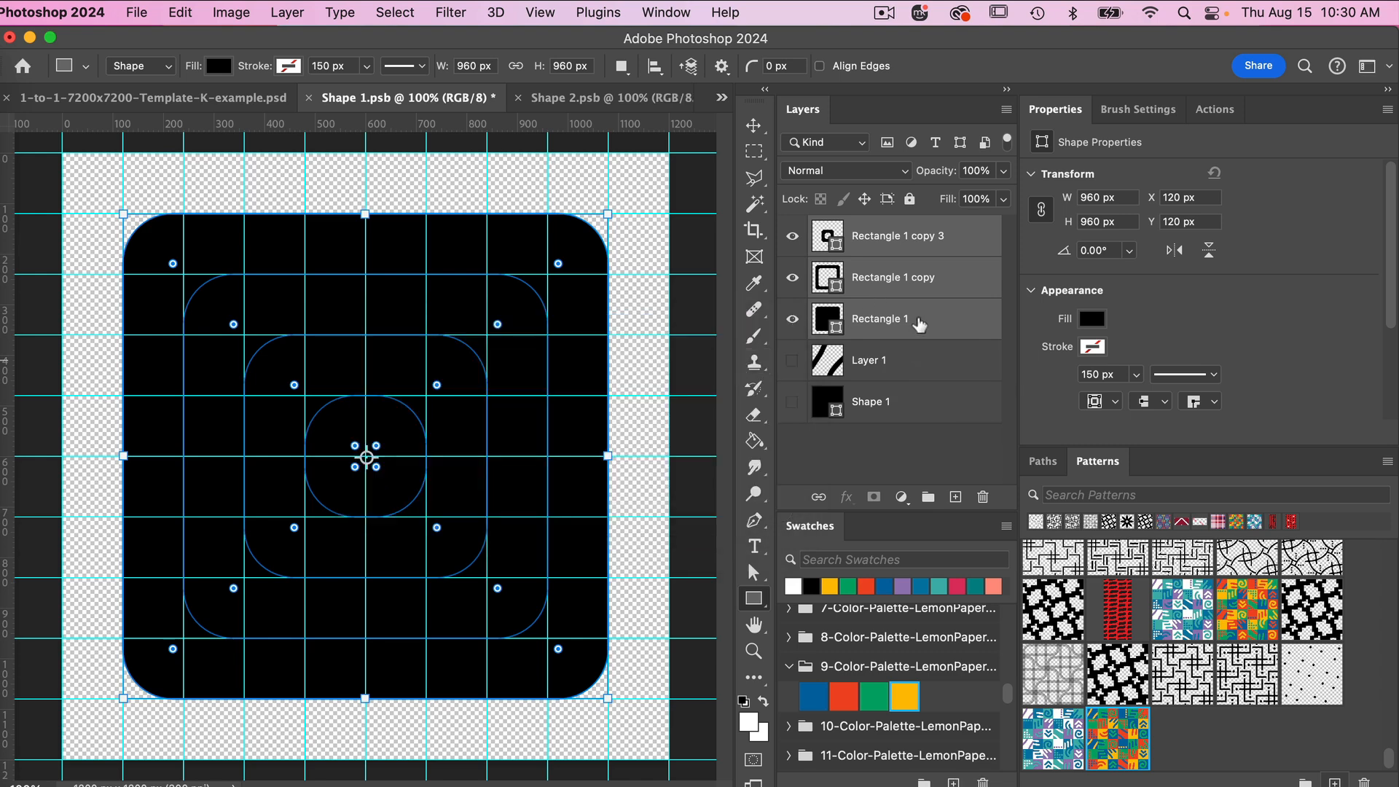
left_click(792, 319)
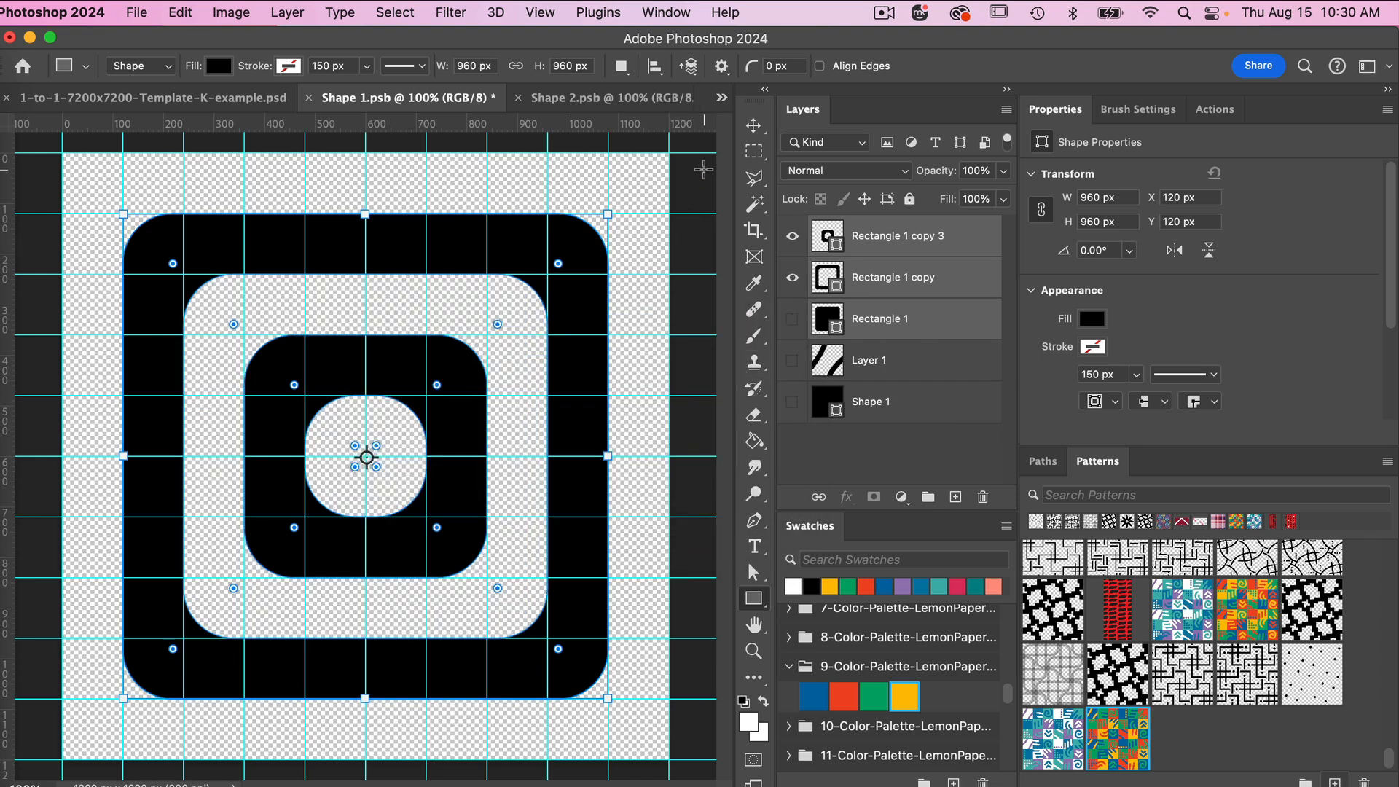
In Shape 2, hide Rectangle 1 and Rectangle 1 copy, deselect the layers and save the document
left_click(595, 98)
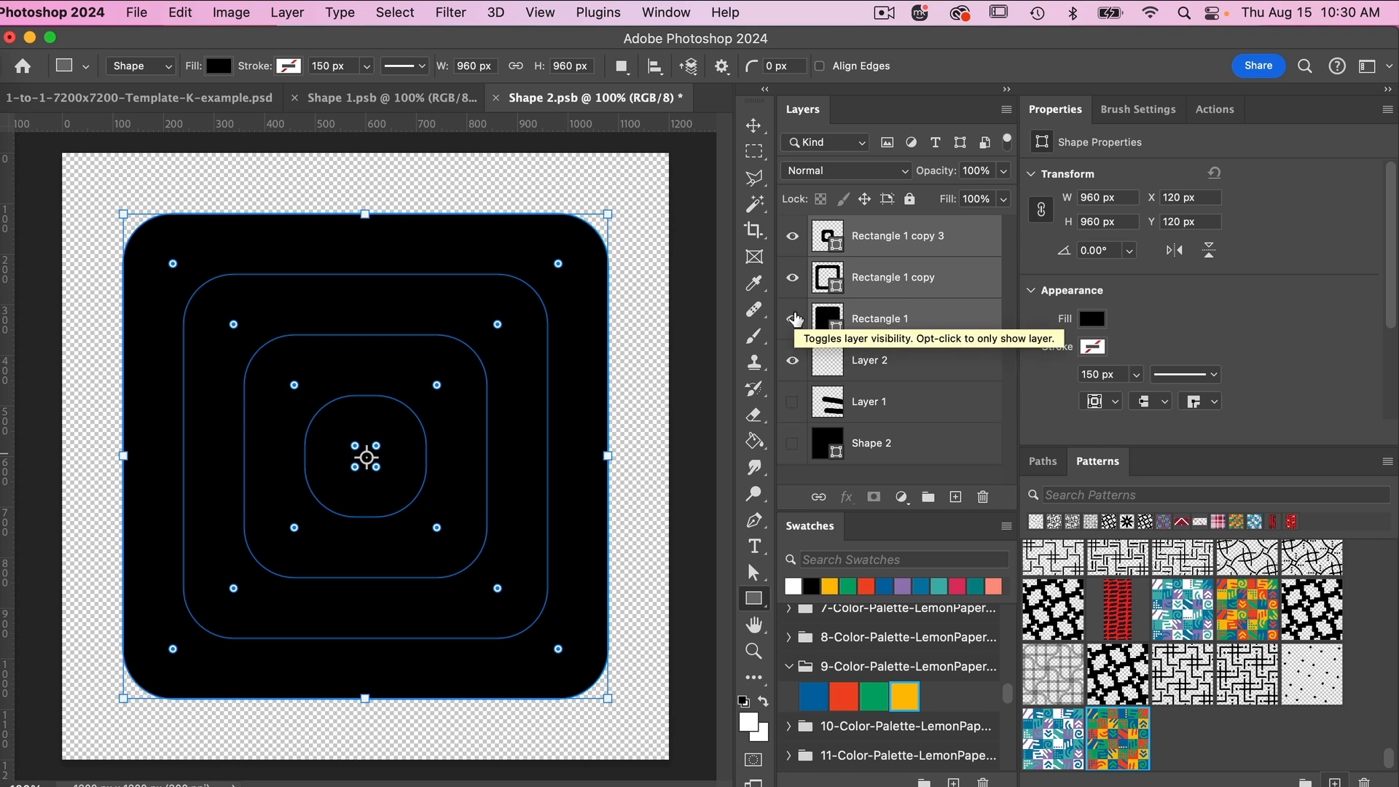
left_click(794, 318)
left_click(793, 280)
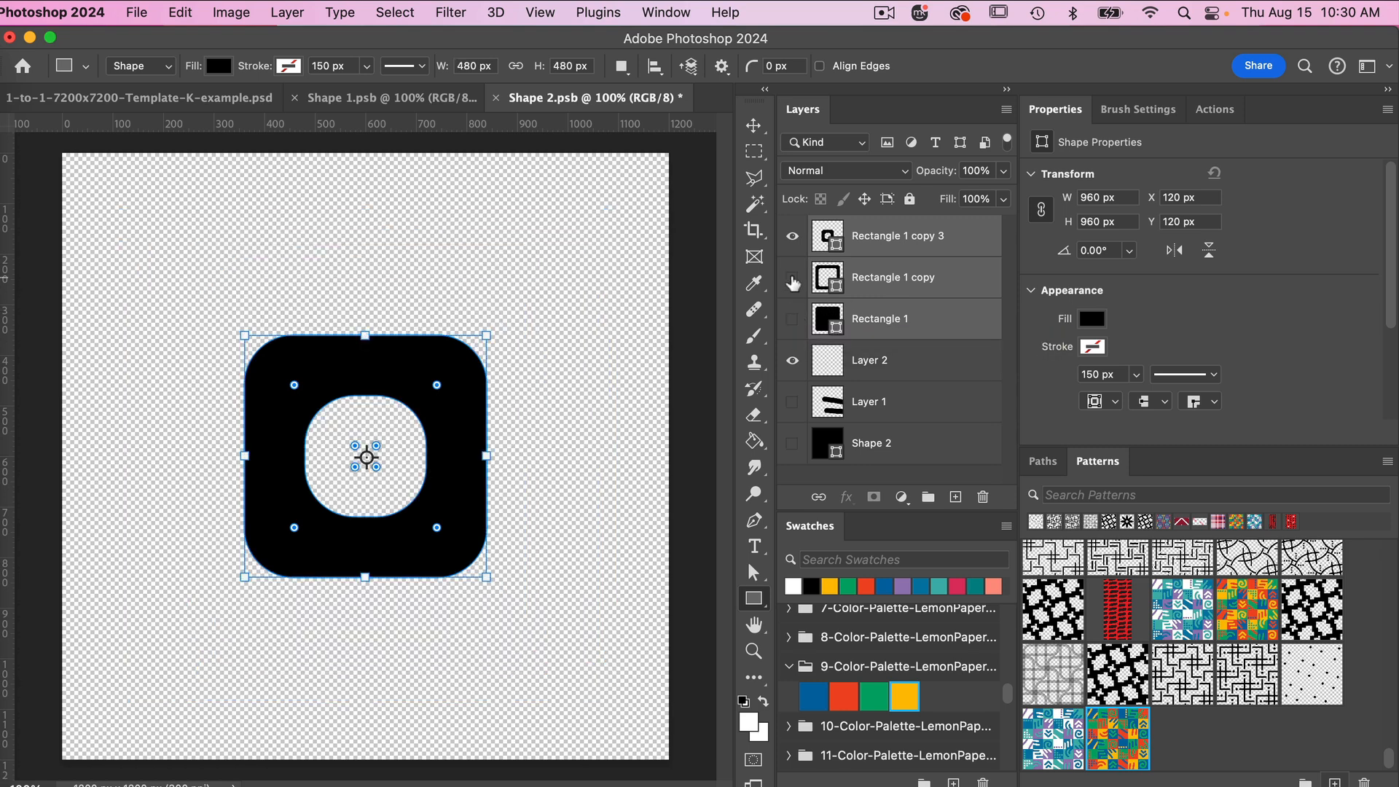
left_click(751, 128)
left_click(698, 276)
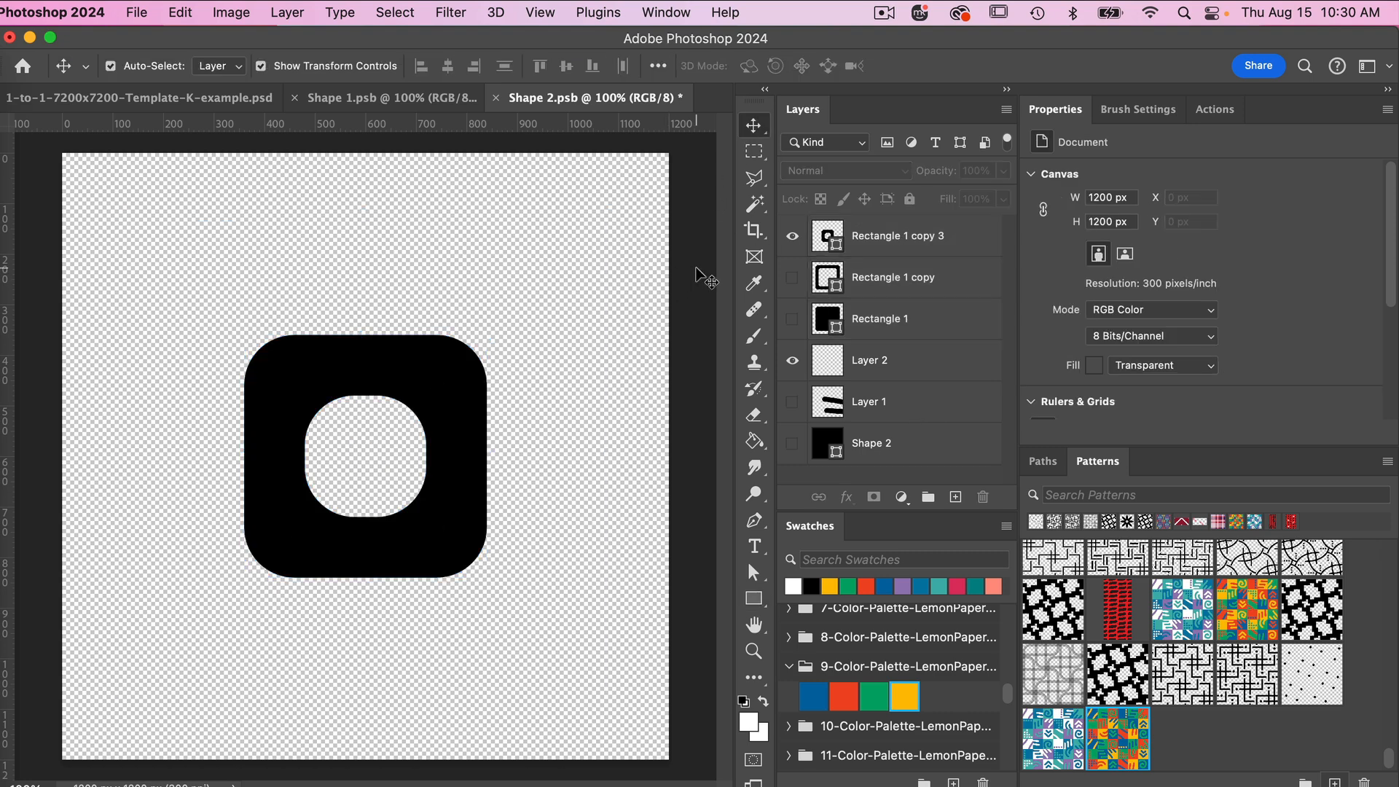
key("super+s")
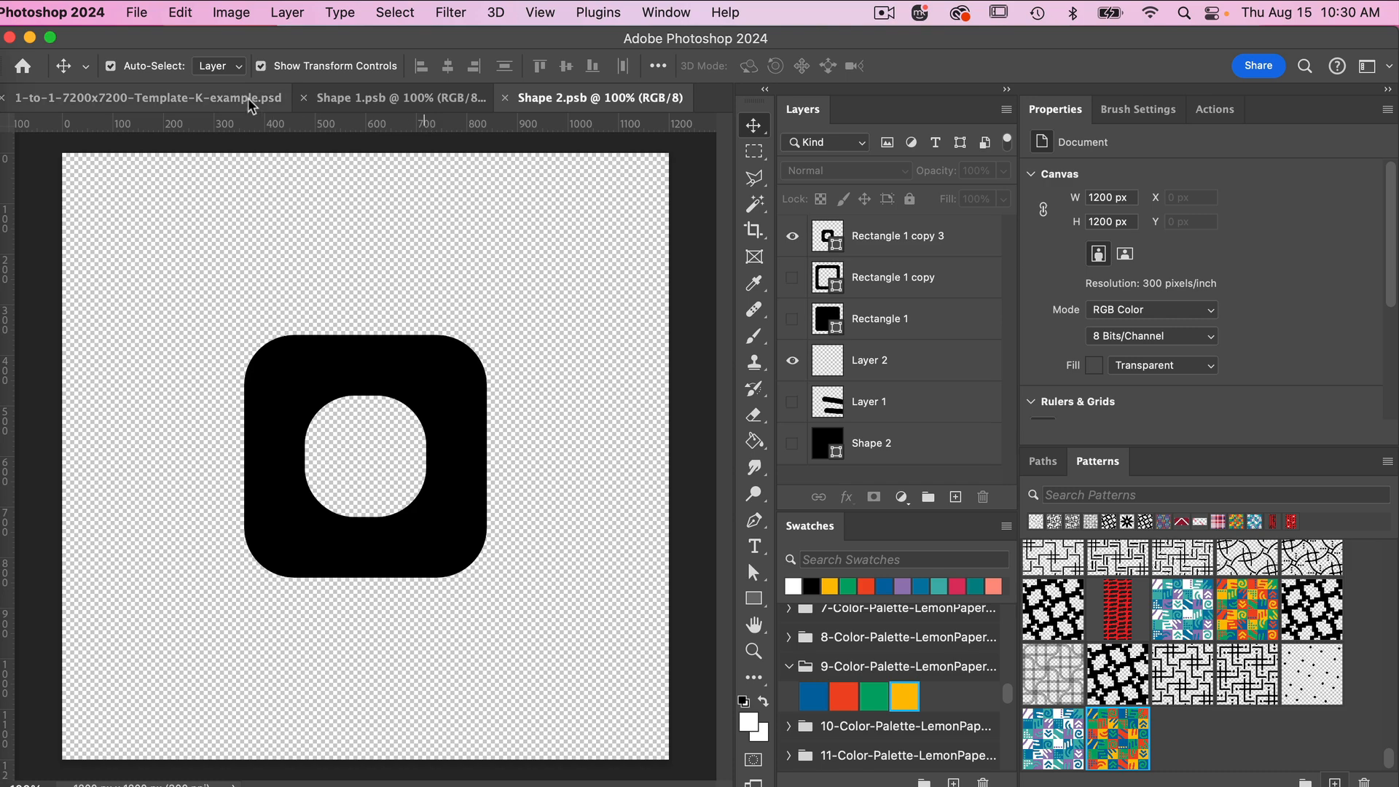
Check the updated pattern in the template document and close Shape 2
left_click(248, 100)
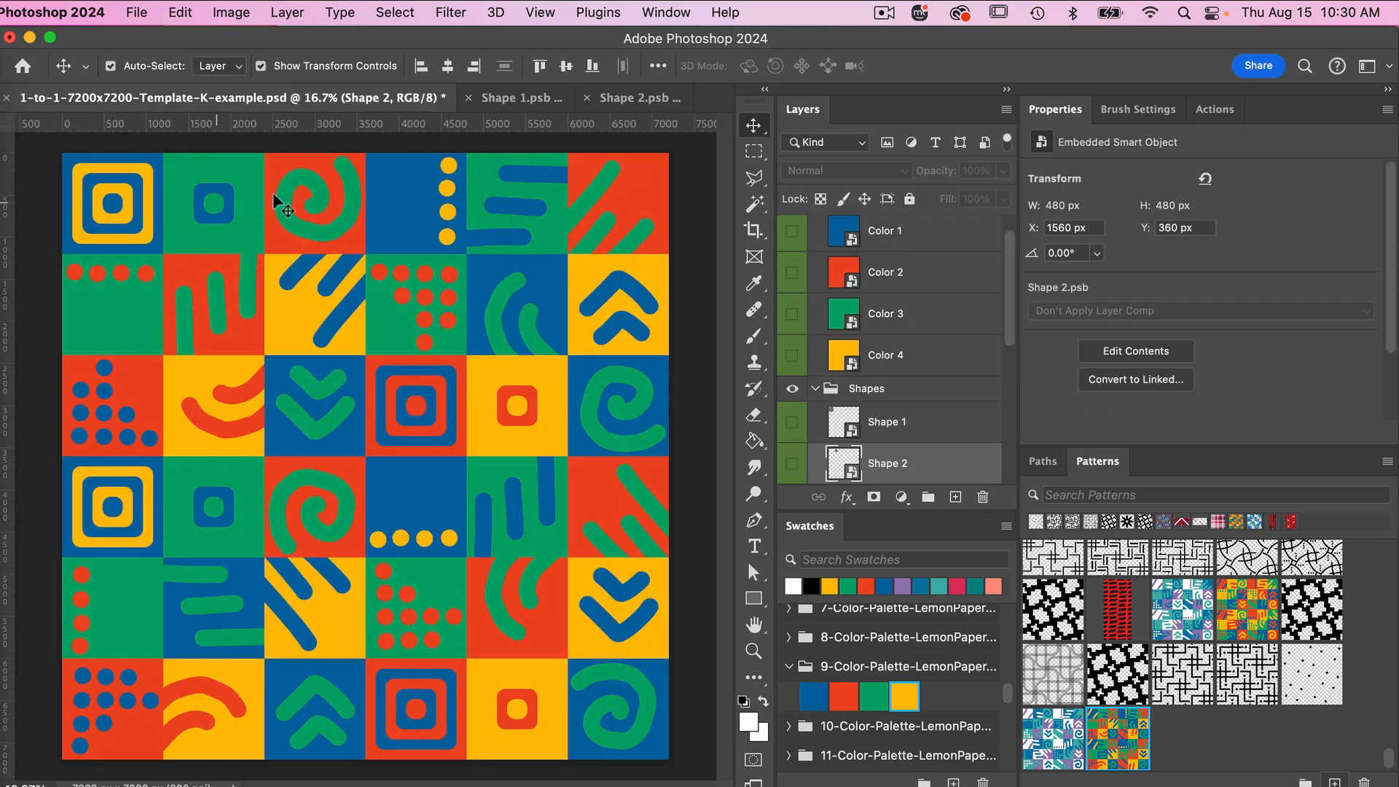
left_click(616, 102)
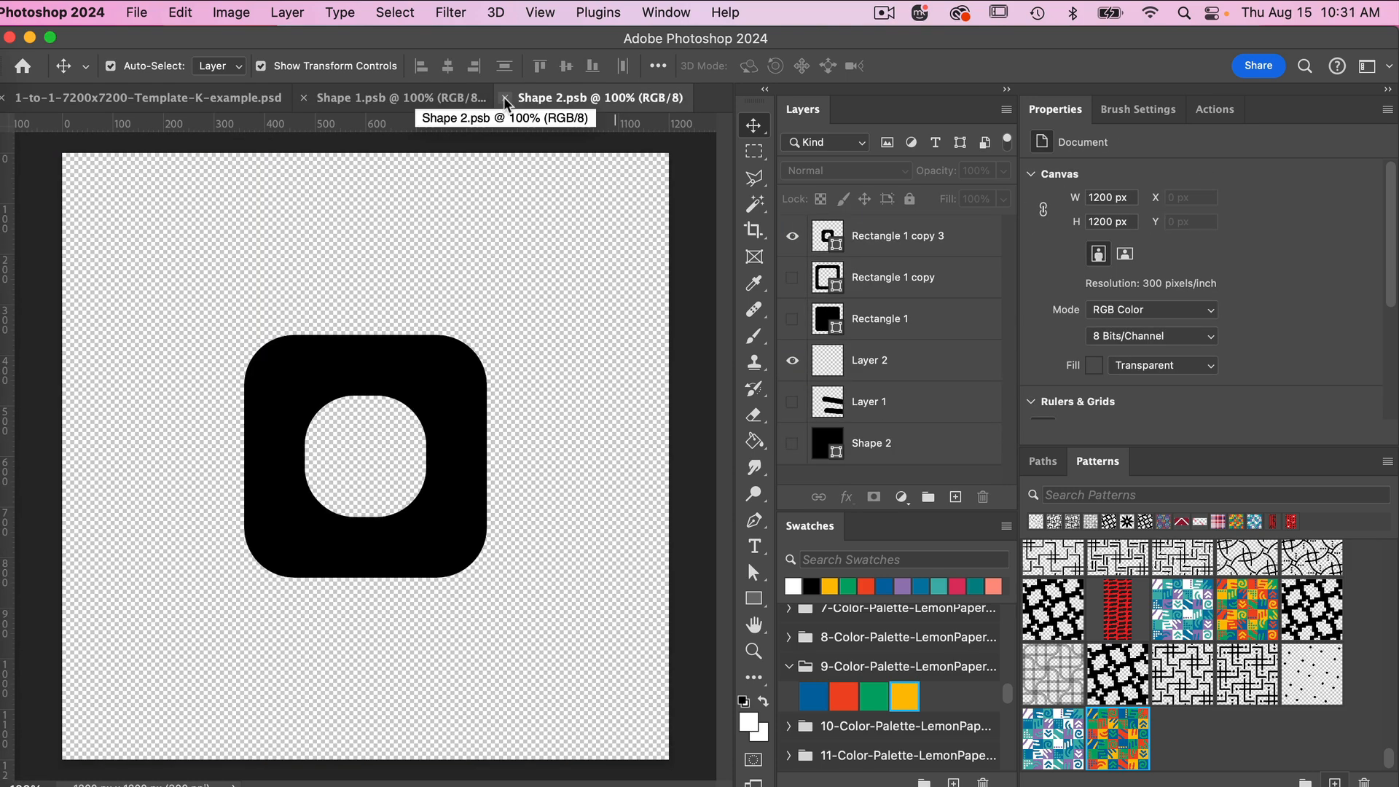
left_click(505, 98)
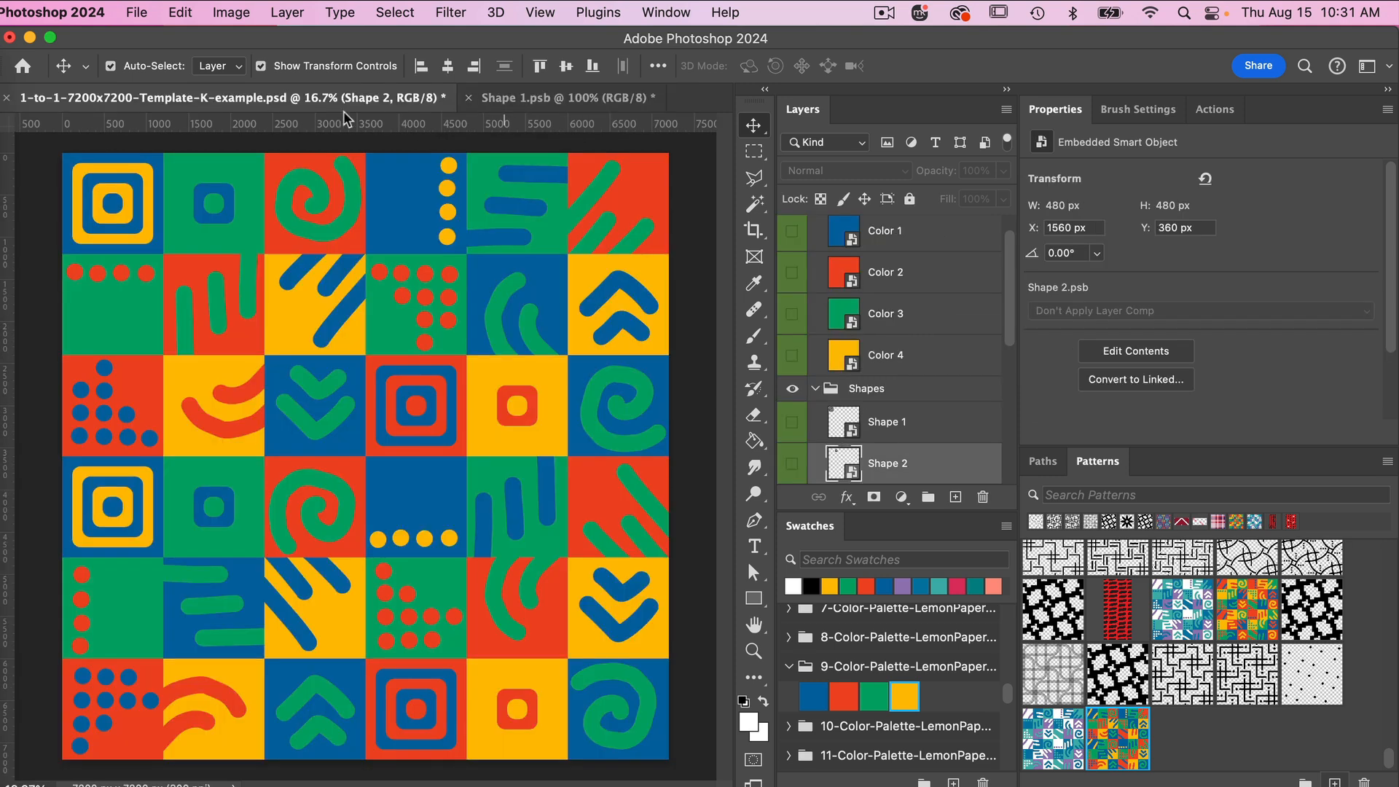
Open the contents of the Shape 3 smart object, hide its spiral layer and add a blank layer
scroll(900, 362, "down", 3)
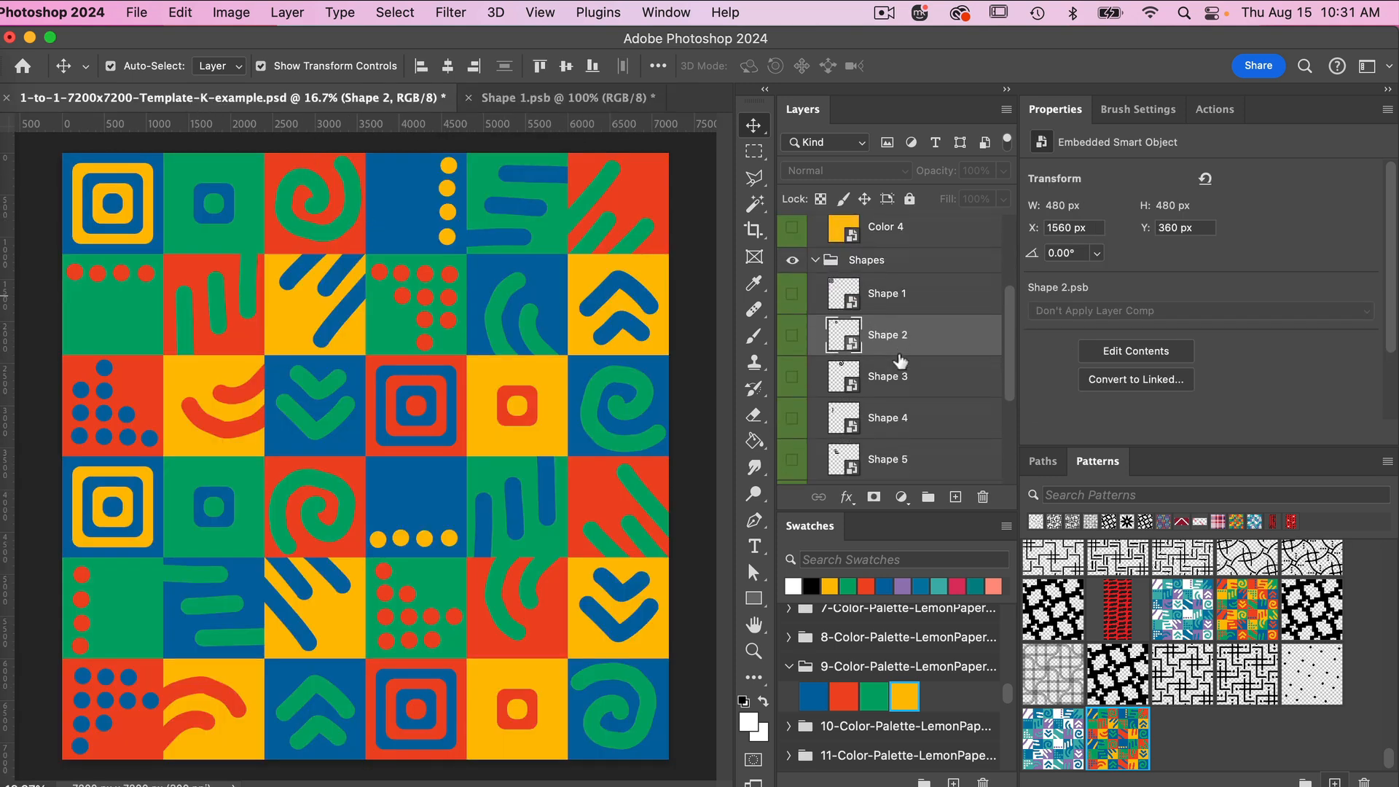
left_click(884, 386)
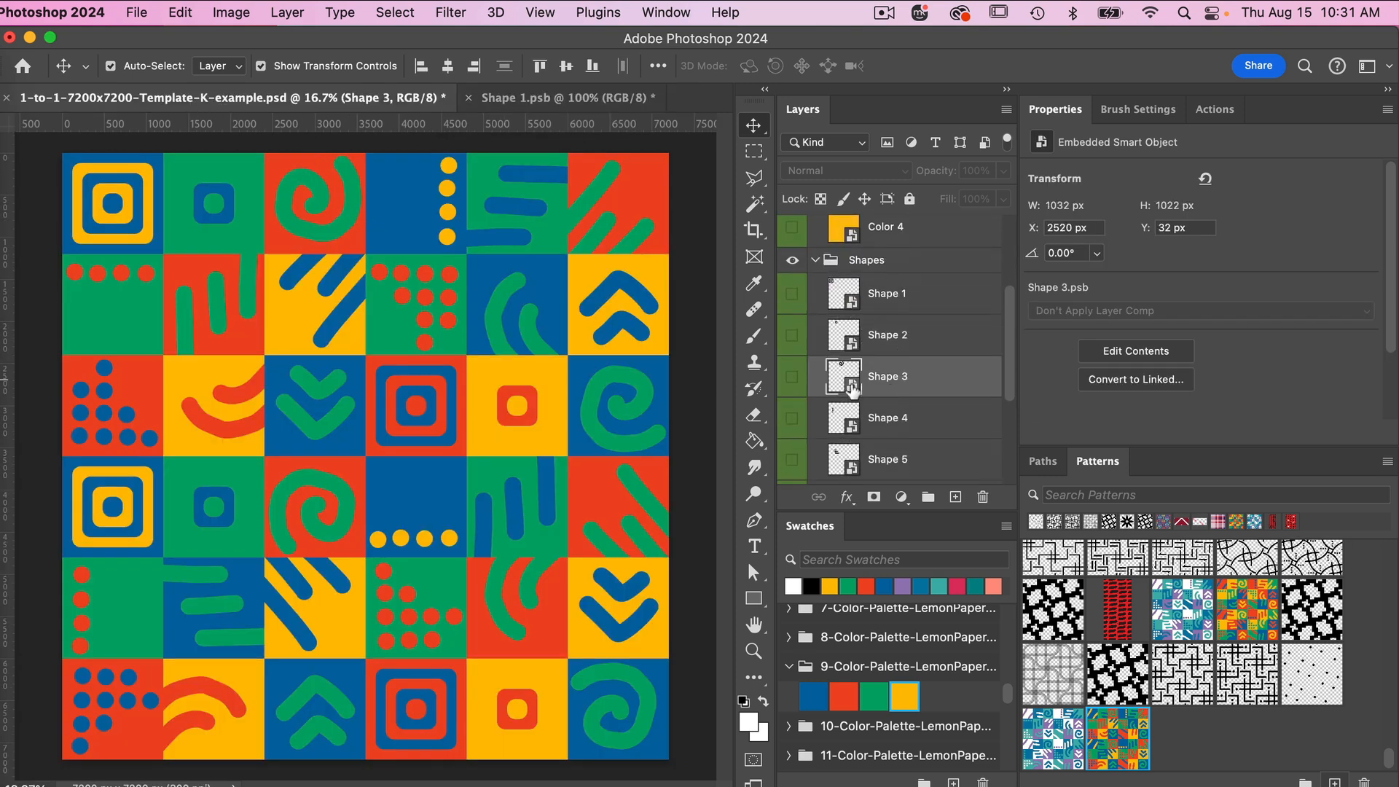
double_click(849, 386)
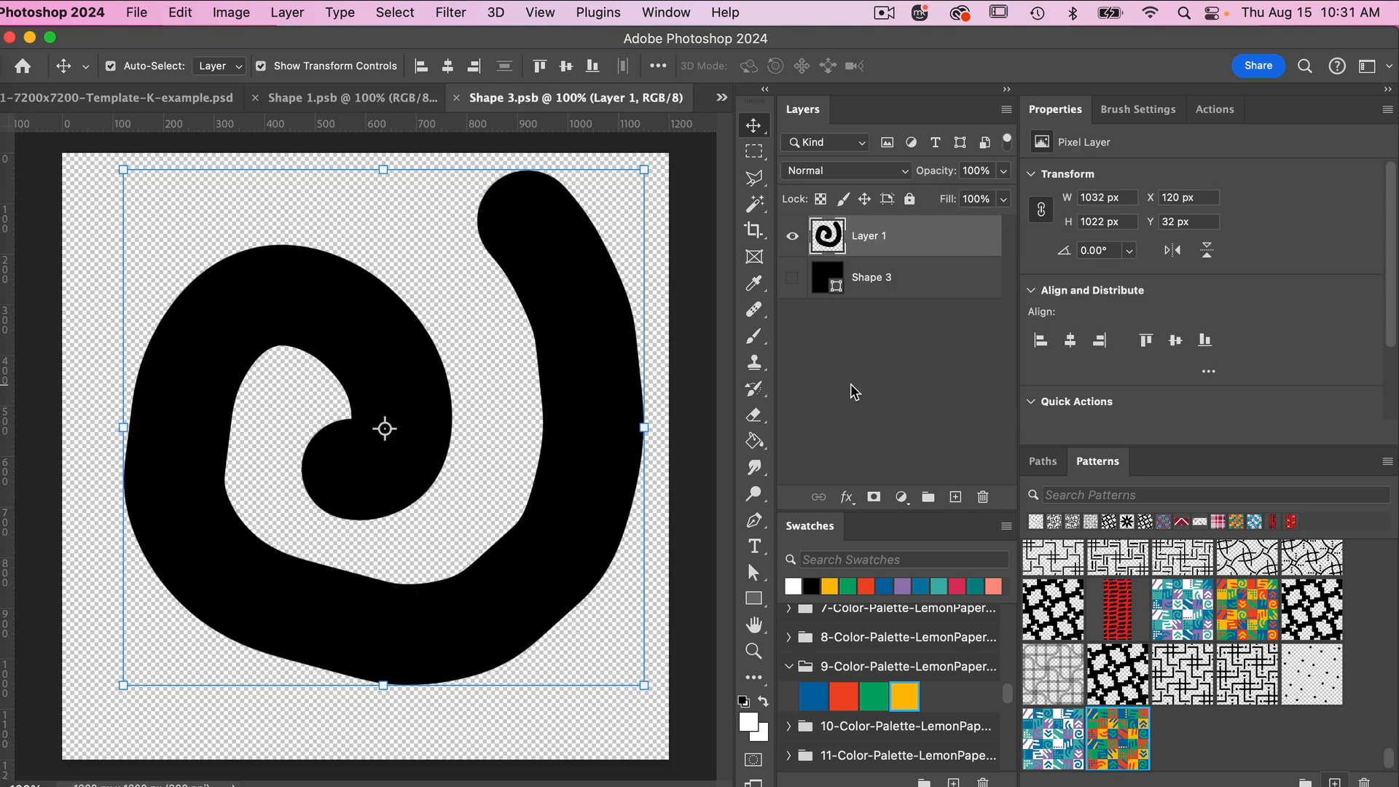
left_click(793, 237)
left_click(956, 497)
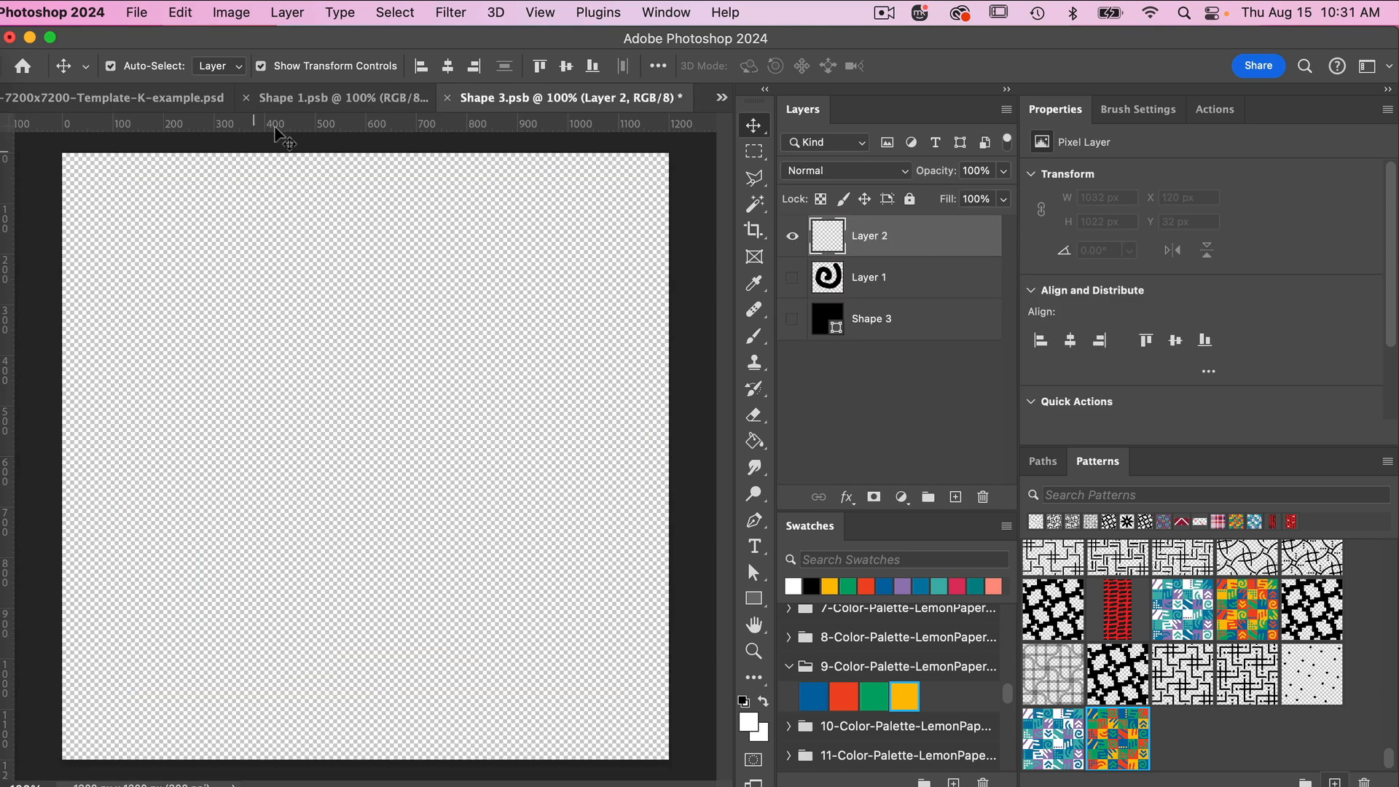
Duplicate the three selected rectangle layers from Shape 1 into Shape 3.psb
left_click(314, 97)
right_click(879, 245)
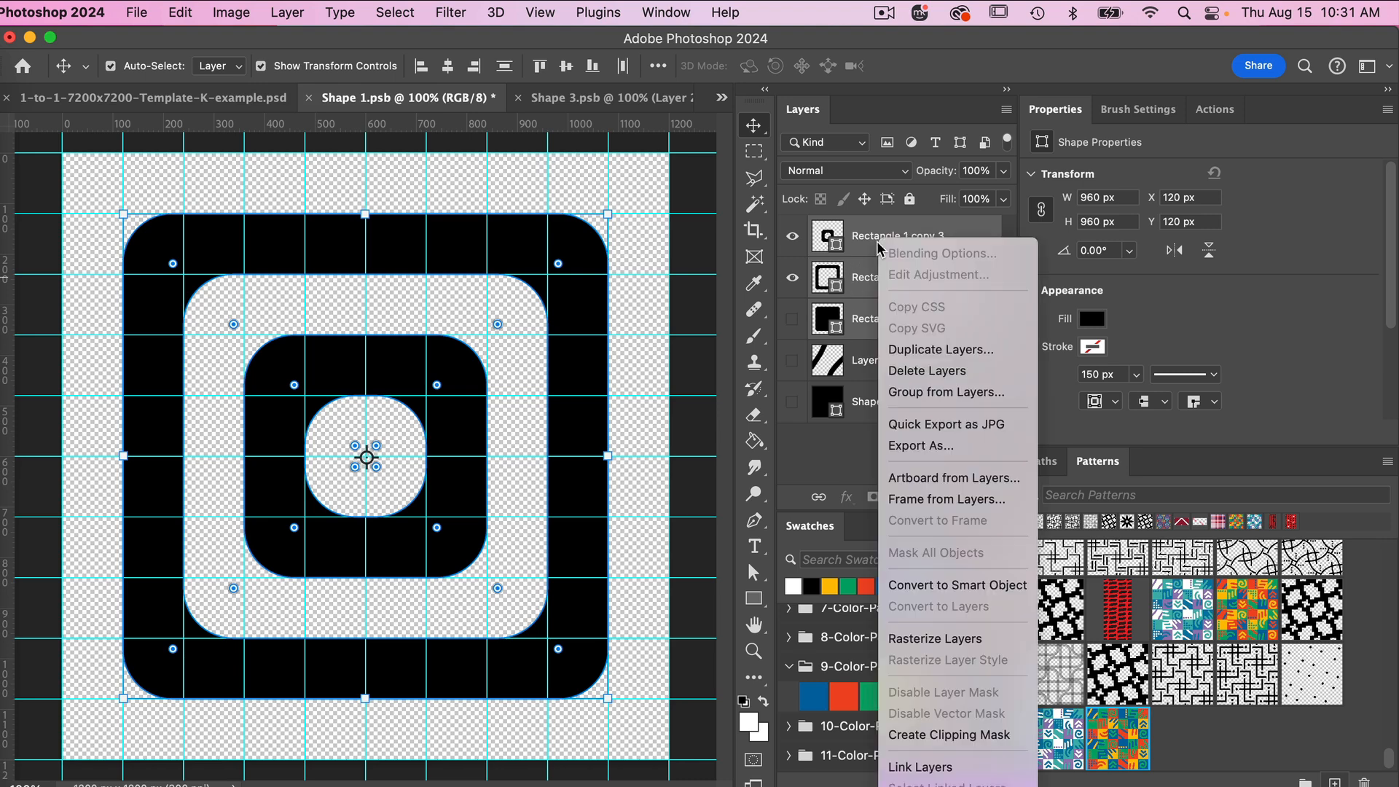
left_click(906, 352)
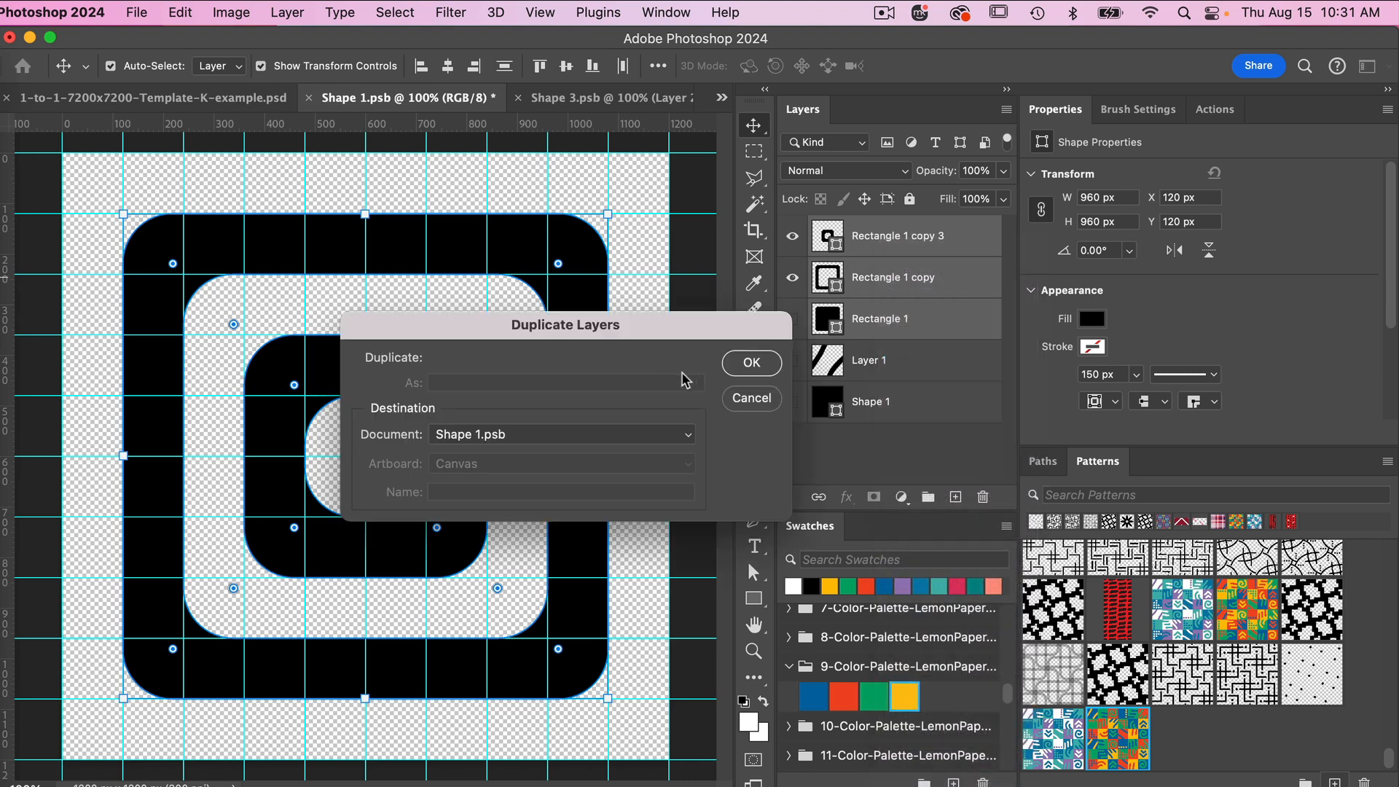
left_click(548, 446)
left_click(562, 457)
left_click(751, 362)
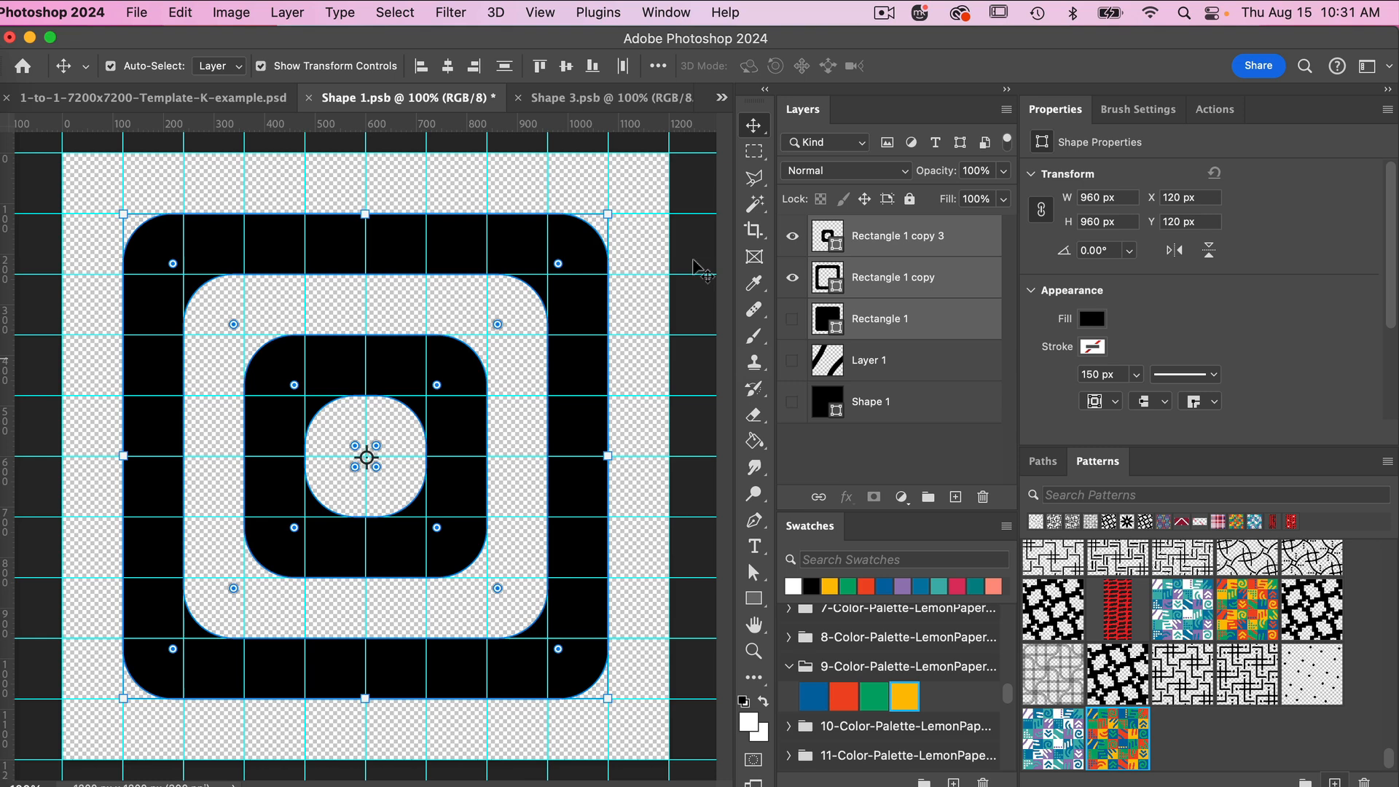
Keep only the outer Rectangle 1 copy ring visible in Shape 3, save and close it, and return to the template
left_click(792, 236)
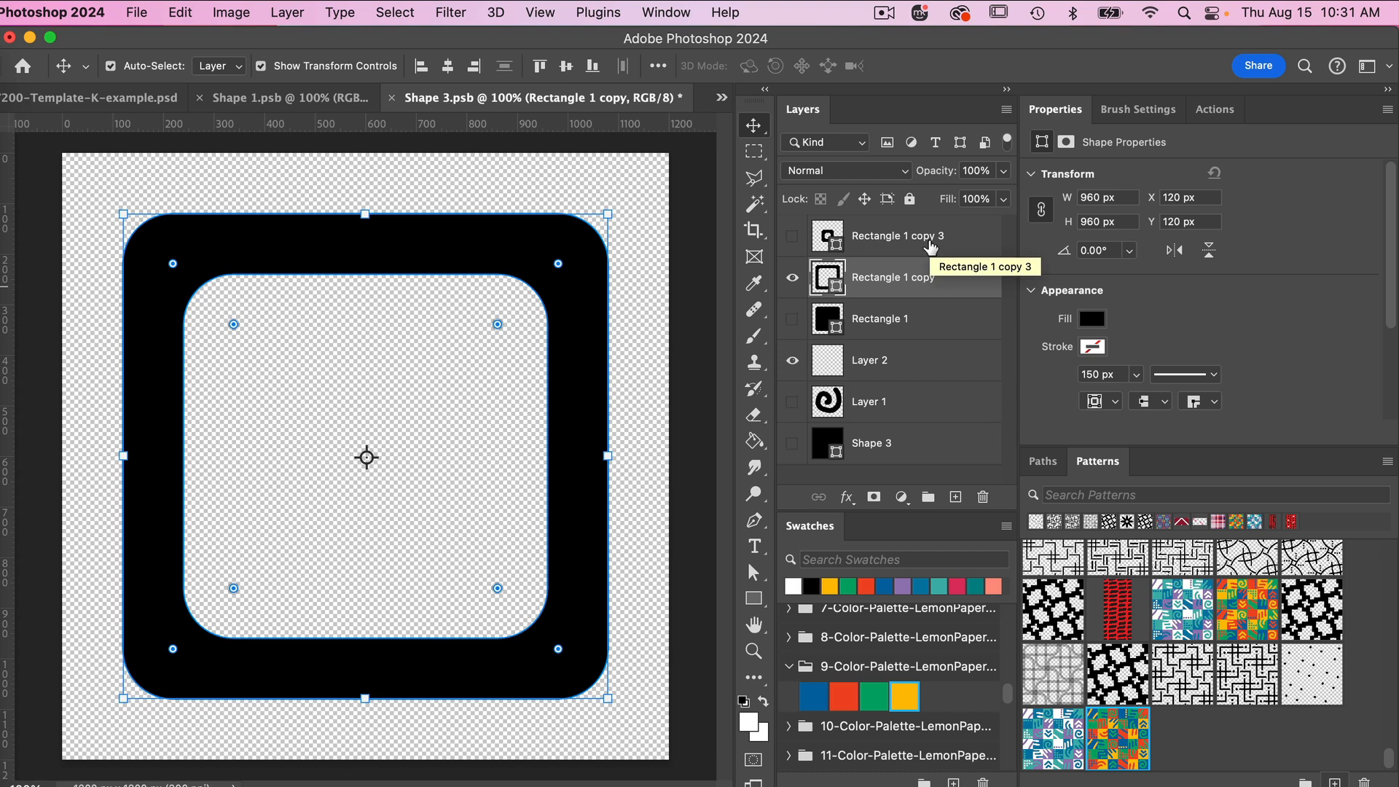
key("super+s")
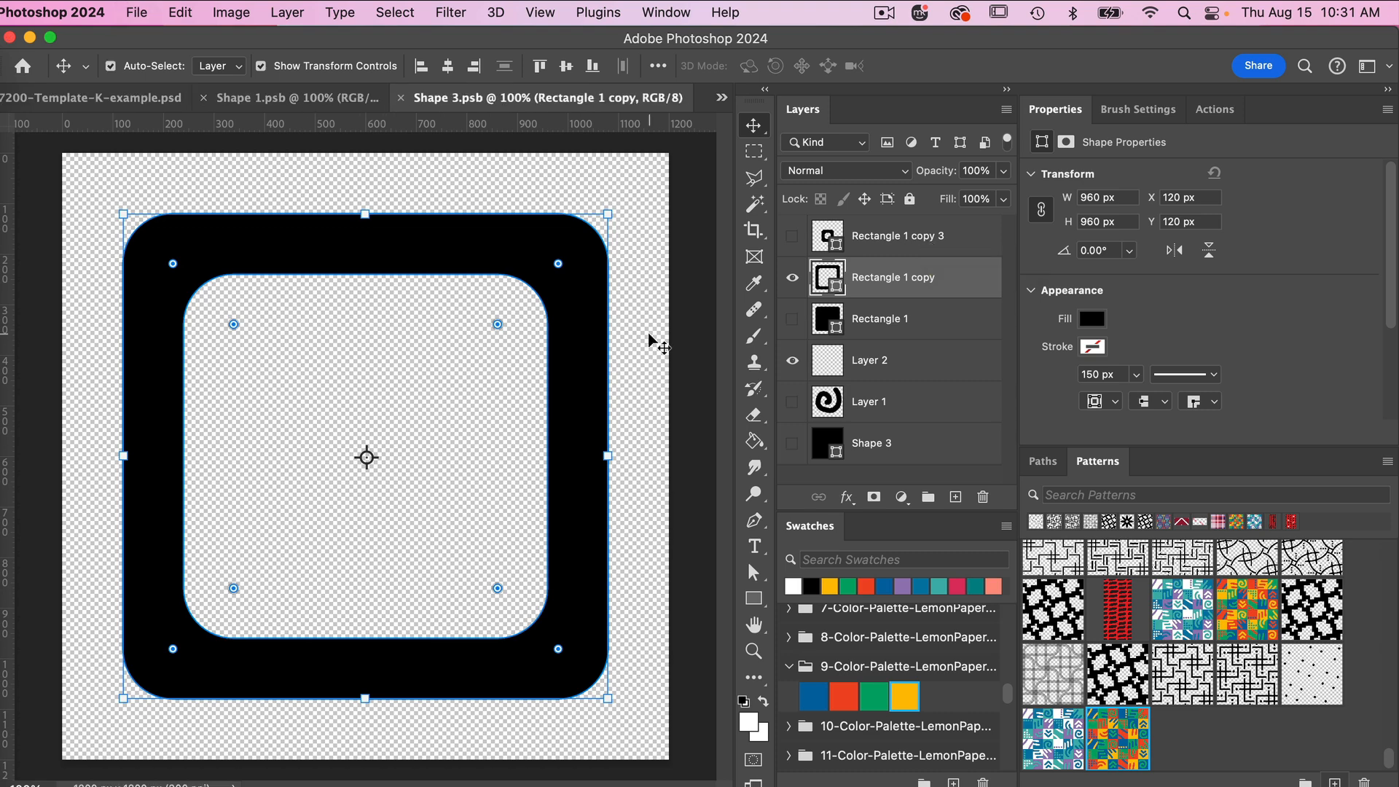
key("super+w")
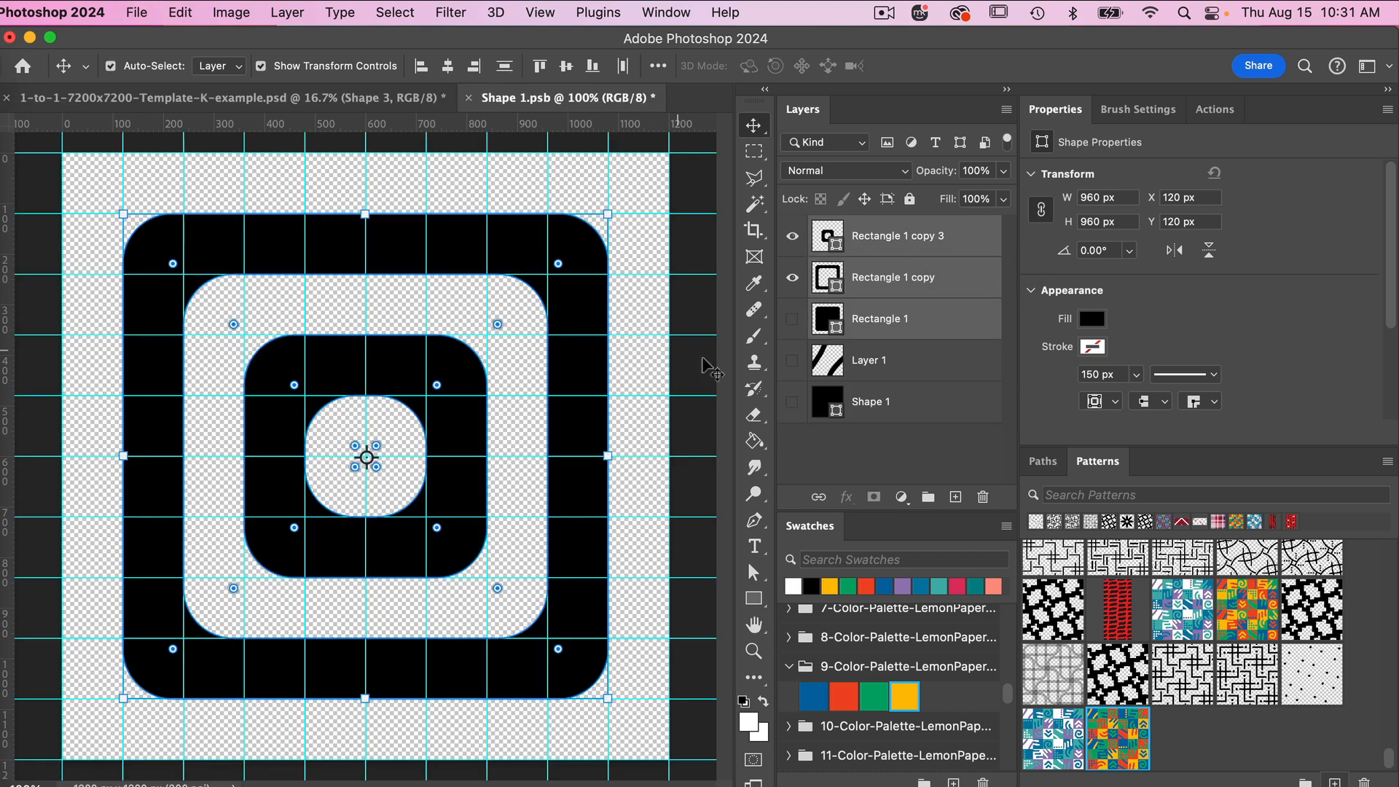
left_click(264, 98)
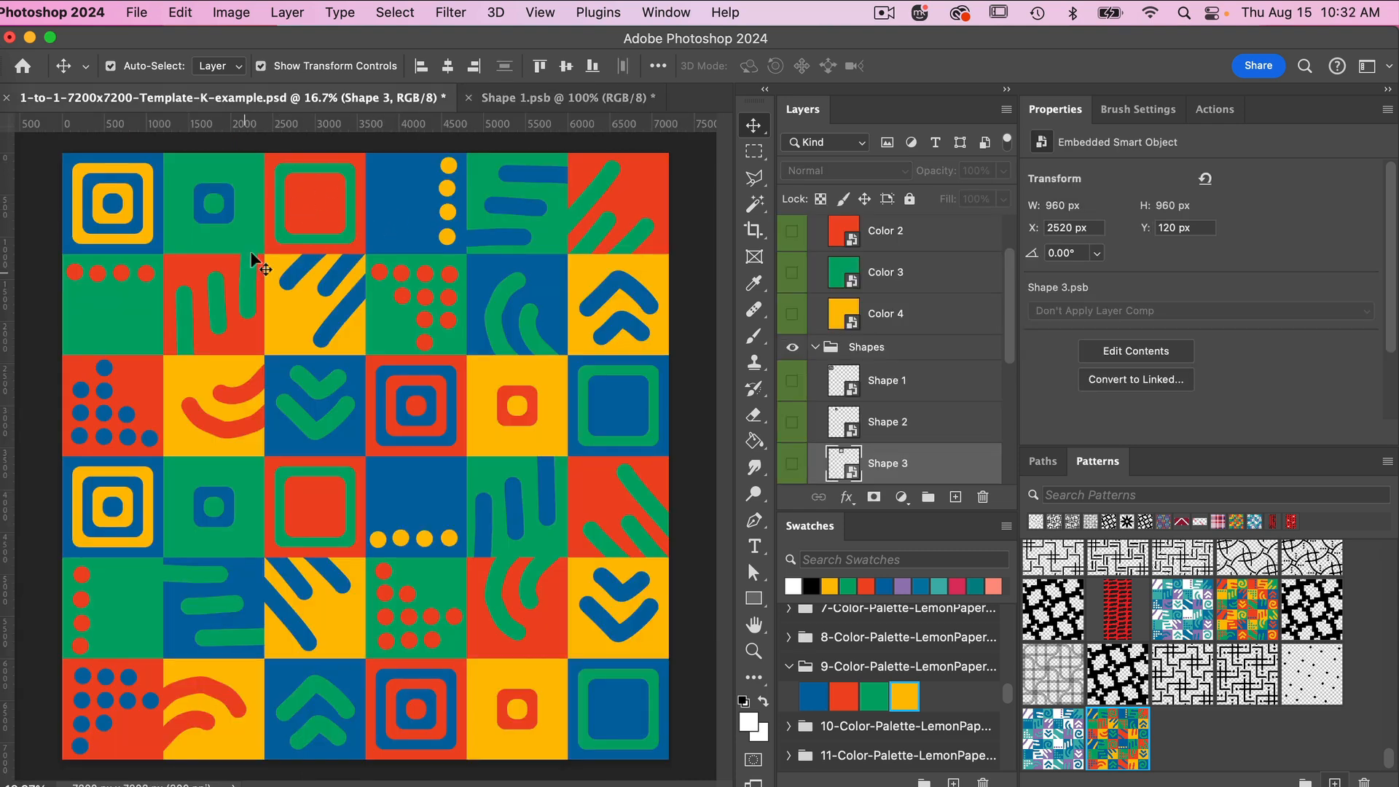
Recolor the Color 2 smart object's fill to white, then save and close its document
scroll(928, 293, "up", 2)
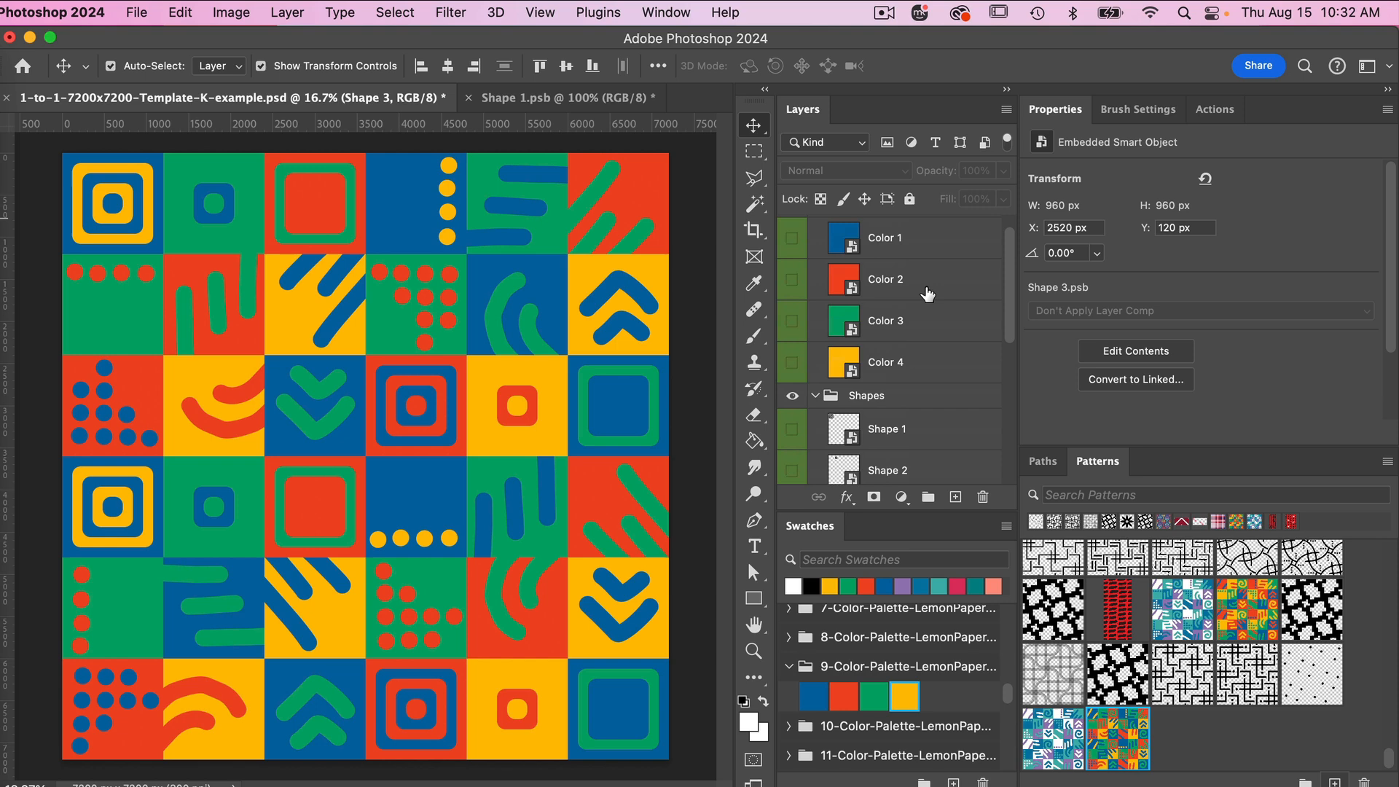
left_click(922, 292)
double_click(853, 294)
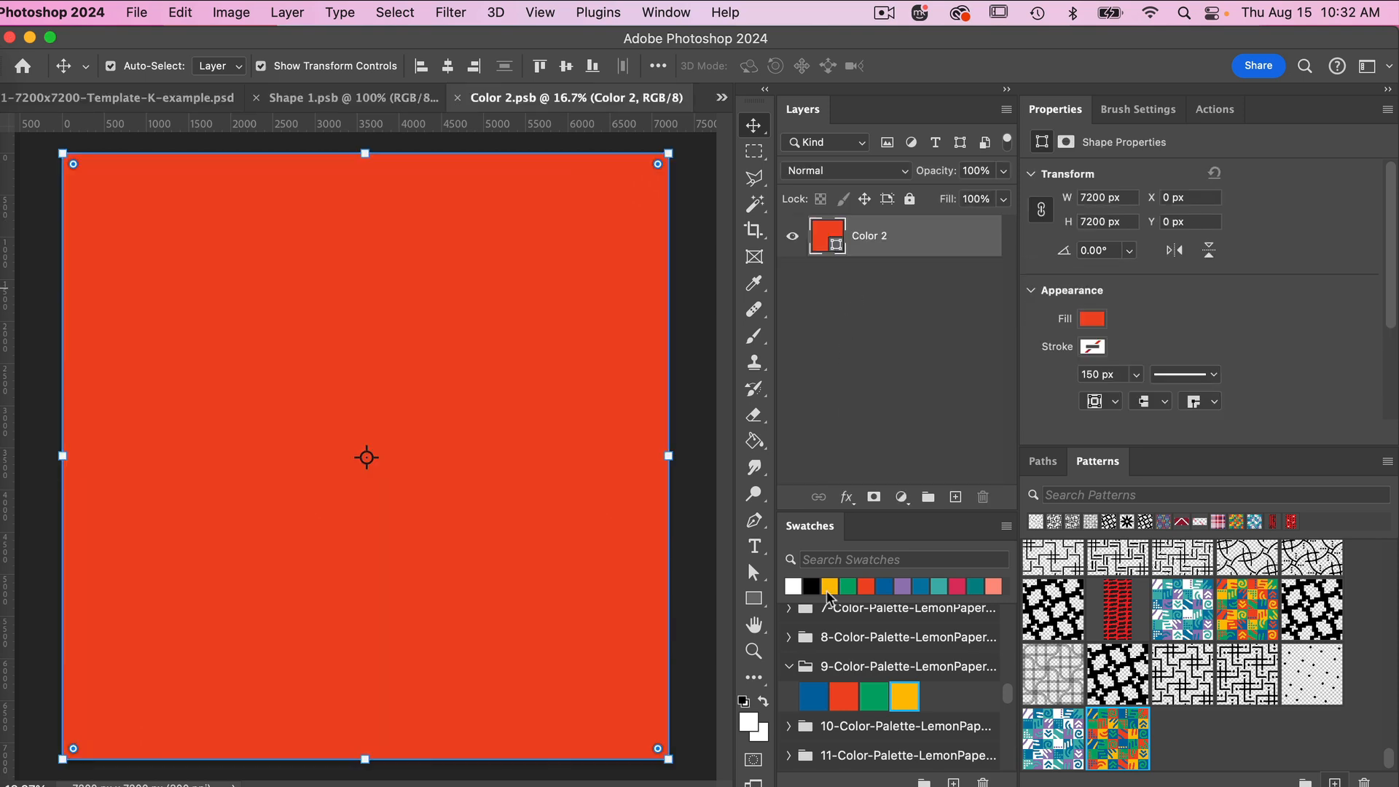
left_click(793, 585)
key("super+s")
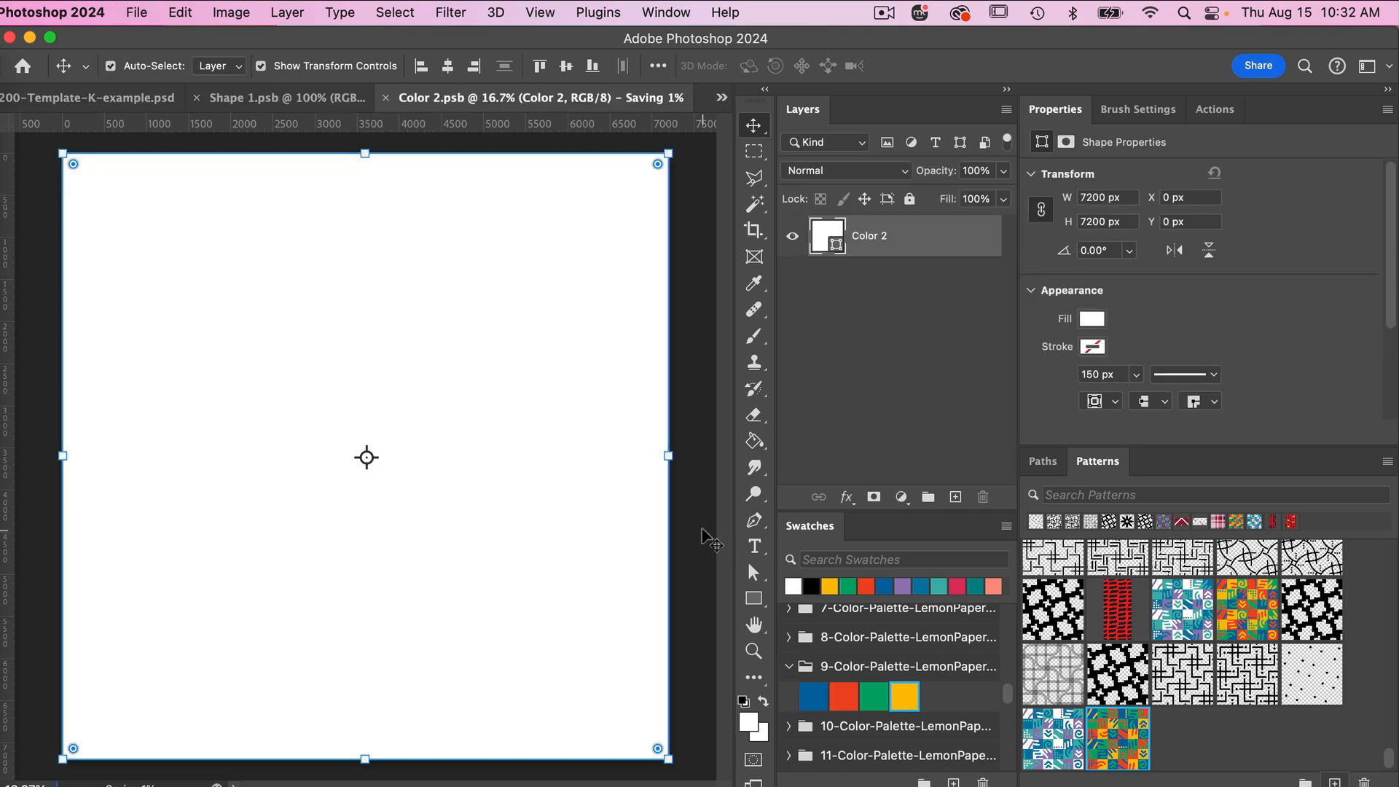
key("super+w")
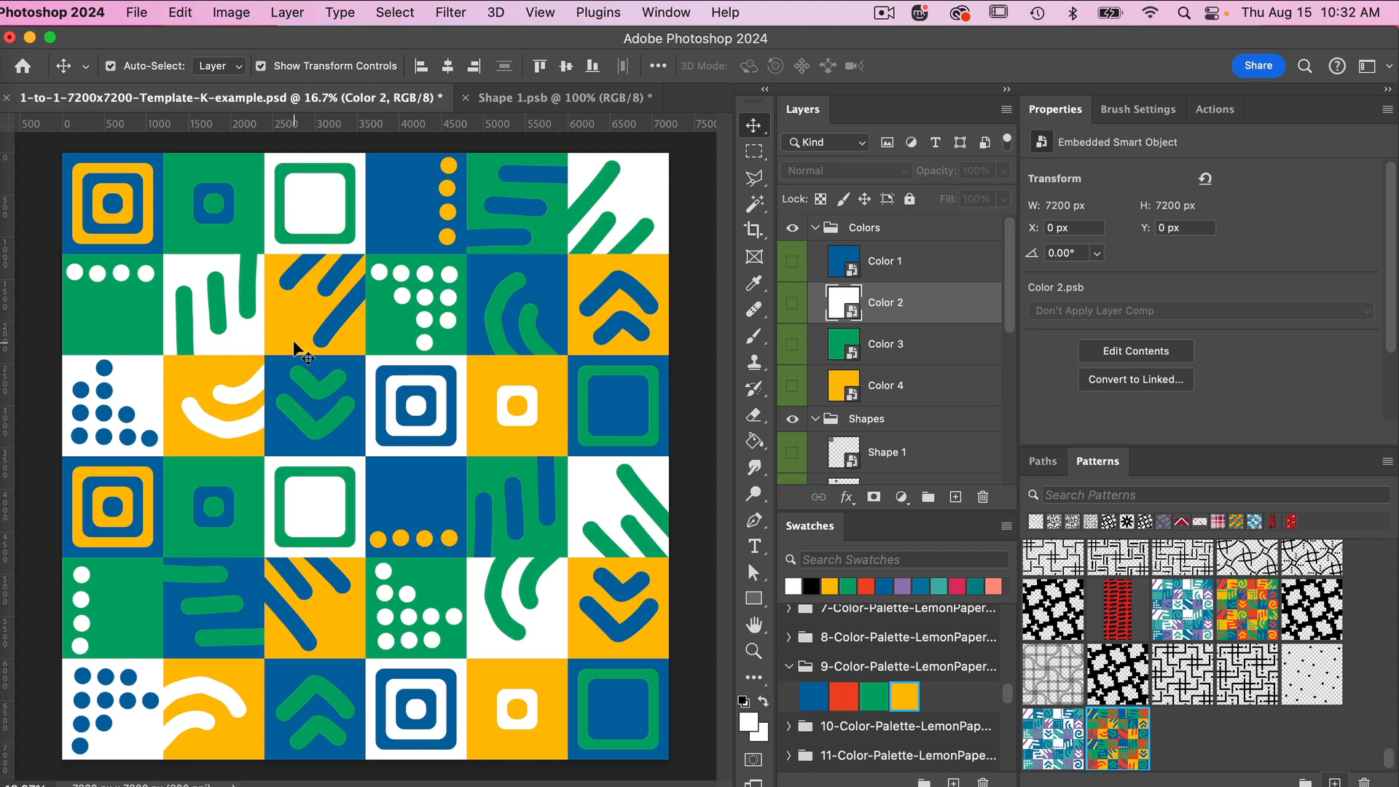
Open the contents of the Shape 4 smart object, hide its dots layer and add a blank layer
scroll(910, 369, "down", 5)
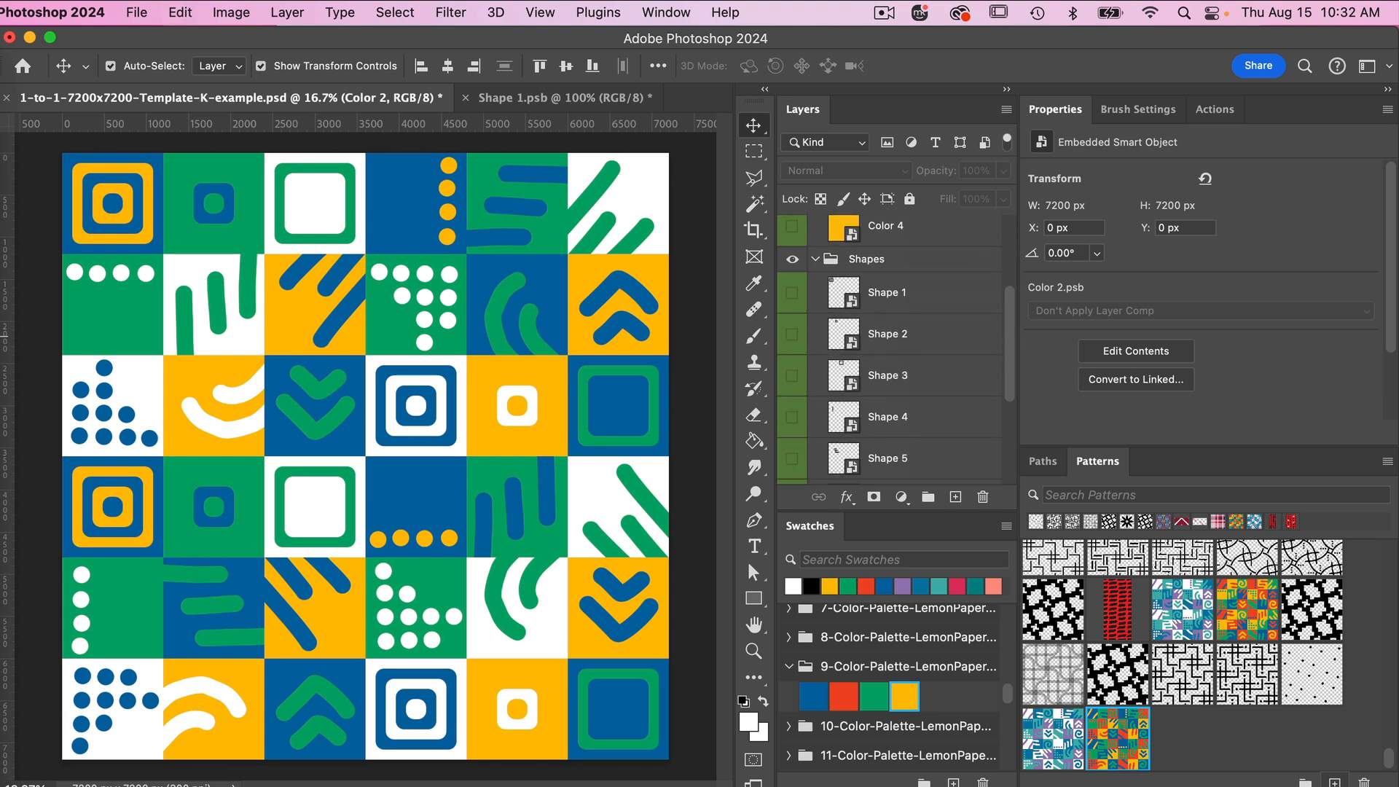
left_click(909, 405)
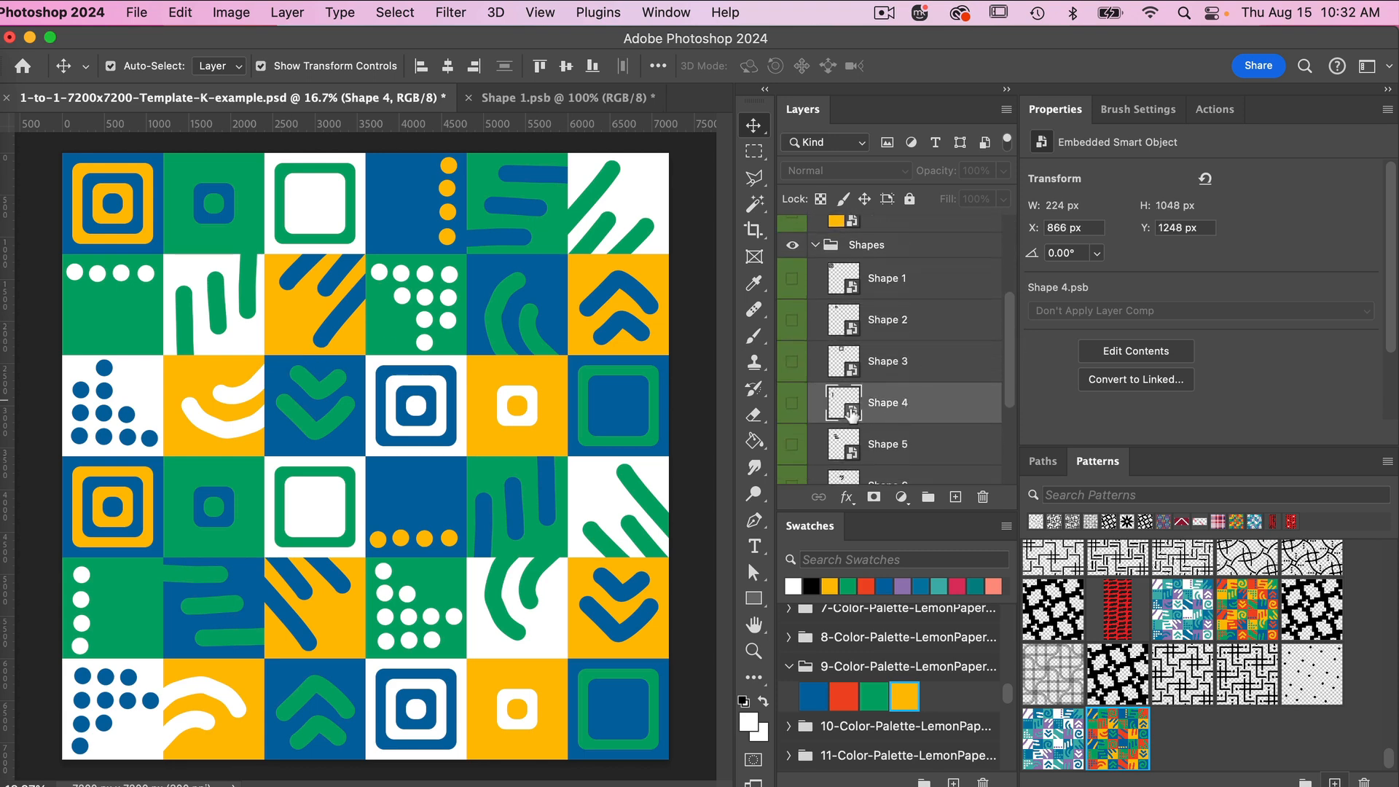
double_click(851, 414)
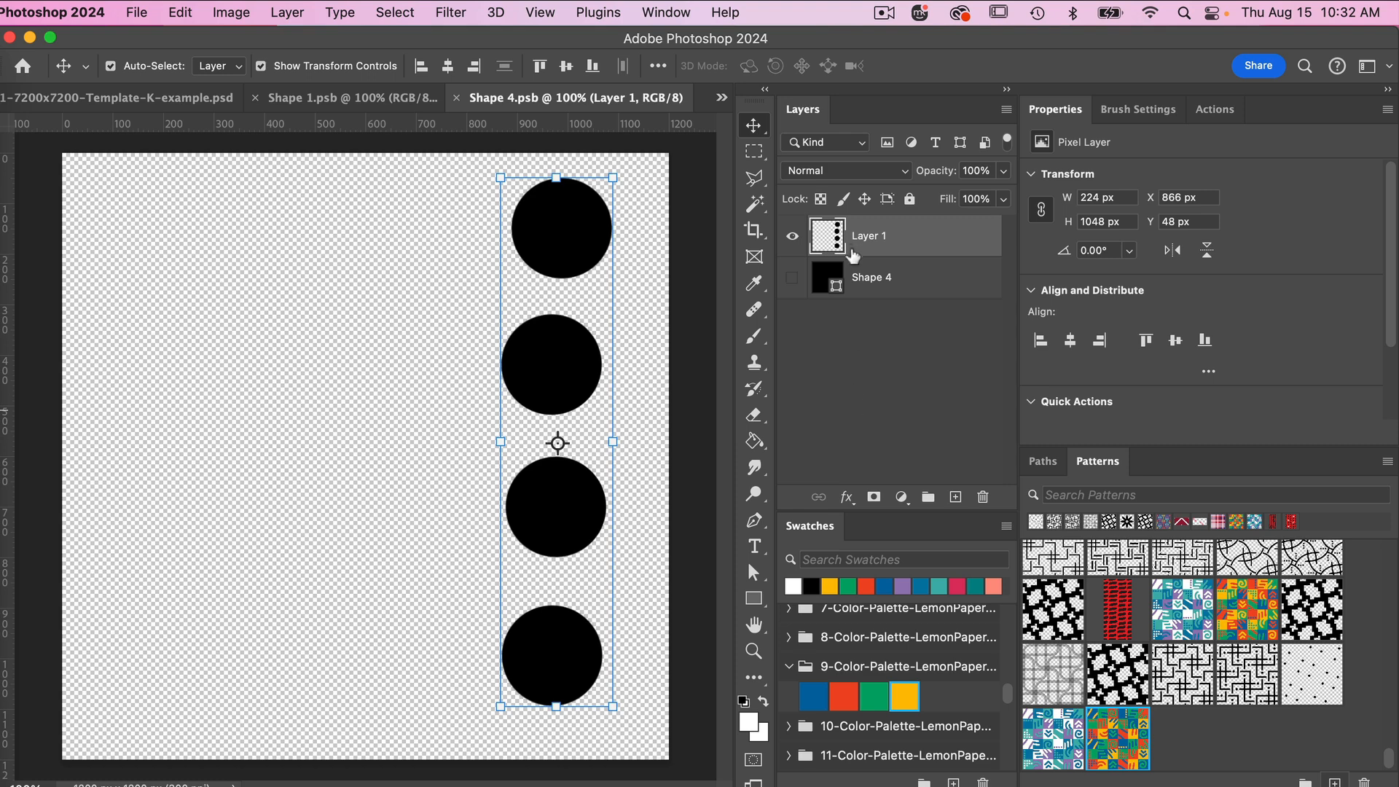
left_click(790, 239)
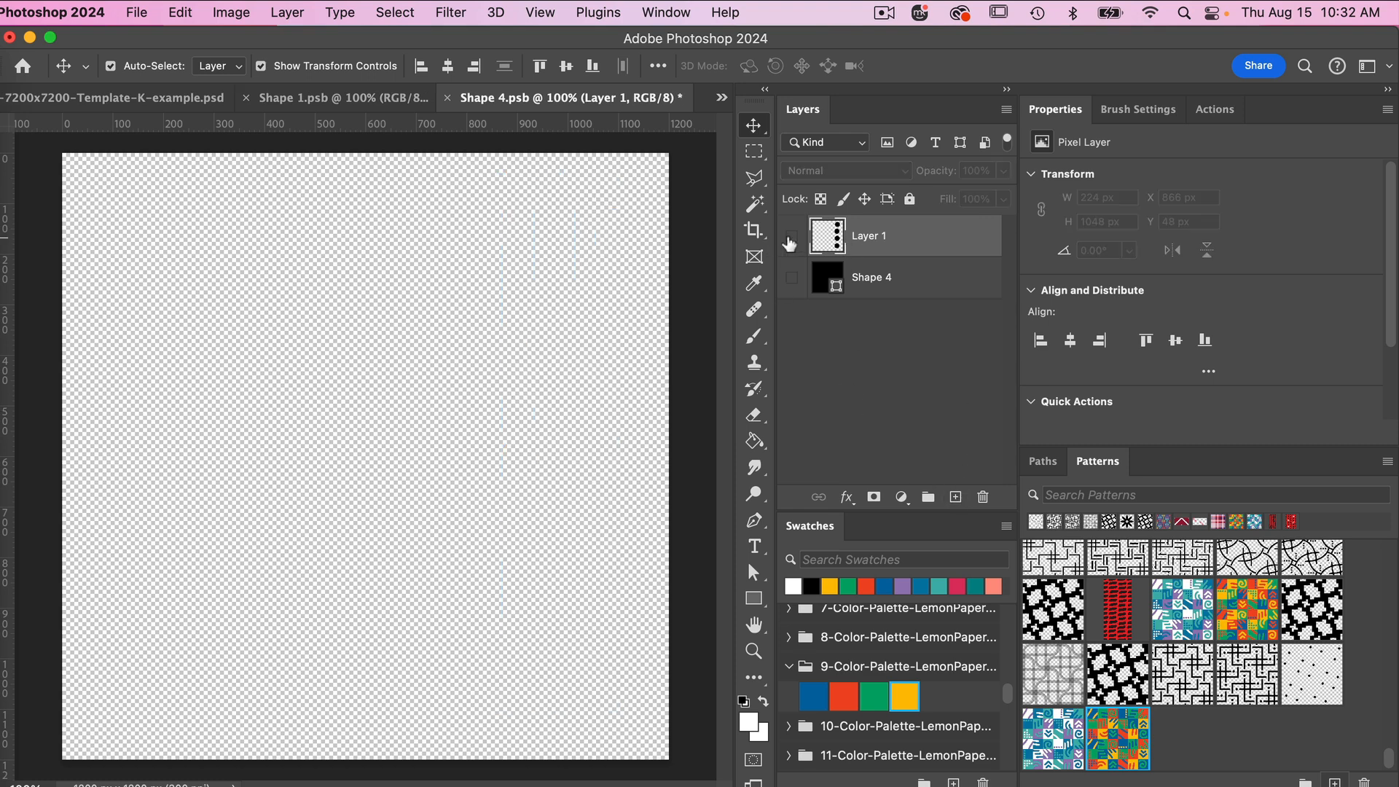
left_click(955, 498)
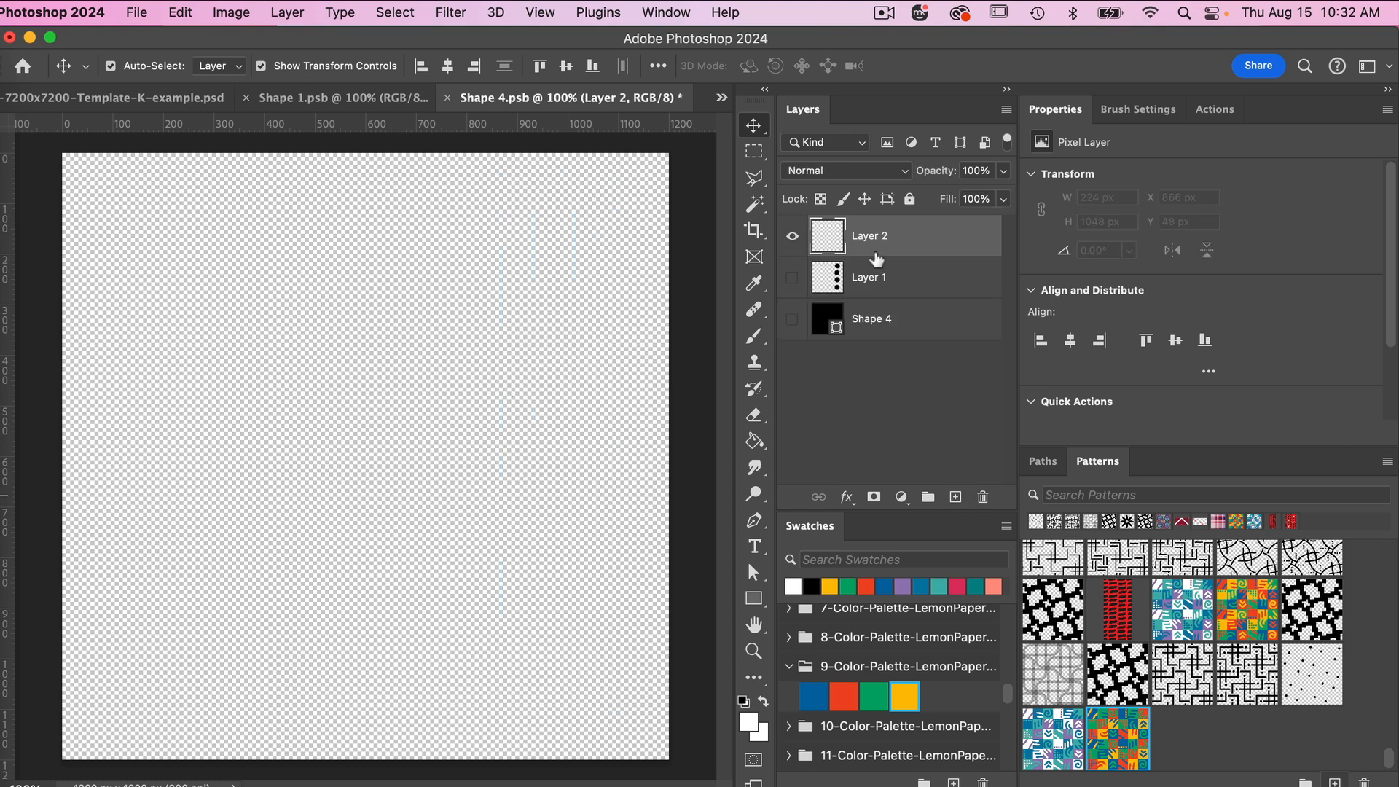
Duplicate the three selected rectangle layers from Shape 1 into Shape 4.psb and return to Shape 4
left_click(369, 99)
right_click(904, 238)
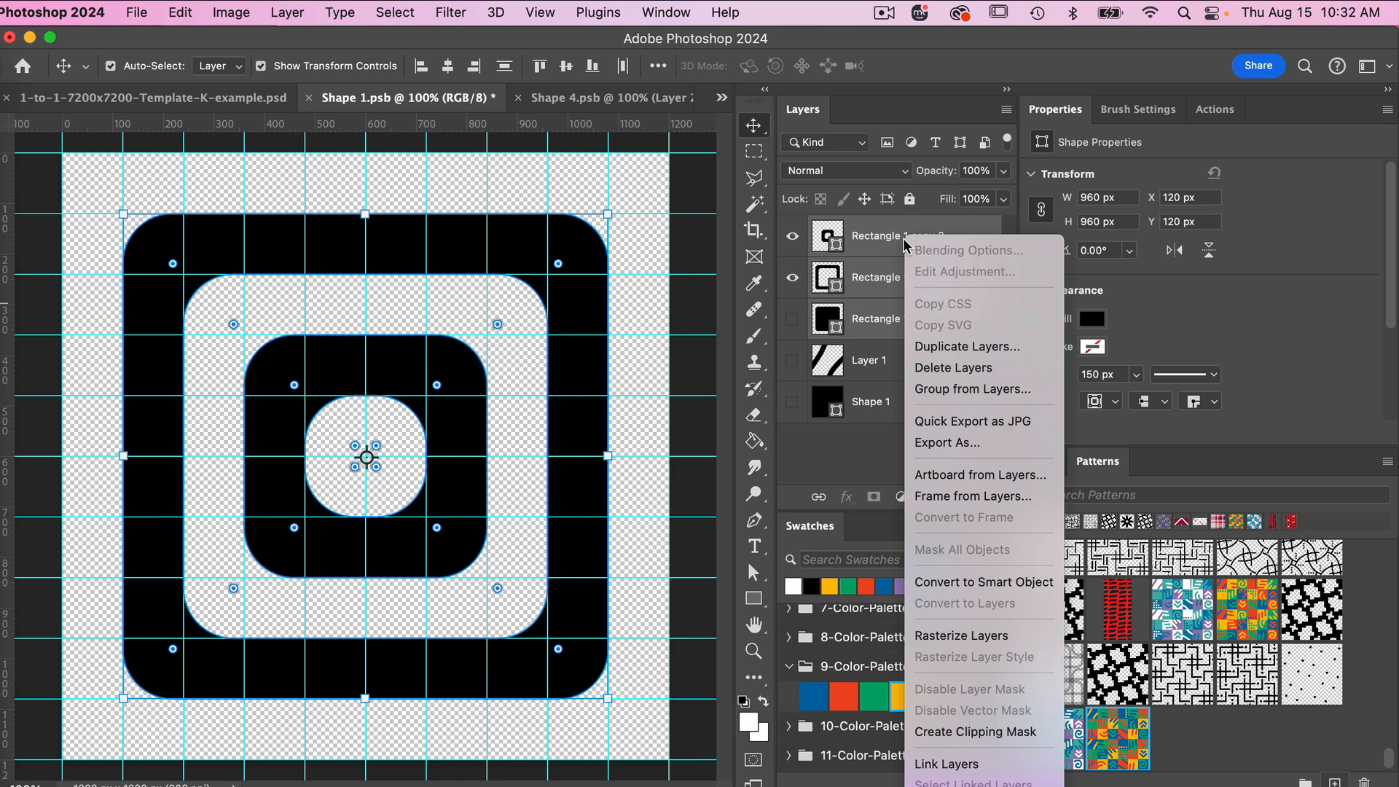
left_click(946, 349)
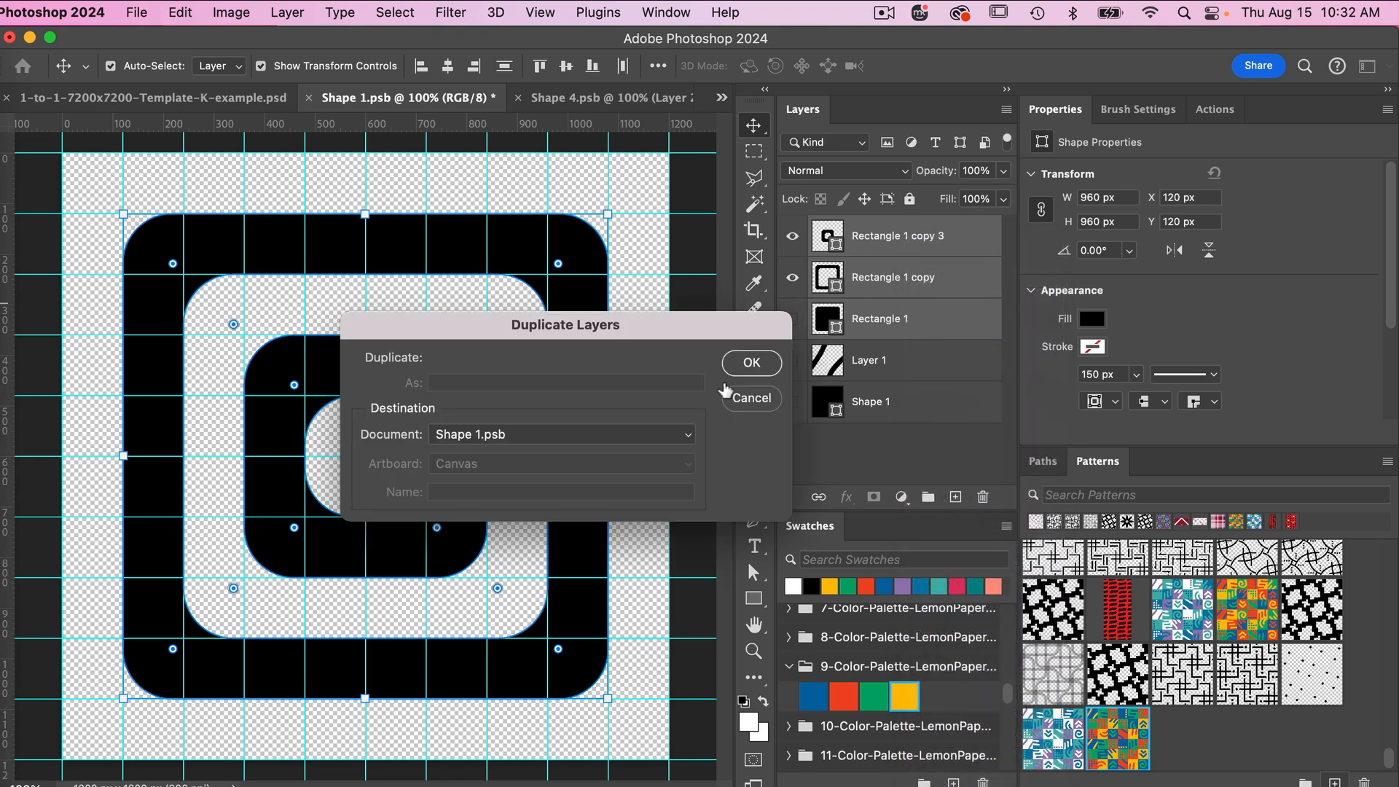
left_click(551, 446)
left_click(653, 426)
left_click(752, 363)
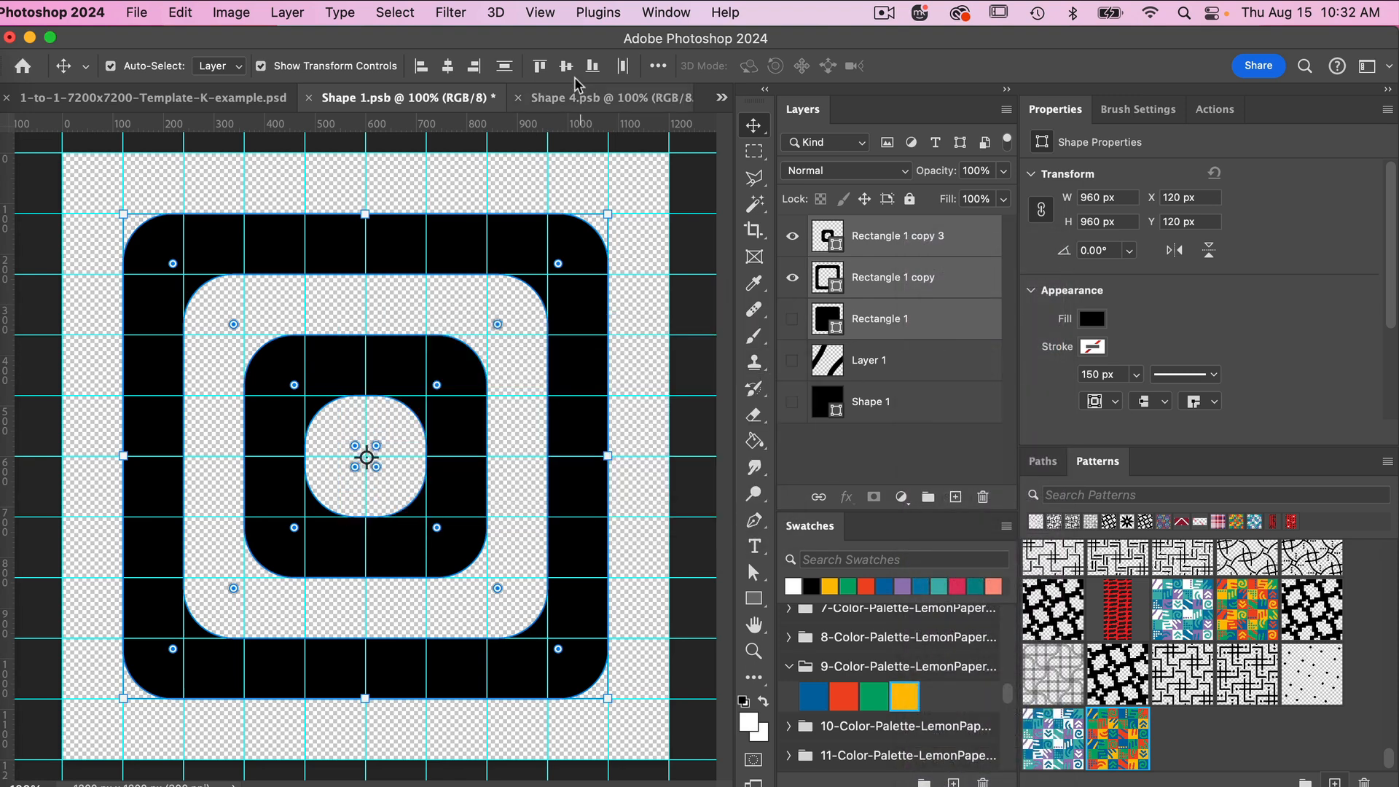
left_click(576, 104)
Measure the thickness of the outer ring's right side with a temporary rectangular selection
left_click(755, 151)
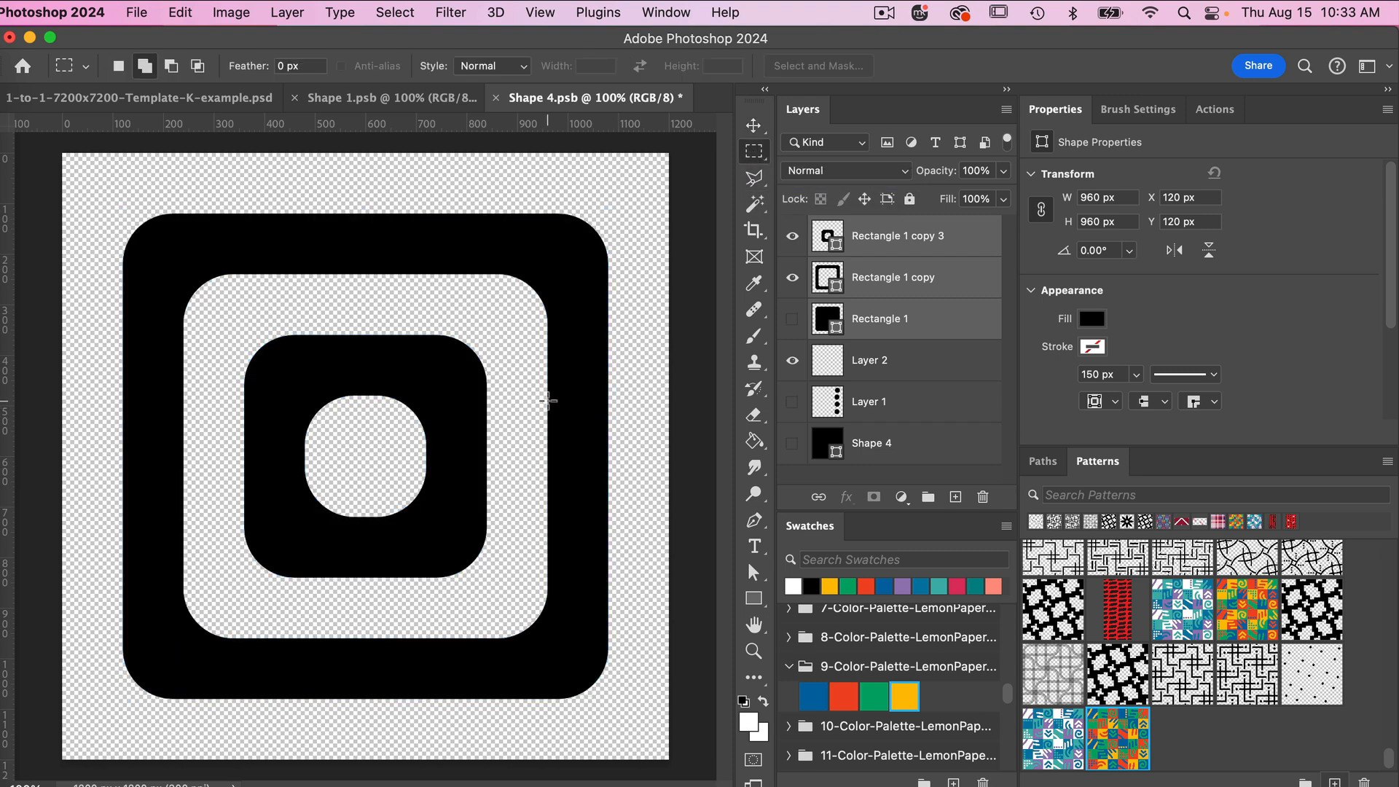
left_click_drag(548, 400, 611, 440)
key("super+d")
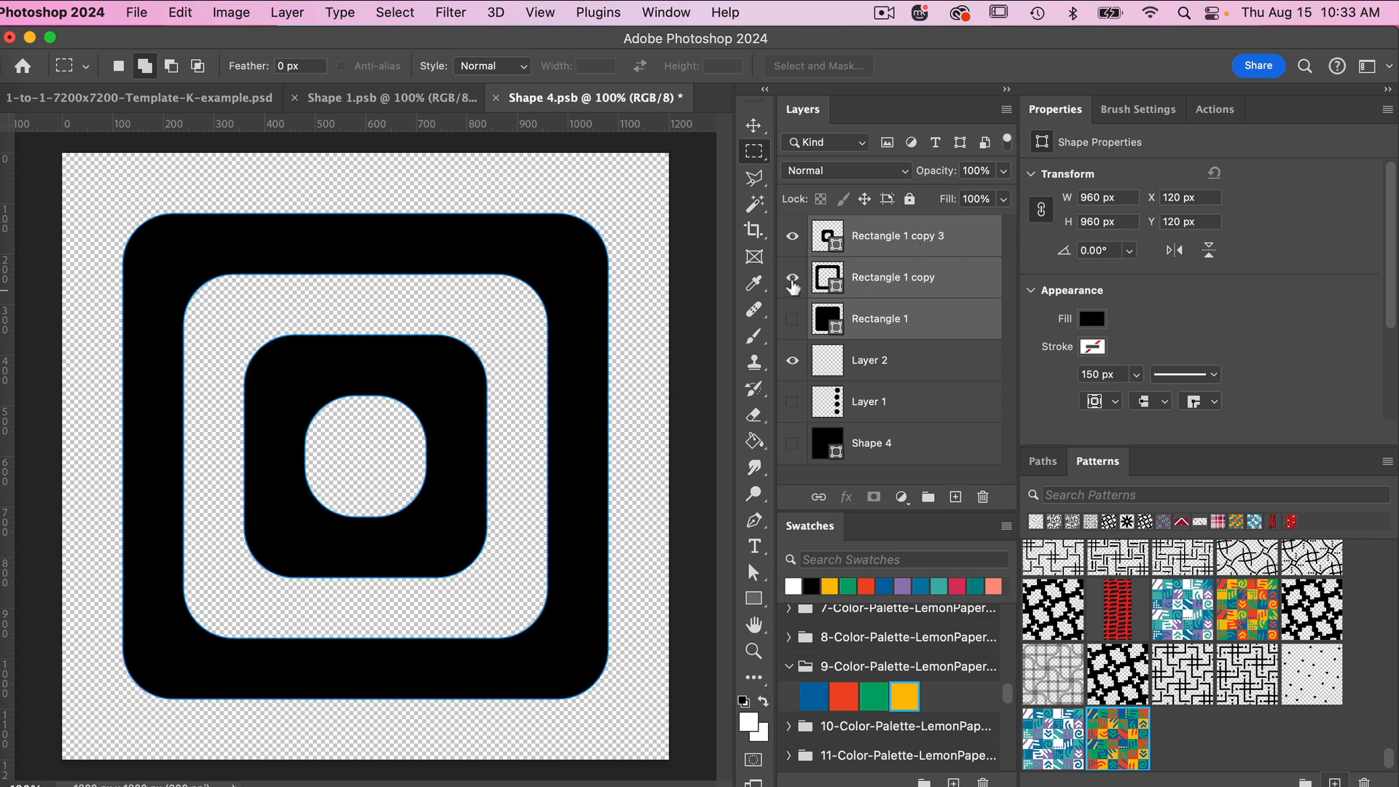
Hide the inner ring layer Rectangle 1 copy 3 in Shape 4 and add a blank layer on top
left_click(792, 235)
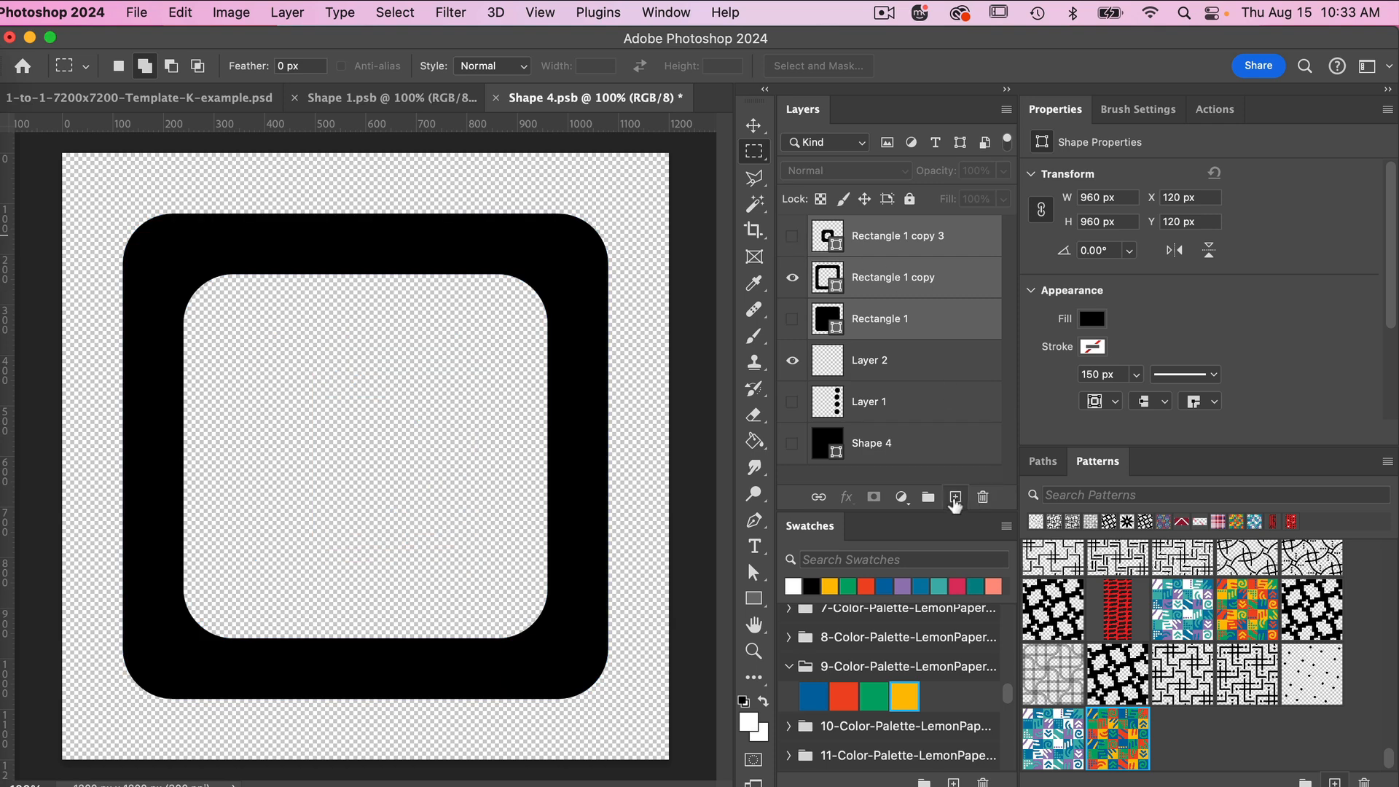
left_click(955, 498)
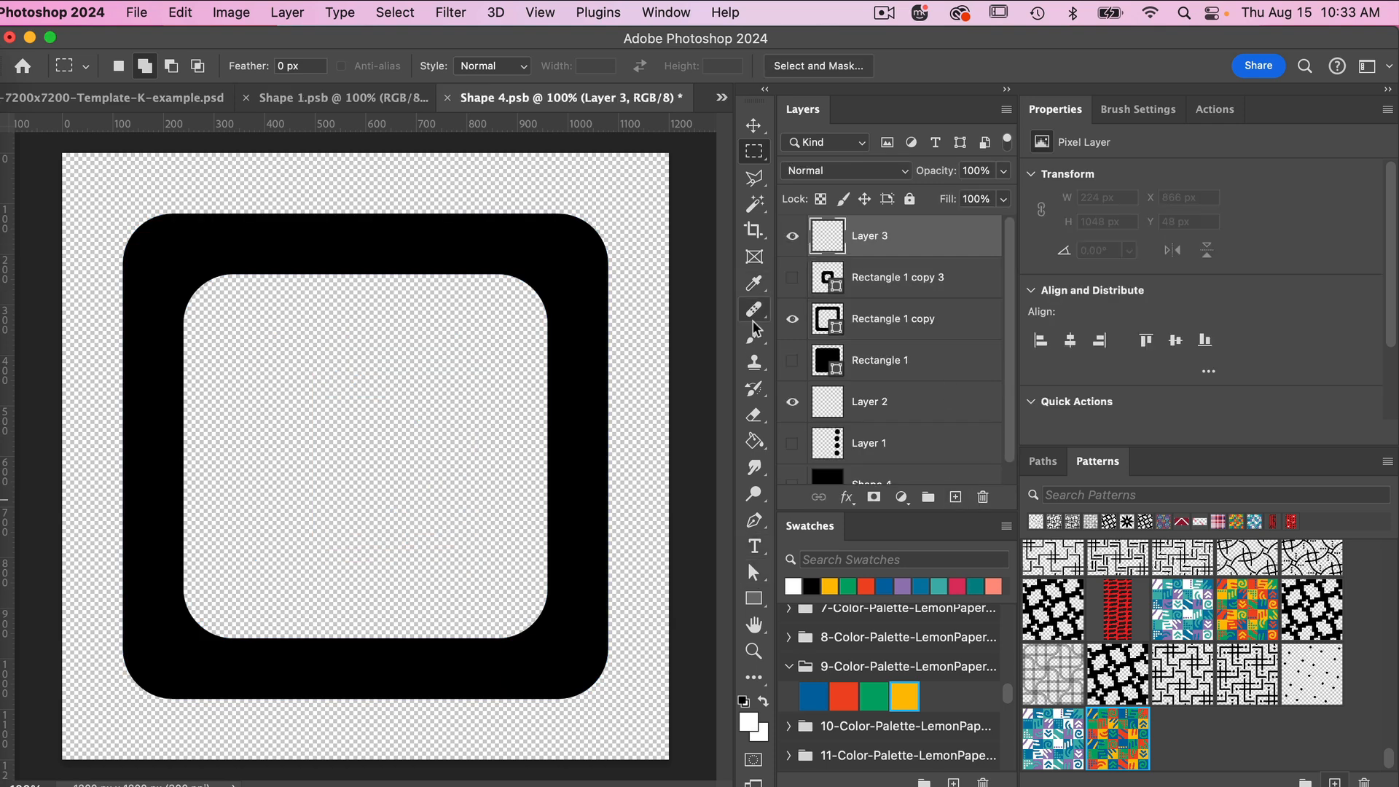
left_click(754, 520)
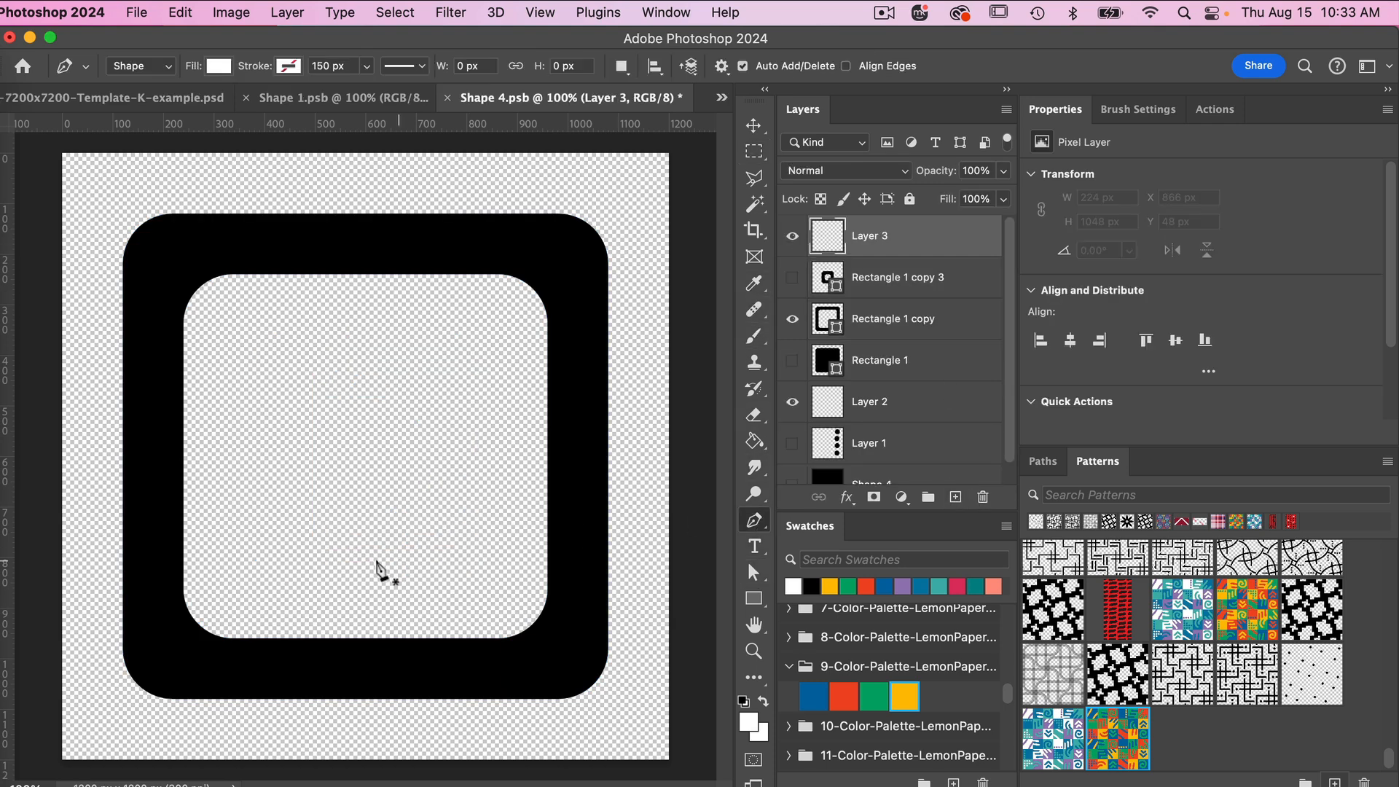
Add a guide layout of 10 columns and 10 rows to the Shape 4 document
left_click(543, 13)
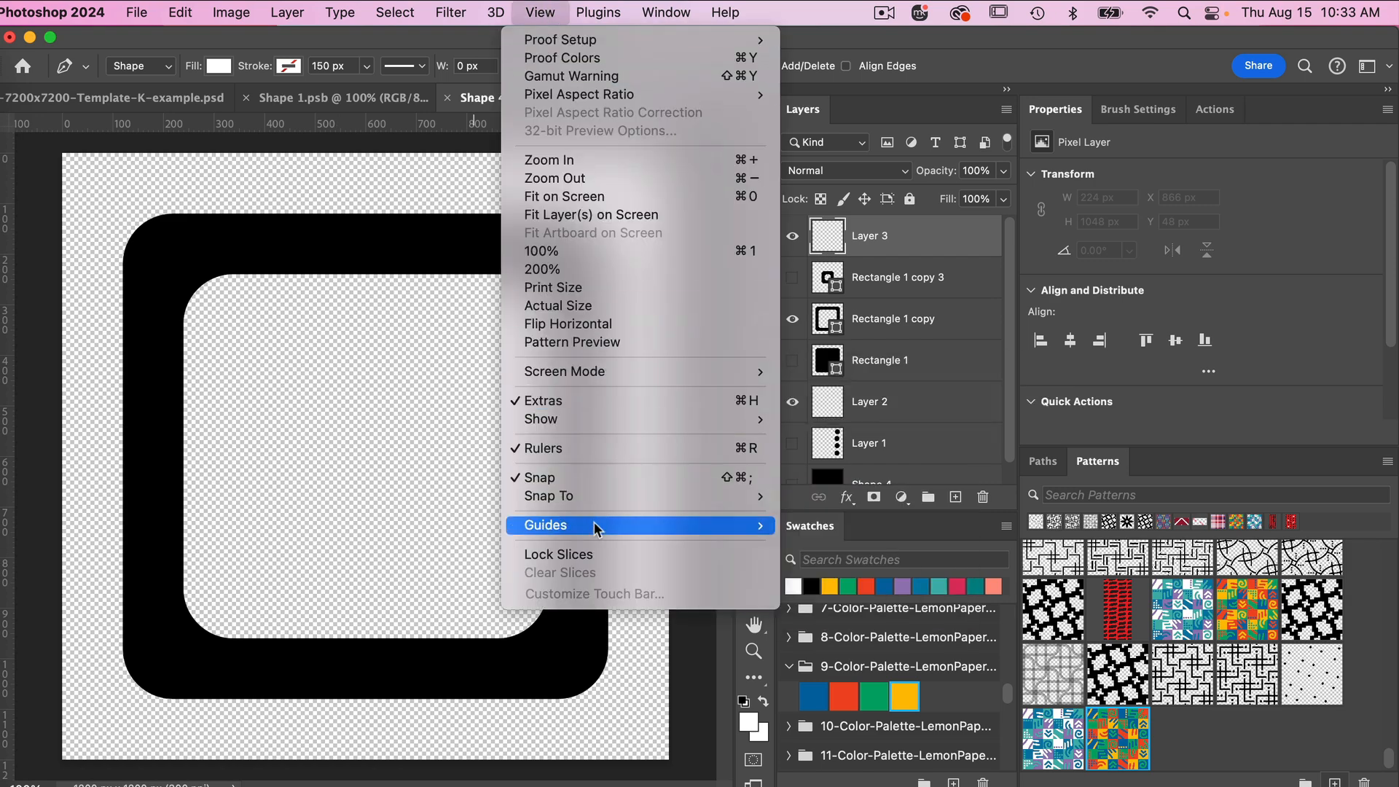
mouse_move(593, 522)
left_click(833, 651)
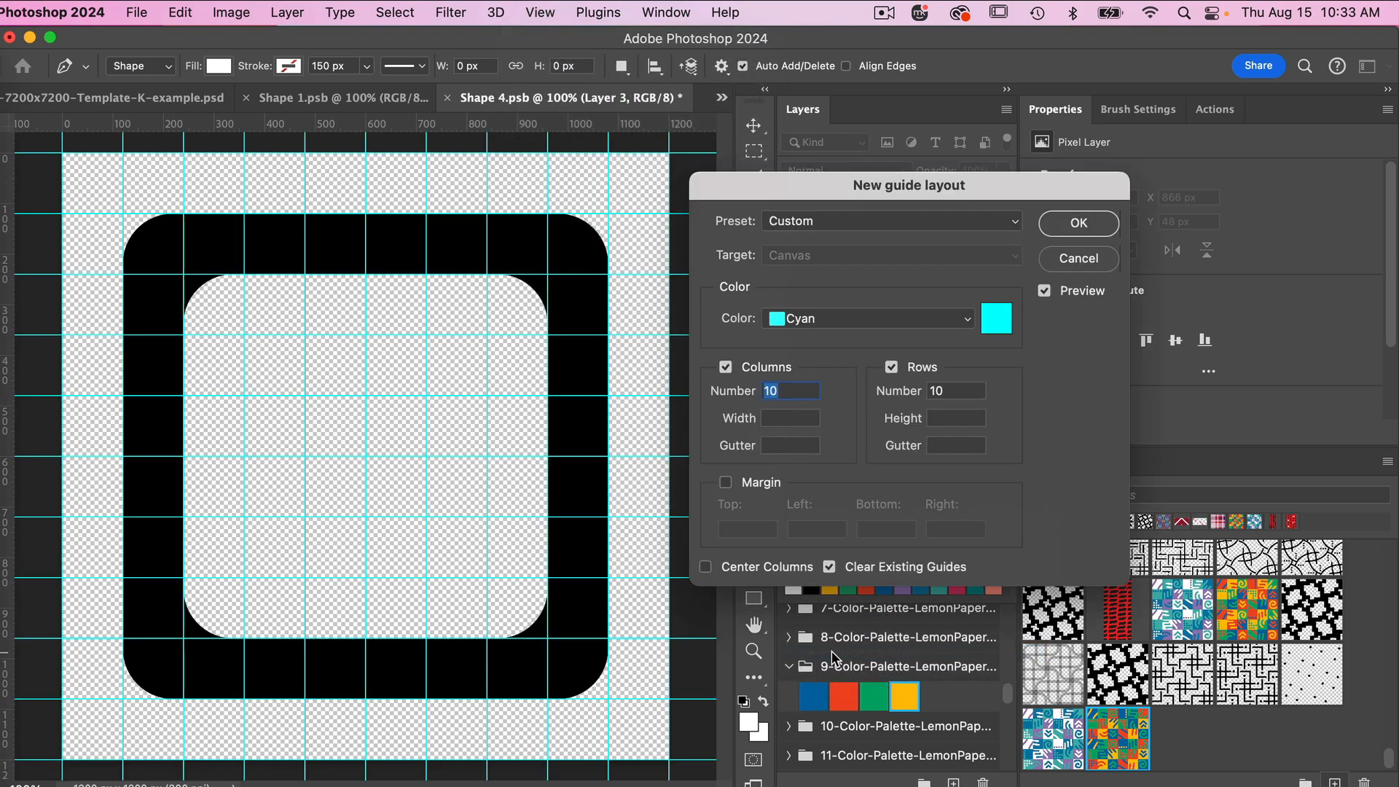
left_click(1085, 225)
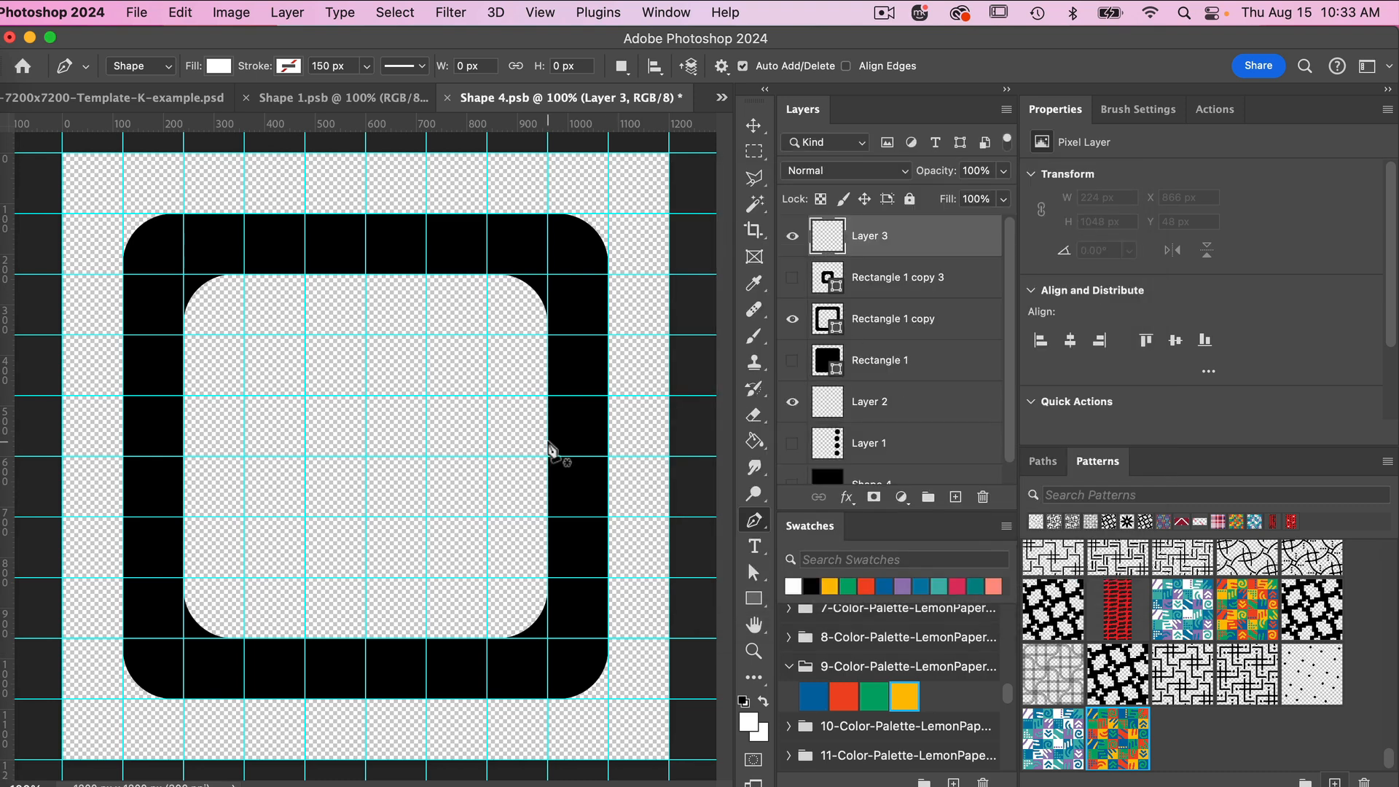
Draw a vertical line about 480 px long inside the ring with the Pen tool, using no fill and a 120 px black stroke
left_click(487, 335)
left_click(487, 578)
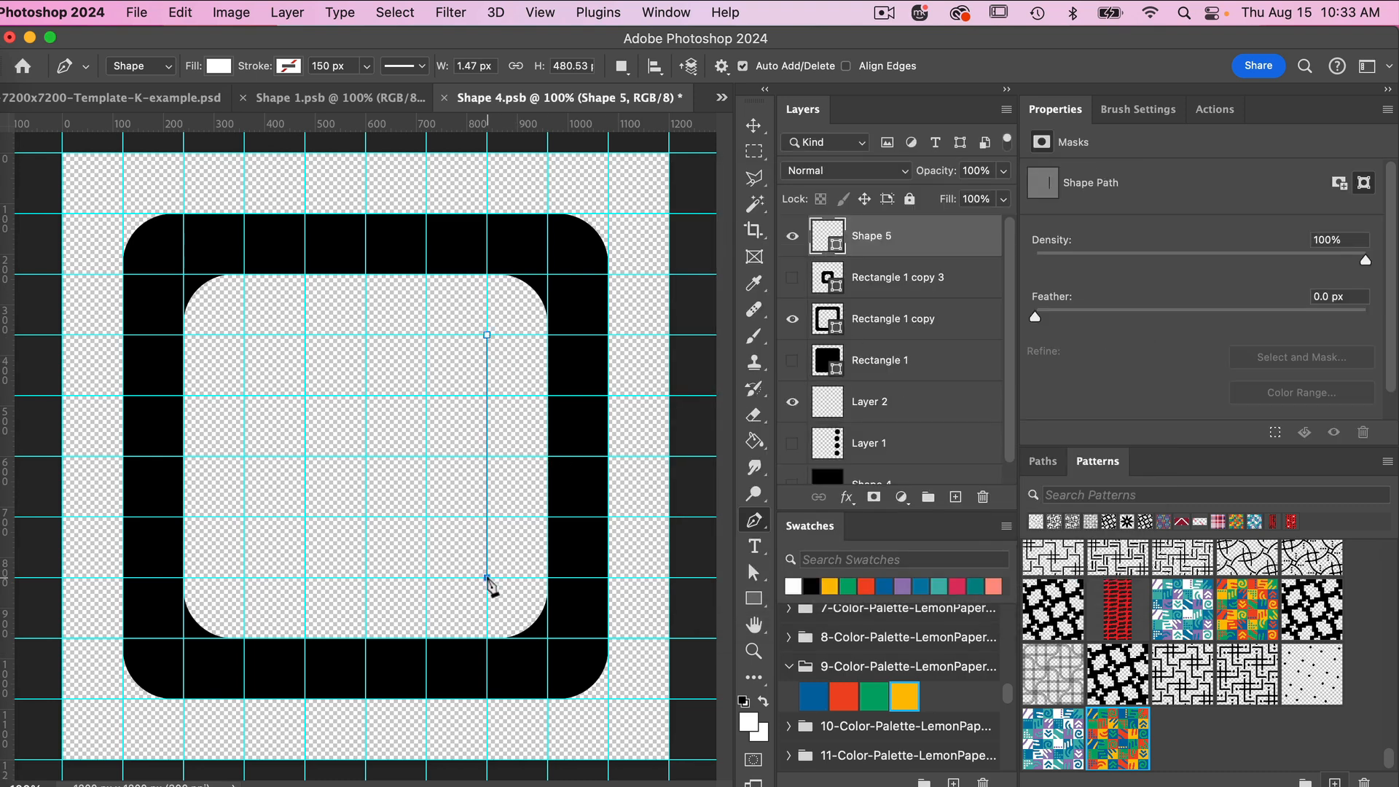
left_click(219, 68)
left_click(100, 107)
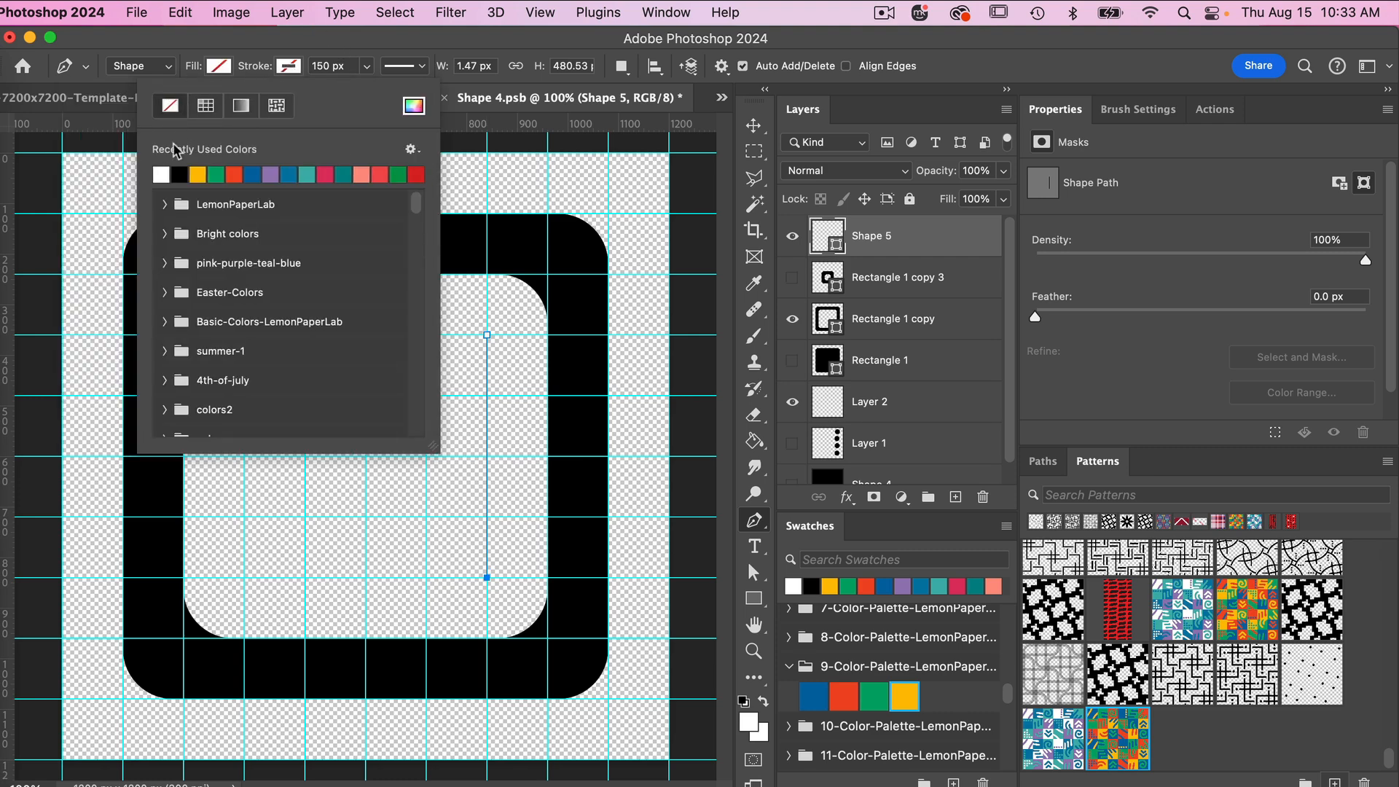
left_click(180, 175)
left_click(329, 68)
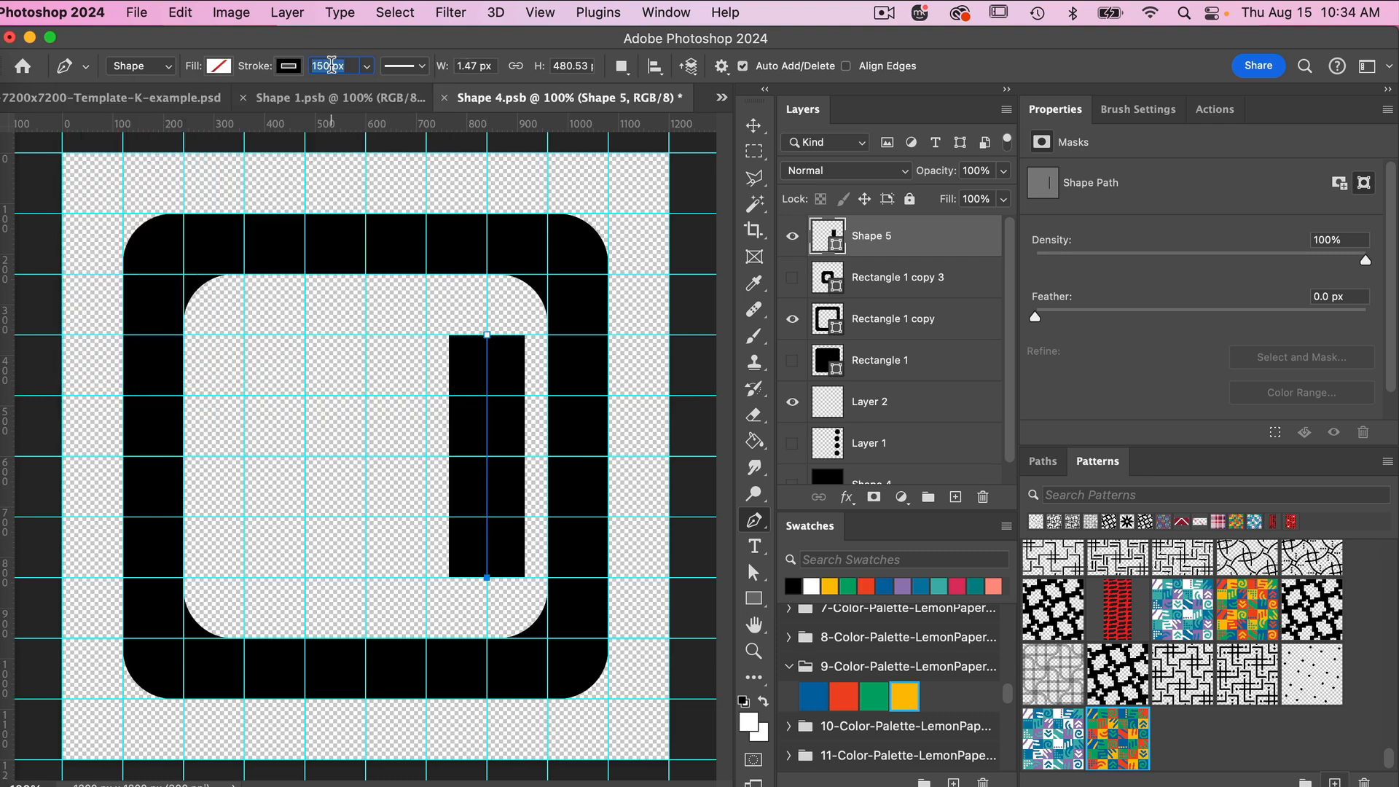
type("120")
key("Return")
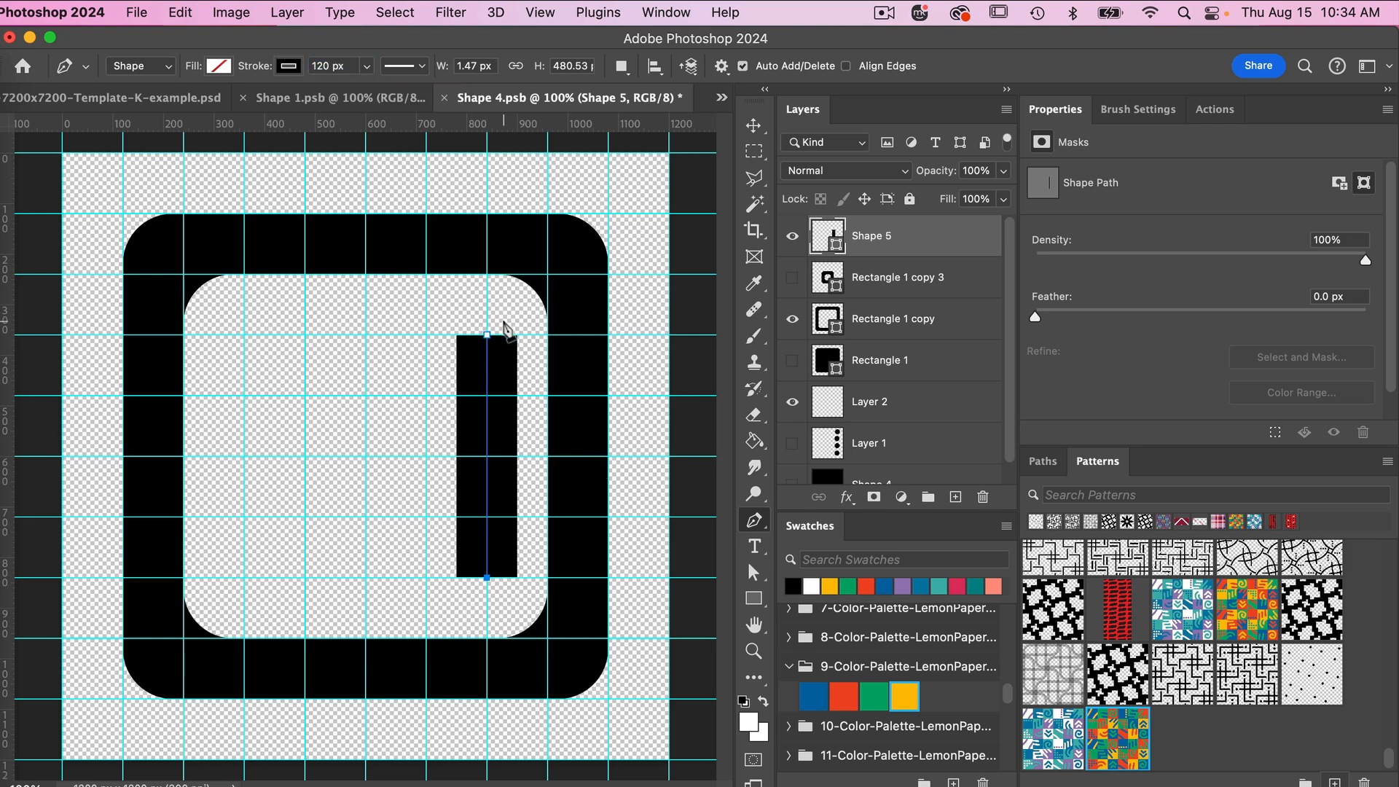
key("Escape")
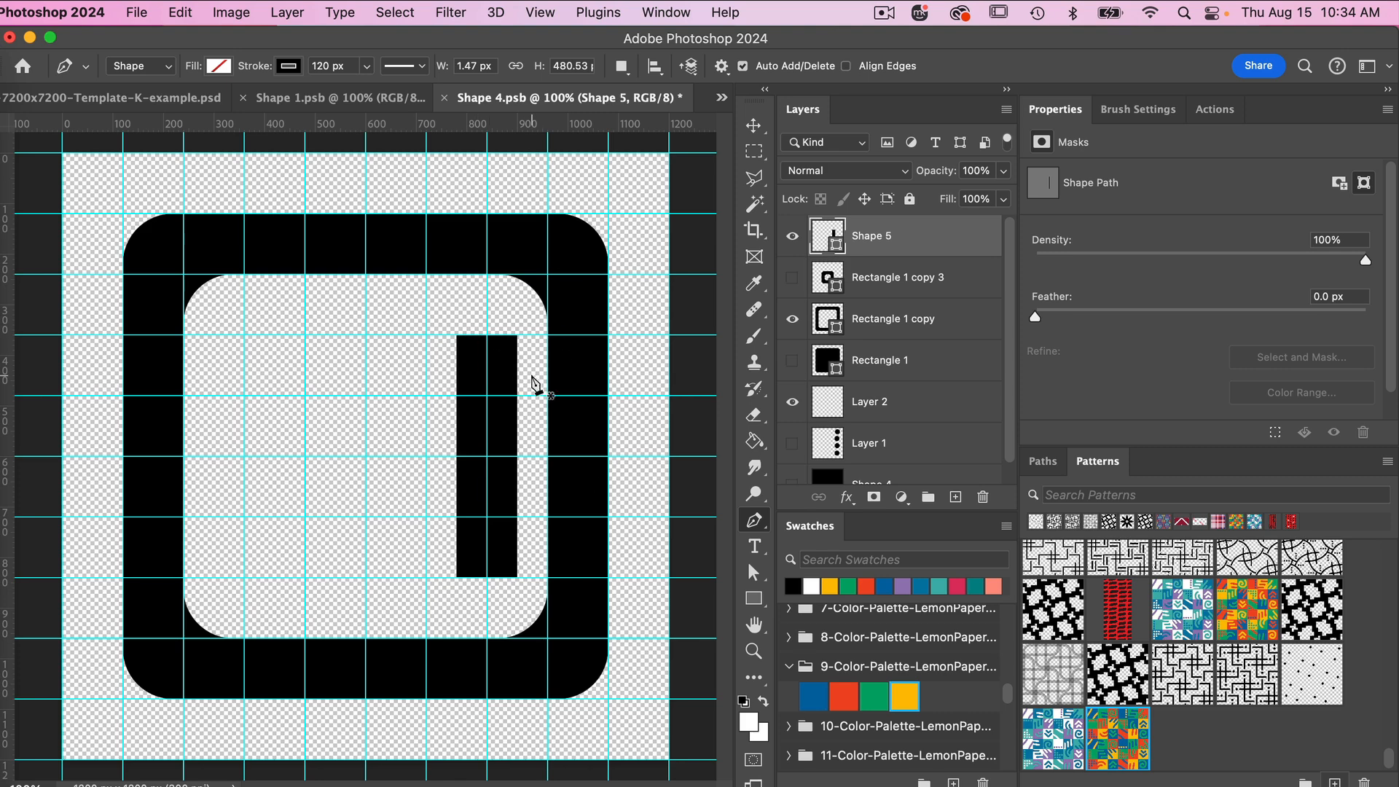
Duplicate the vertical bar toward the left and align both bars to the guides, evenly spaced inside the ring
key("v")
left_click_drag(502, 370, 474, 370)
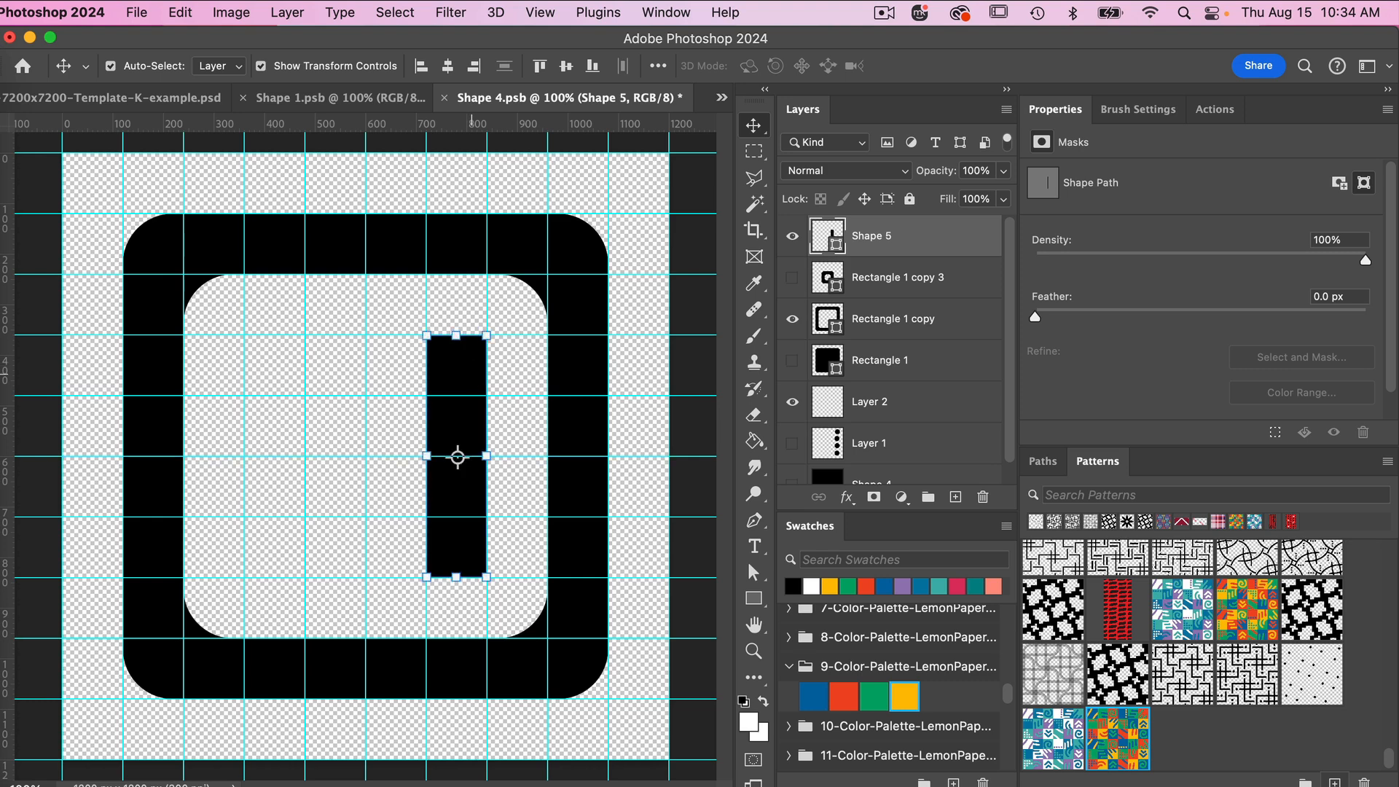
left_click_drag(456, 378, 323, 379)
left_click(471, 369)
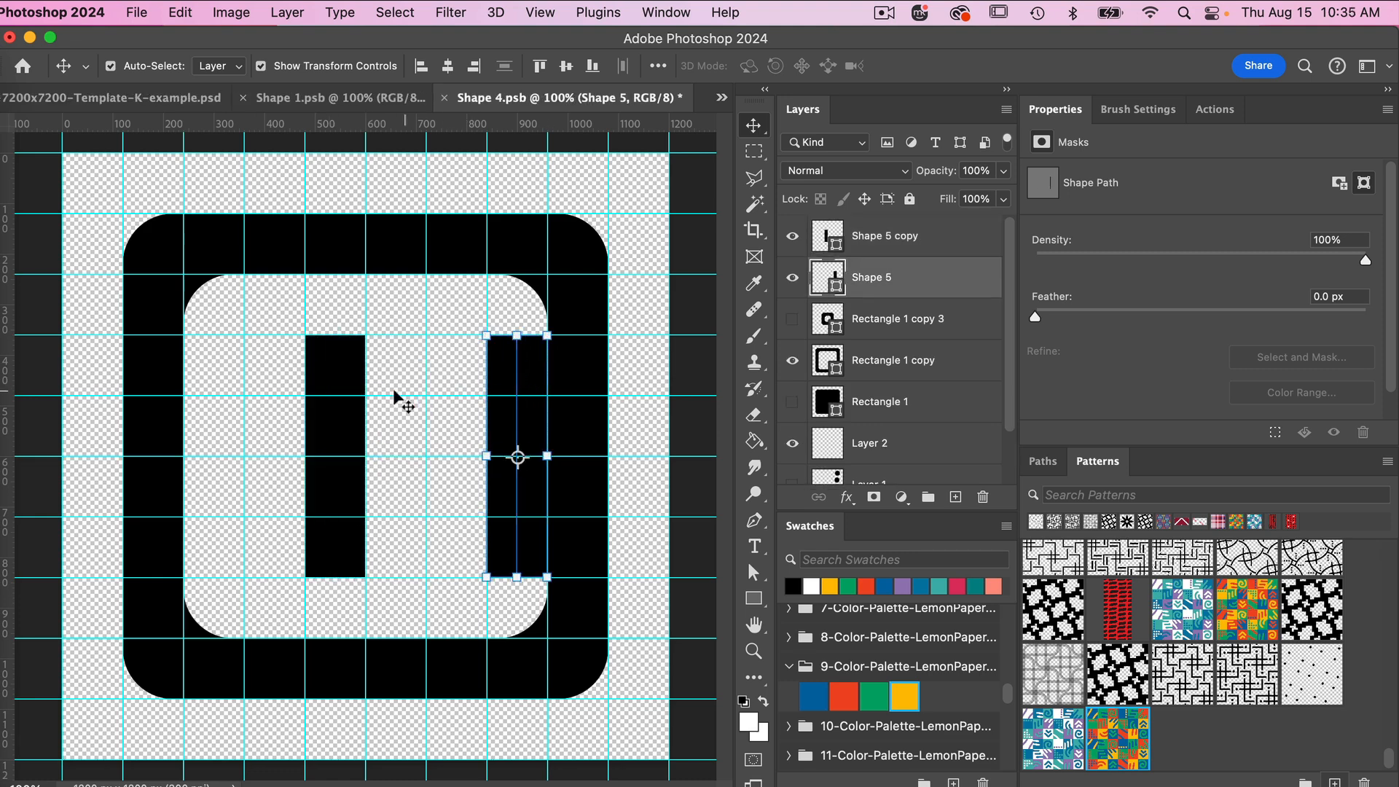
left_click(353, 365, "shift")
left_click_drag(353, 365, 287, 368)
left_click(641, 229)
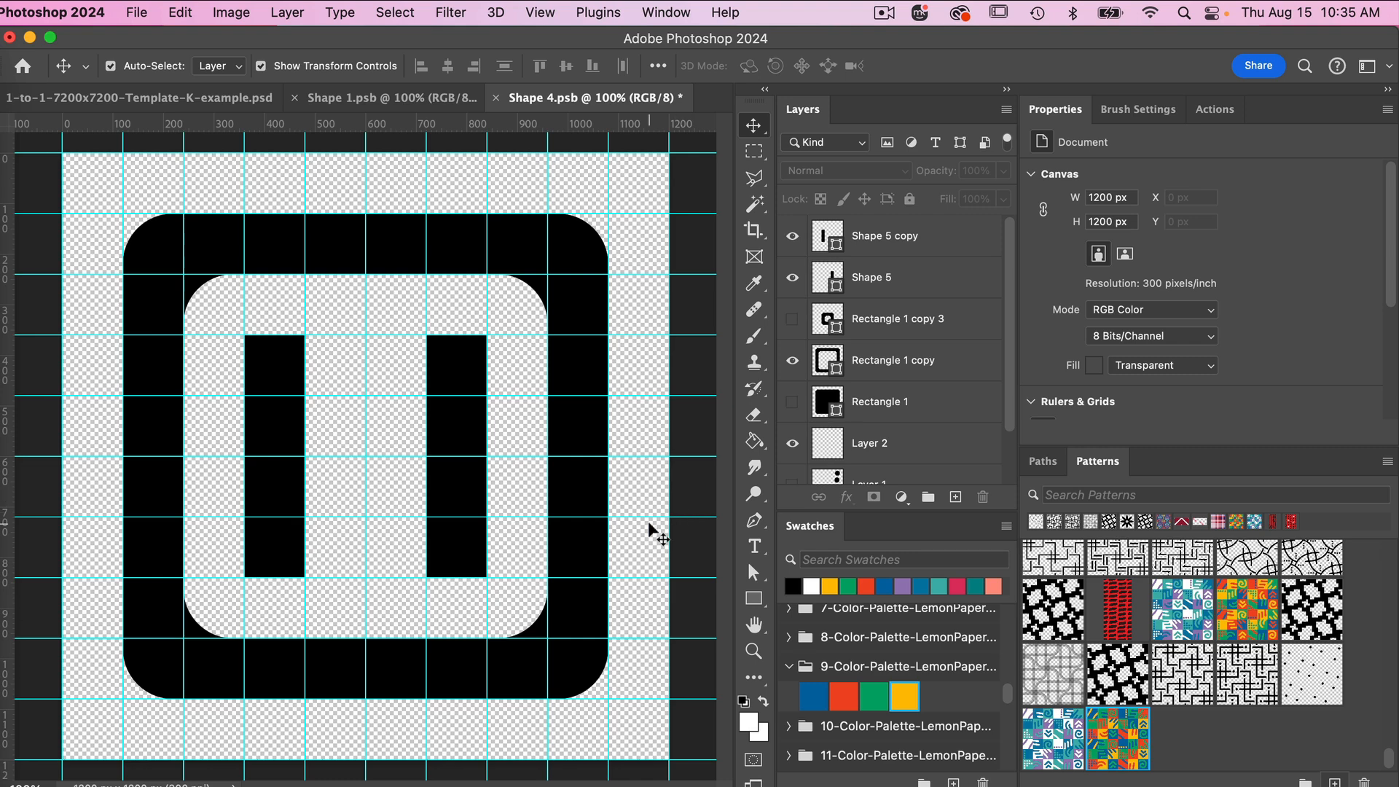
Save Shape 4.psb and check the updated tiles in the template document
key("super+s")
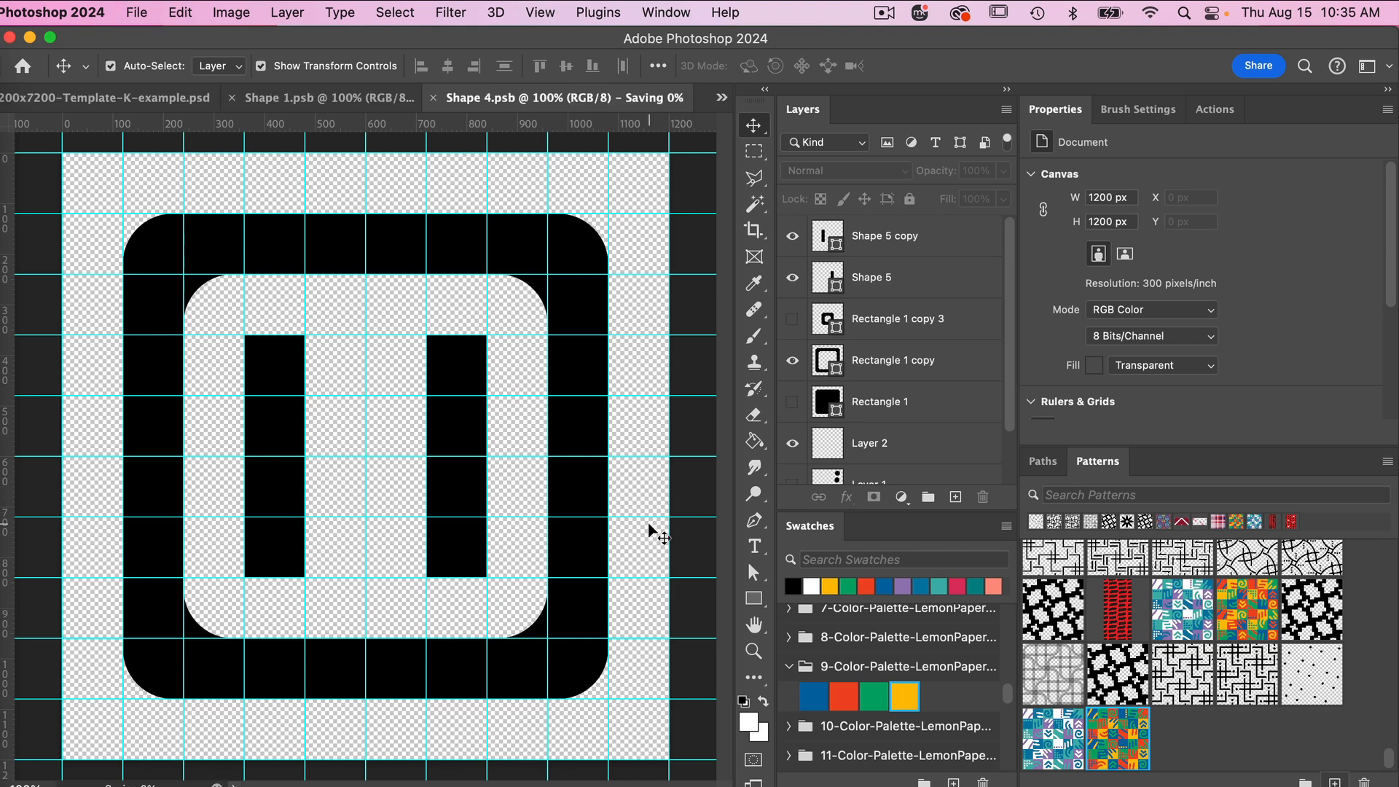
left_click(204, 109)
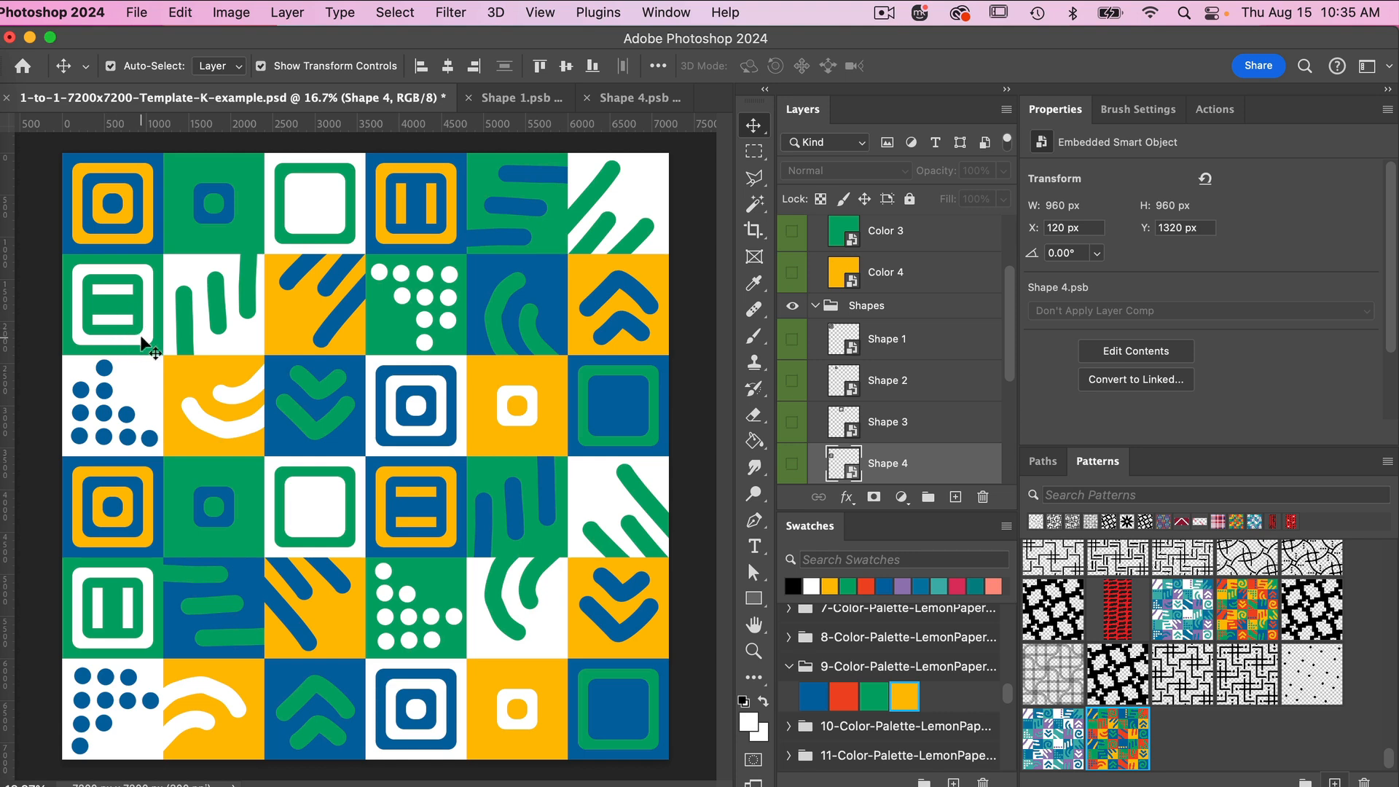
Back in Shape 4, move the two vertical bars closer together and centre the pair inside the ring
left_click(640, 99)
left_click_drag(449, 430, 416, 431)
left_click_drag(413, 375, 500, 526)
left_click_drag(421, 416, 458, 426)
key("super+z")
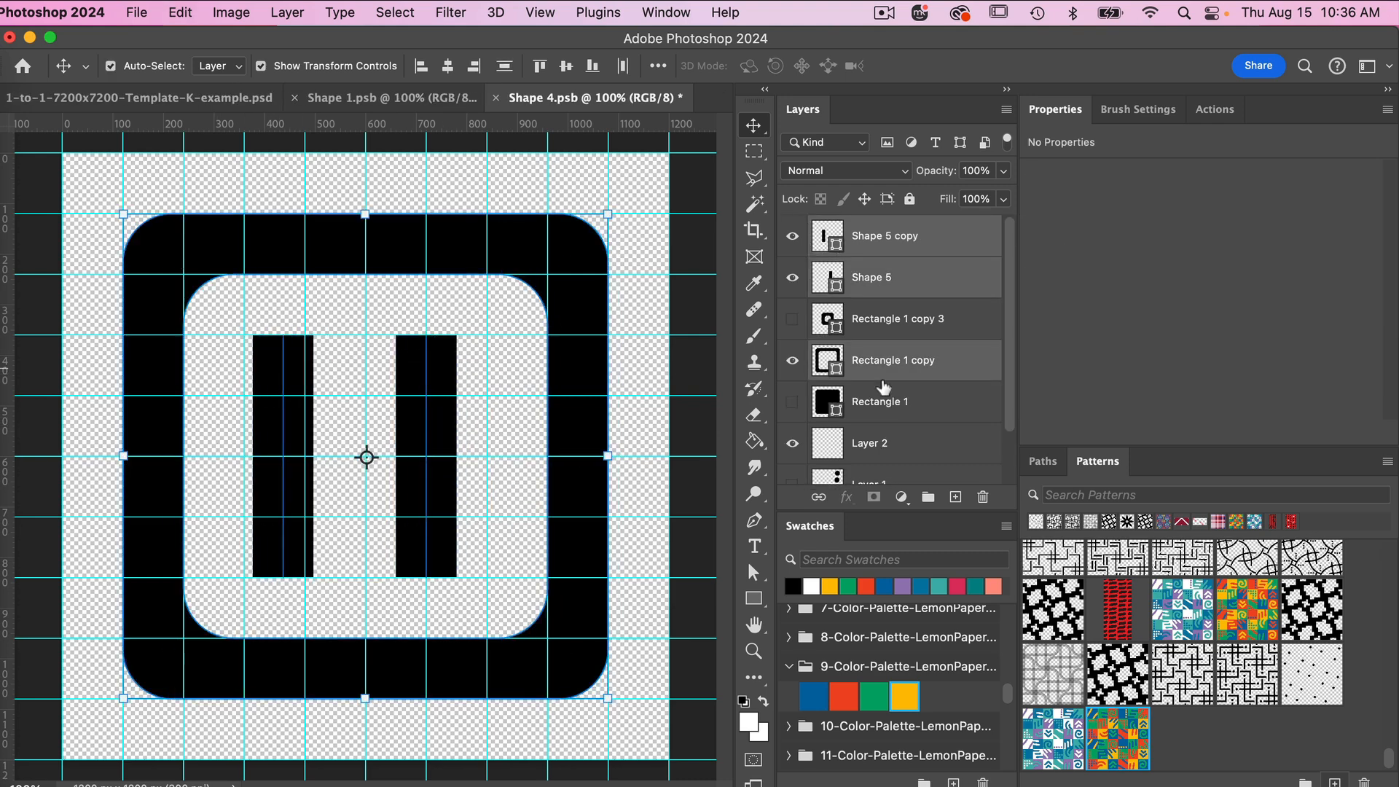
left_click(918, 273)
left_click(915, 240, "shift")
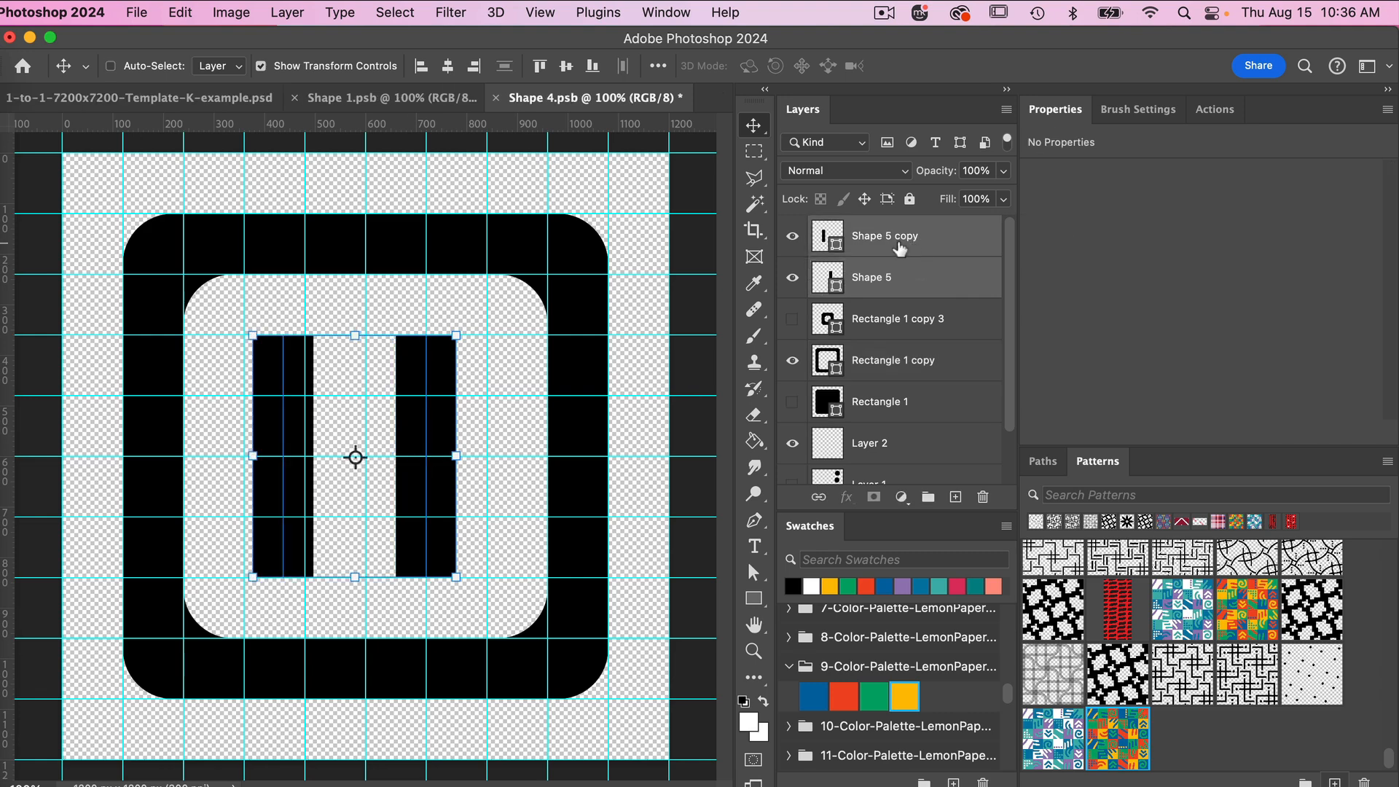
left_click_drag(454, 376, 458, 376)
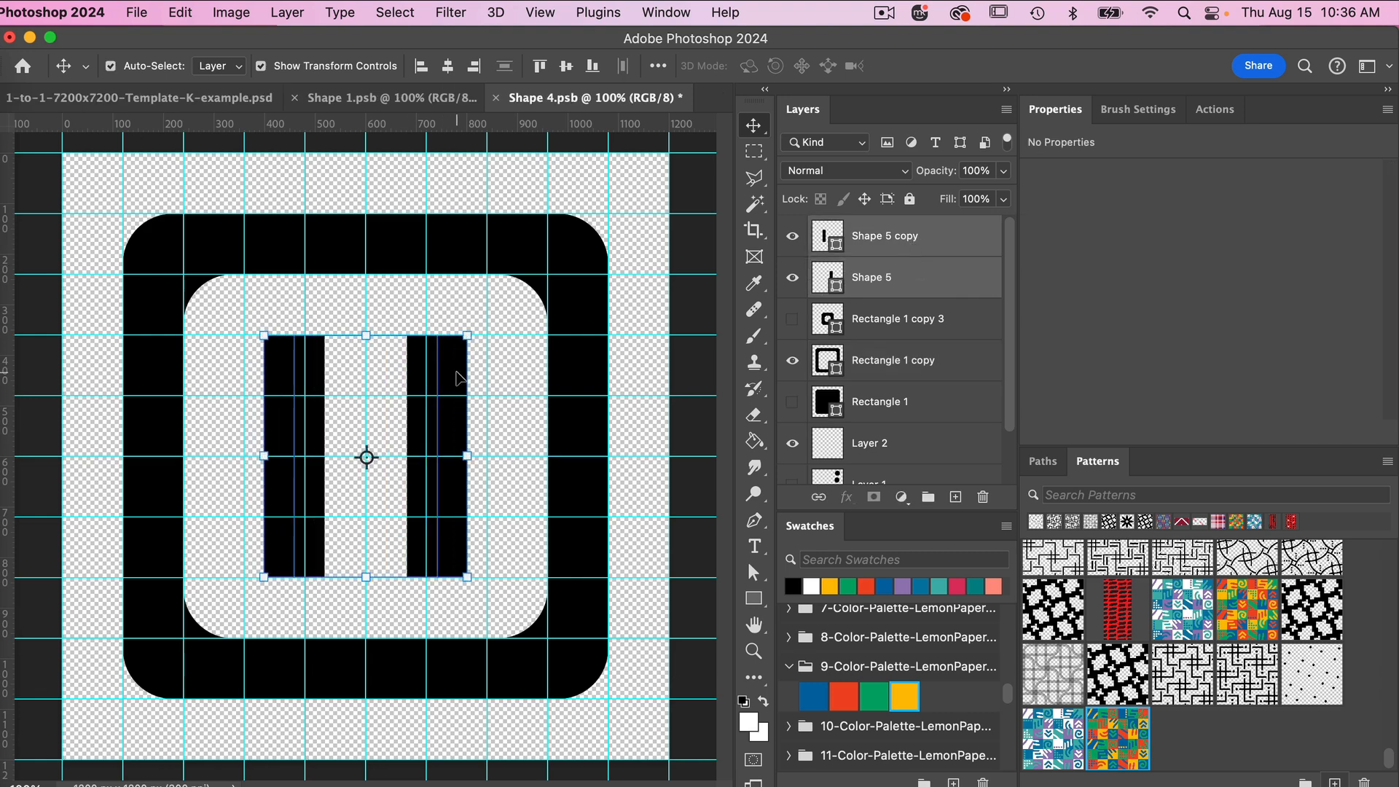
Give the left bar, Shape 5 copy, round stroke caps
left_click(878, 248)
key("u")
left_click(405, 66)
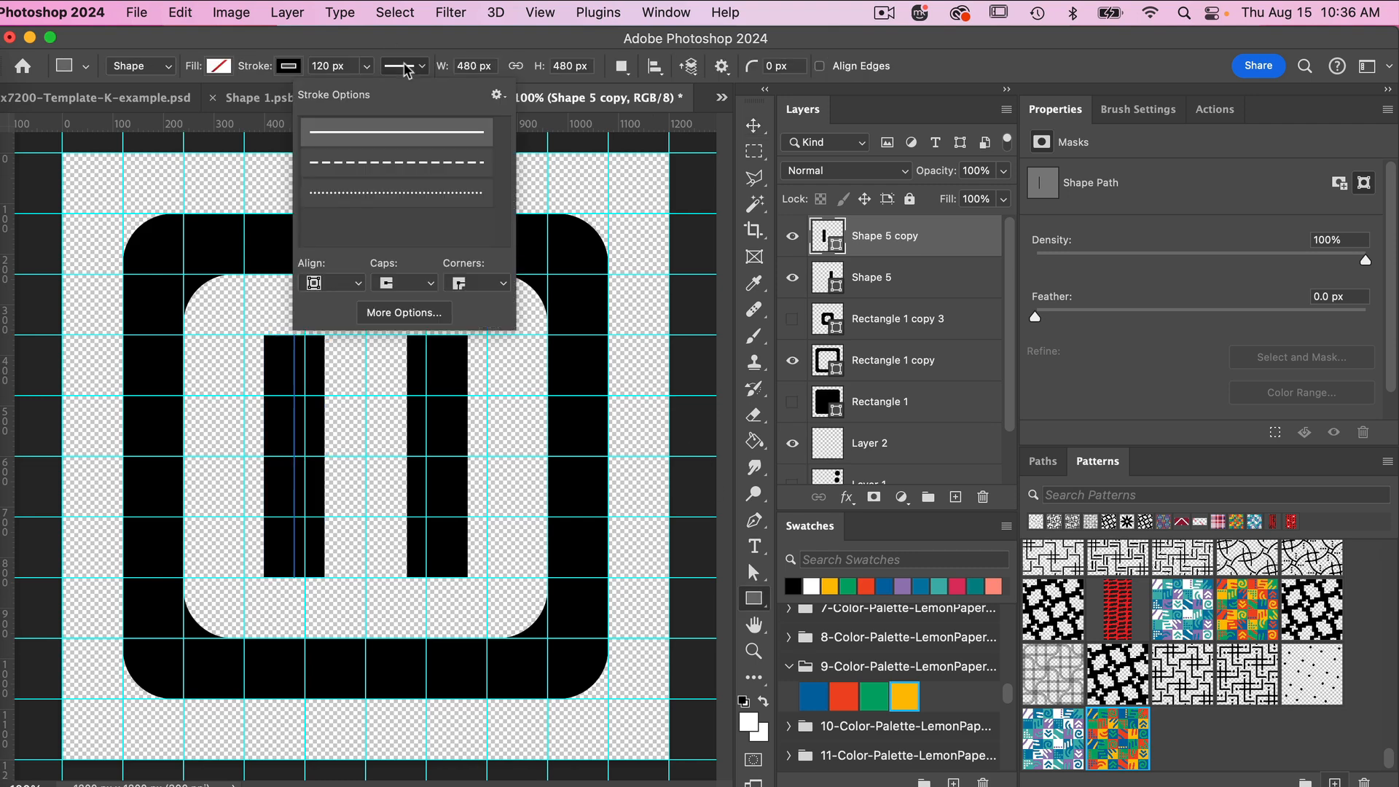
left_click(428, 283)
left_click(406, 298)
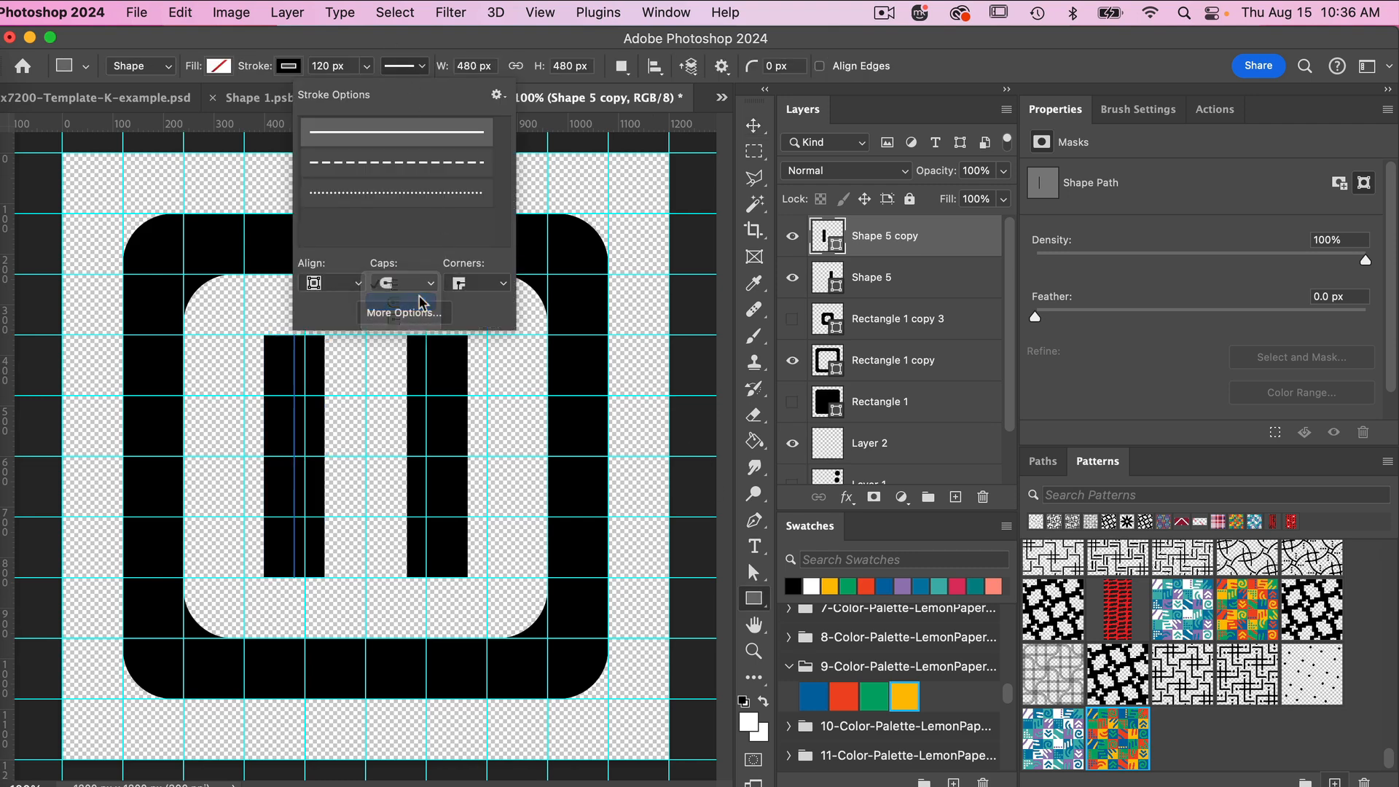
Give the right bar, Shape 5, round stroke caps to match the left bar
left_click(907, 289)
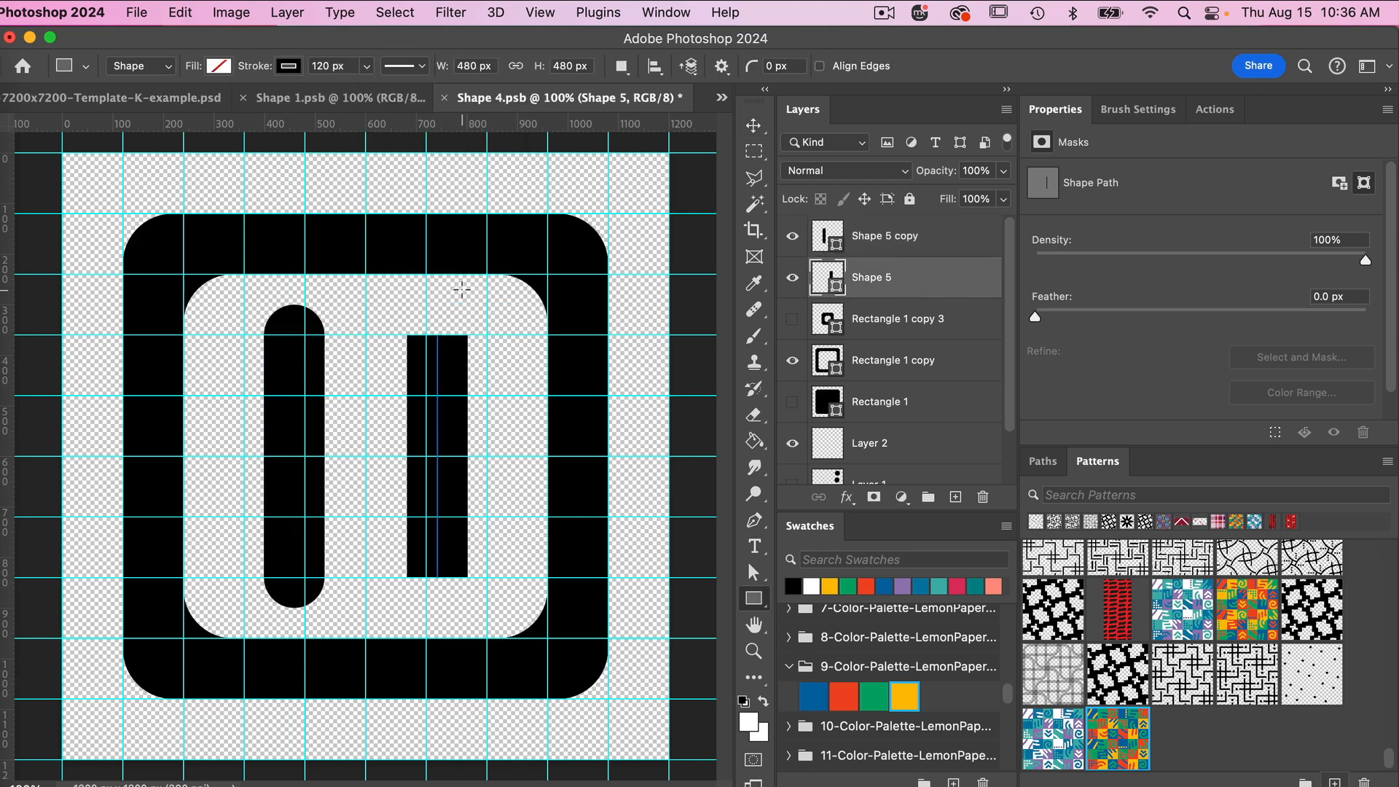
left_click(404, 66)
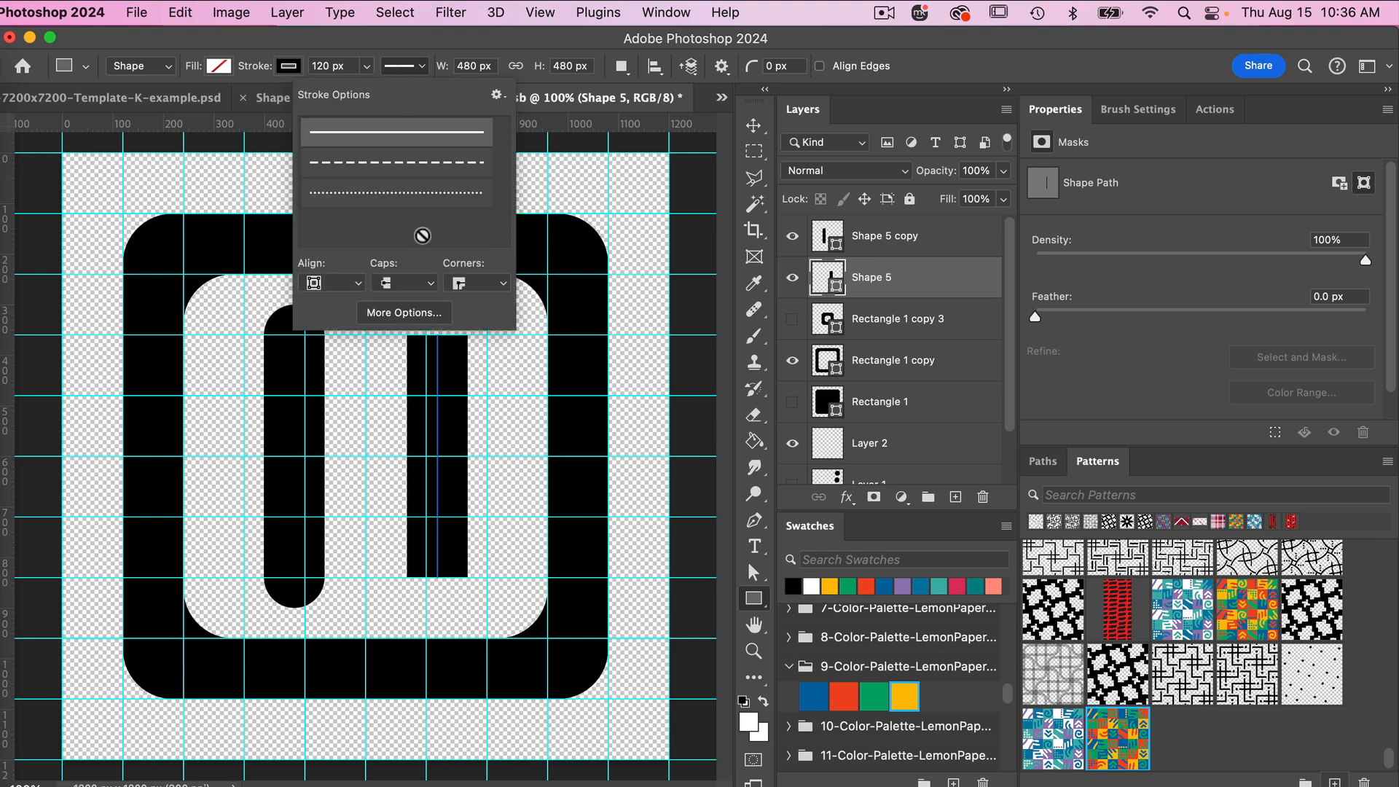
left_click(421, 284)
left_click(397, 316)
left_click(406, 288)
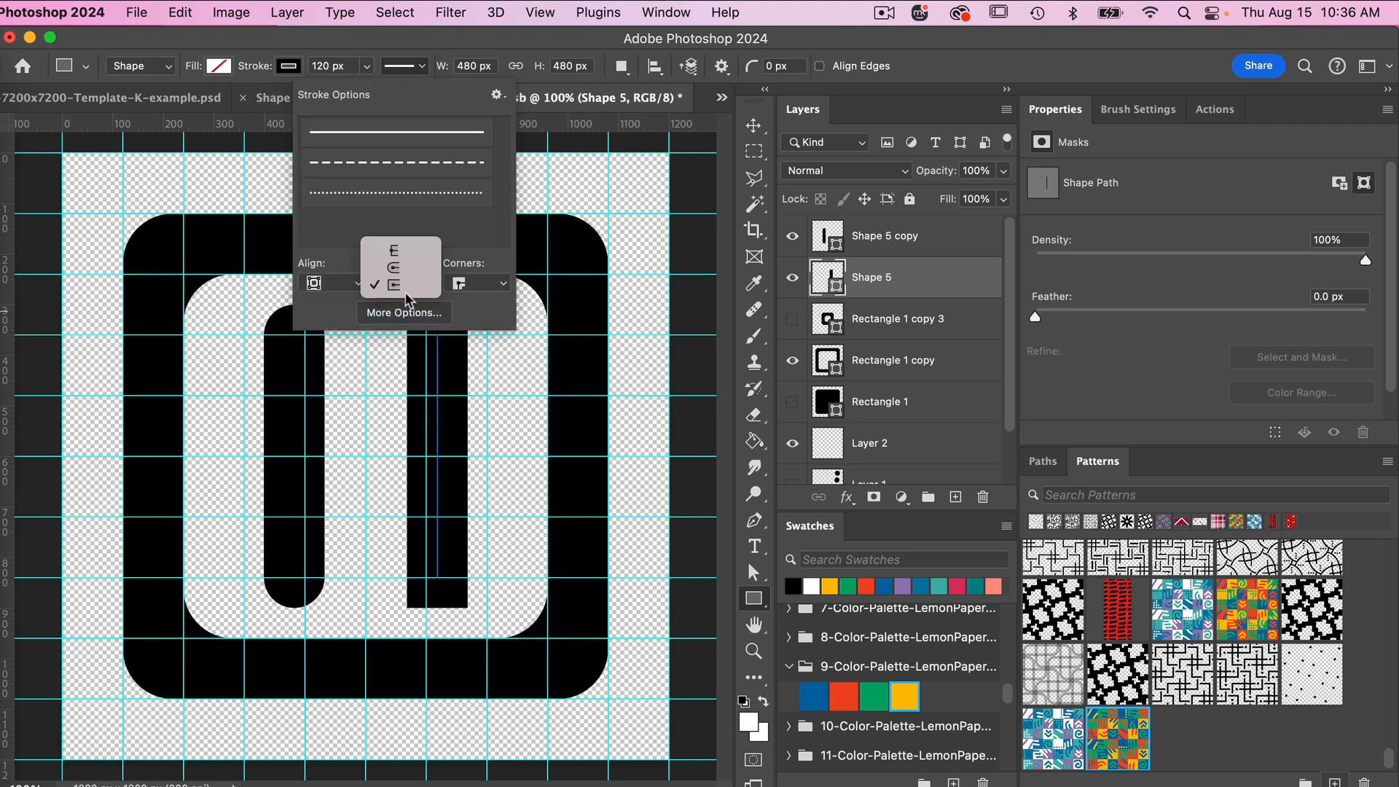
left_click(400, 270)
left_click(470, 49)
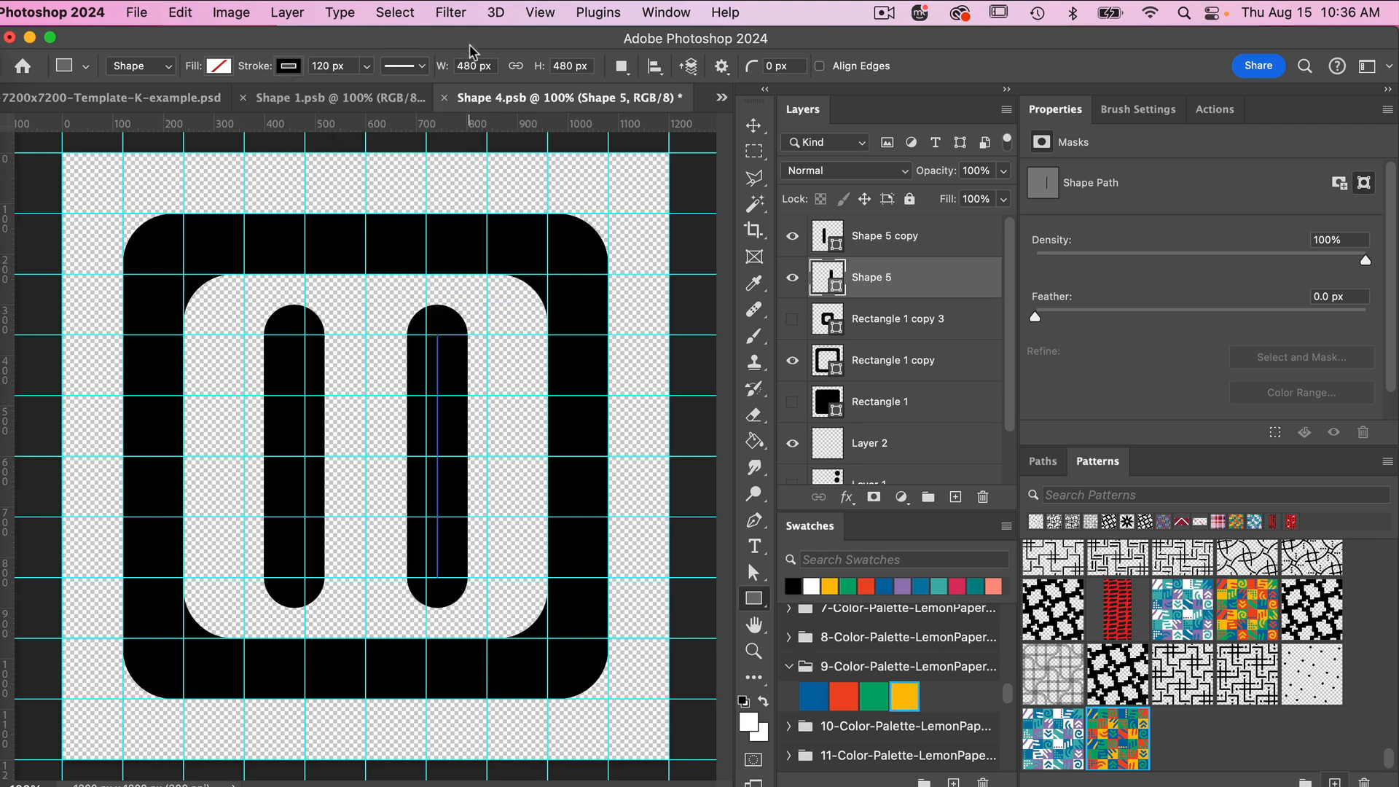
Shorten the right bar, Shape 5, from its top end to a path height of 360 px, and delete the left bar
left_click(754, 573)
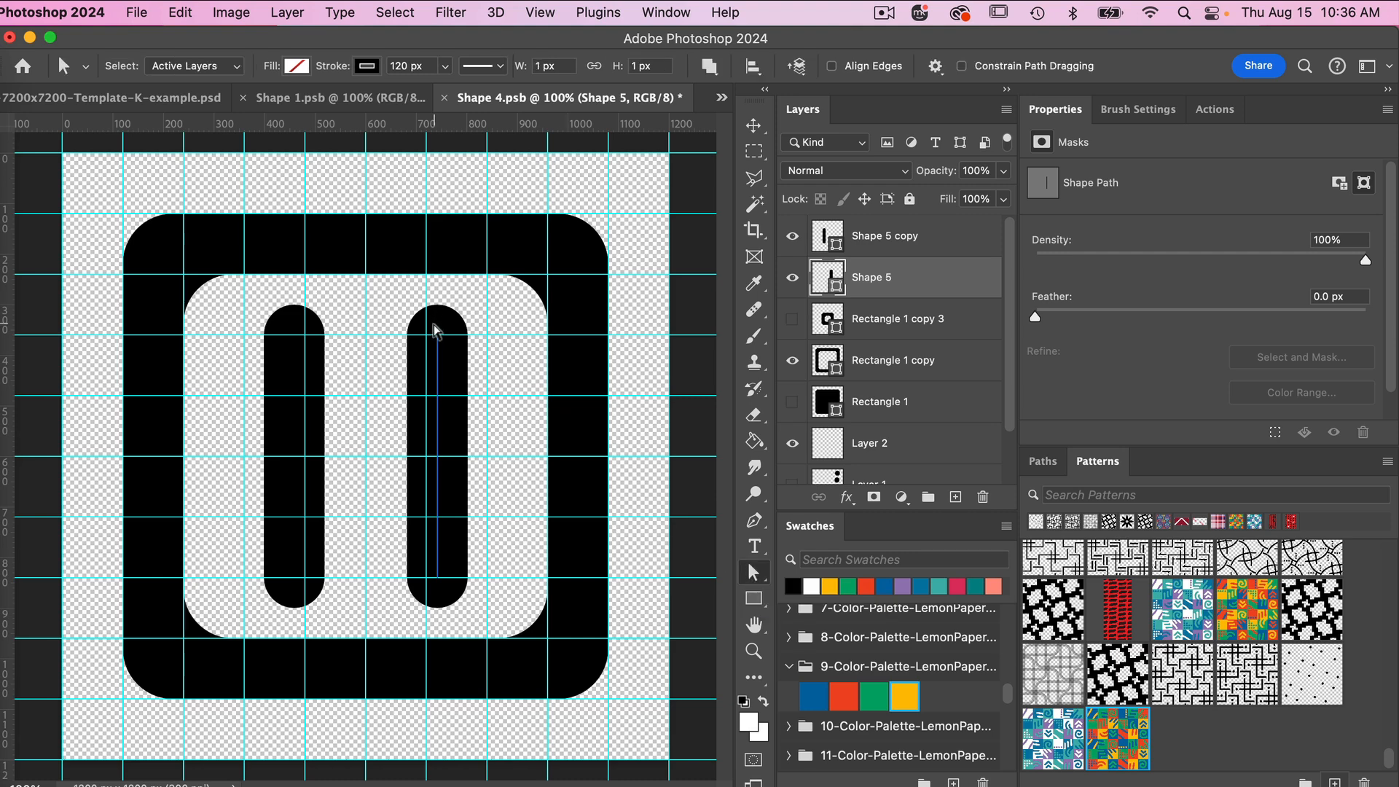
left_click_drag(438, 359, 438, 396)
left_click(877, 242)
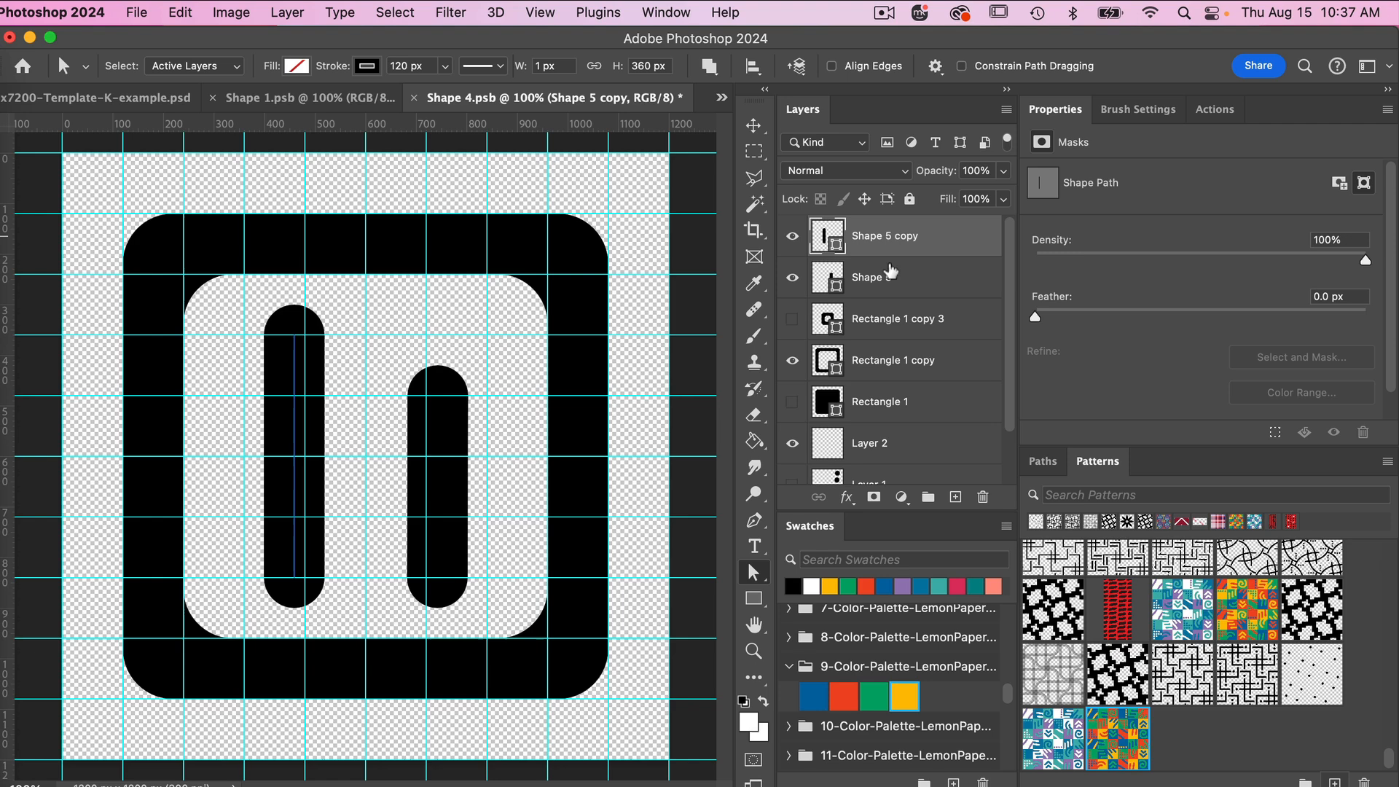
left_click(983, 497)
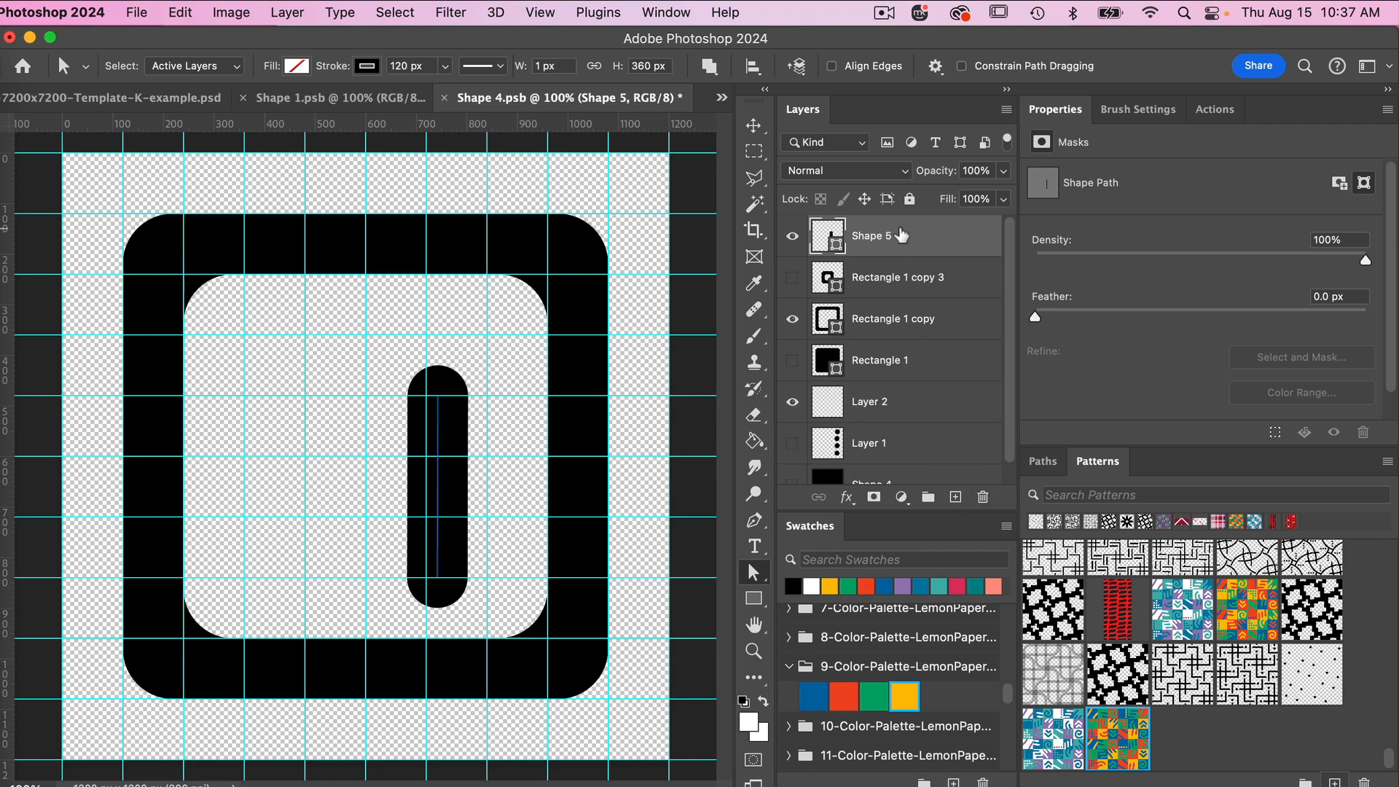
Duplicate the shortened bar, place the copy to its left, and centre the pair inside the ring
key("super+j")
key("v")
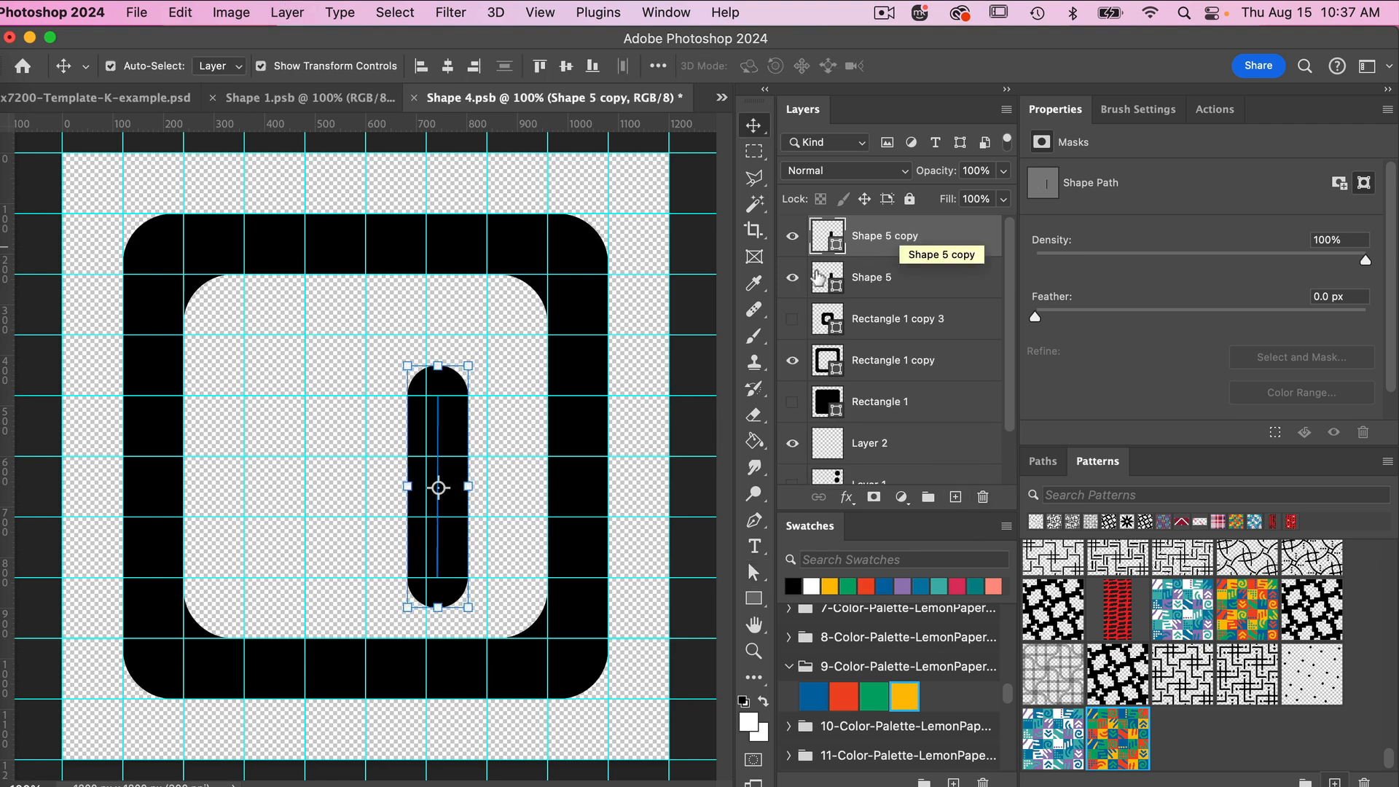
left_click_drag(456, 431, 319, 426)
left_click(913, 276, "shift")
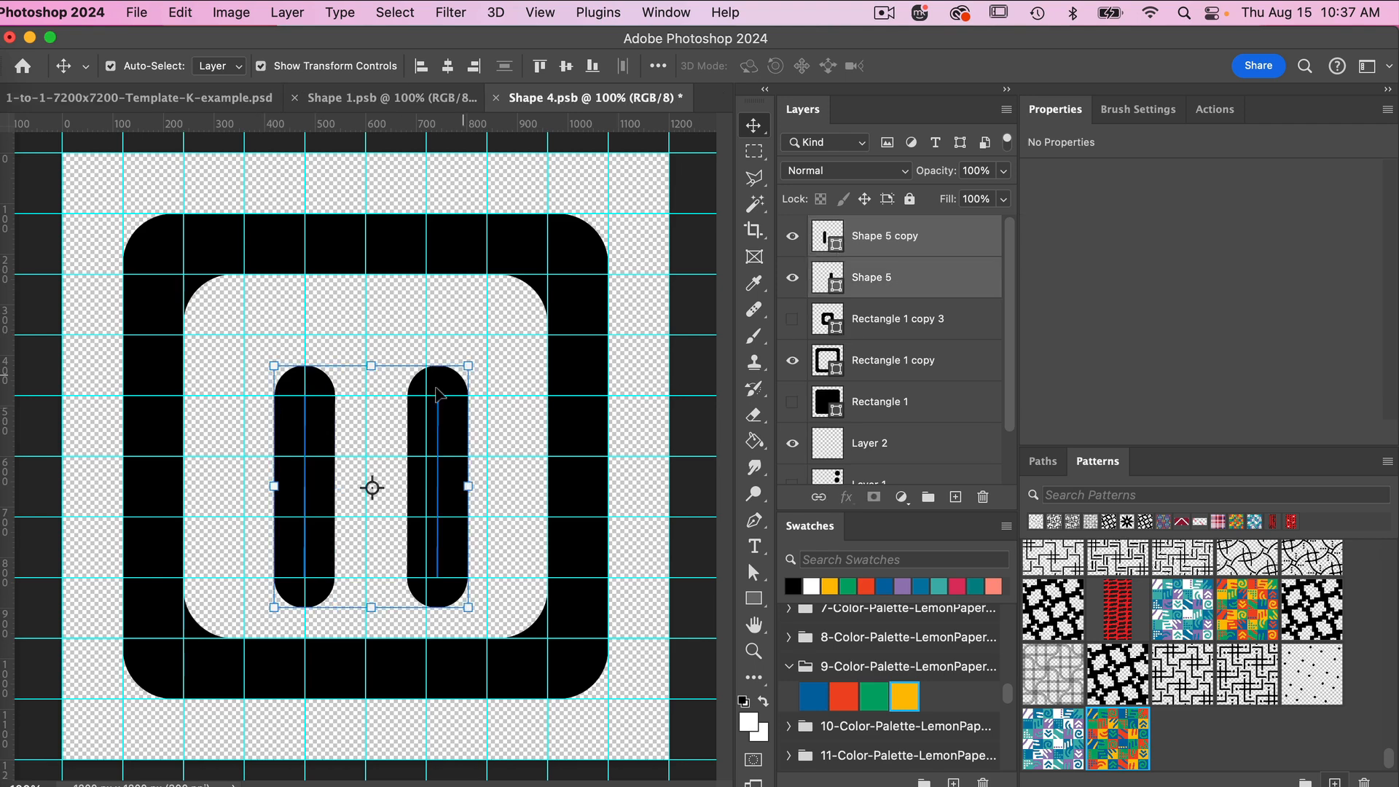
left_click_drag(458, 435, 455, 406)
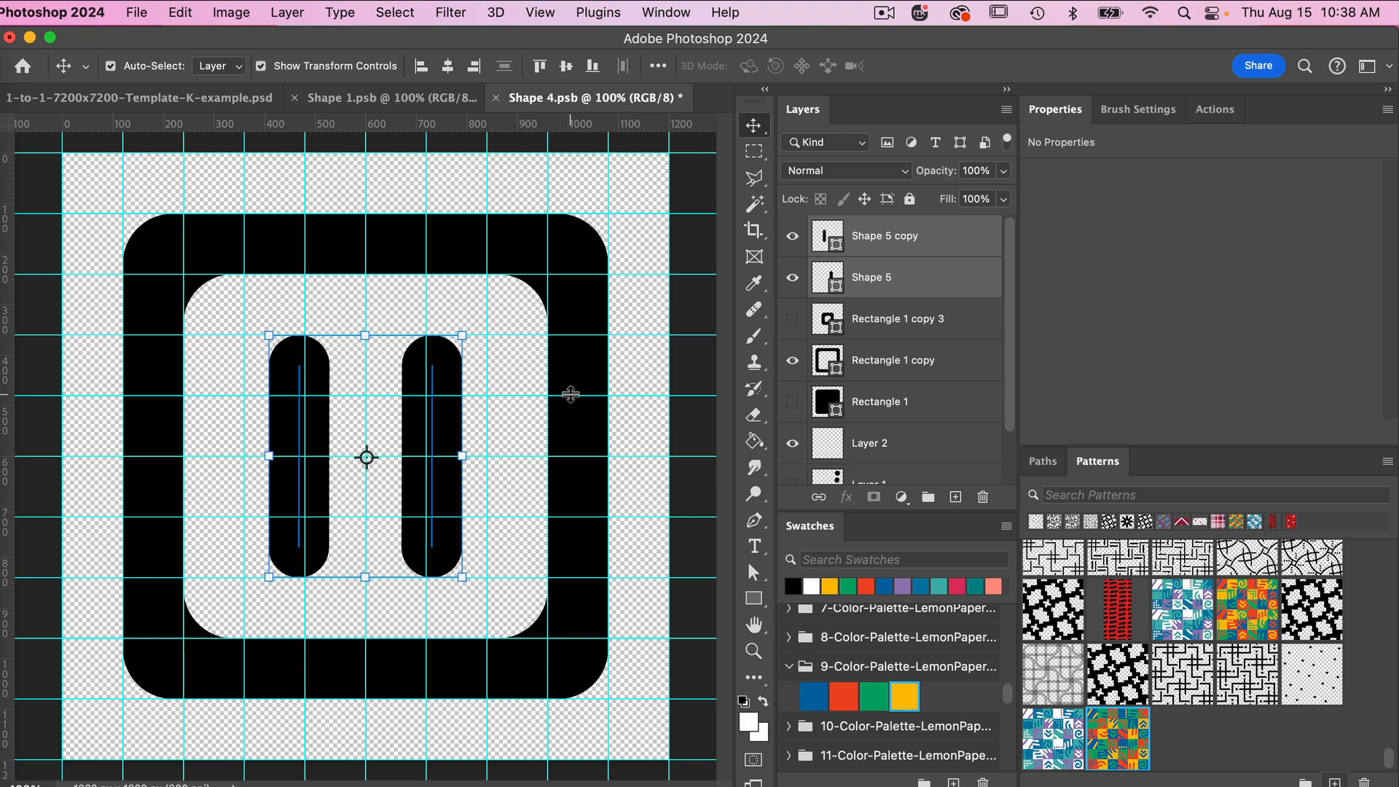
Save Shape 4.psb and check the shortened bars in the template document
key("super+s")
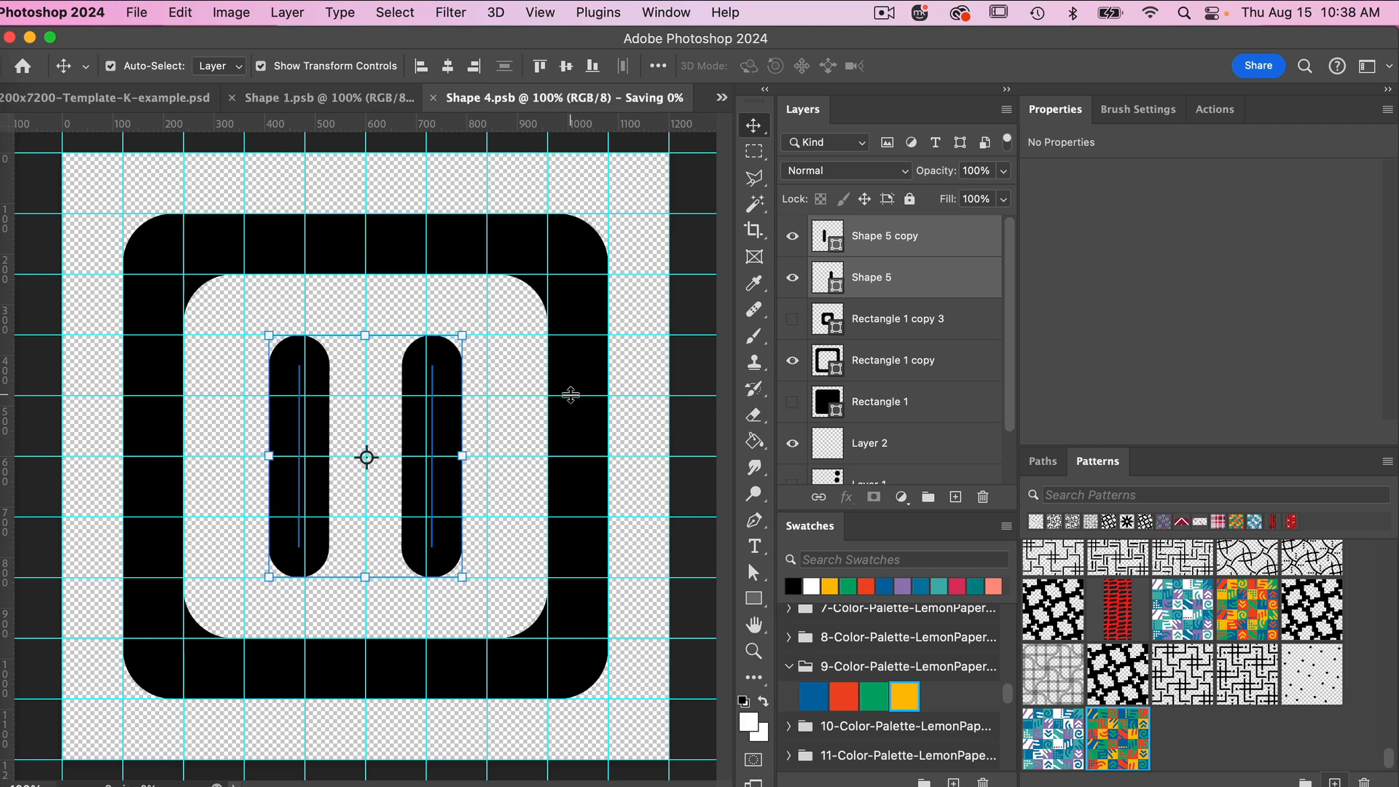
left_click(146, 97)
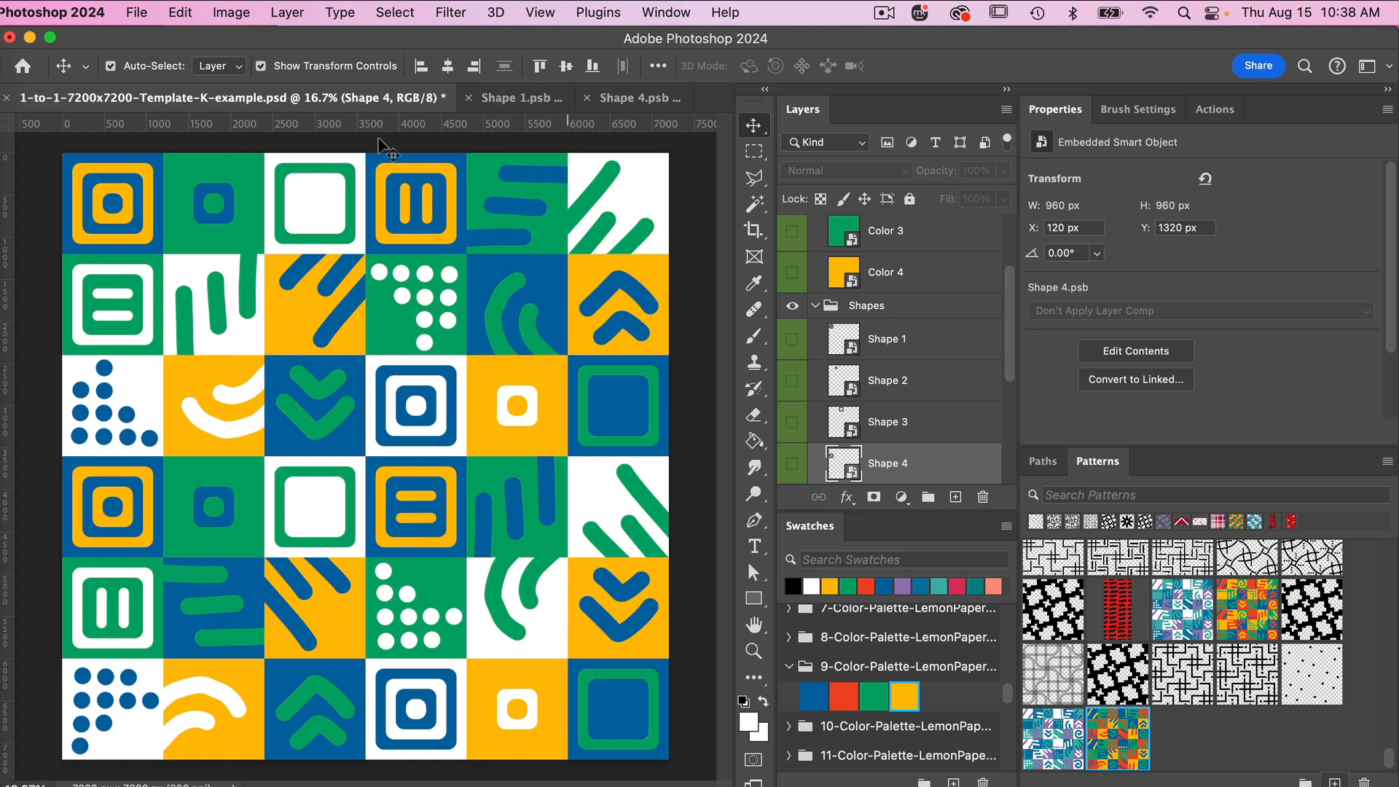
Open the contents of the Shape 5 smart object, hide its Layer 1 artwork and add an empty layer
scroll(901, 388, "down", 3)
left_click(903, 408)
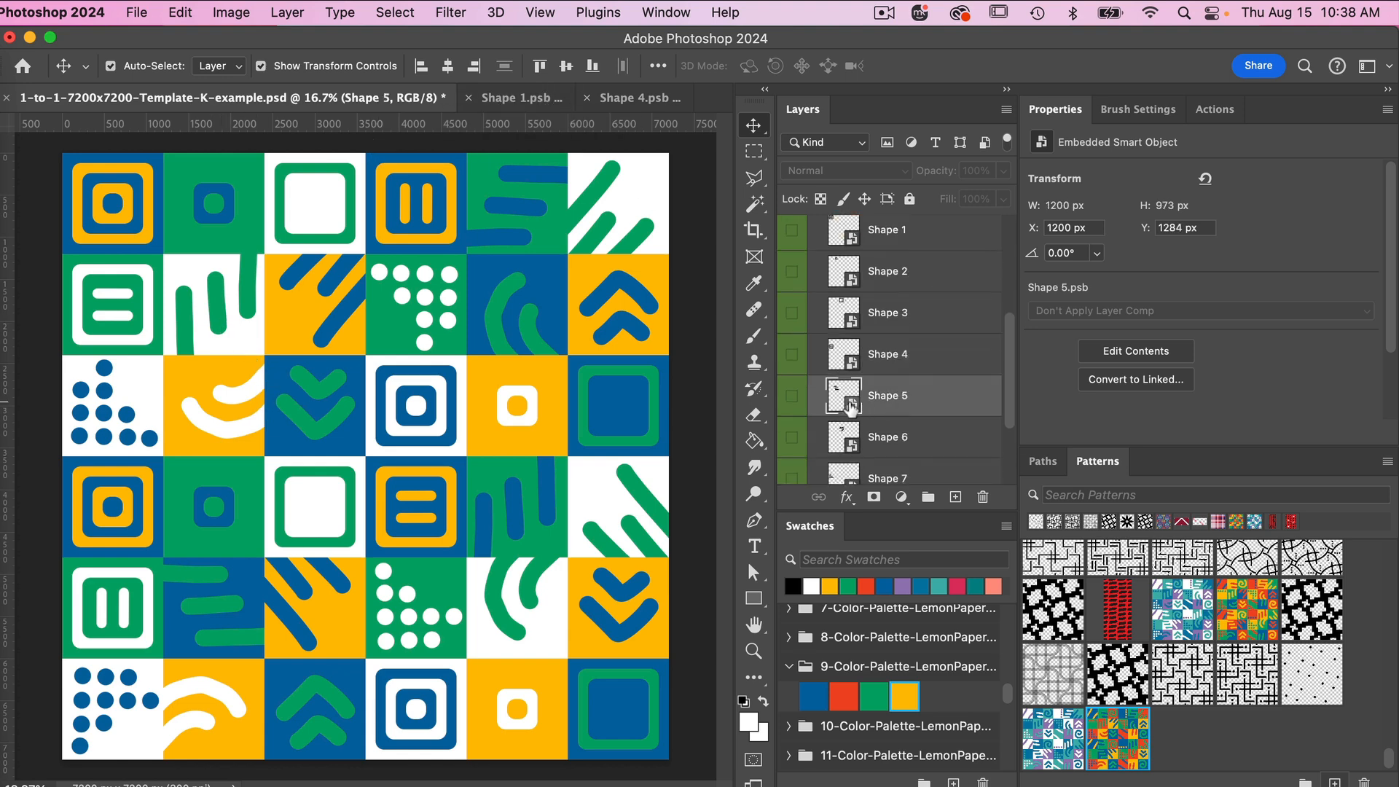
double_click(846, 406)
left_click(793, 238)
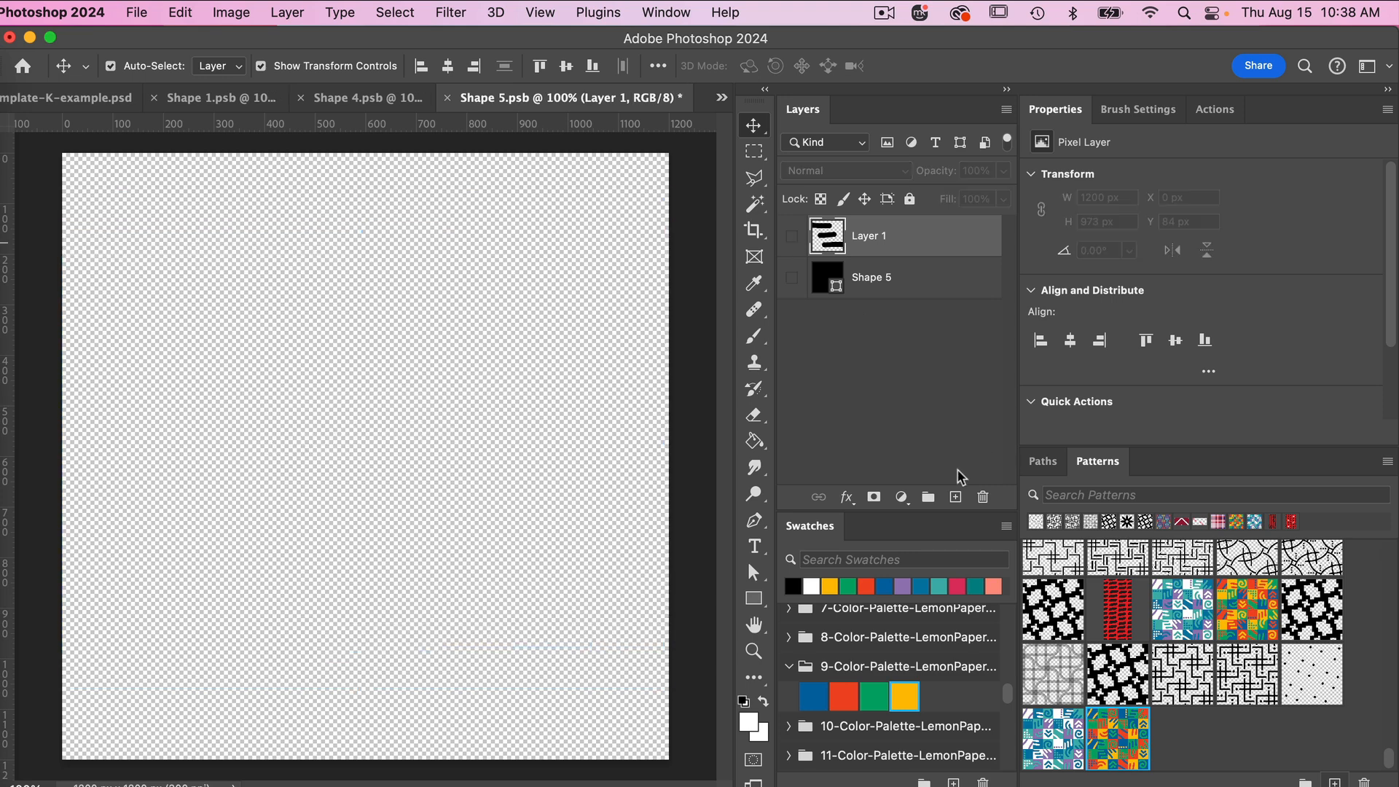
left_click(956, 496)
Duplicate the two bar layers from Shape 4.psb into Shape 5.psb and switch to Shape 5.psb
left_click(376, 96)
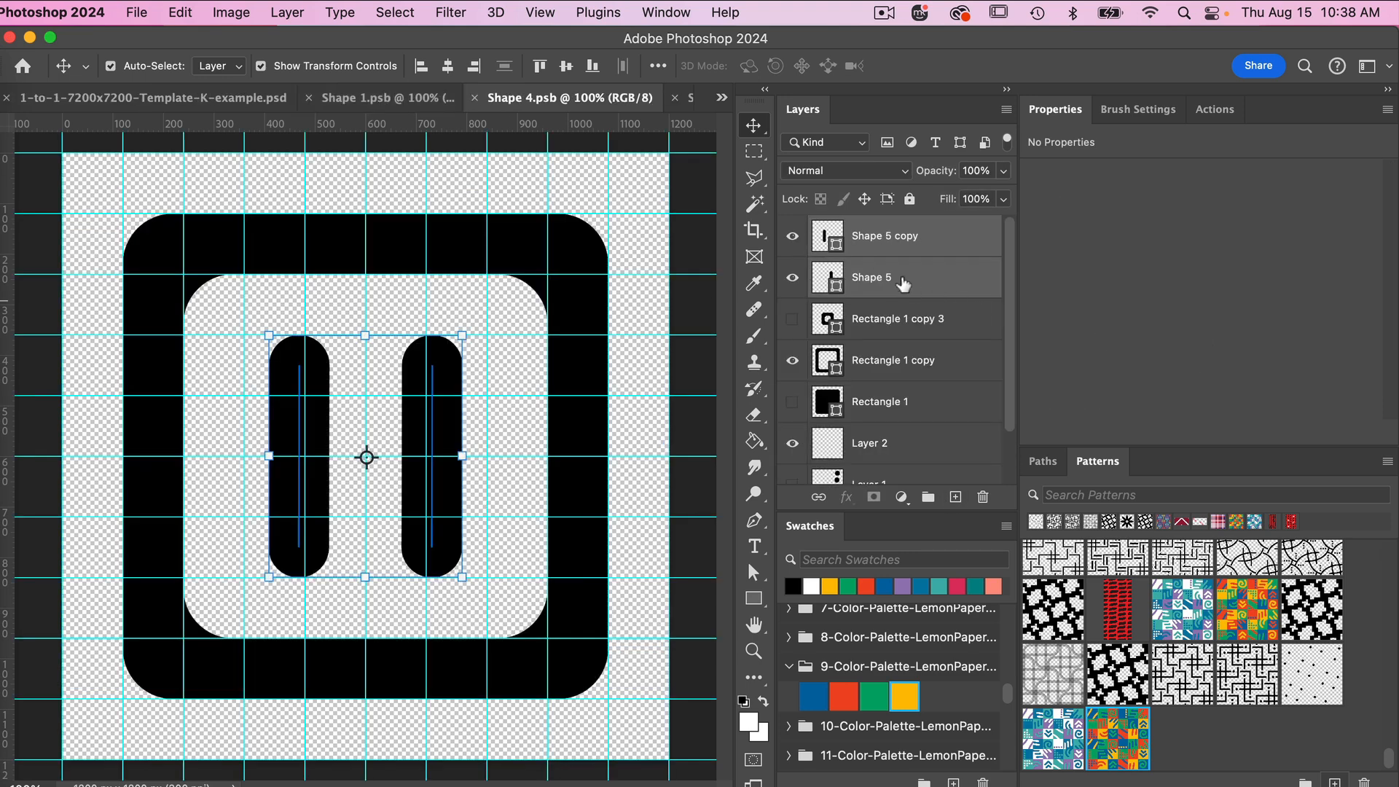
right_click(916, 244)
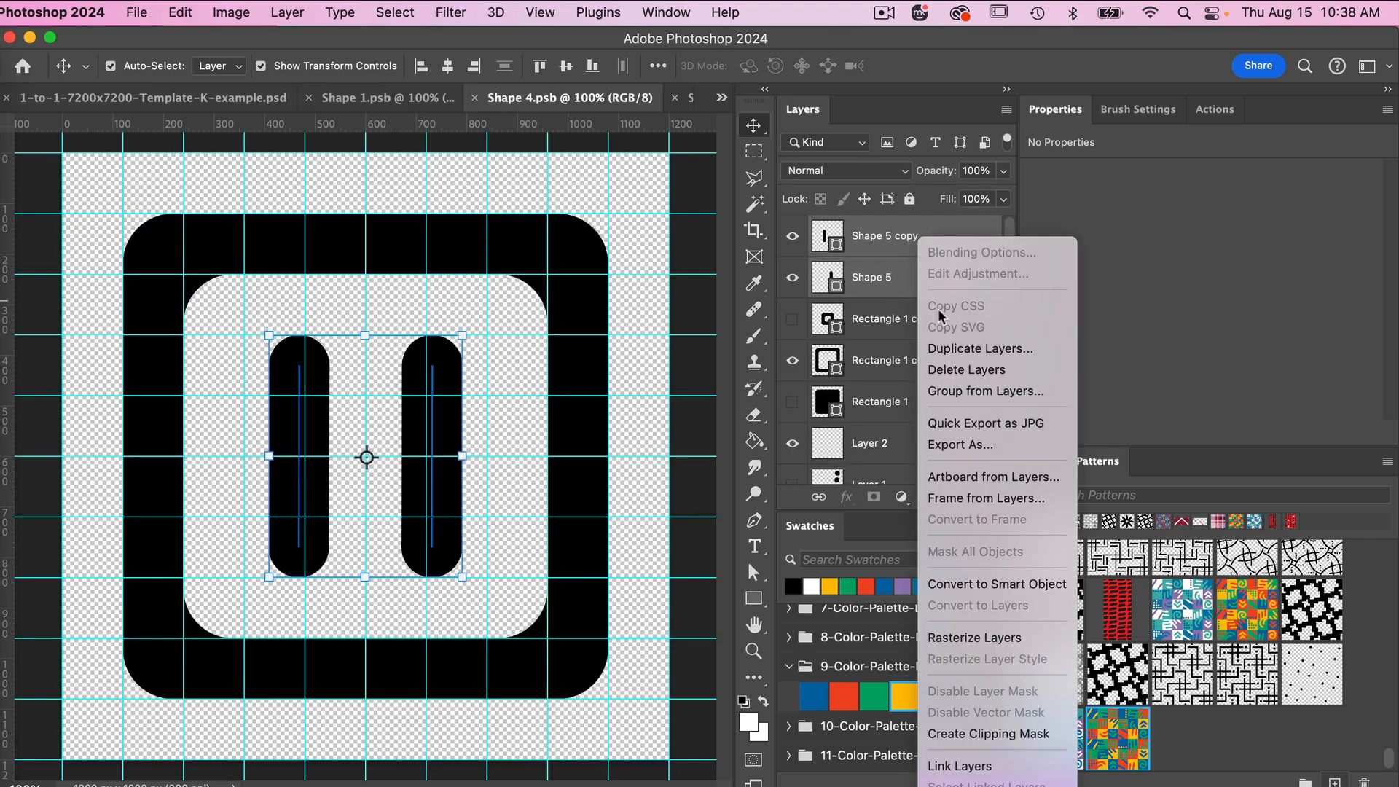
left_click(947, 352)
left_click(508, 437)
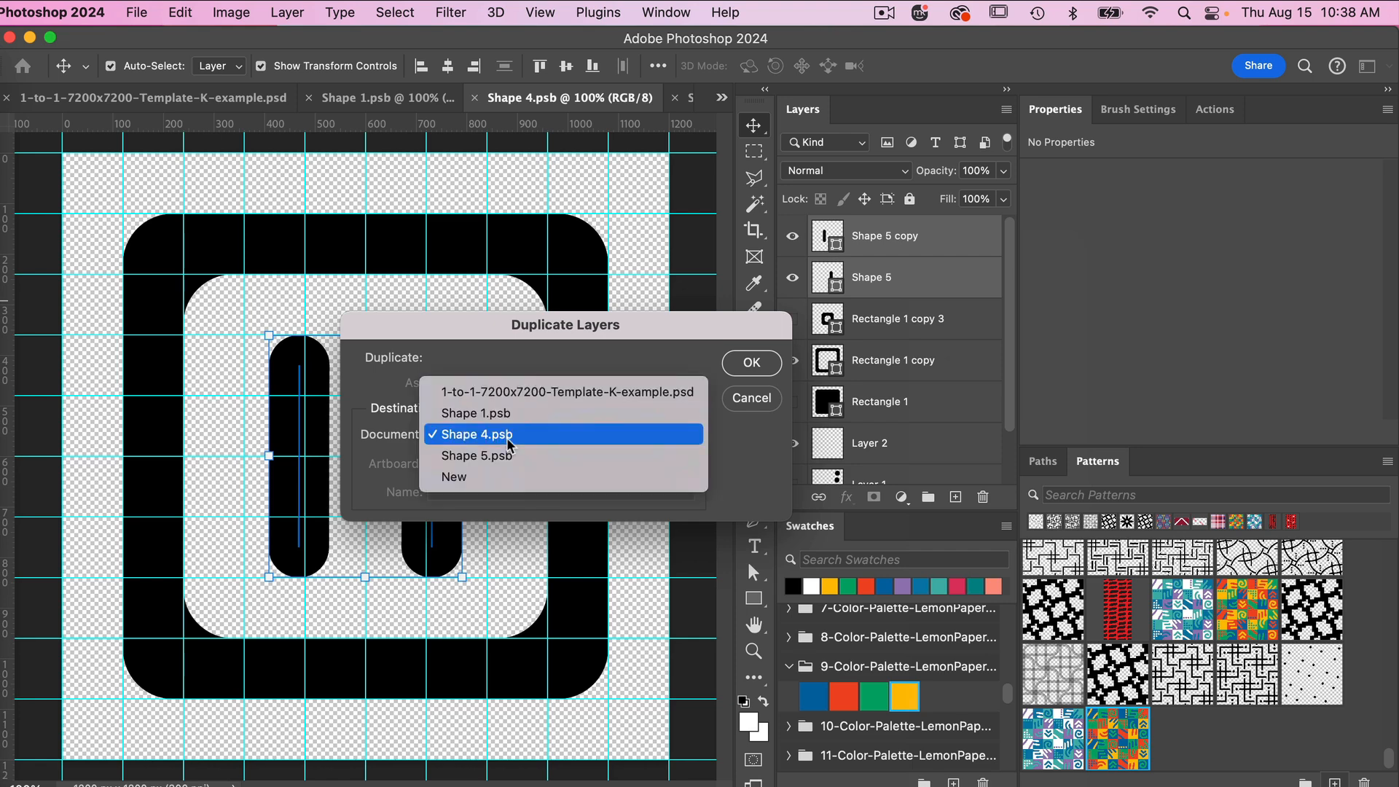
left_click(502, 454)
left_click(752, 362)
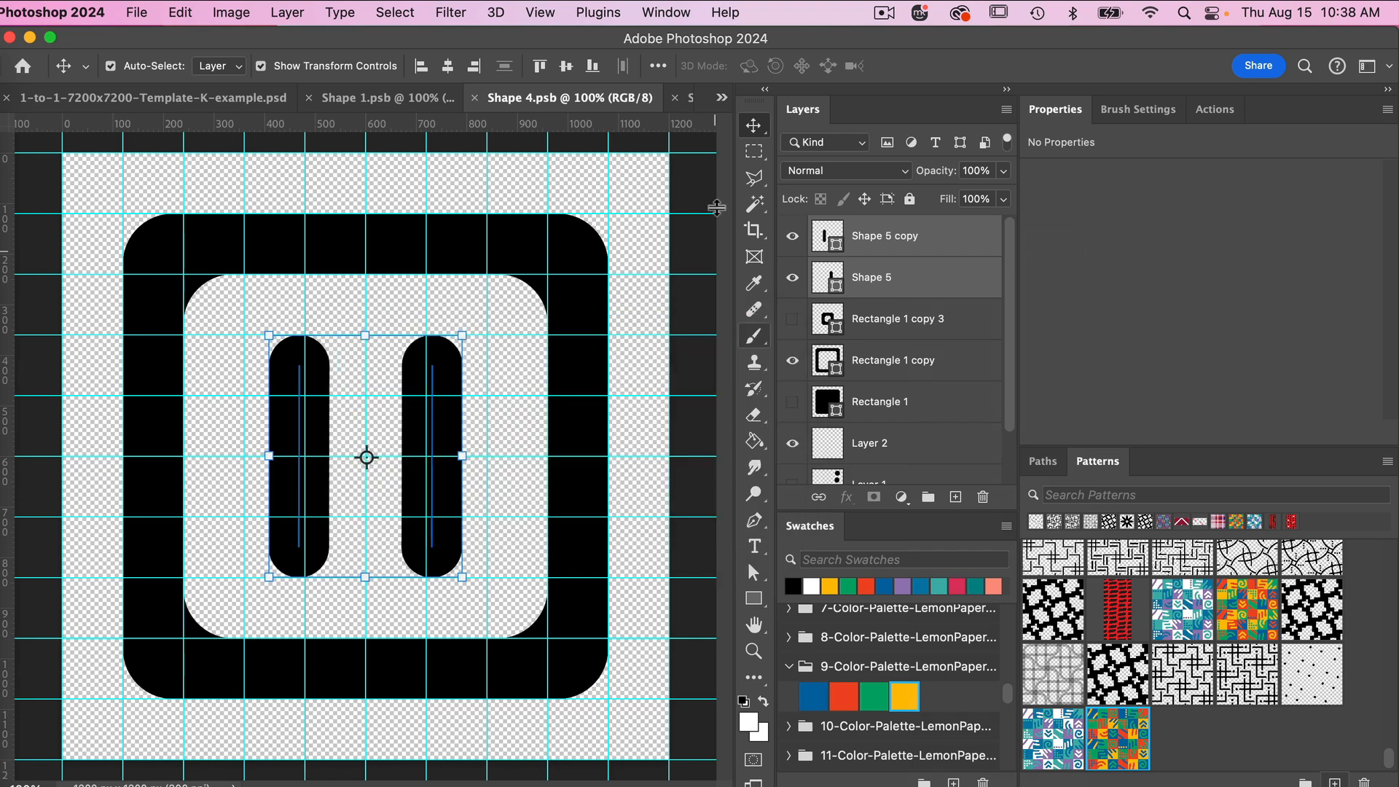
left_click(689, 98)
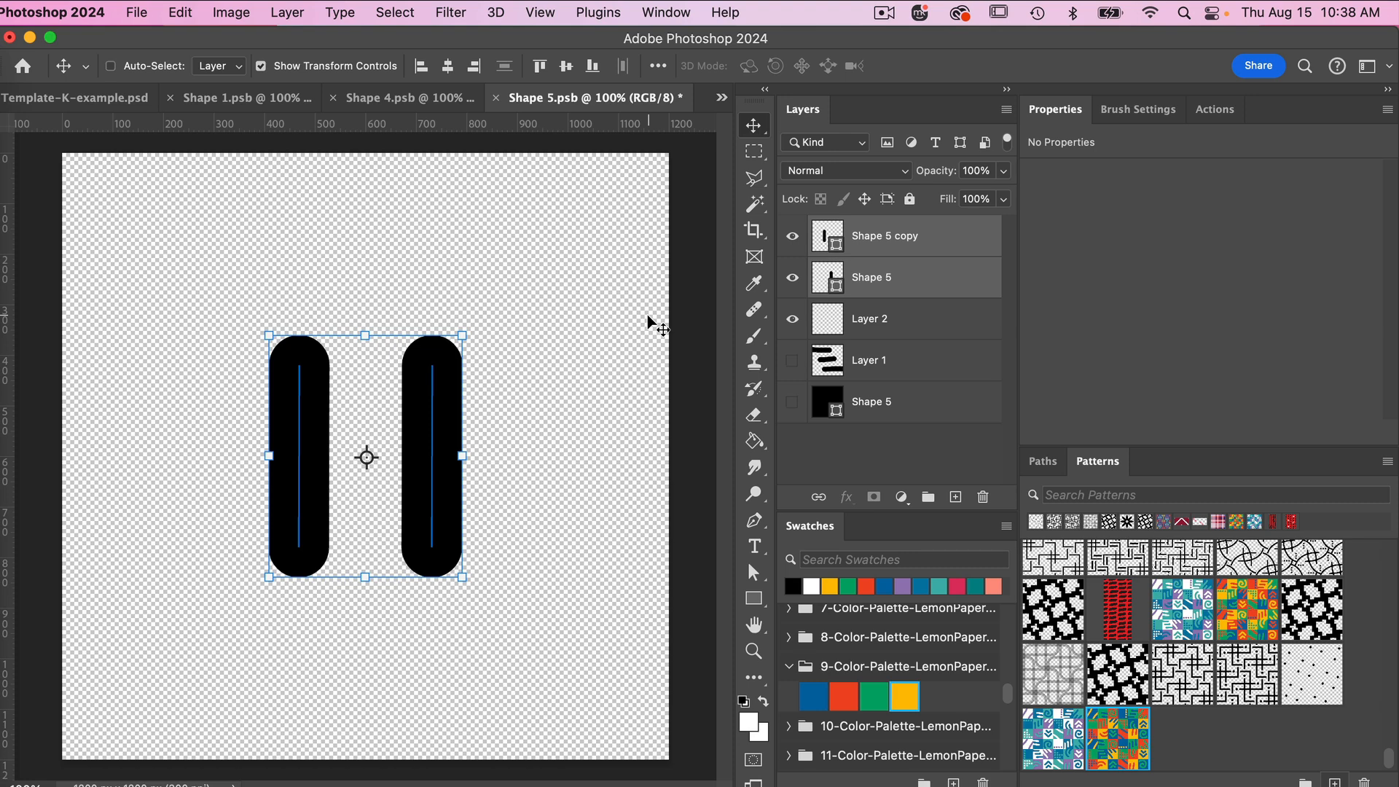
Save Shape 5.psb, check it in the template, and close Shape 1.psb with its changes saved
key("cmd+s")
left_click(98, 102)
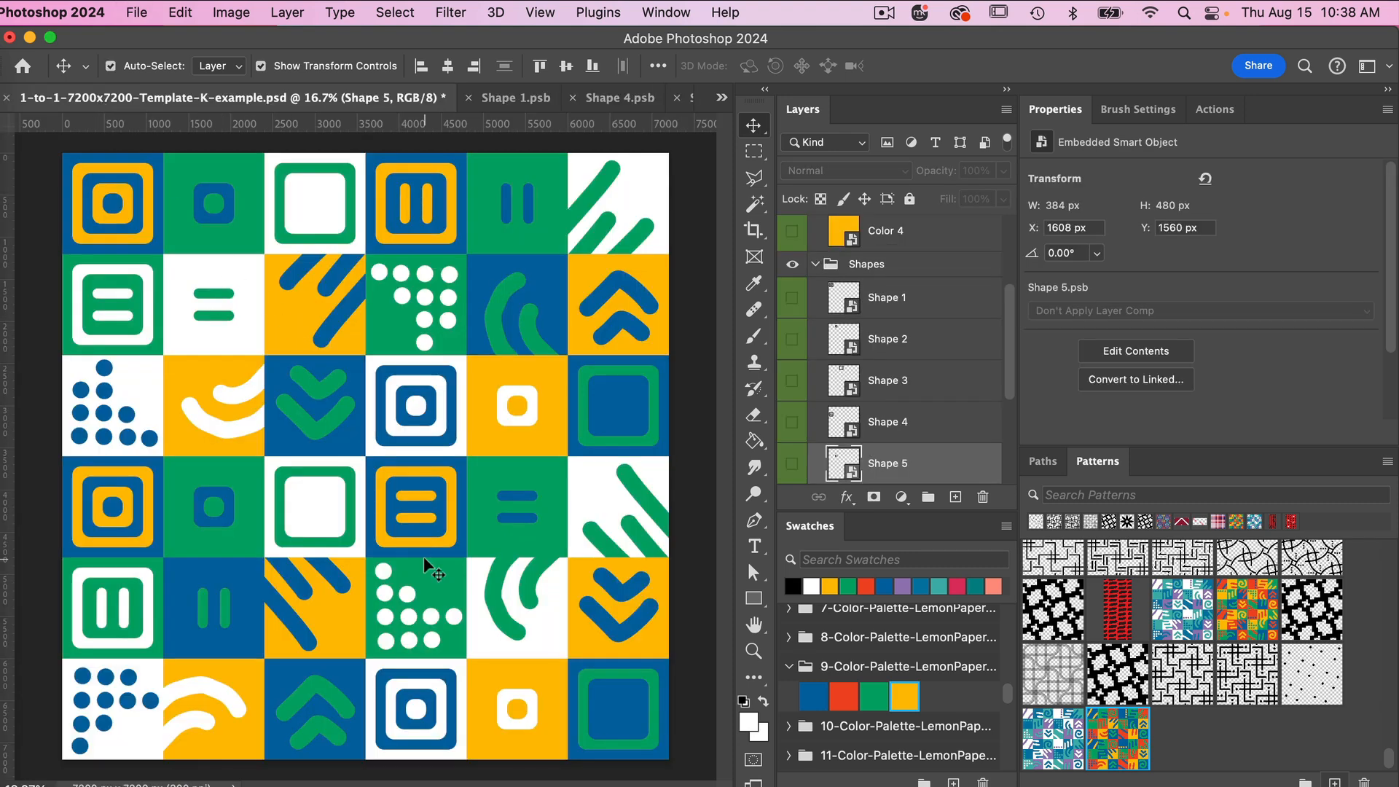
left_click(471, 102)
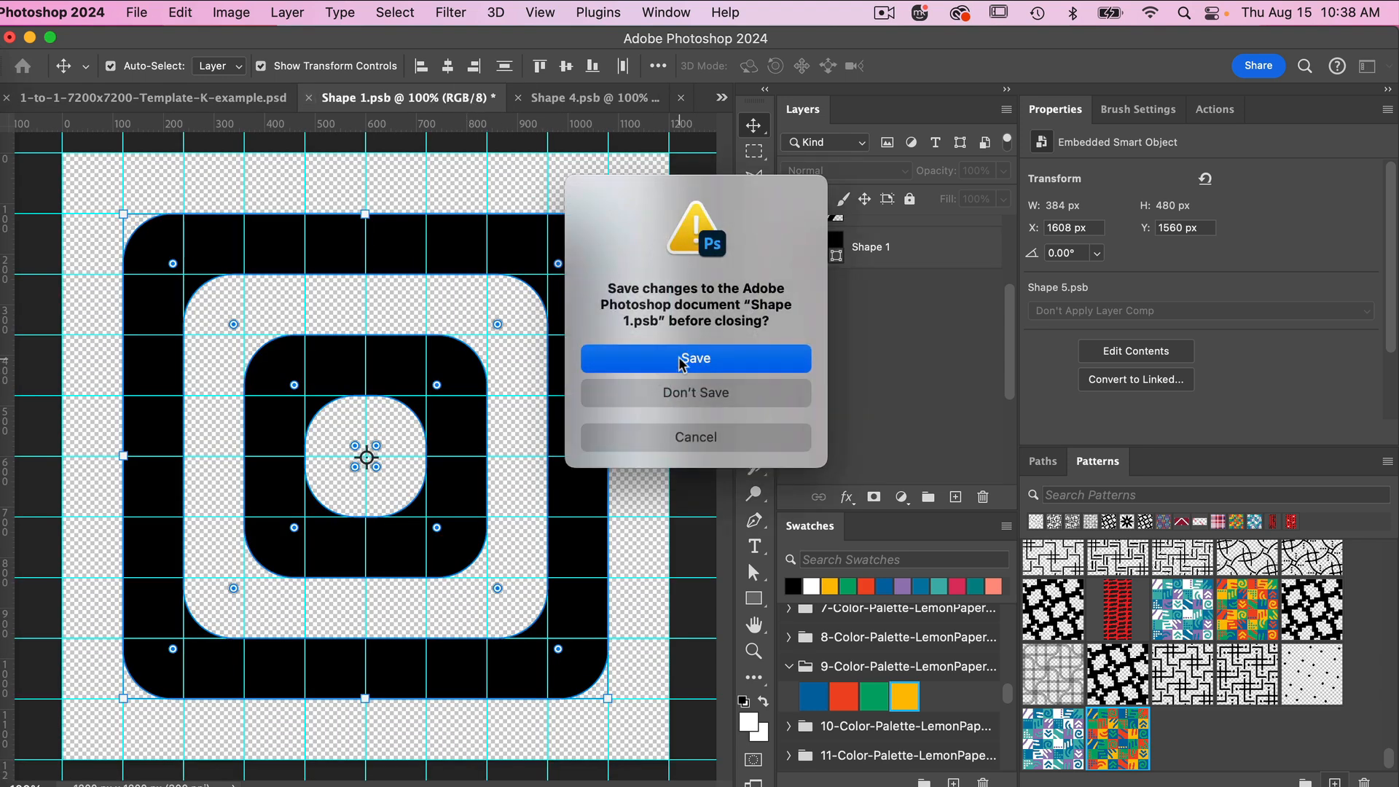
left_click(685, 360)
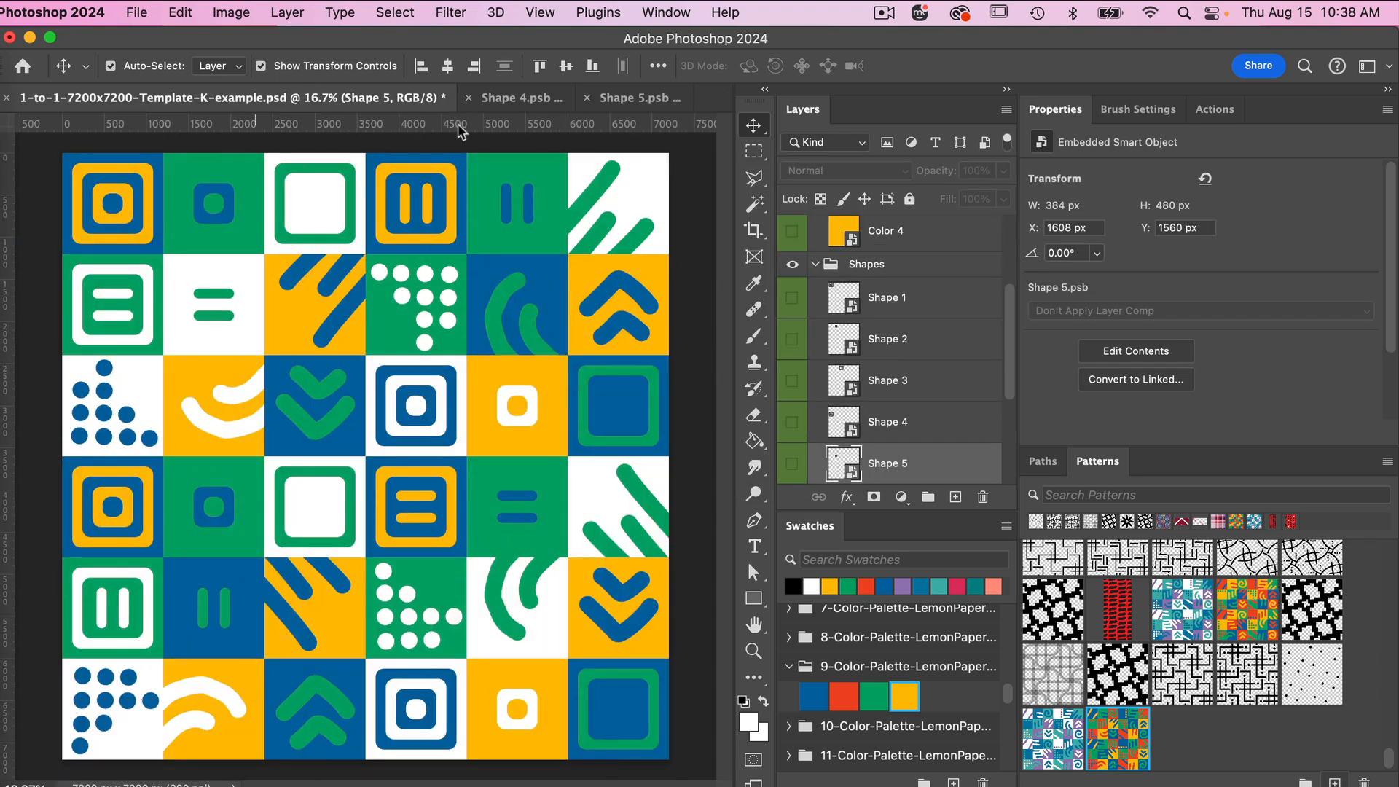
Open the contents of the Shape 6 smart object, hide its diagonal-stripe Layer 1 and add an empty layer
scroll(900, 404, "down", 3)
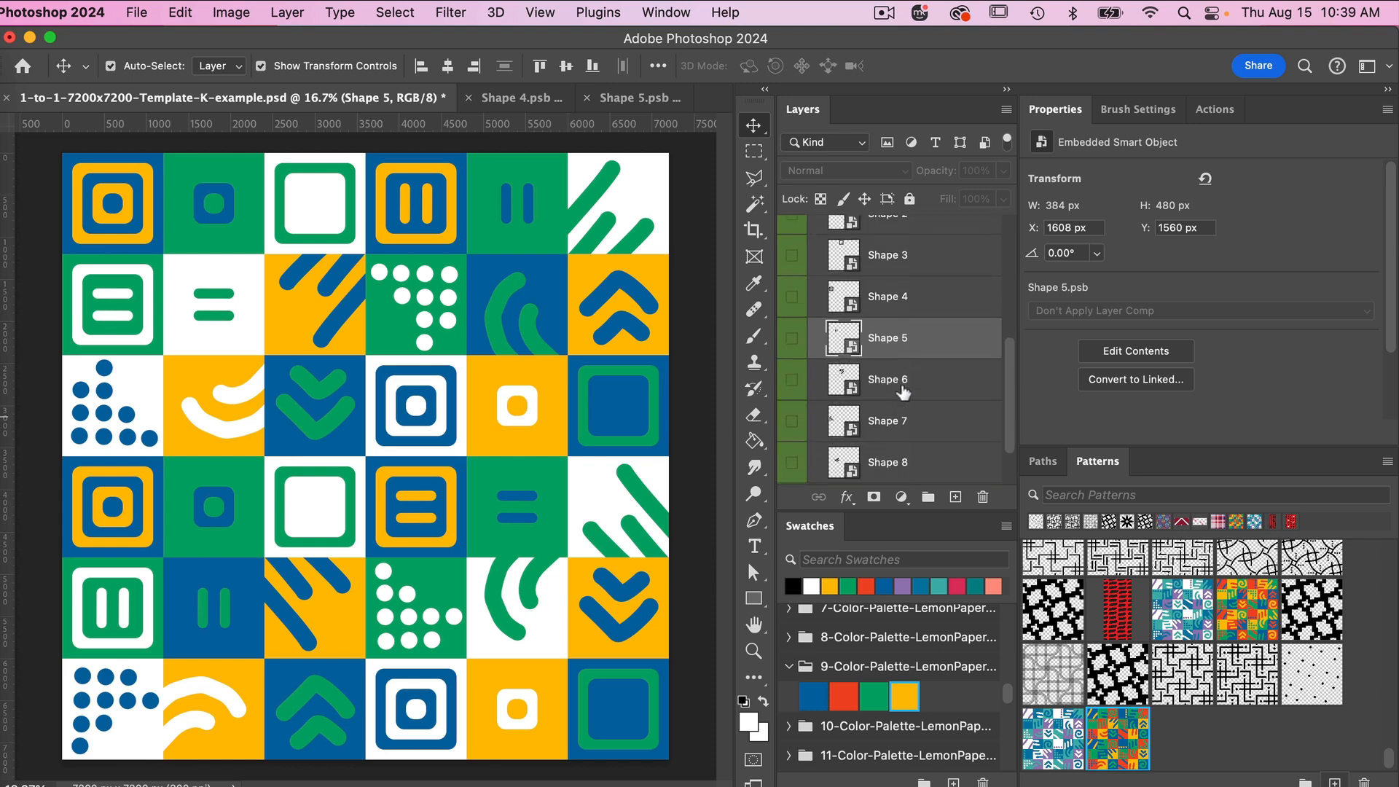
left_click(903, 392)
double_click(852, 391)
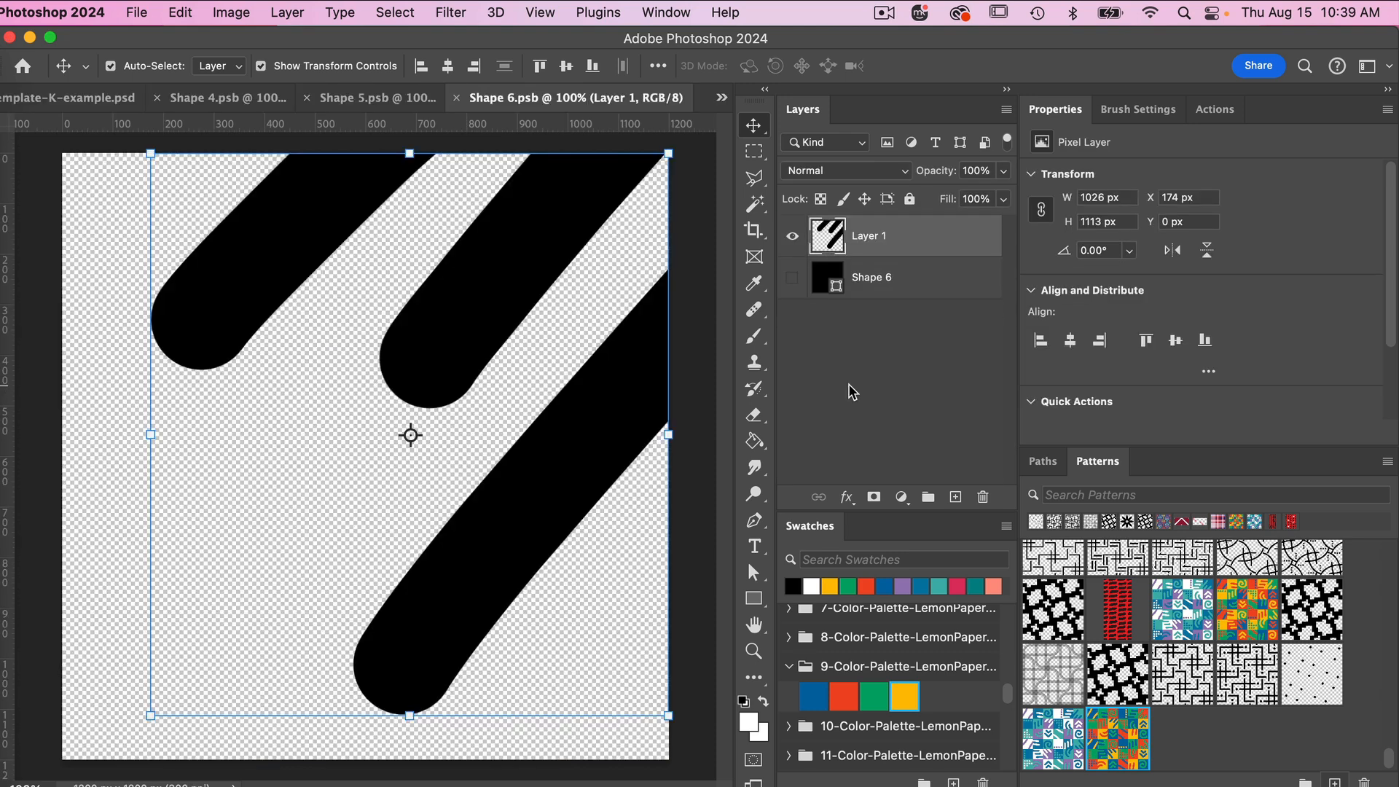
left_click(792, 236)
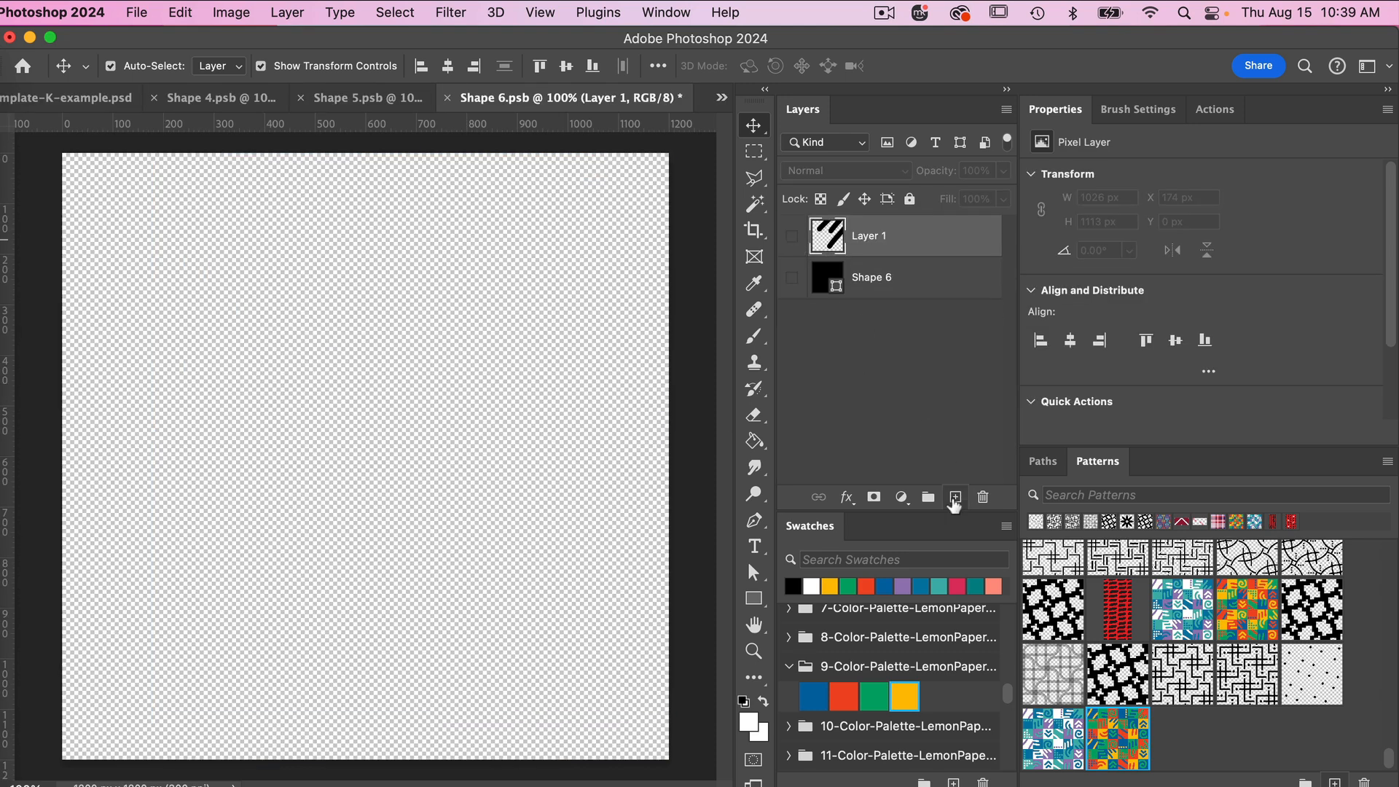
left_click(954, 497)
Duplicate the two bar layers from Shape 5.psb into Shape 6.psb
left_click(387, 97)
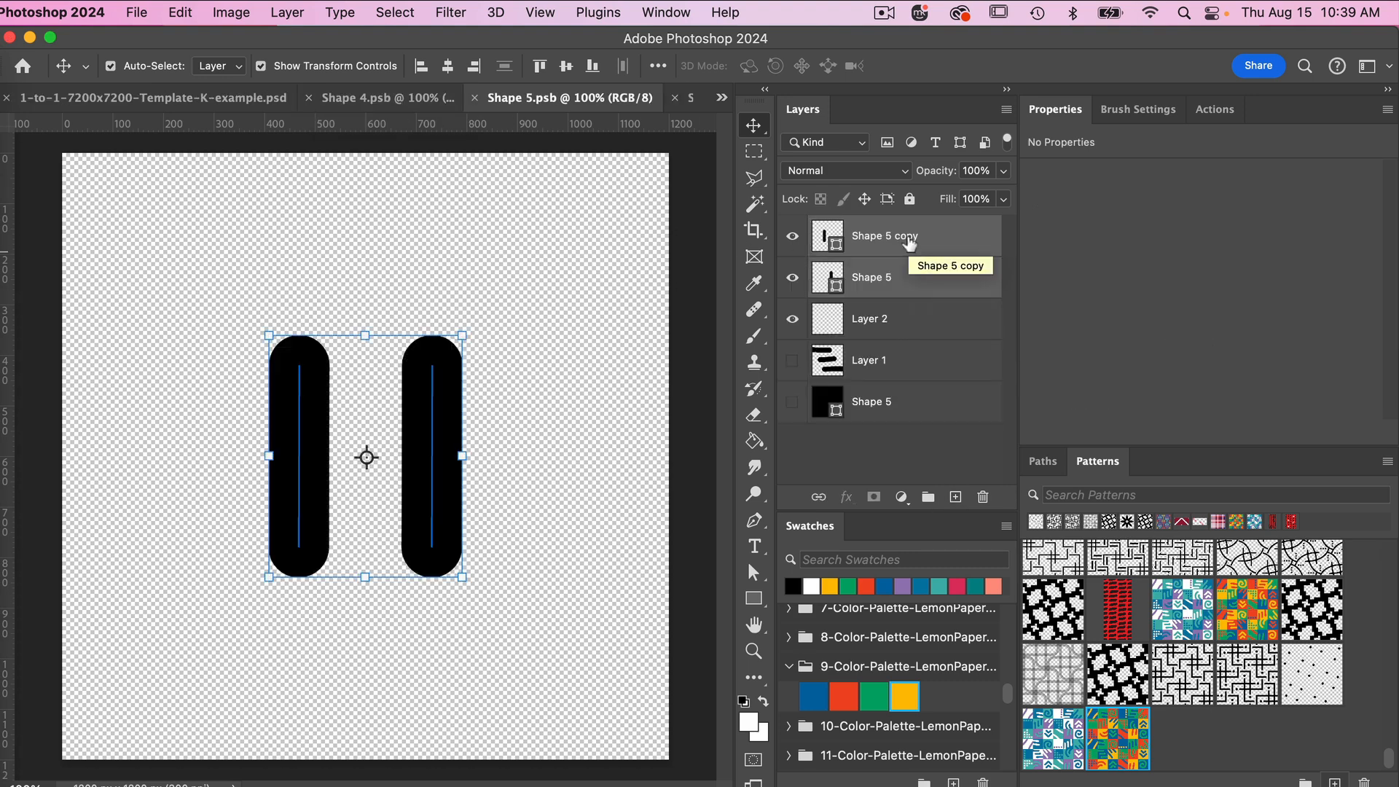
right_click(909, 242)
left_click(956, 342)
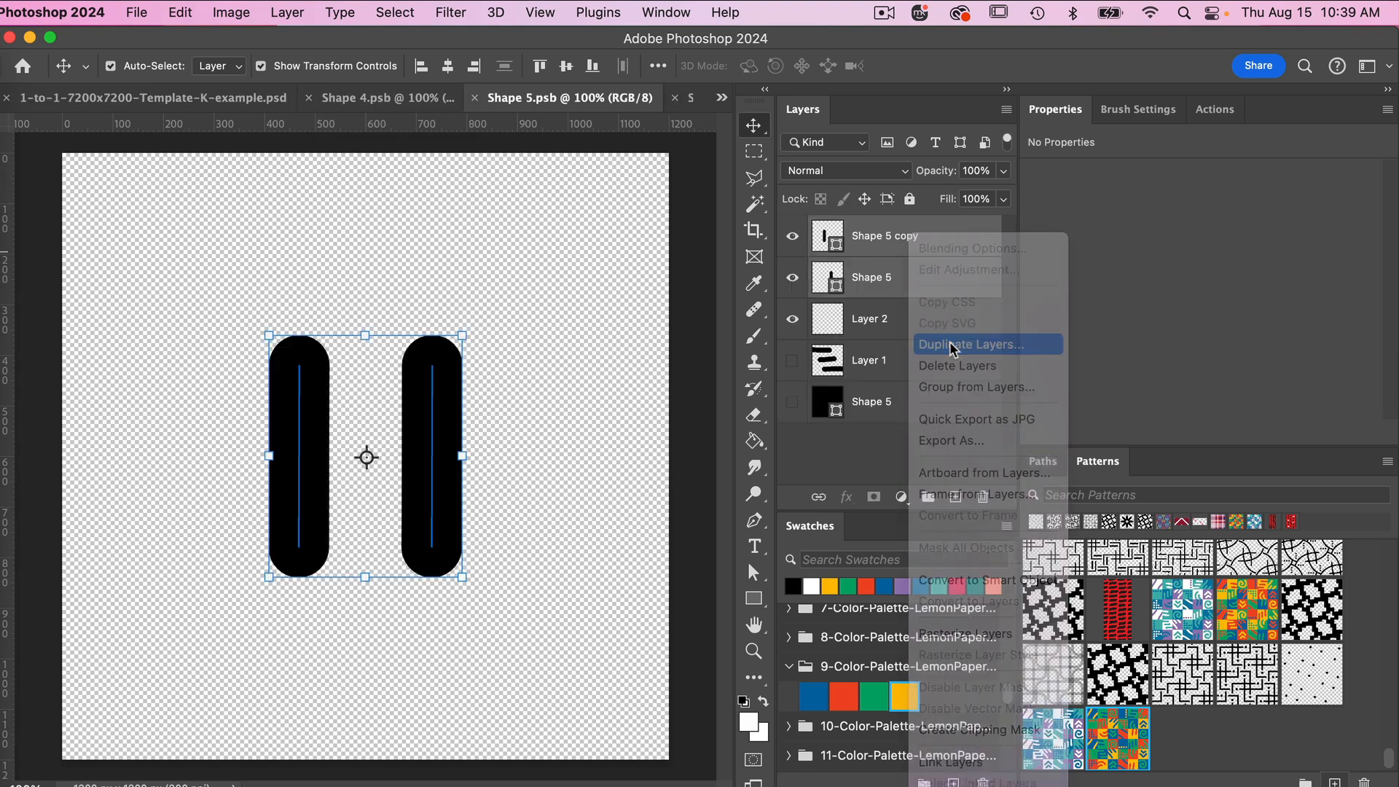
left_click(616, 438)
left_click(593, 456)
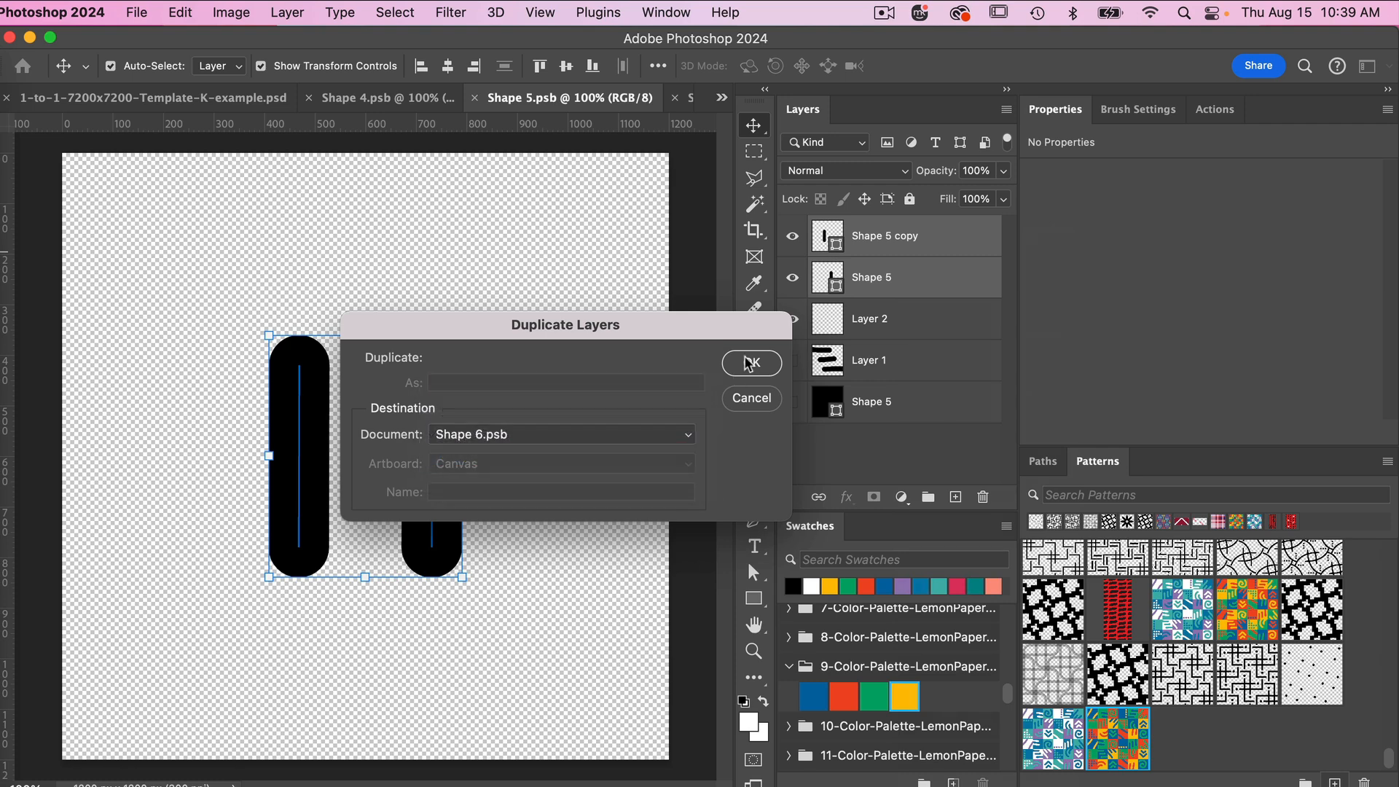
left_click(751, 362)
Duplicate the ring layer, Rectangle 1 copy, from Shape 4.psb into Shape 6.psb
left_click(397, 97)
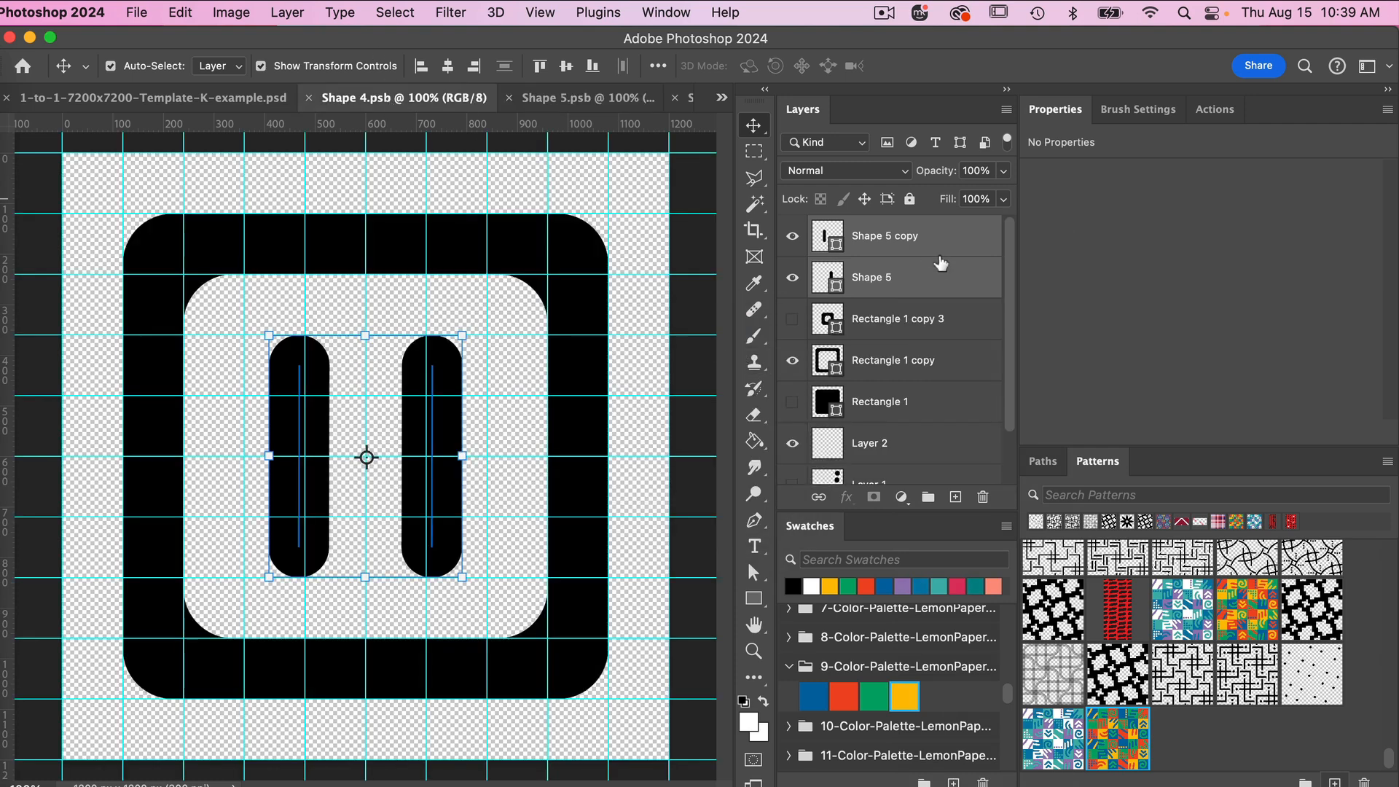
left_click(936, 367)
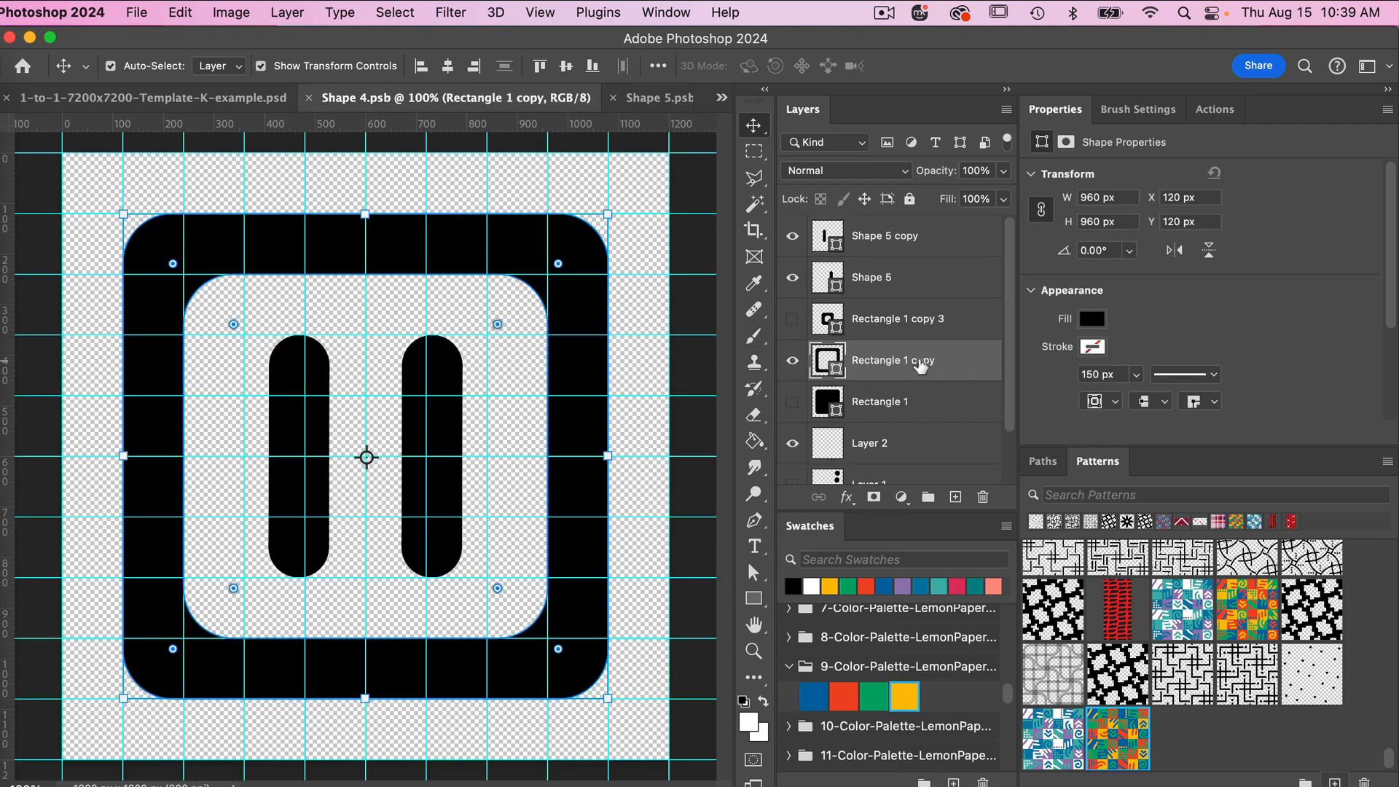
right_click(921, 366)
left_click(1030, 466)
left_click(562, 434)
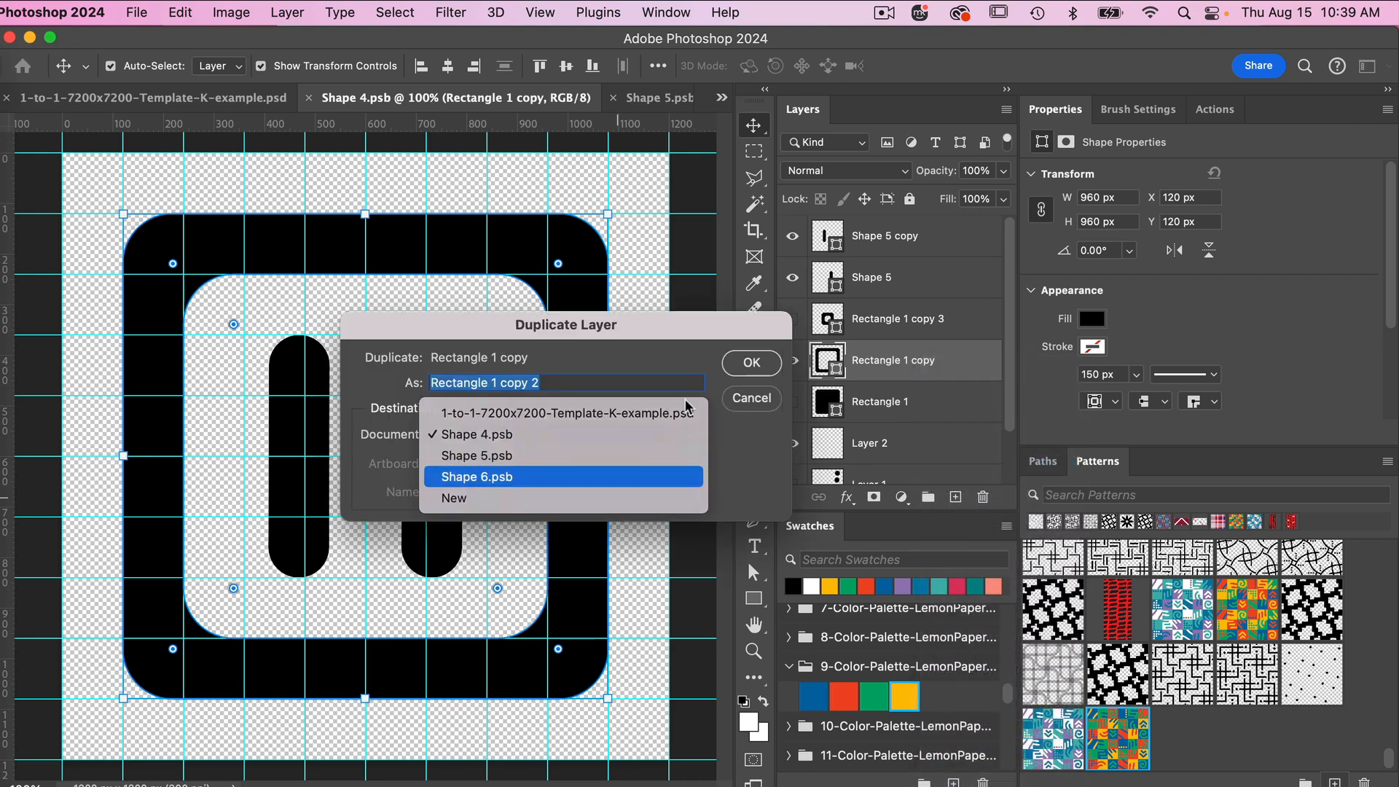
left_click(551, 475)
left_click(751, 362)
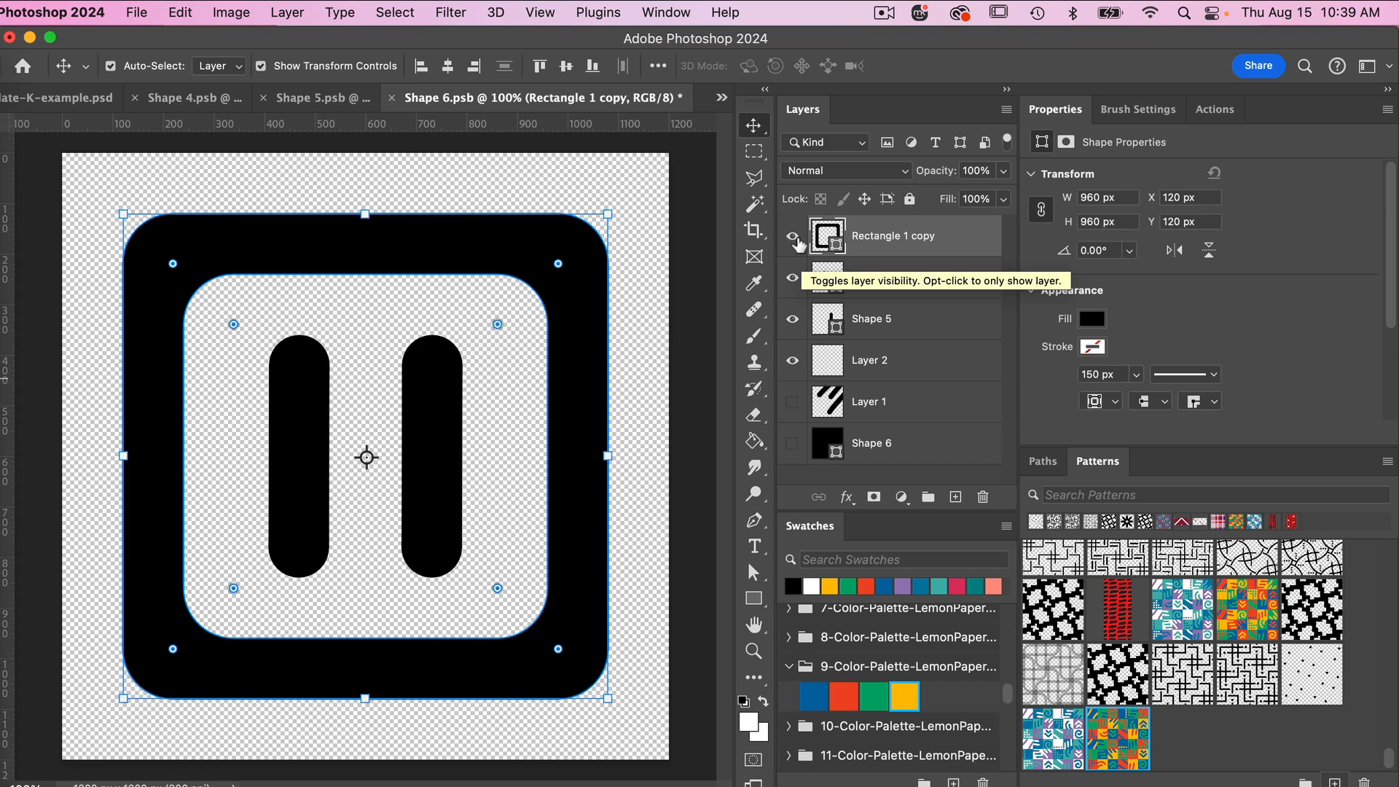
In Shape 6, hide the ring layer and select the two bar layers
left_click(793, 237)
left_click(900, 288)
left_click(887, 337, "super")
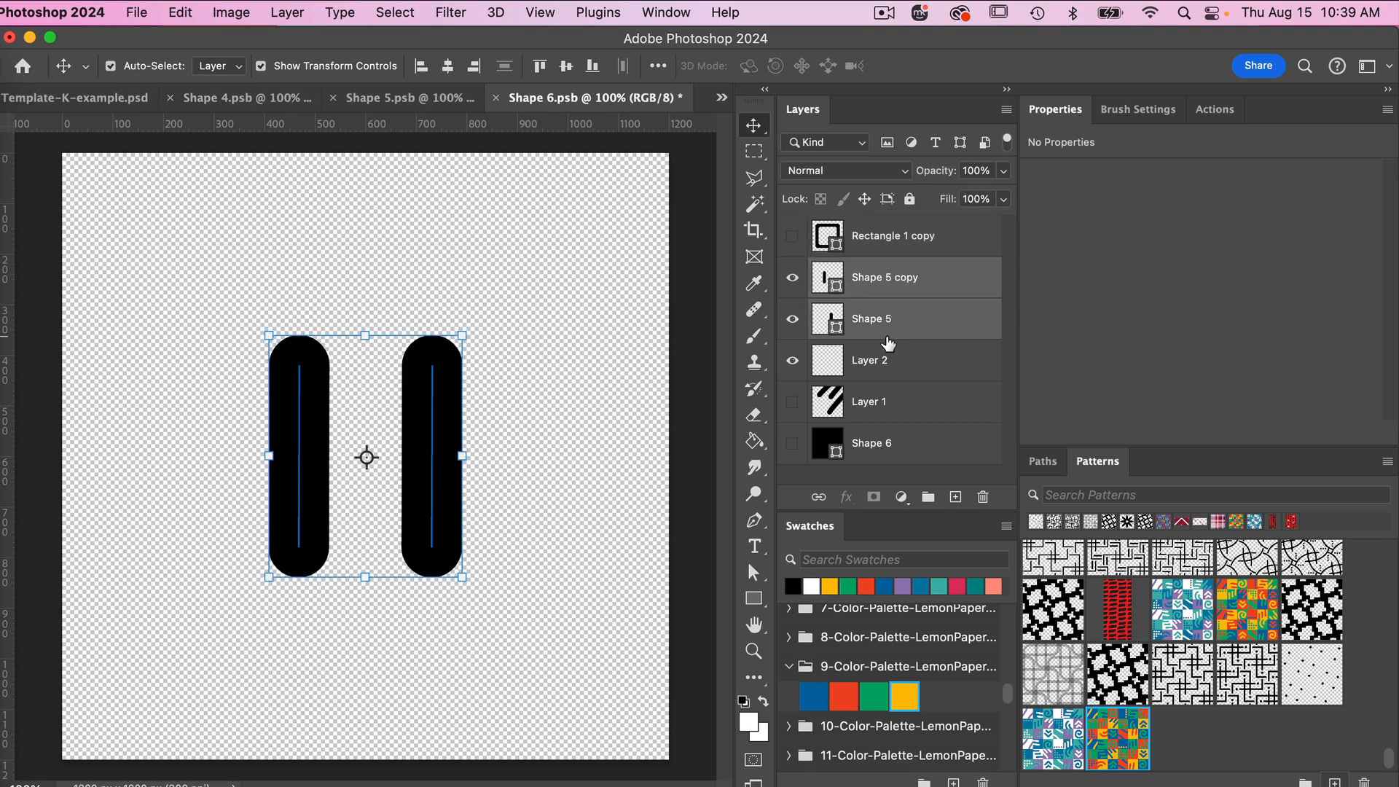
Duplicate the left bar, place the copy to the right of the pair, and distribute the three bars evenly horizontally
left_click(896, 299)
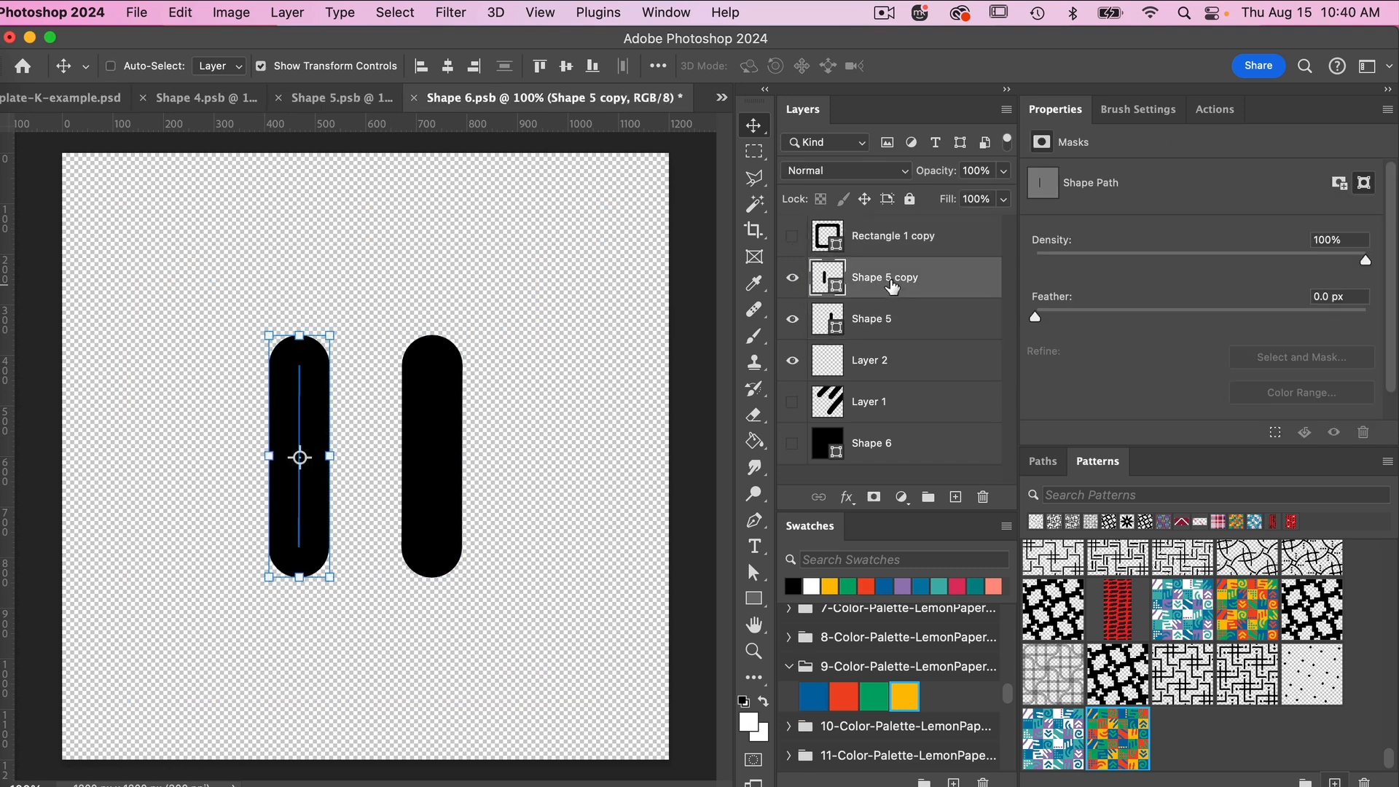
key("super+j")
left_click_drag(320, 414, 585, 410)
left_click_drag(193, 374, 602, 500)
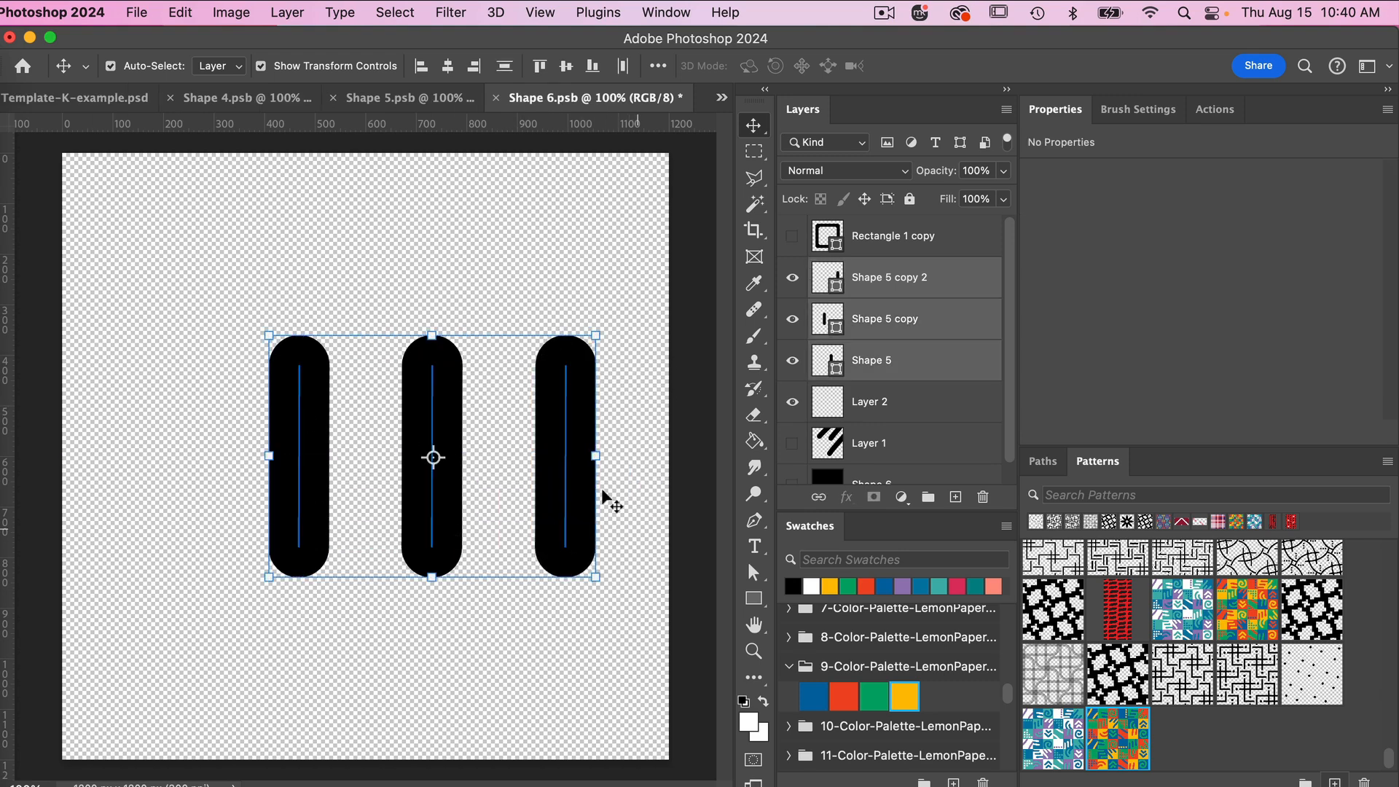
left_click(622, 65)
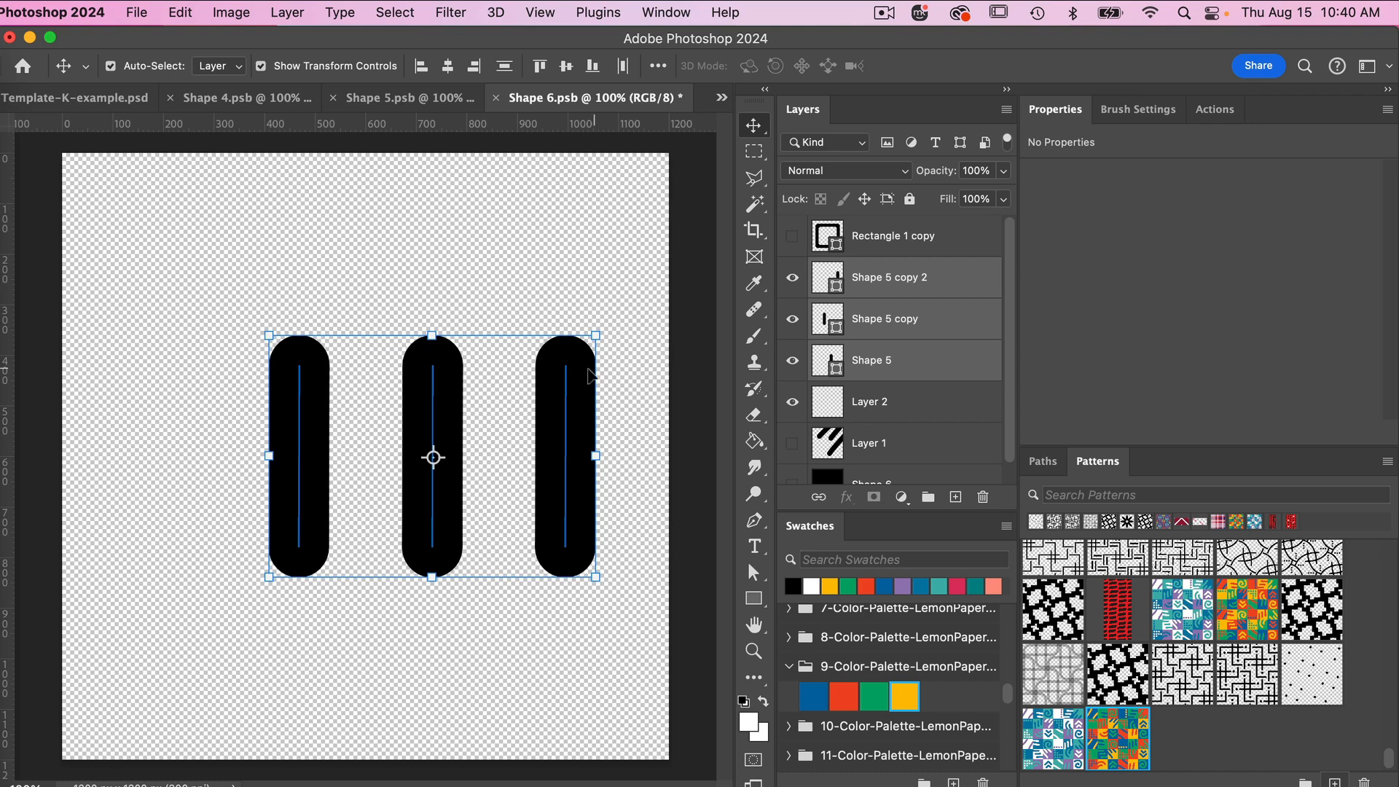
Add a fourth duplicate bar and arrange the bars in a row across the canvas with similar gaps
mouse_move(582, 382)
left_mouse_down()
mouse_move(438, 386)
mouse_move(585, 386)
left_mouse_up()
left_click(544, 354)
left_click(452, 384)
left_click(537, 265)
Select all four bars, distribute them evenly horizontally and centre the row on the canvas
left_click_drag(119, 322, 583, 489)
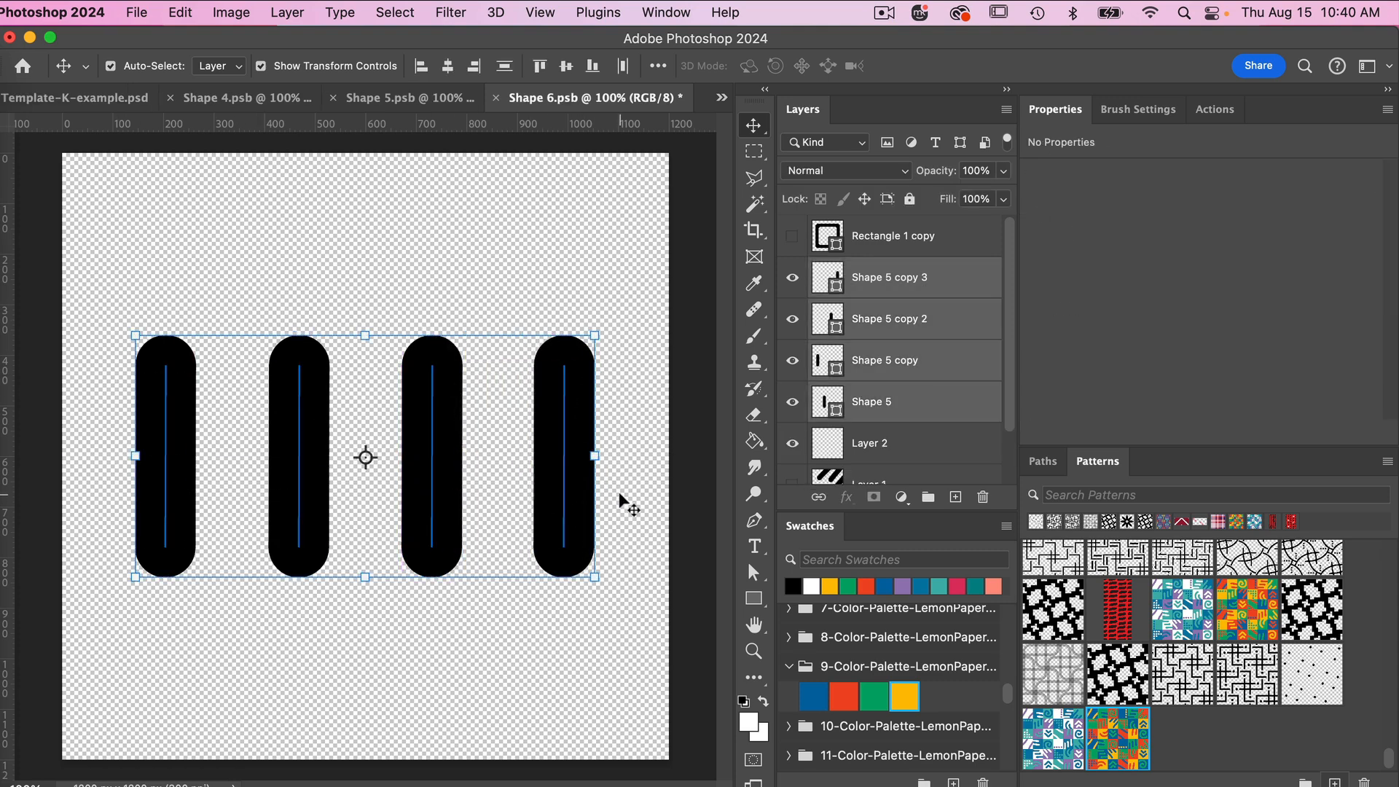
left_click(622, 65)
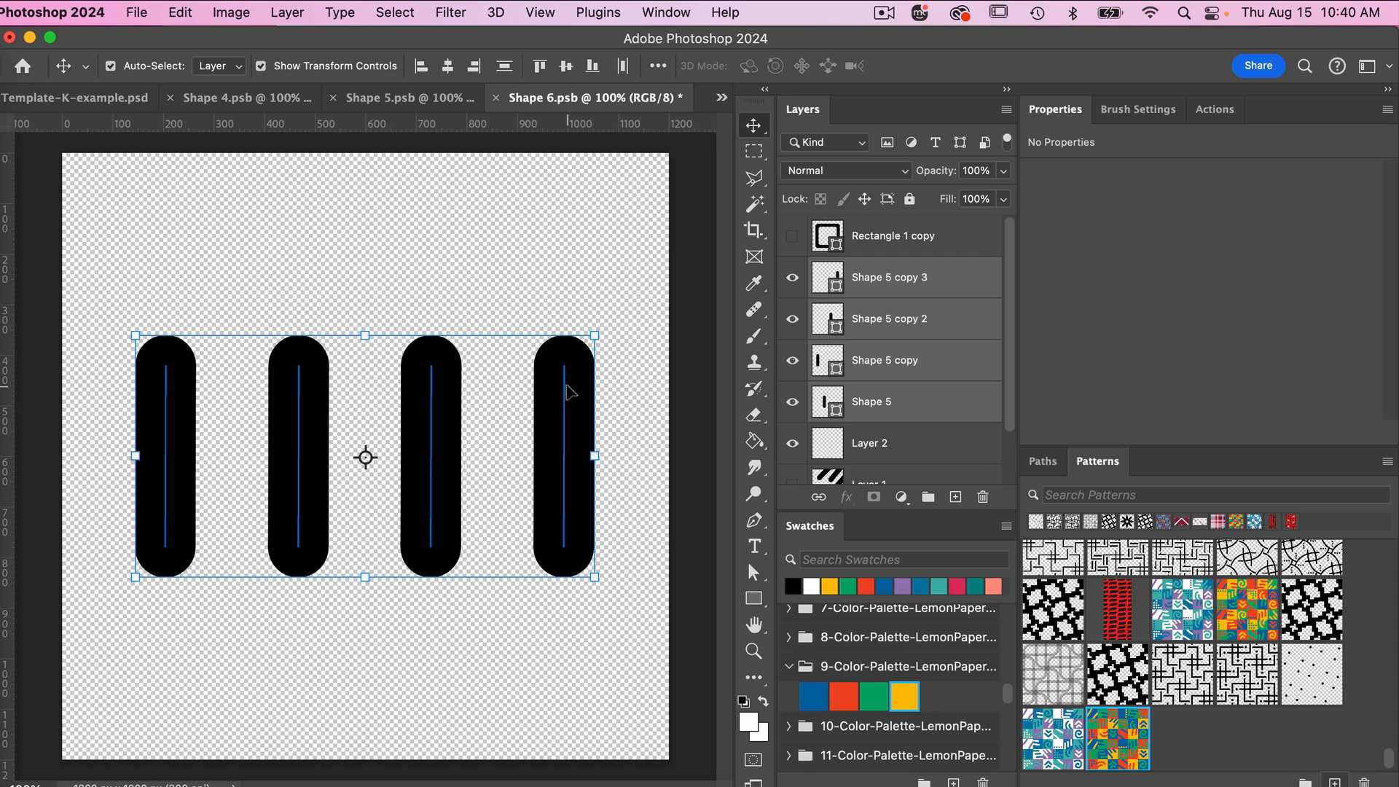
left_click_drag(566, 391, 584, 398)
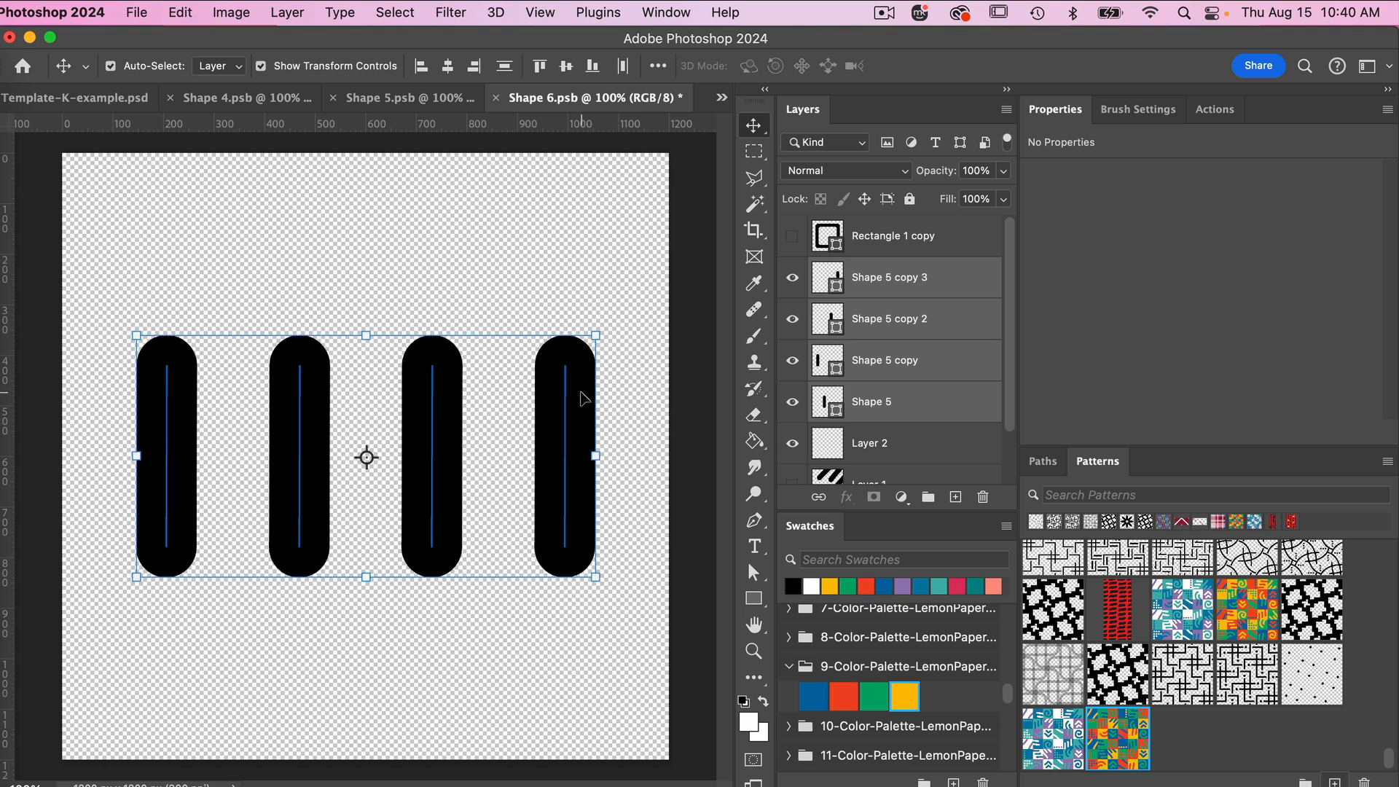
Save and close Shape 6, and switch to the main template document
key("super+s")
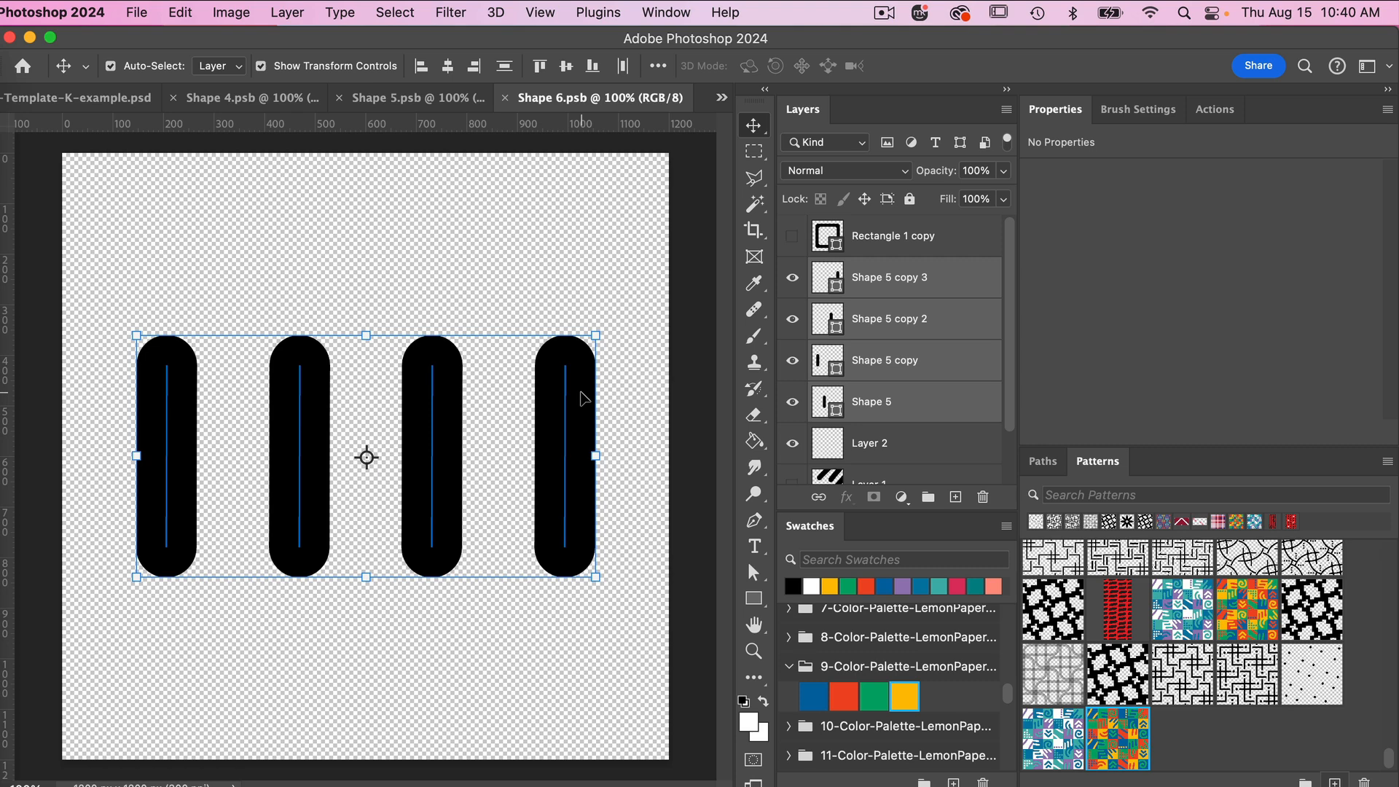
key("super+w")
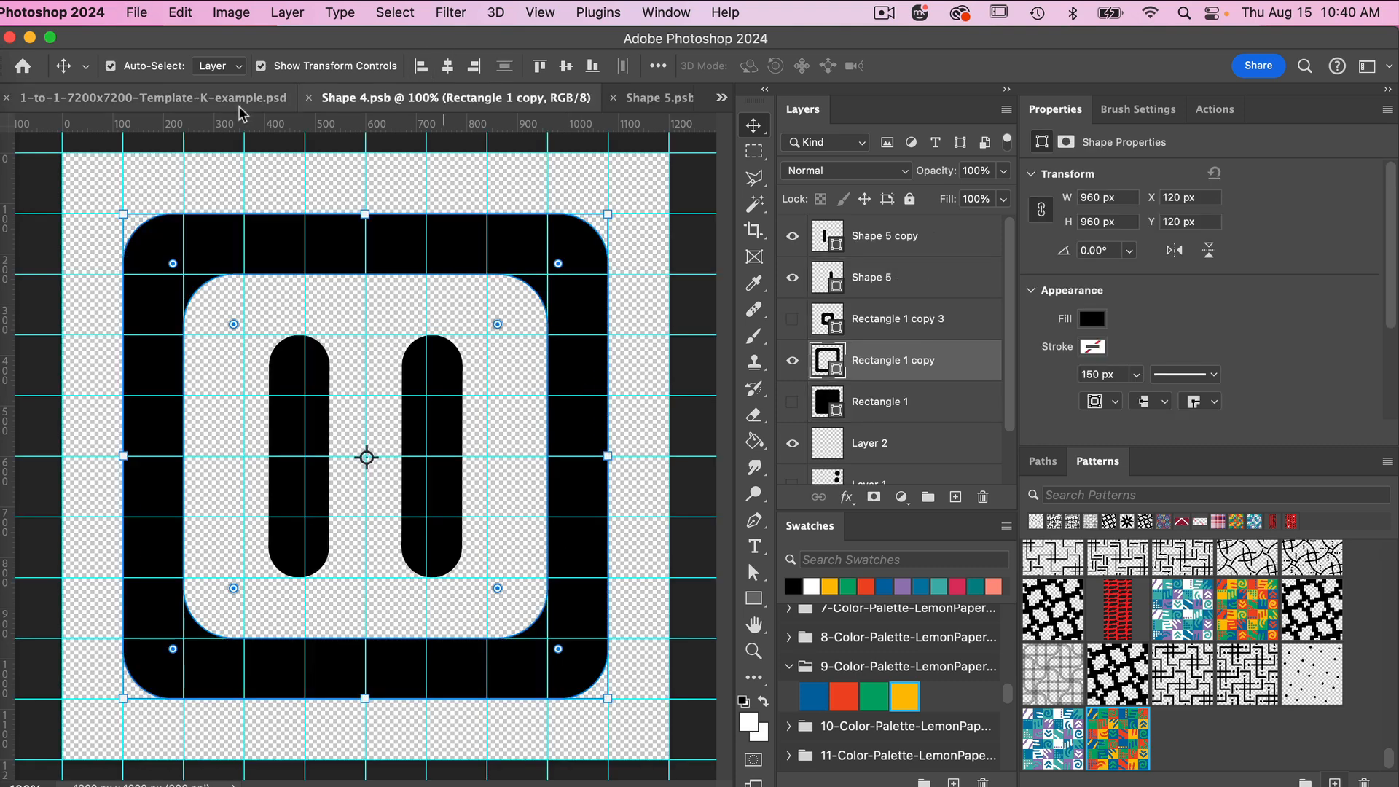
left_click(146, 97)
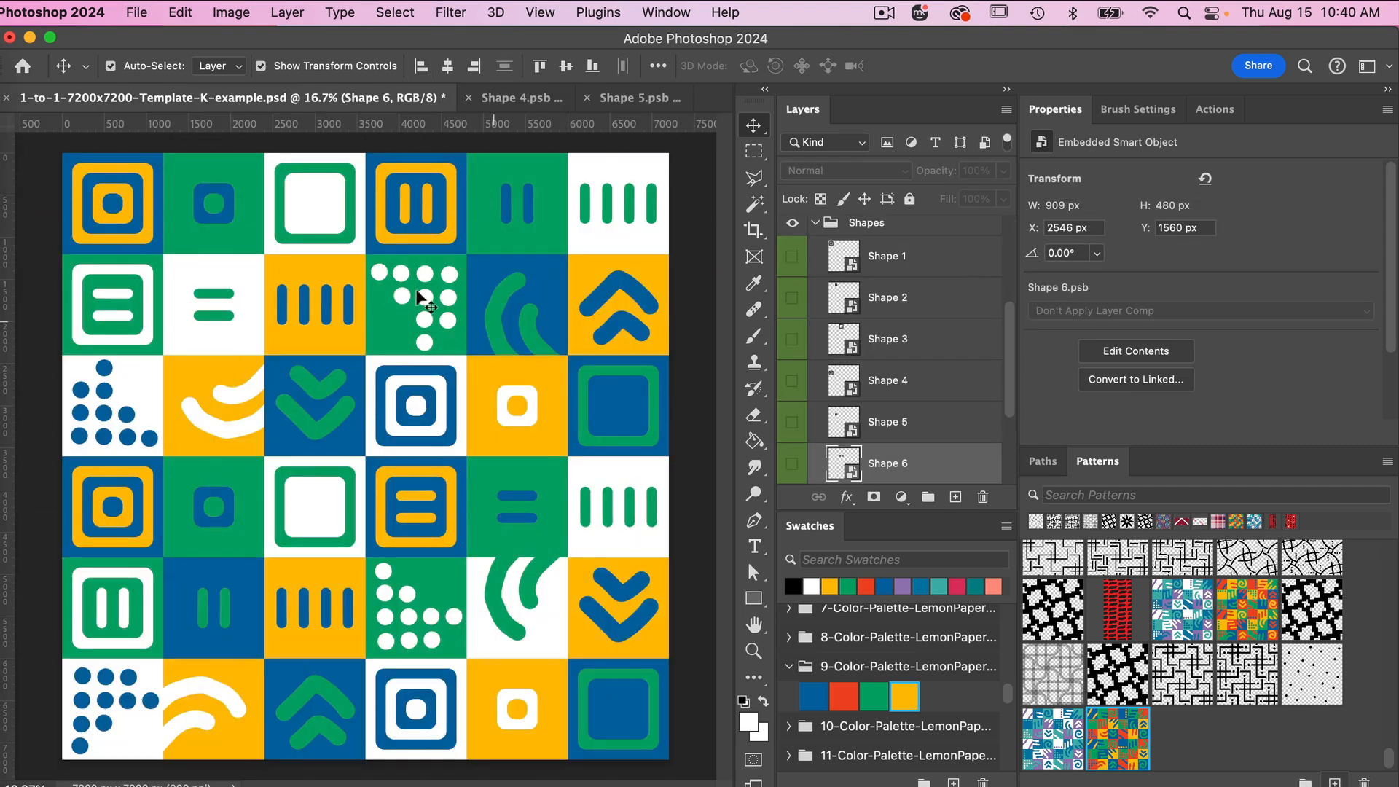
Rotate the two bars in the Shape 5 smart object by 90°, and save and close it
left_click(226, 292)
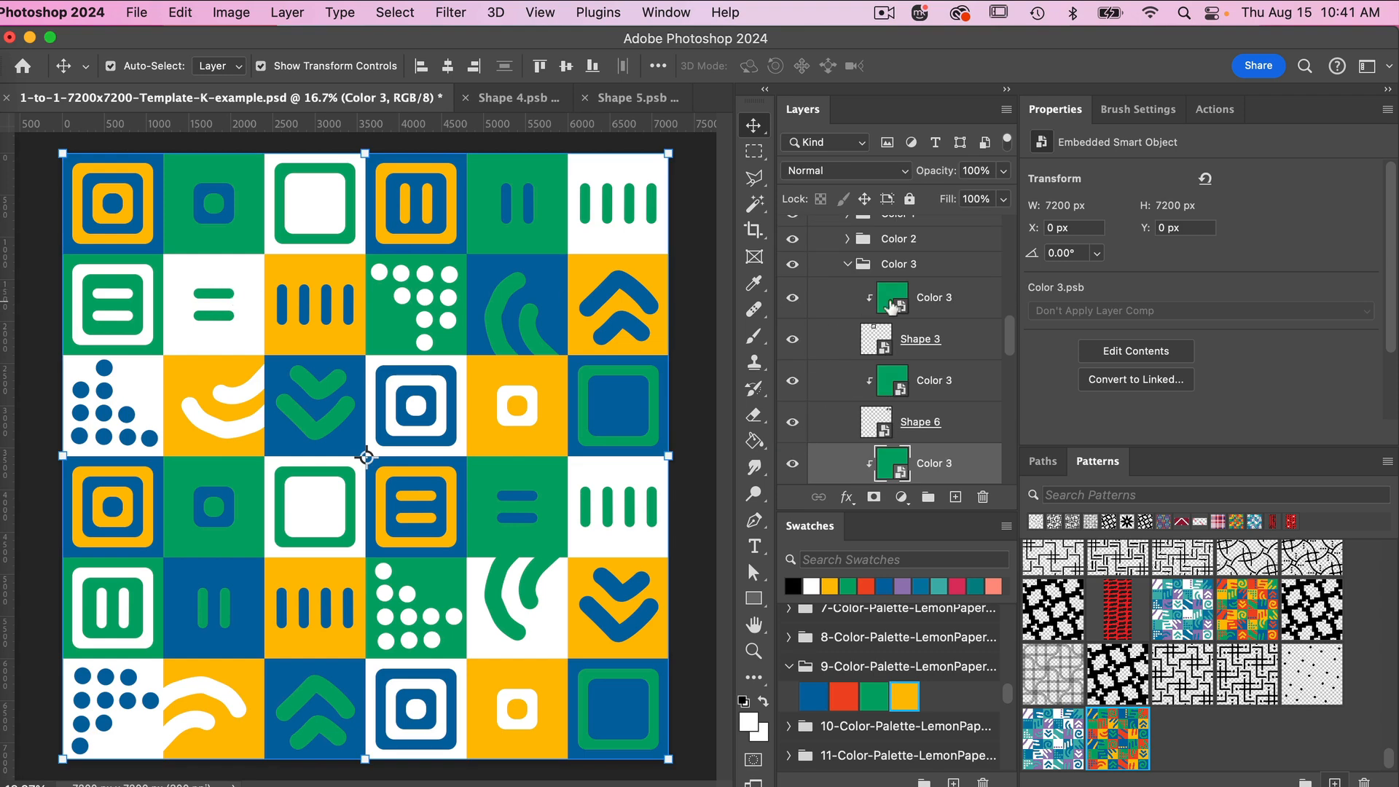
scroll(926, 277, "up", 10)
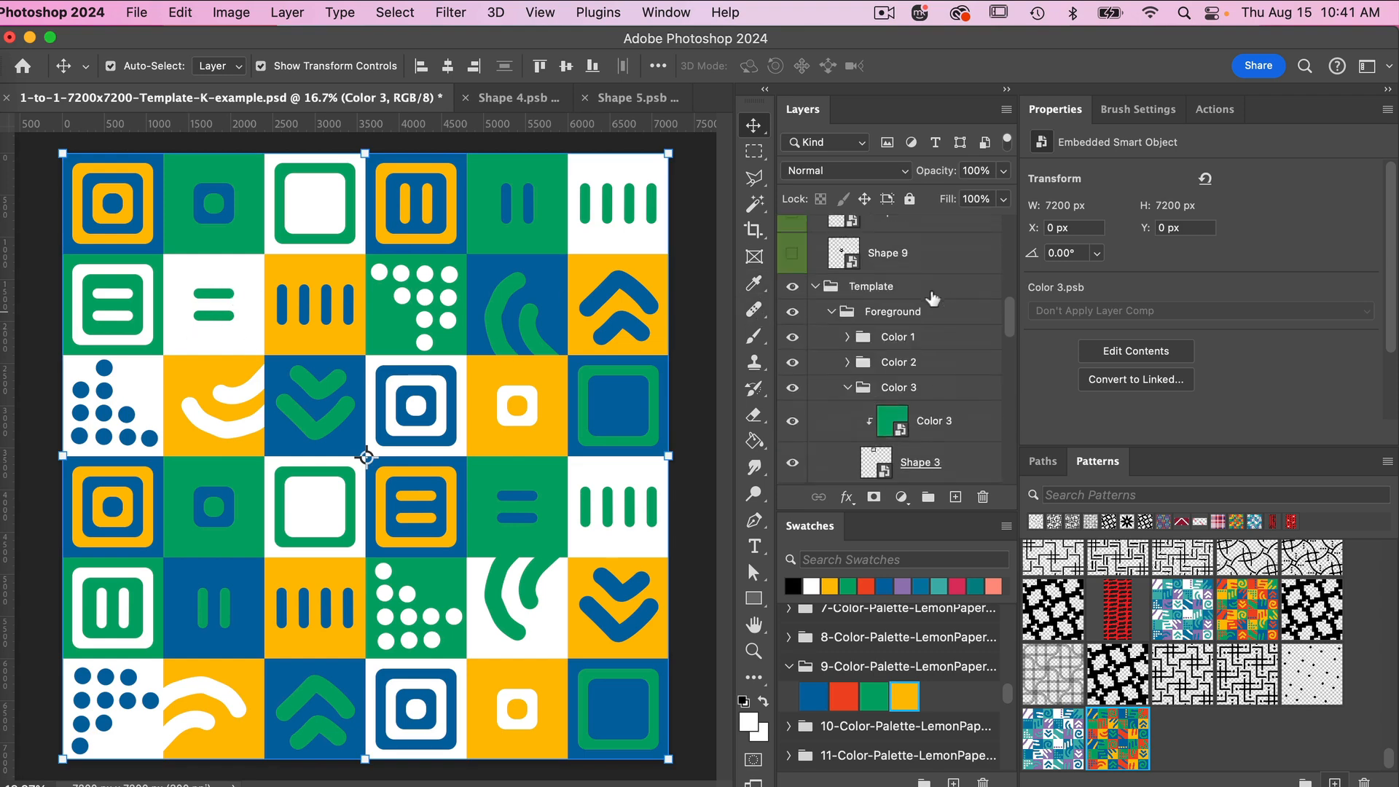
double_click(849, 273)
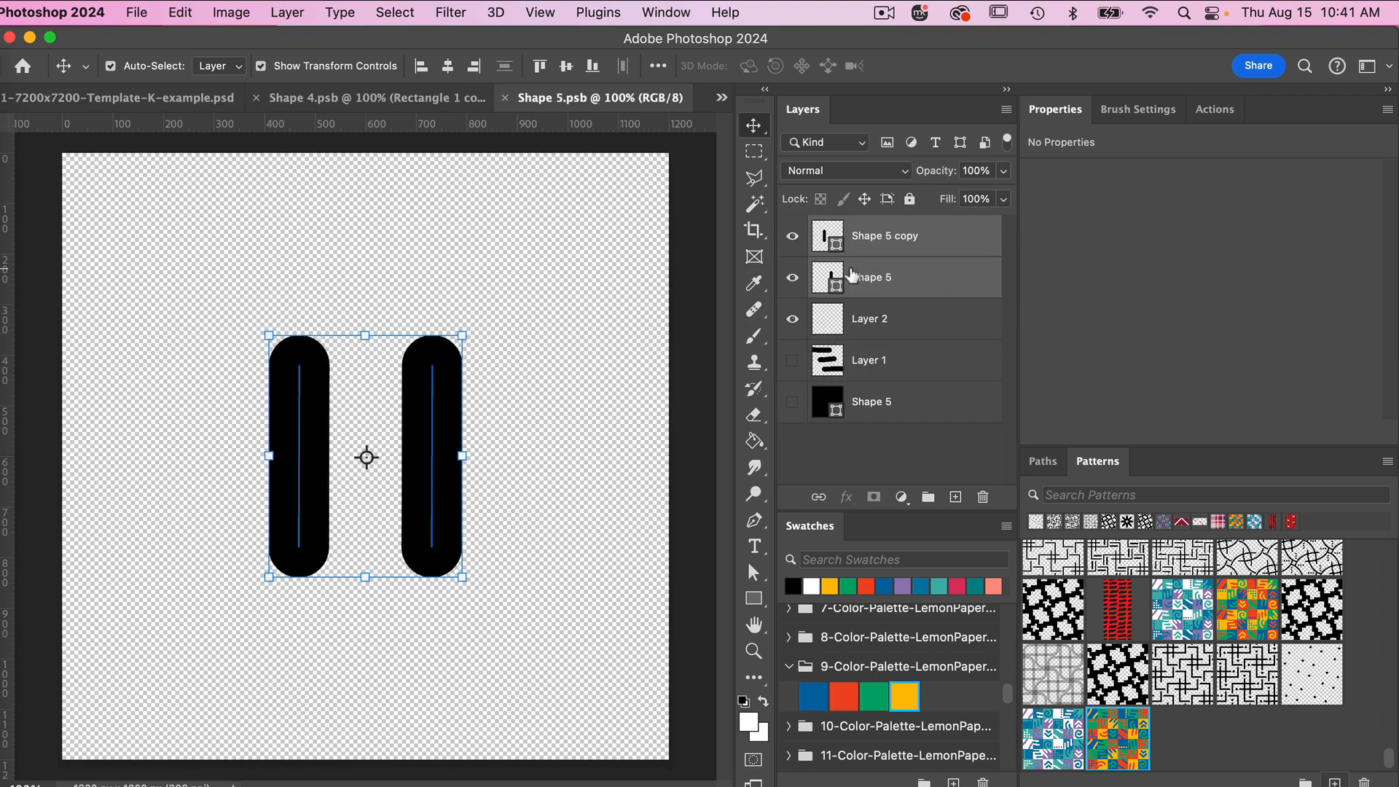
key("super+t")
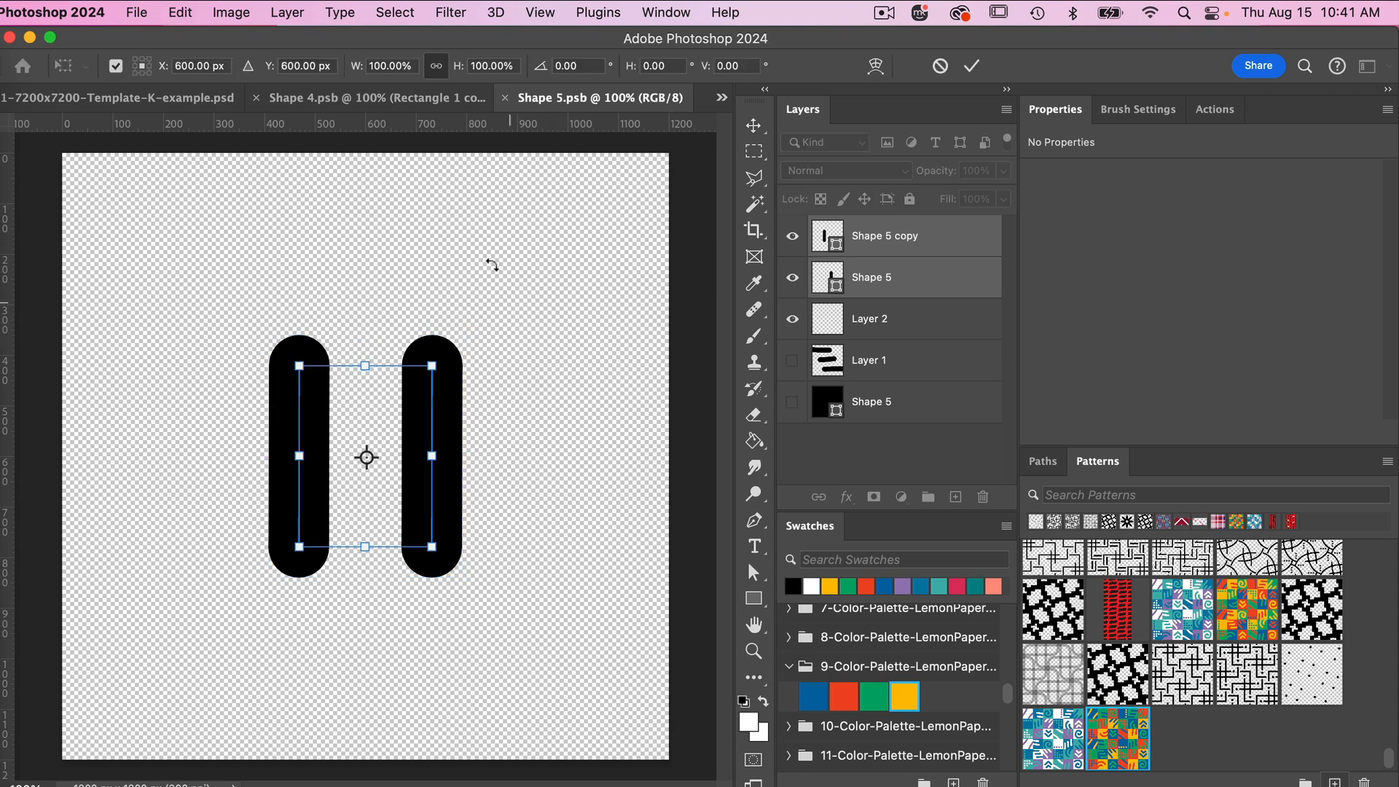
type("90")
key("Return")
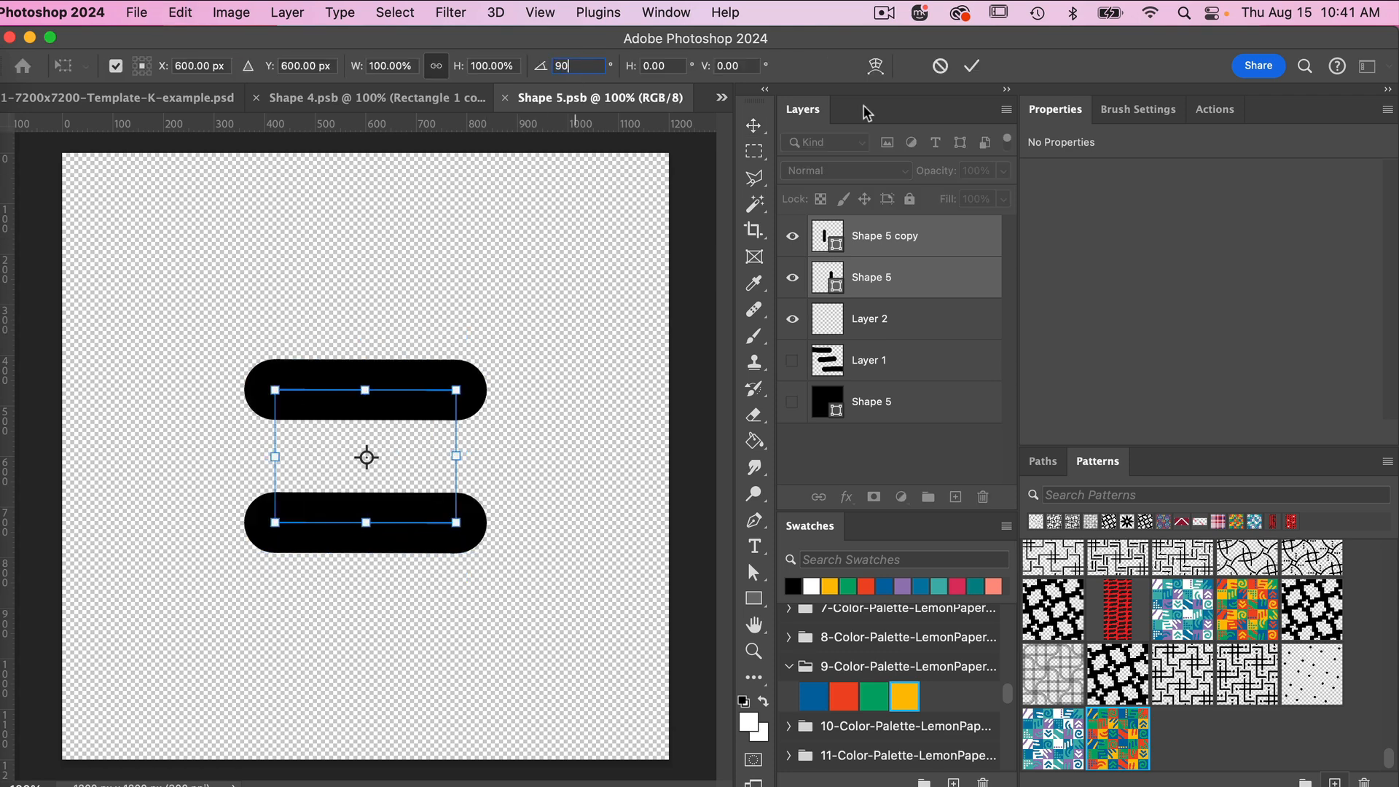
left_click(972, 66)
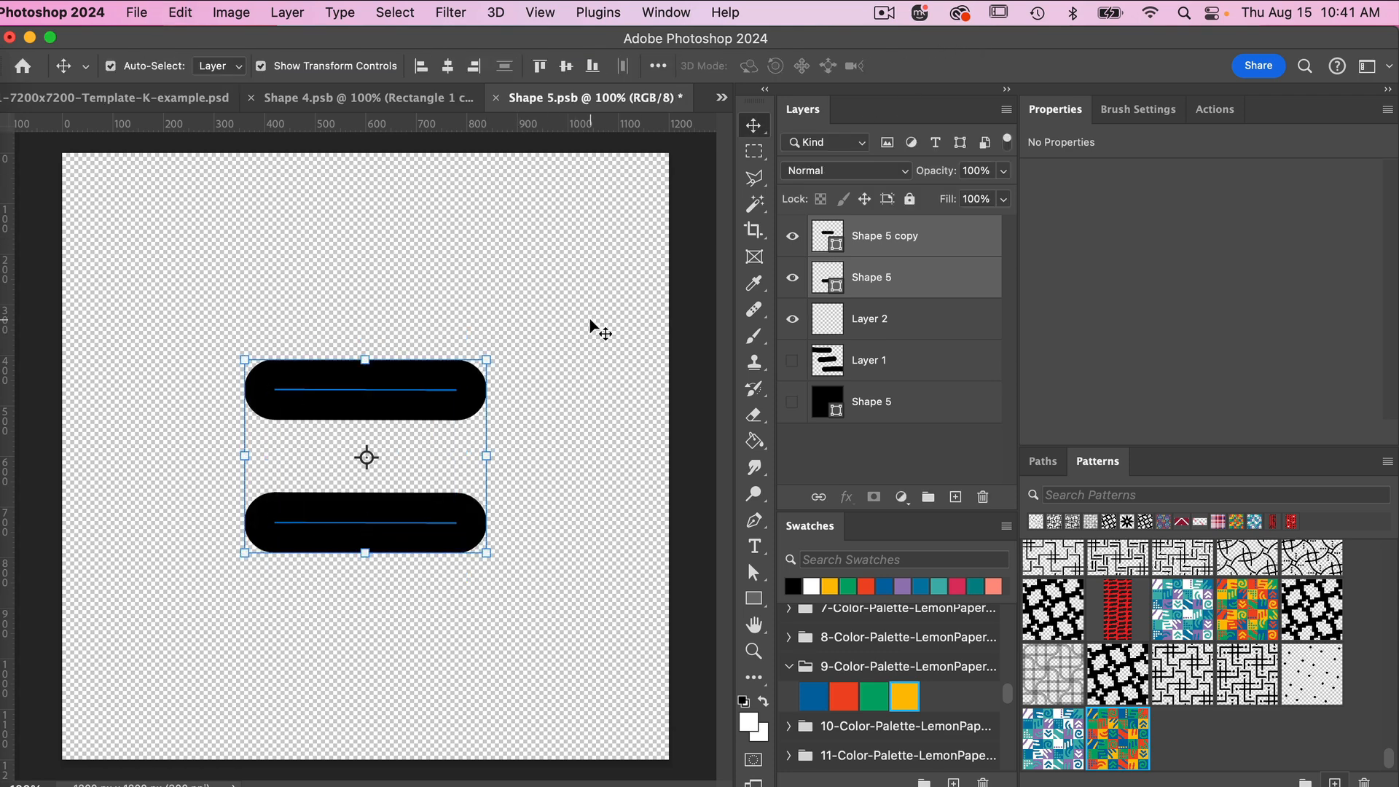
key("super+s")
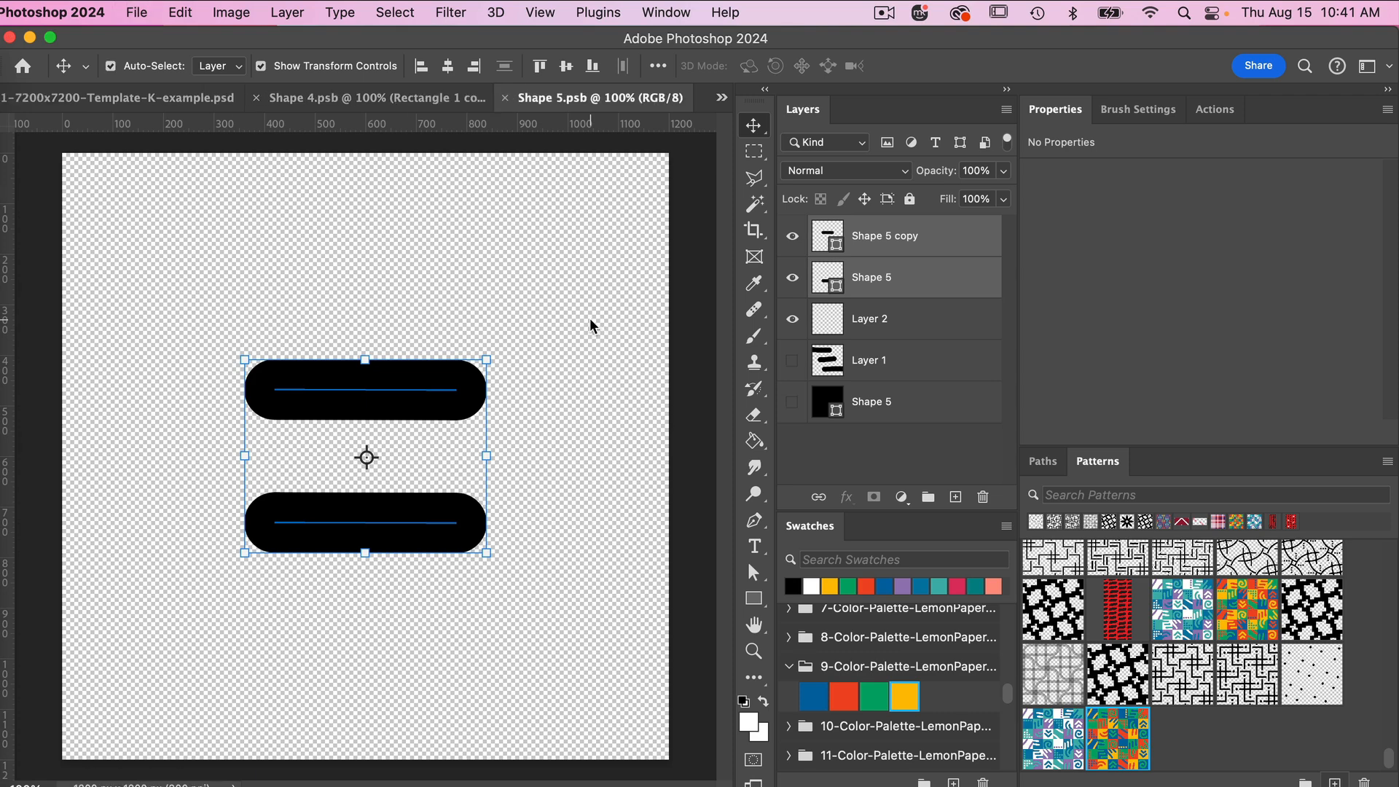
key("super+w")
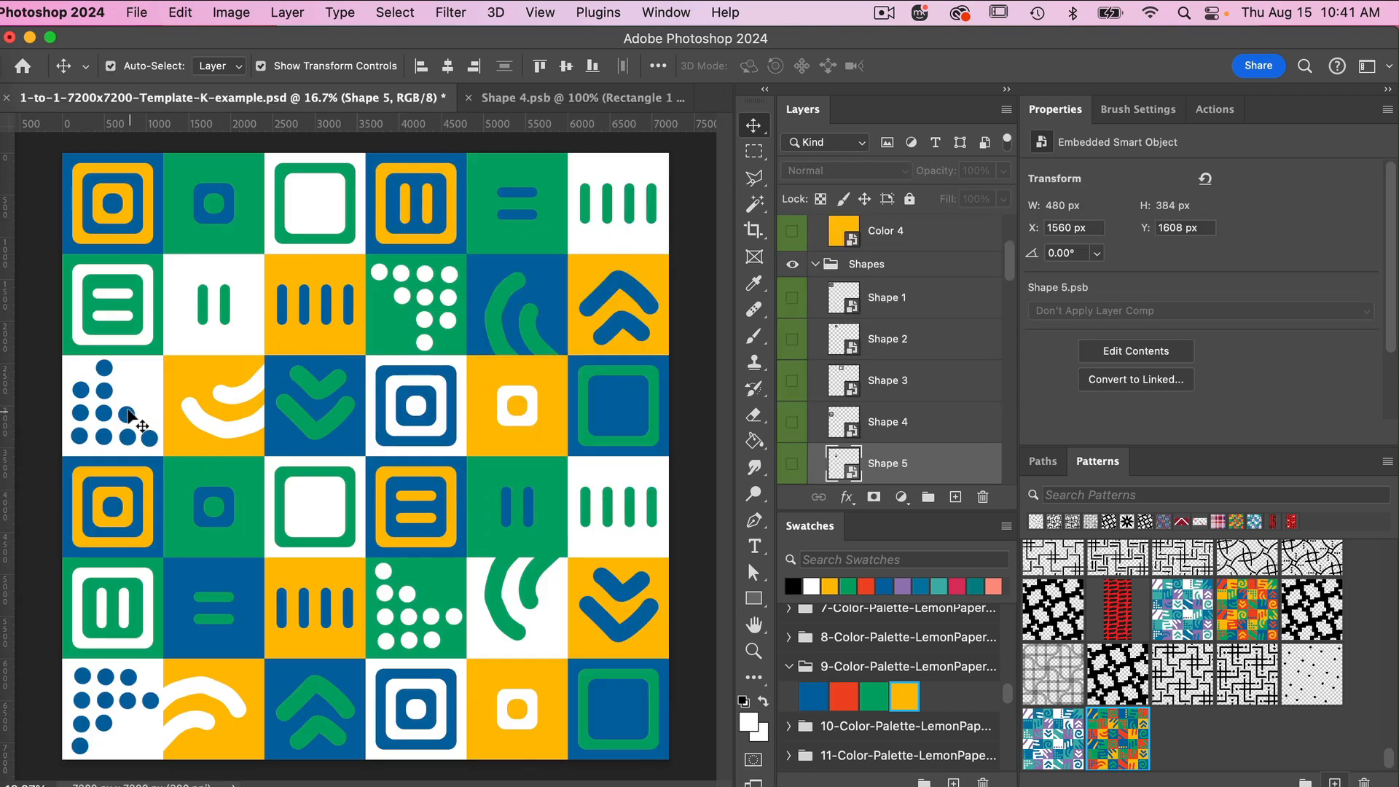
Open the Shape 7 smart object, hide its dots layer and add a new empty layer
scroll(964, 394, "down", 4)
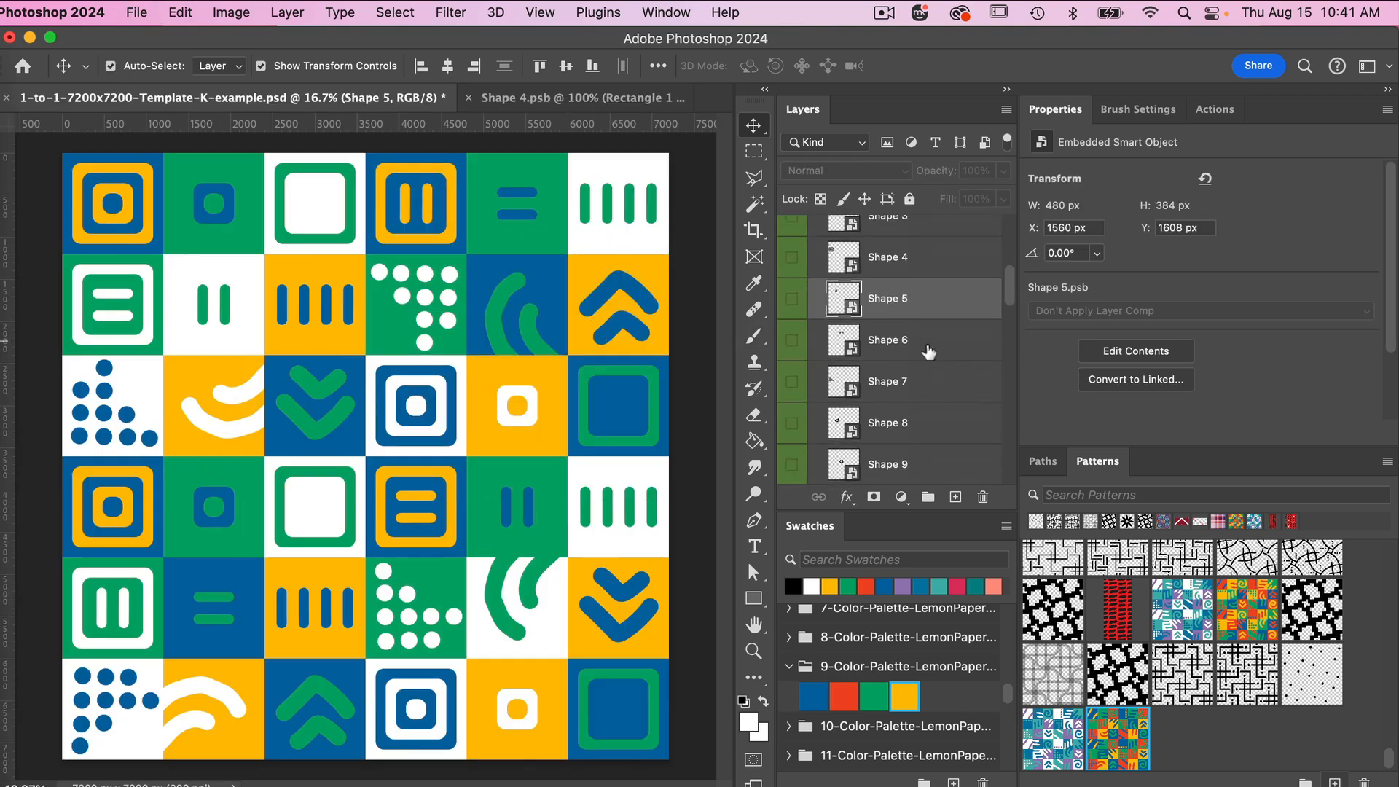
scroll(928, 352, "down", 1)
left_click(915, 336)
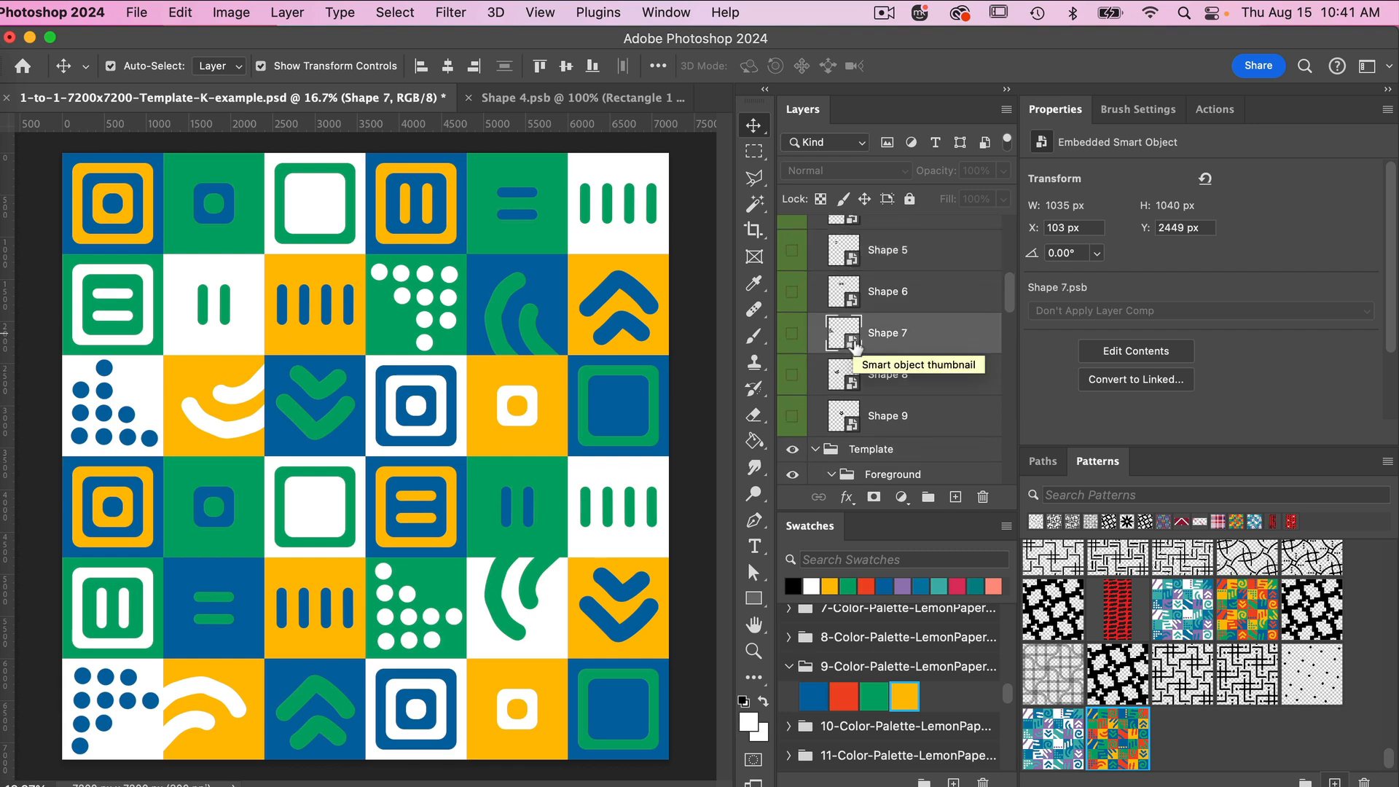
double_click(845, 334)
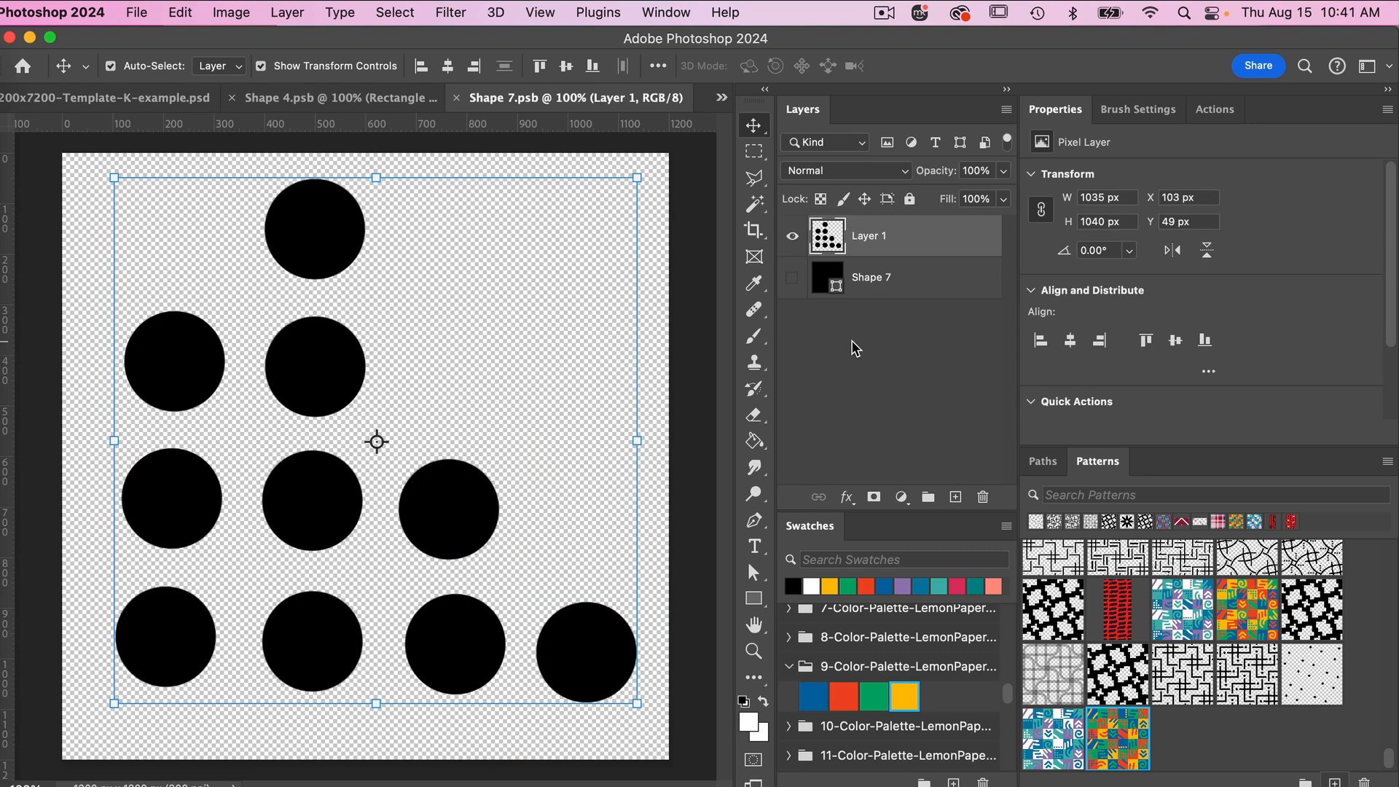
left_click(792, 236)
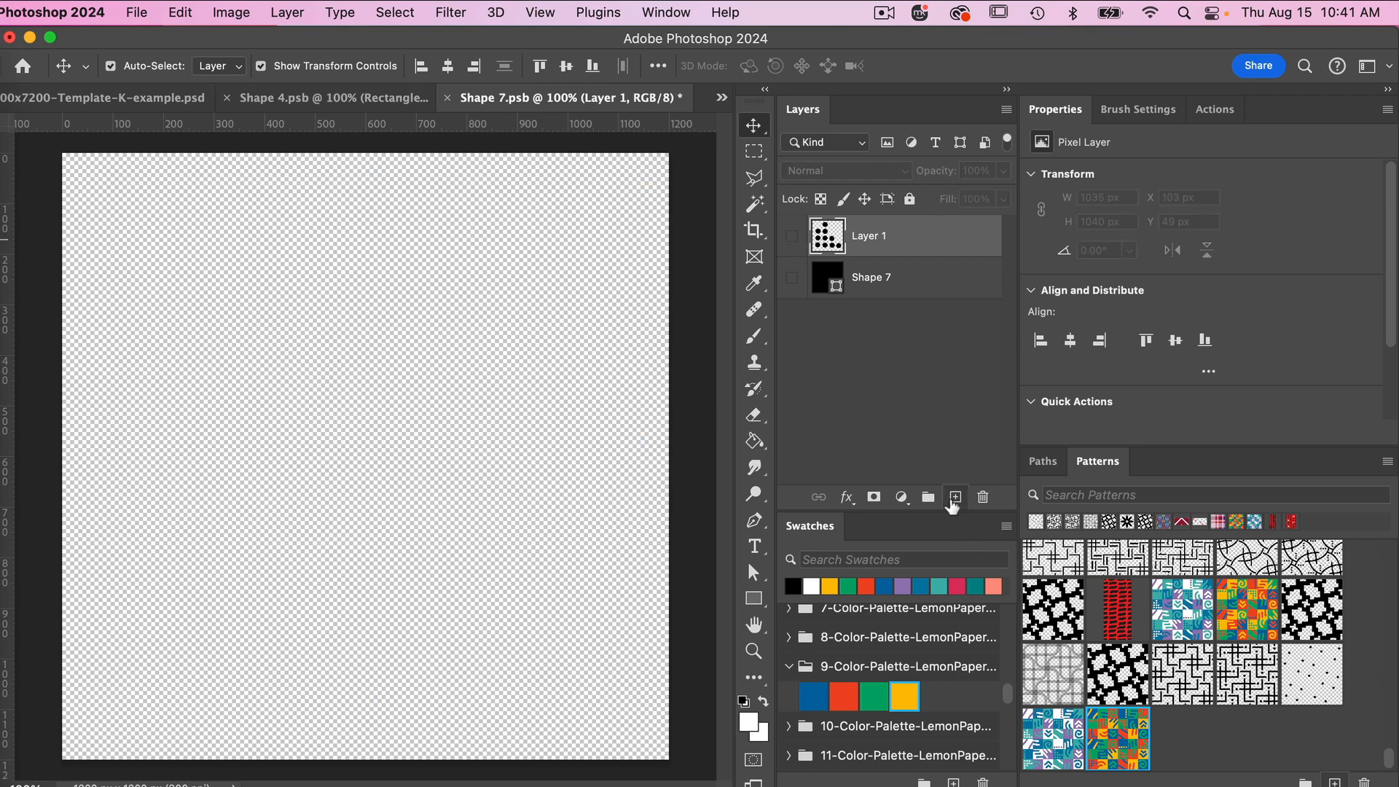
left_click(947, 494)
Duplicate the two bar layers and both ring layers from Shape 4 into Shape 7.psb and switch to that document
left_click(353, 97)
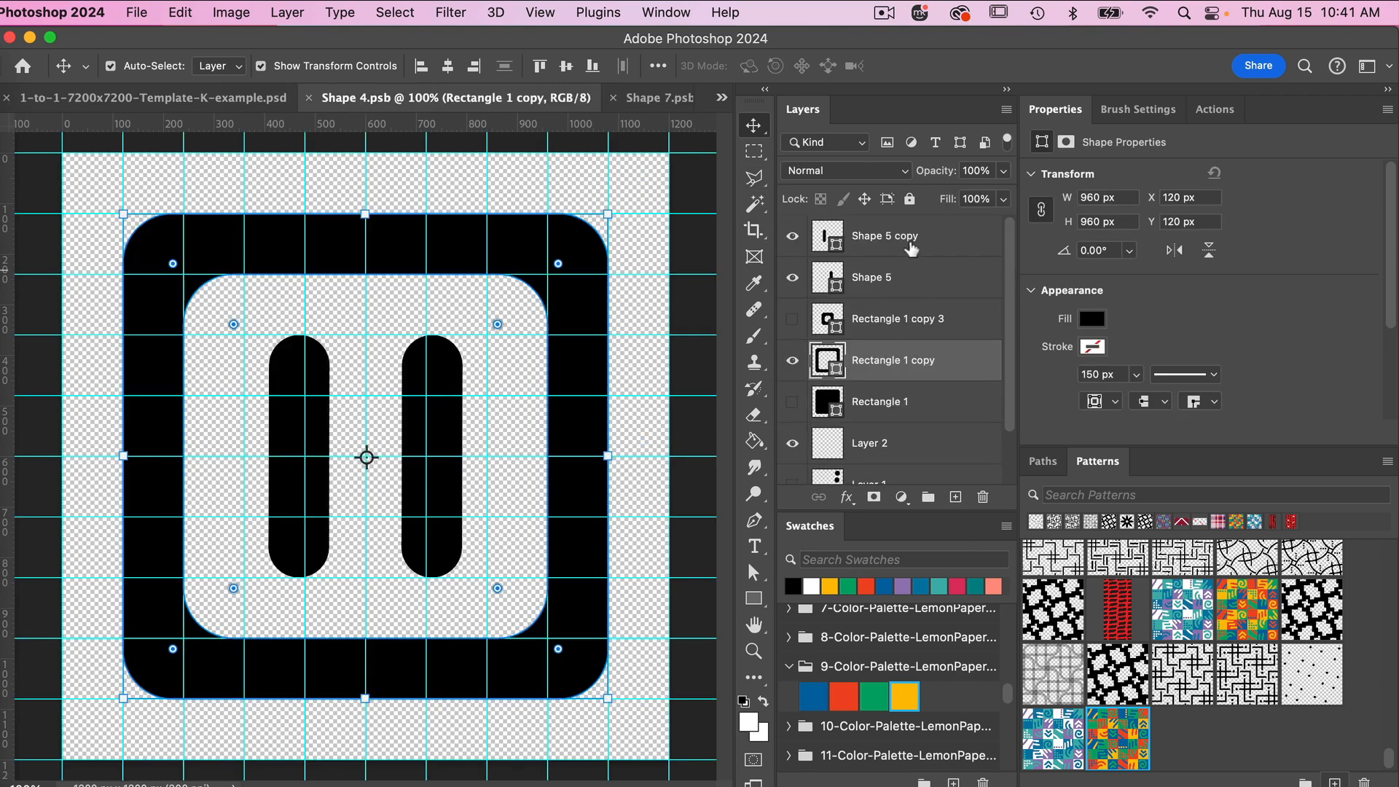
left_click(911, 249, "shift")
right_click(911, 249)
left_click(951, 350)
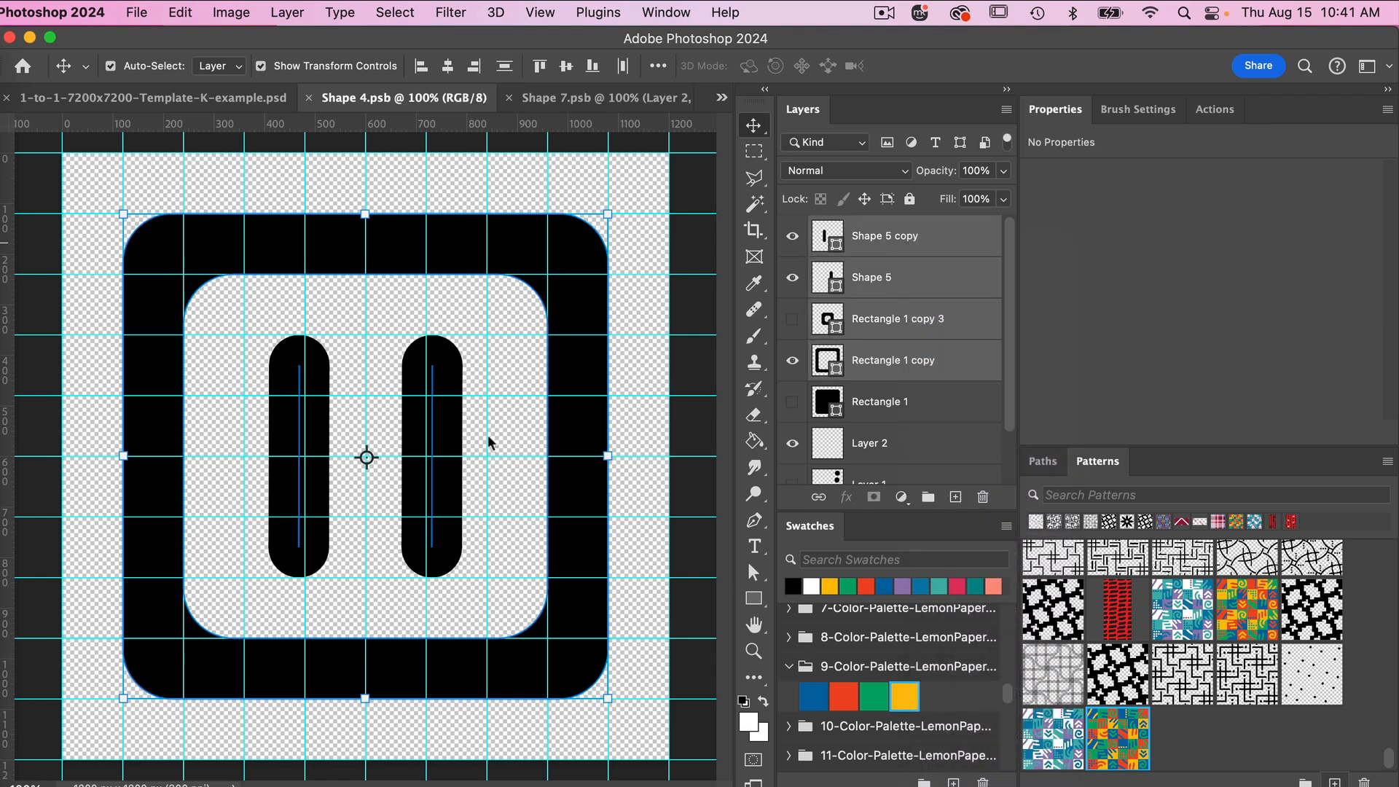
left_click(498, 435)
left_click(500, 456)
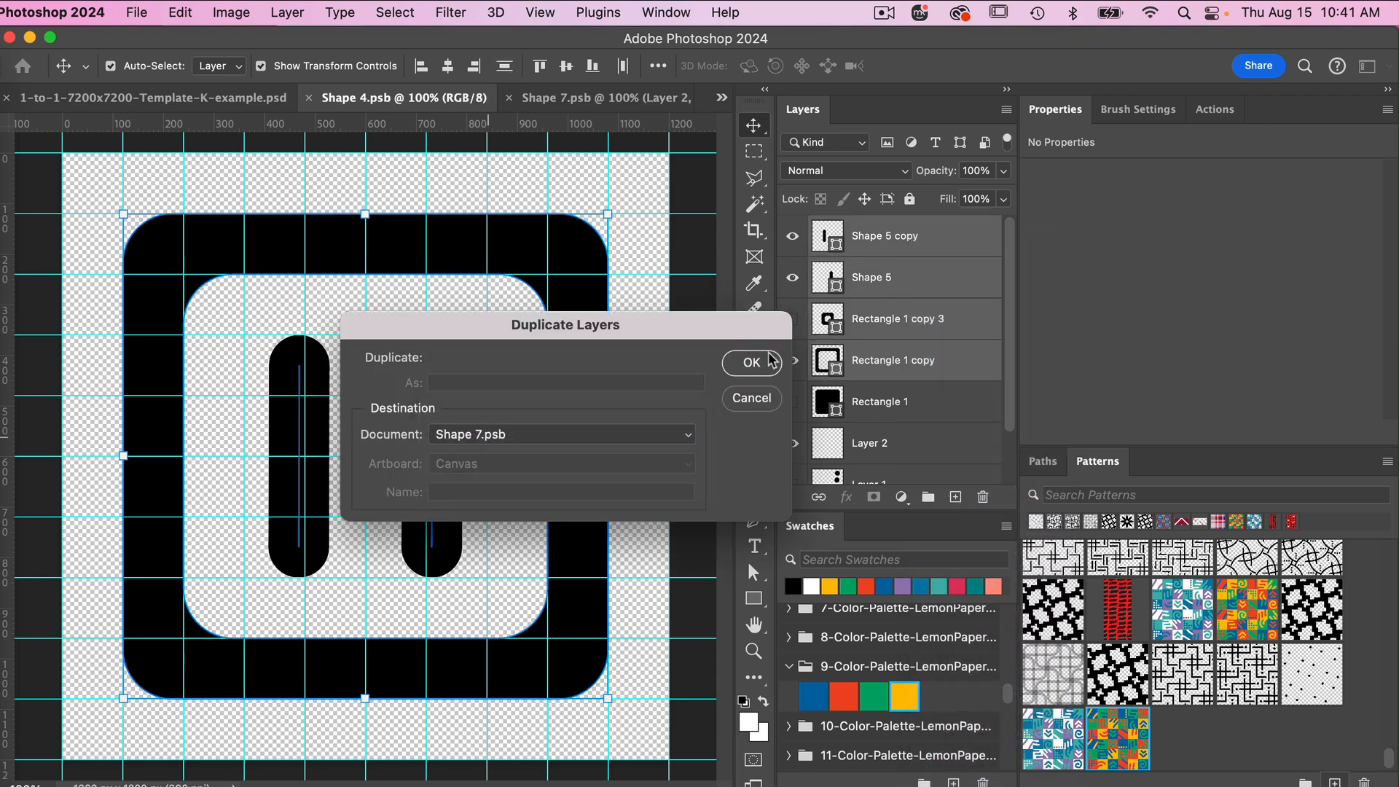
left_click(753, 362)
left_click(592, 98)
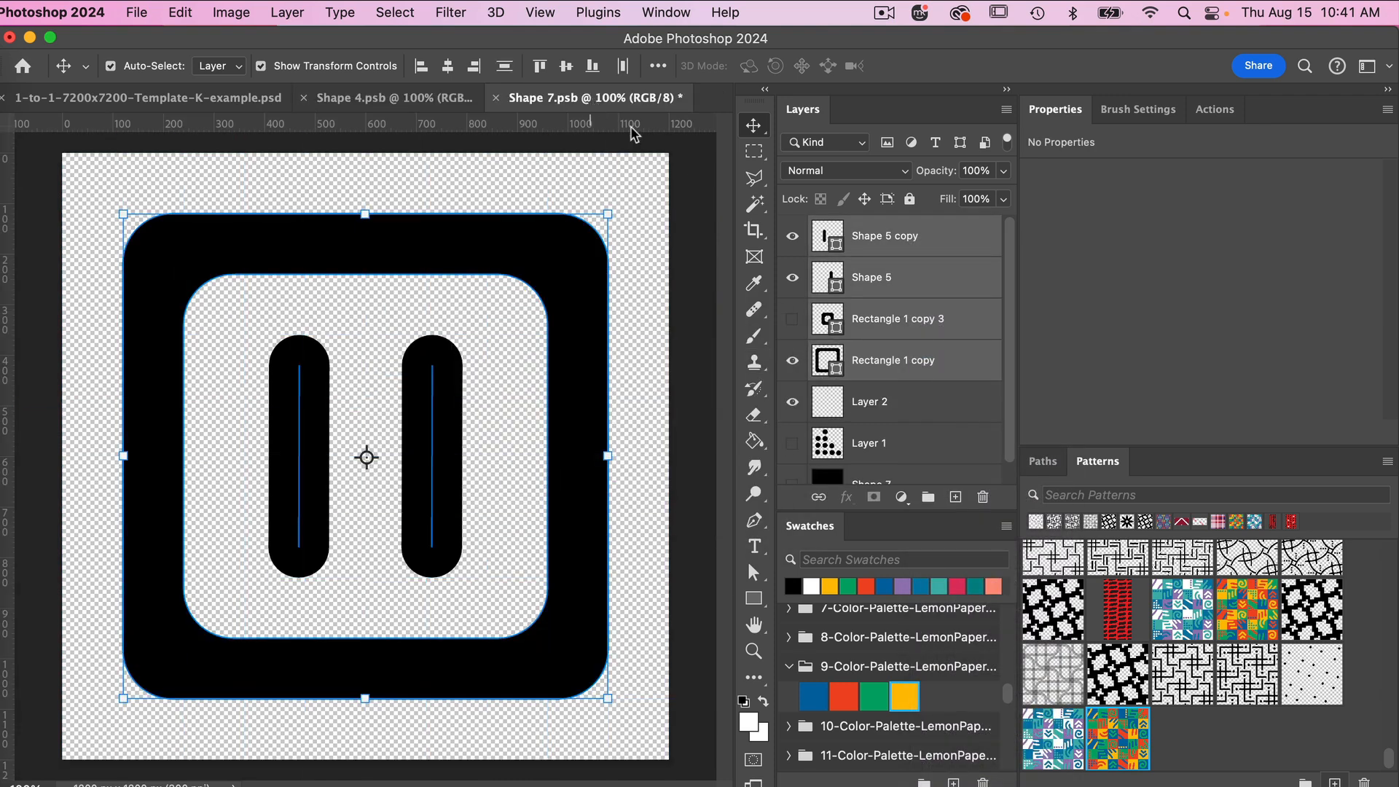
In Shape 7, hide both bars and the large ring, show the small ring and select its layer
left_click(792, 278)
left_click(793, 236)
left_click(793, 318)
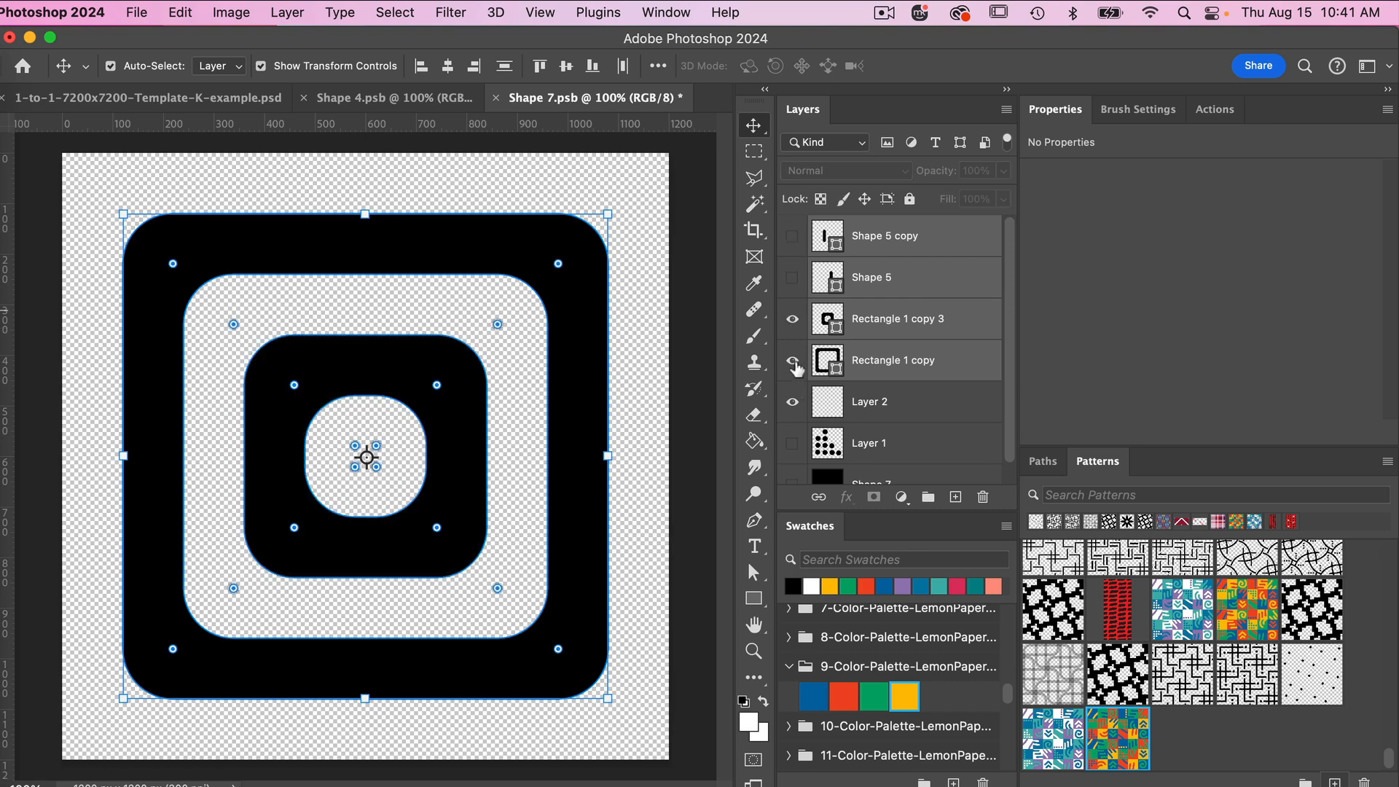
left_click(793, 361)
left_click(900, 325)
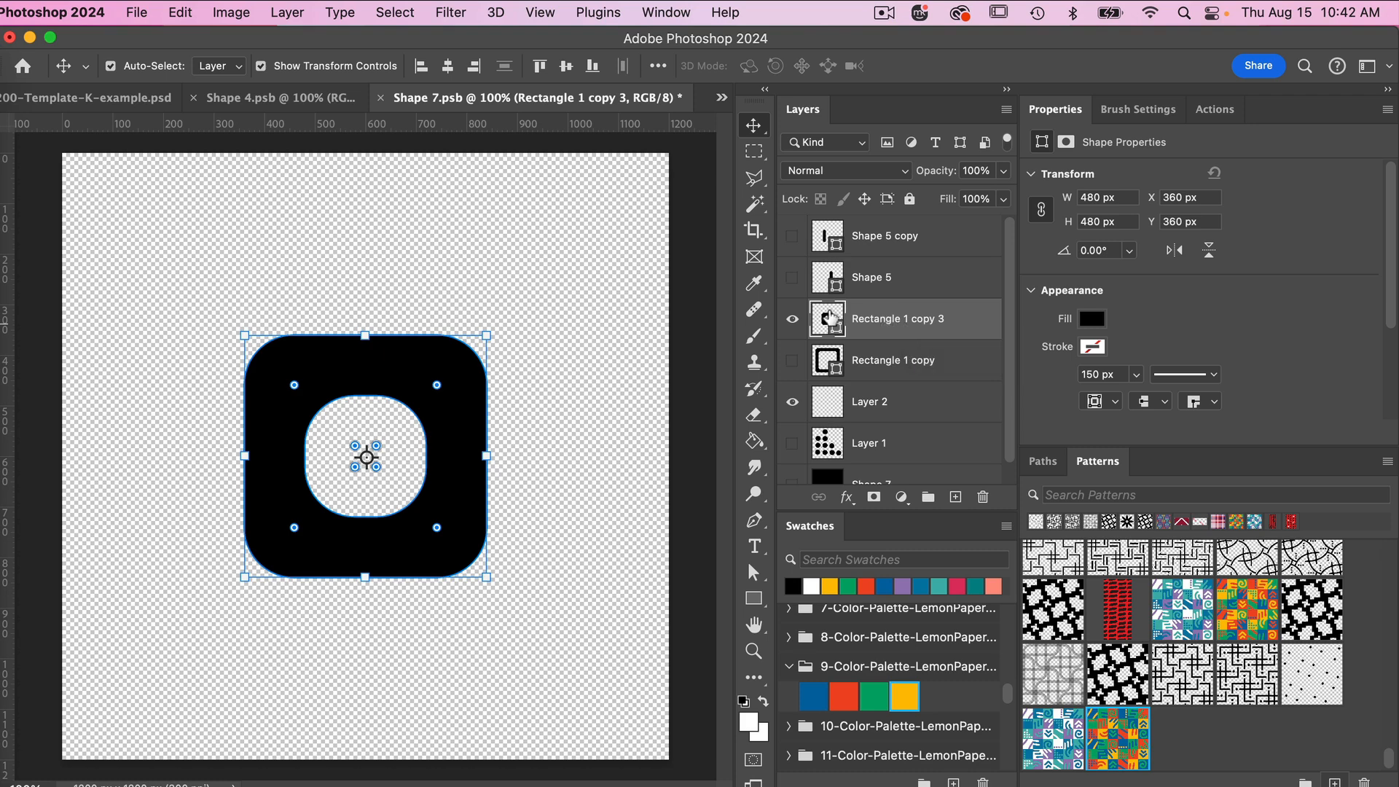
Fill the area outside the small ring's shape with black on a new layer, deselect, and hide the ring
key("super")
left_click(386, 14)
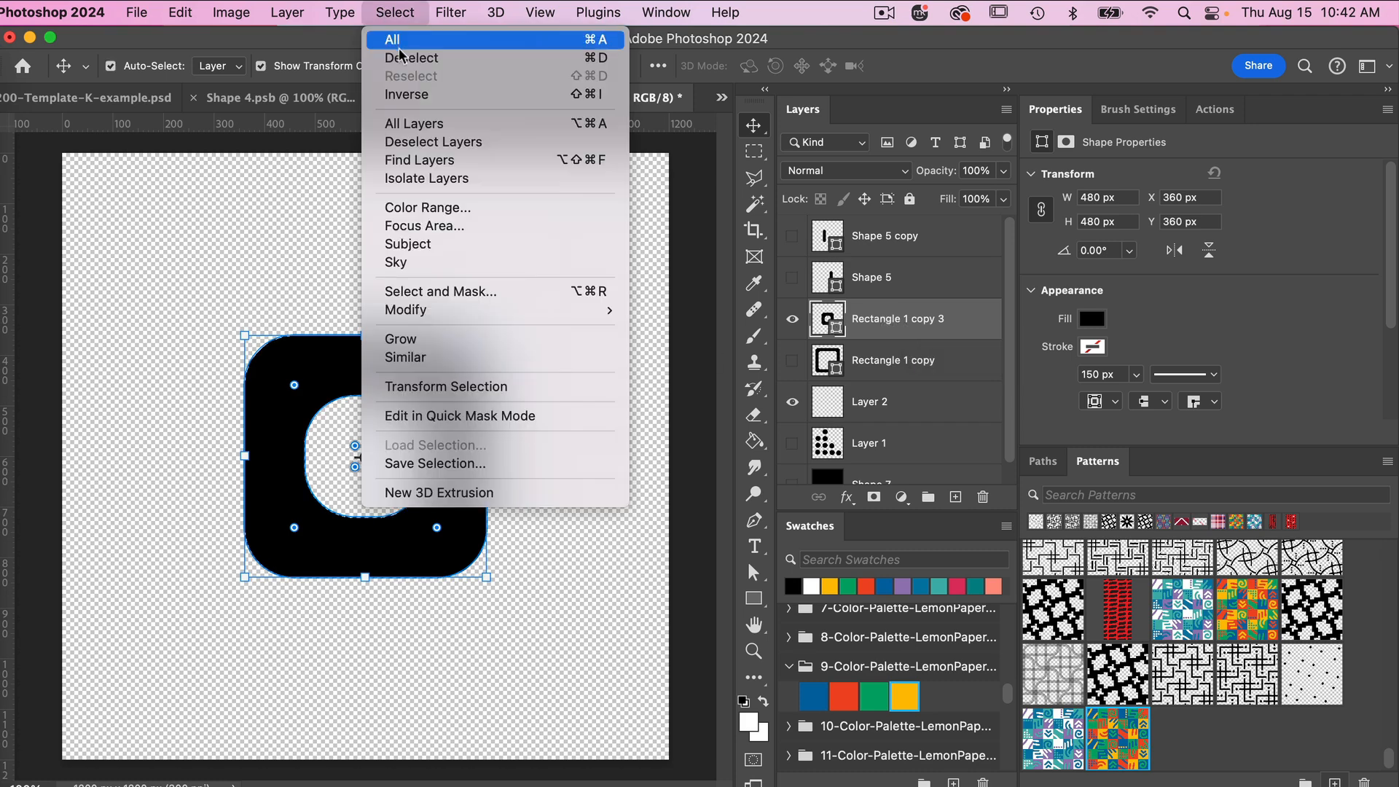
left_click(410, 92)
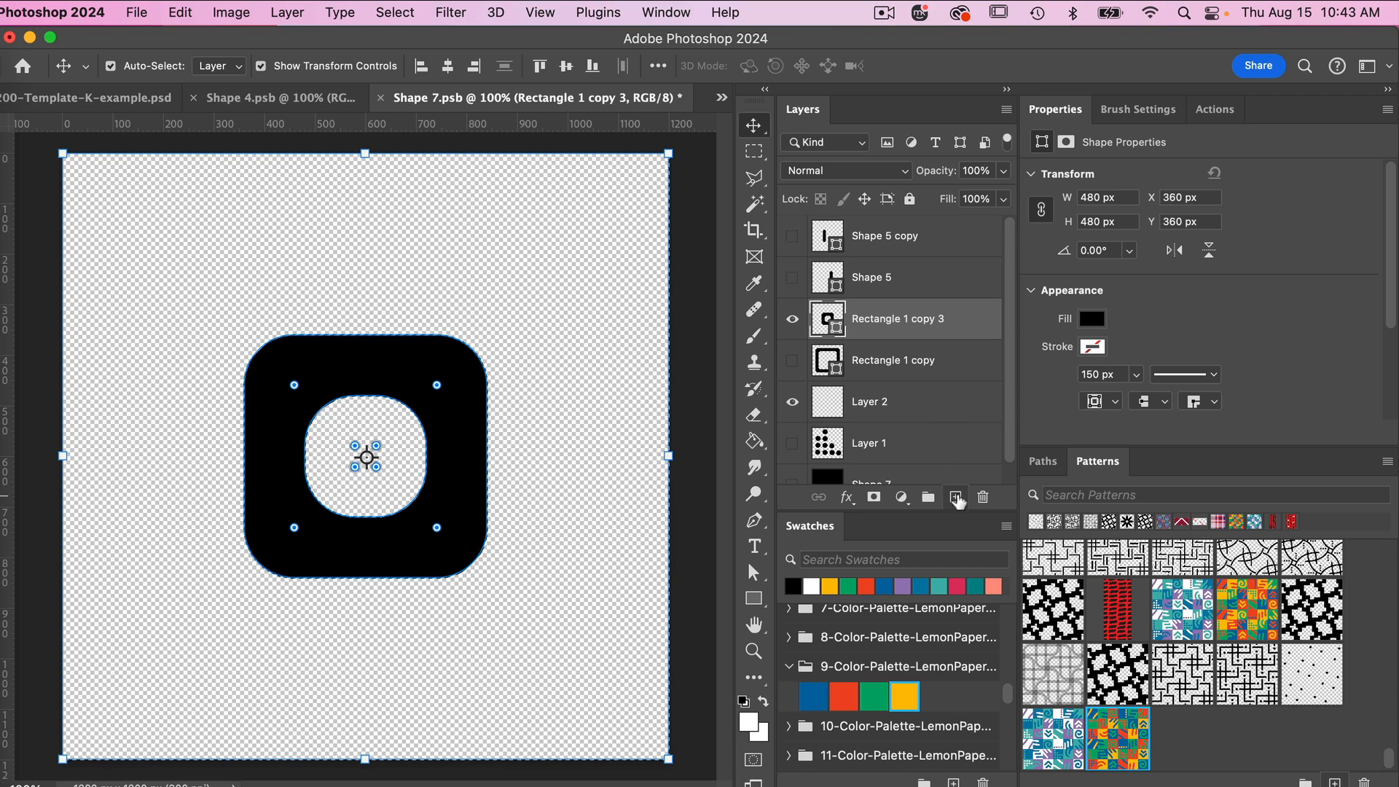
left_click(956, 497)
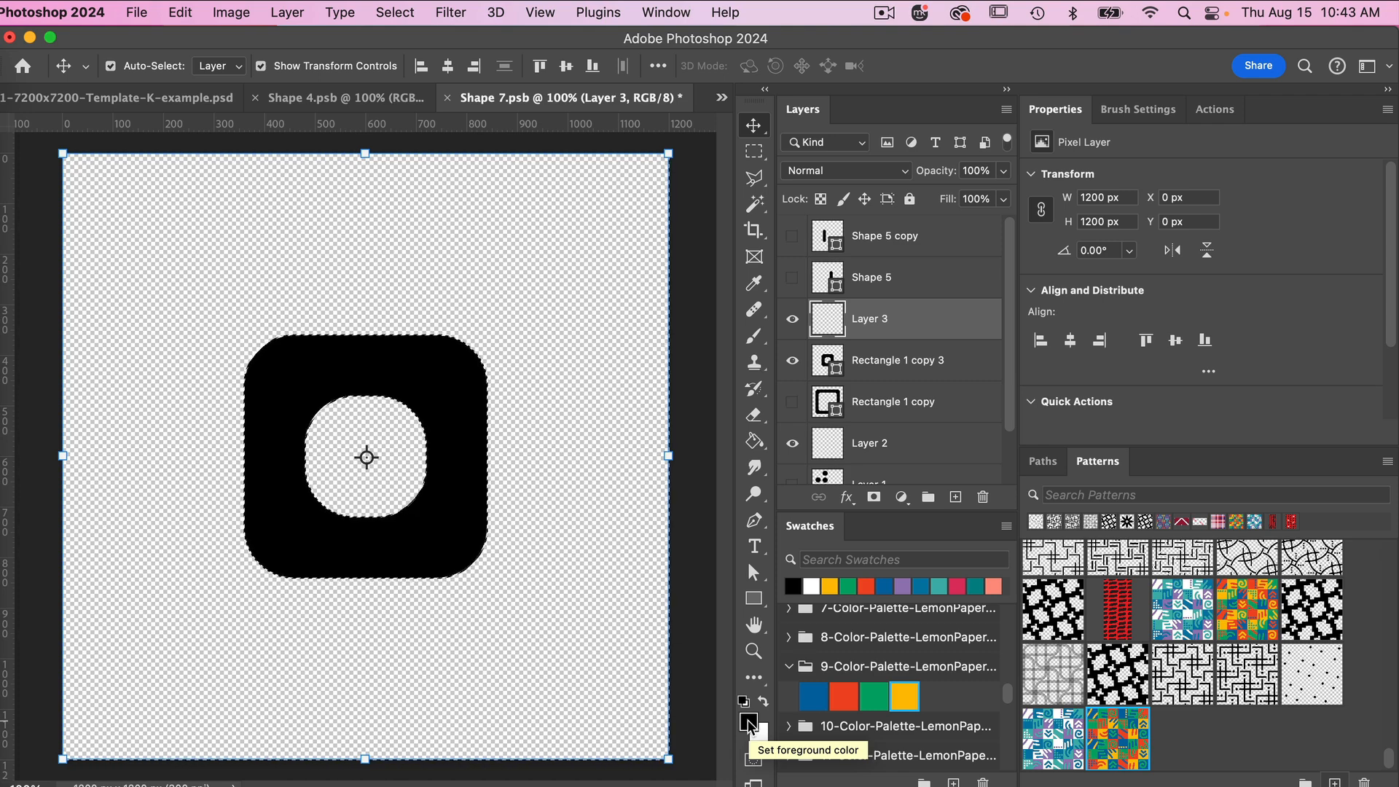
key("alt+BackSpace")
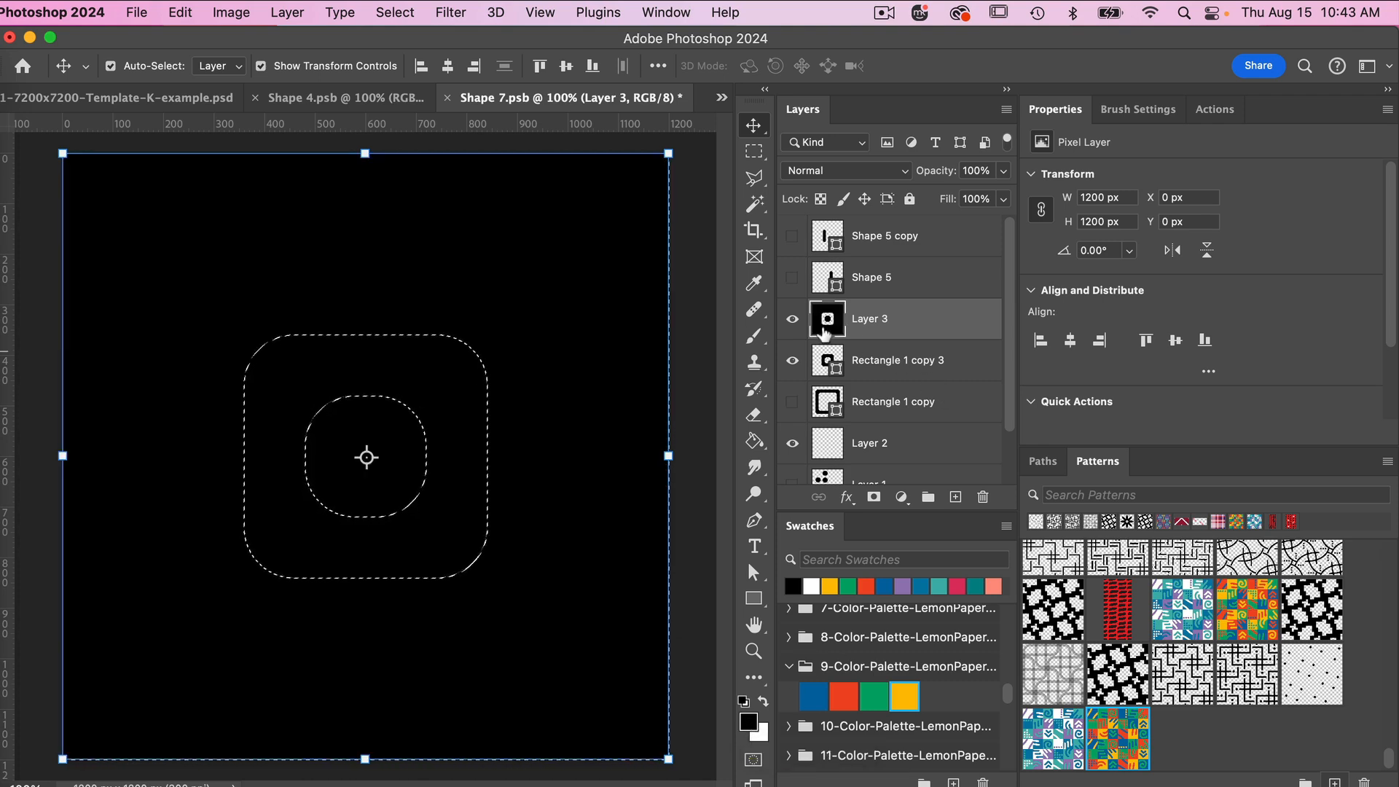
key("super")
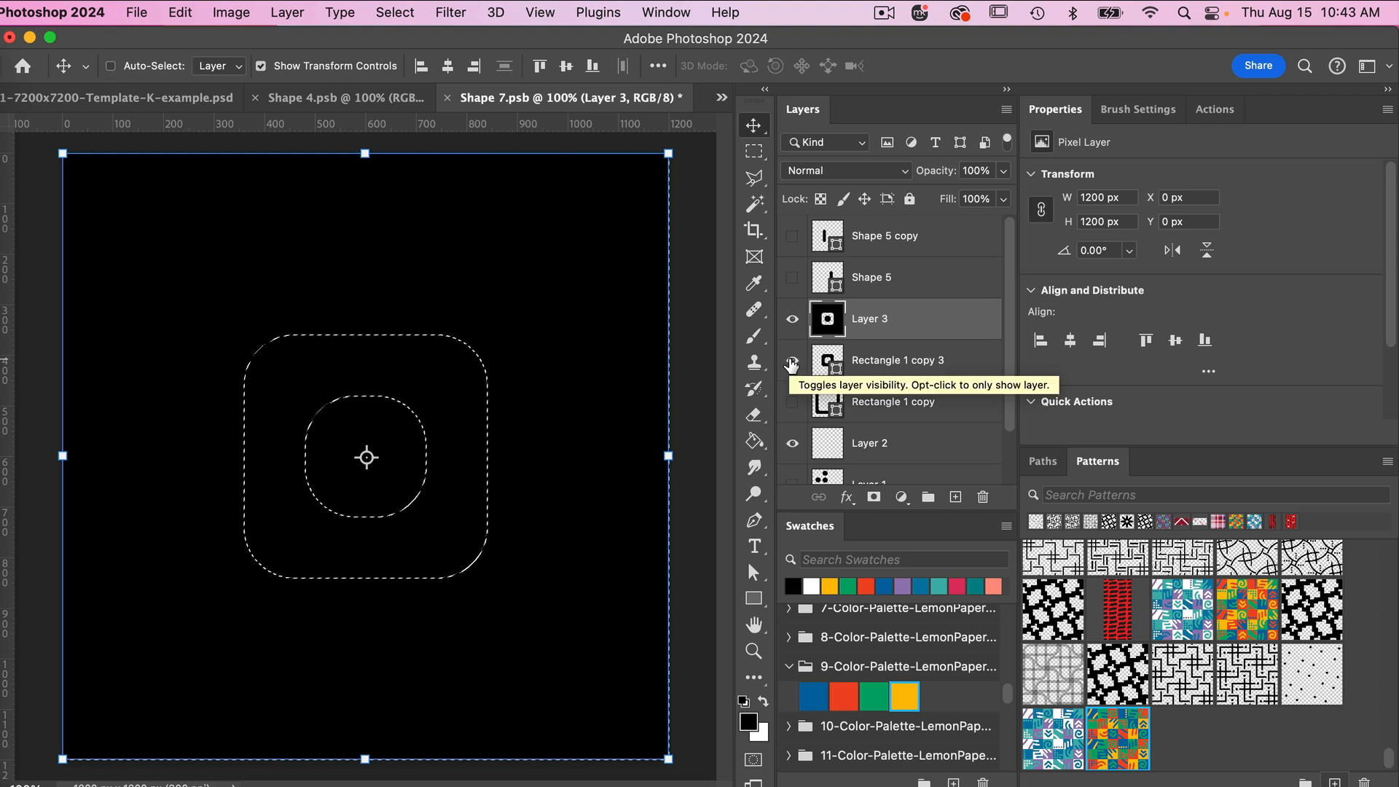
left_click(793, 362)
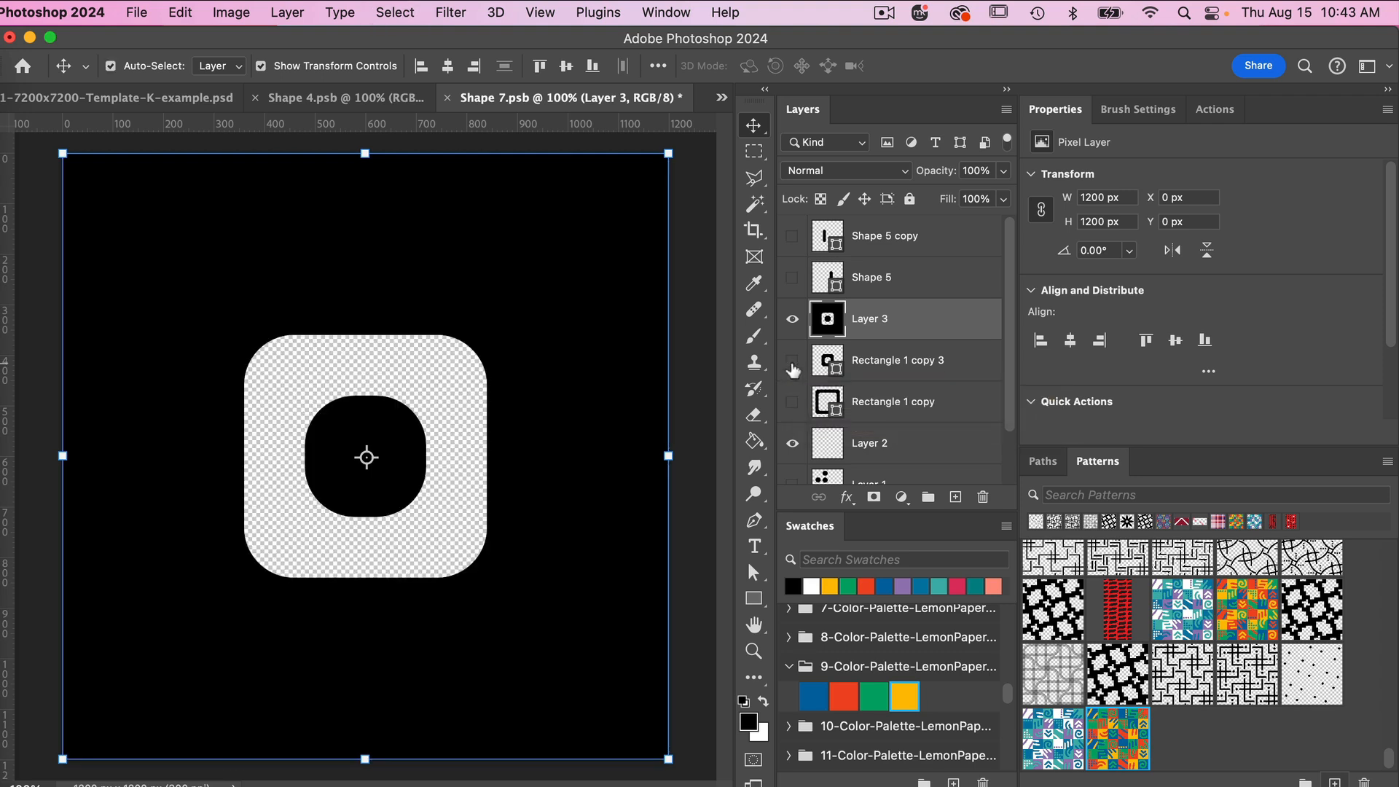
Delete the outer black area with the Magic Wand, keeping only the rounded square in the centre, and deselect
left_click(755, 204)
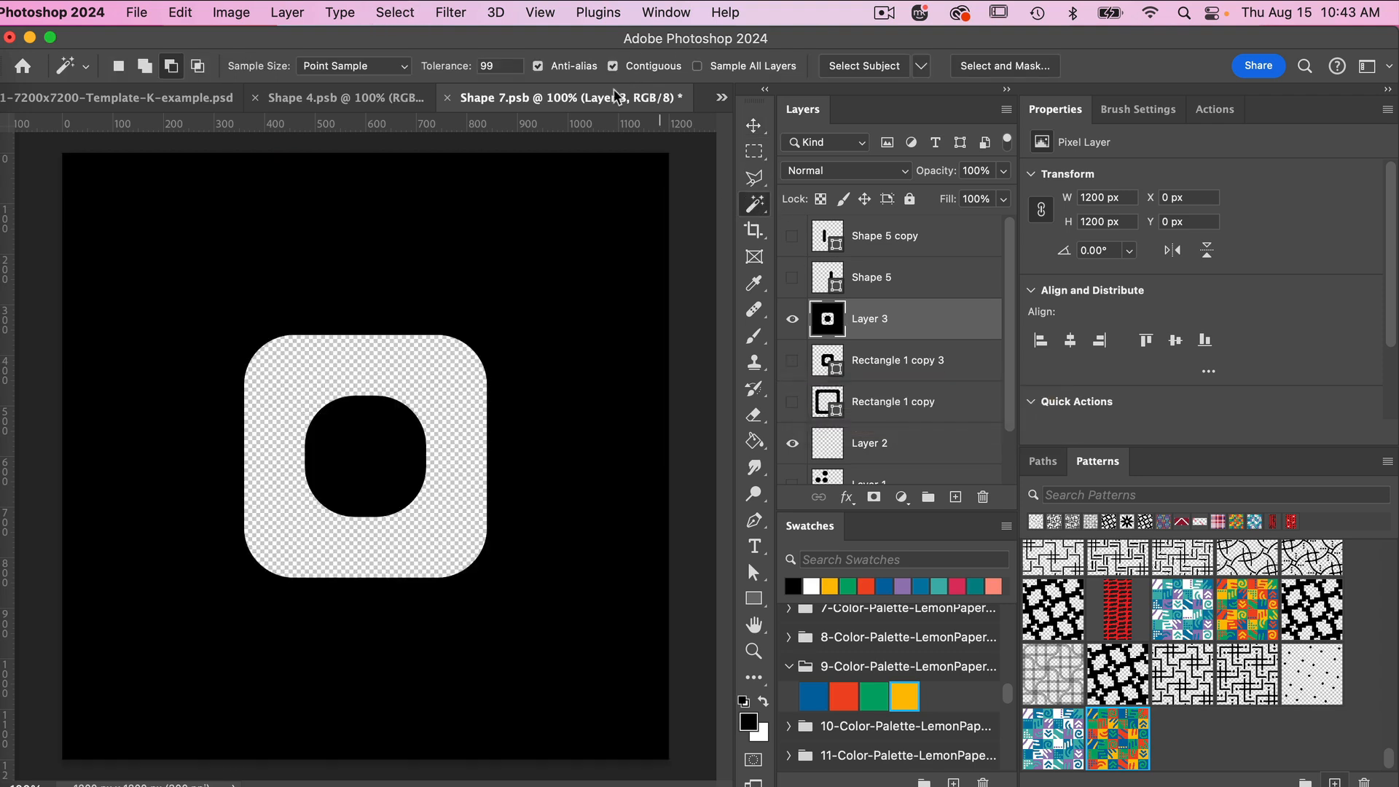
left_click(582, 227)
key("Delete")
key("ctrl+d")
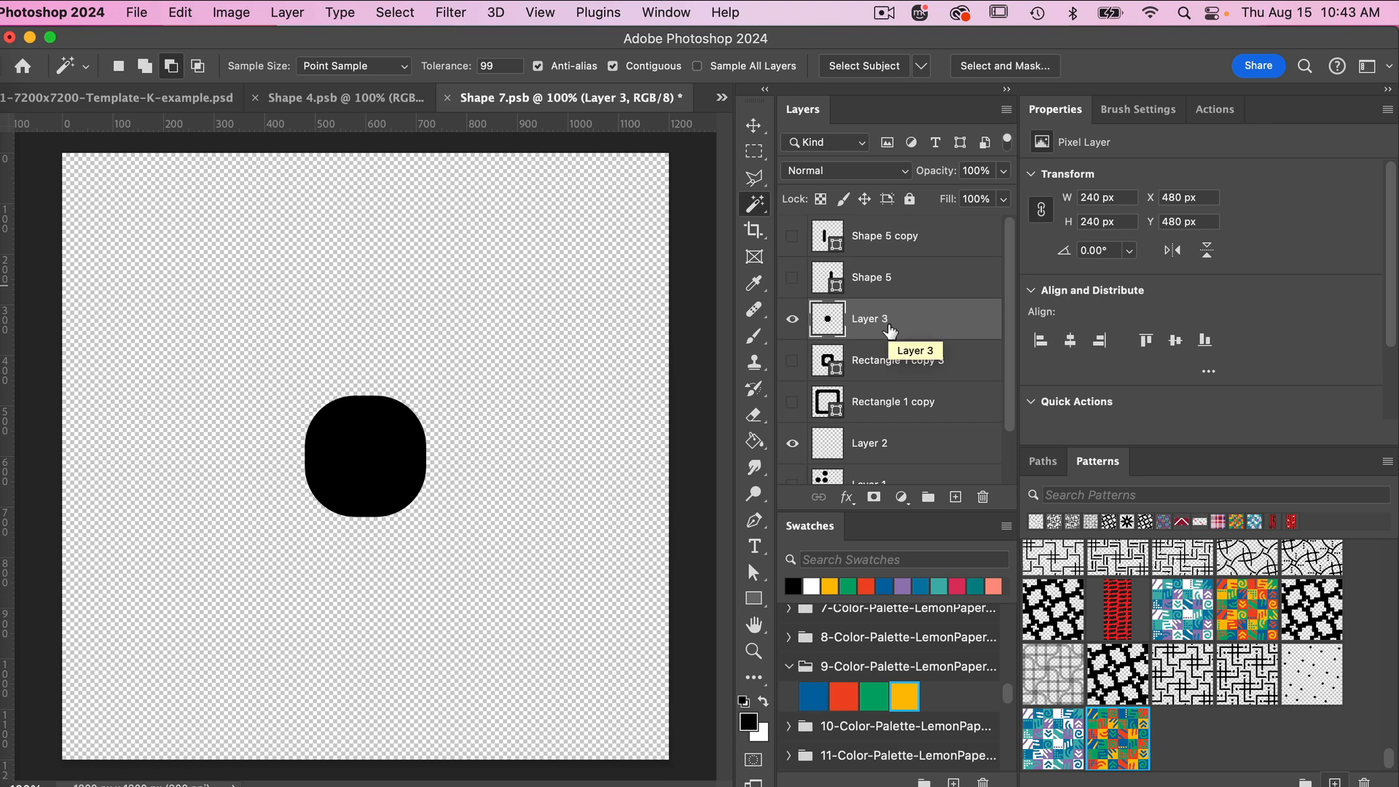
Show the small ring again and move the solid rounded square straight up above it
left_click(792, 360)
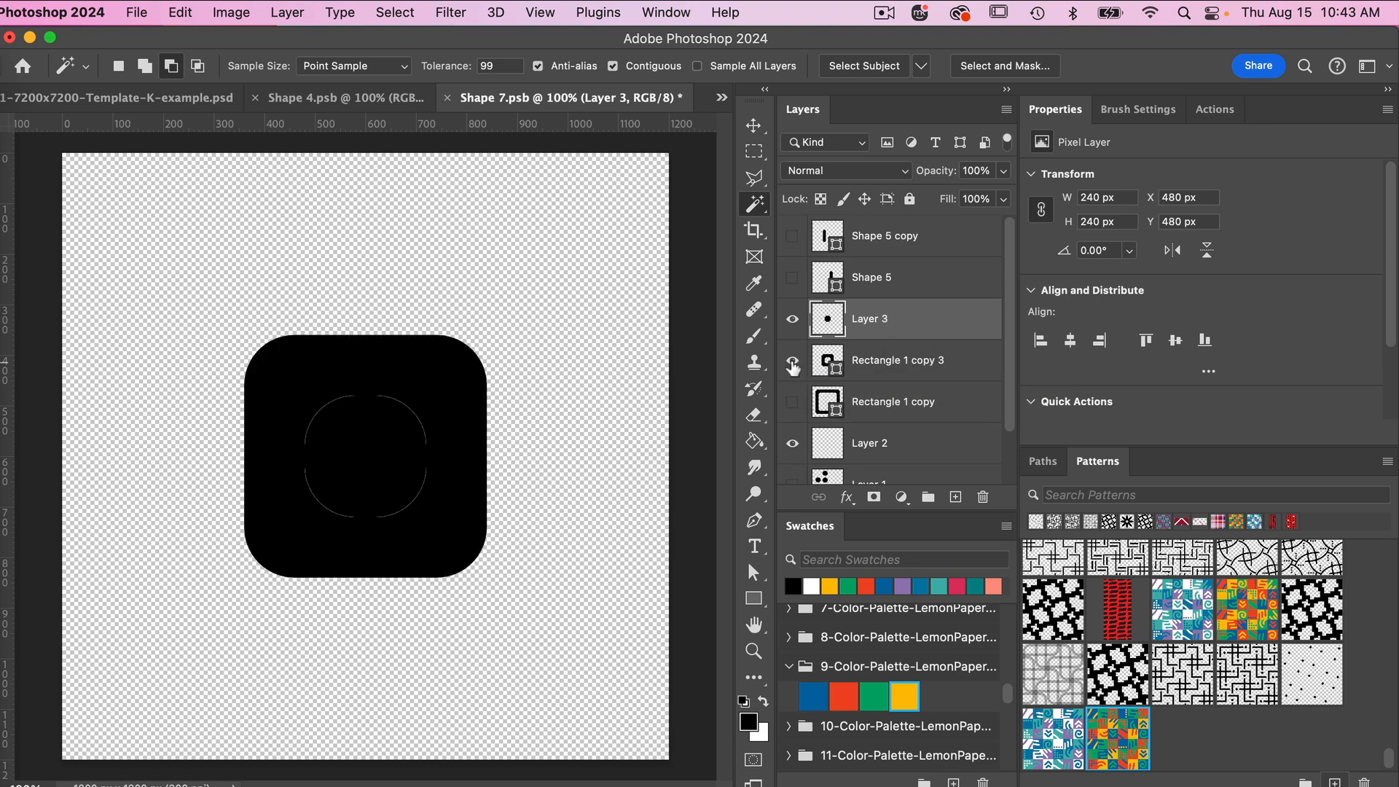
key("v")
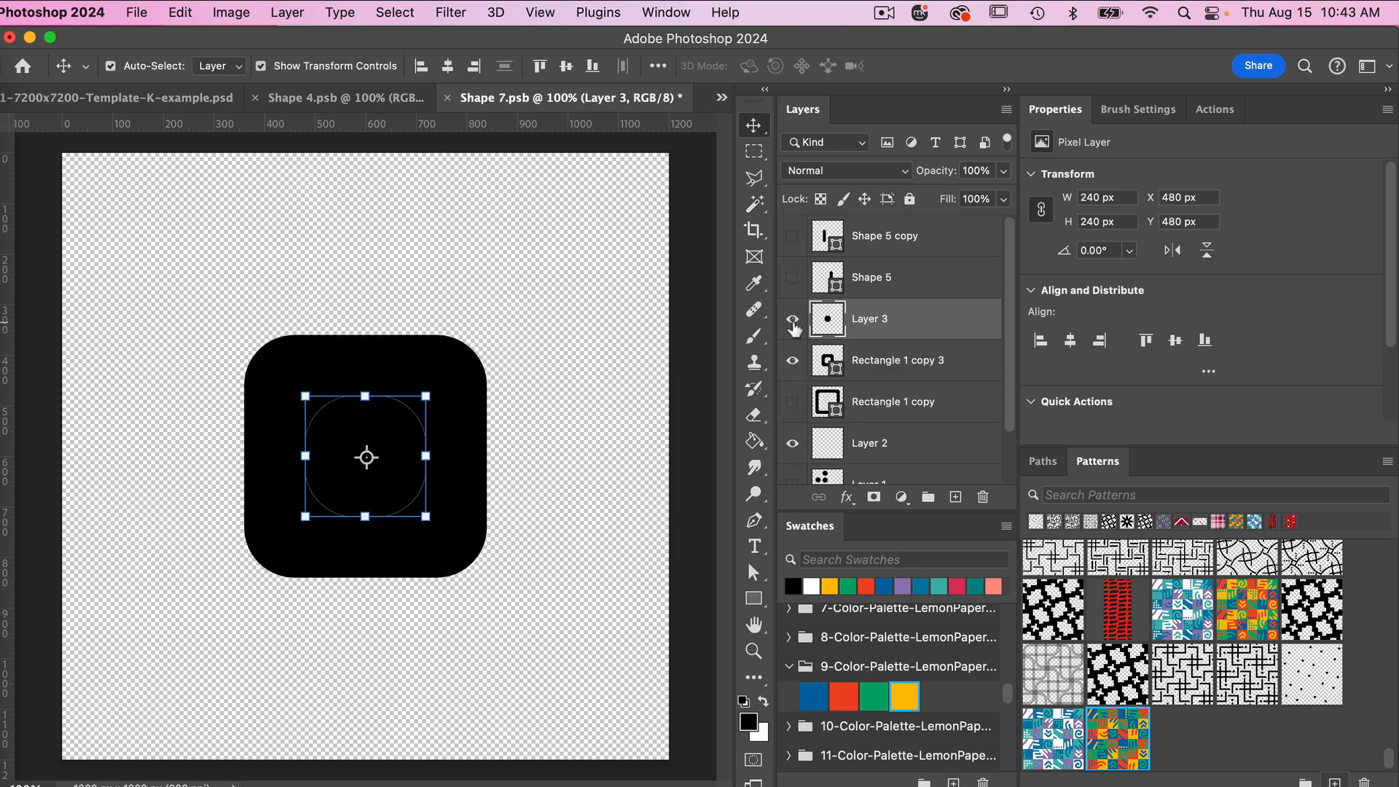
left_click_drag(407, 432, 400, 211)
Place a horizontal guide along the ring's upper edge and fill the full-width area above it with black on a new layer, then deselect
left_click(457, 384)
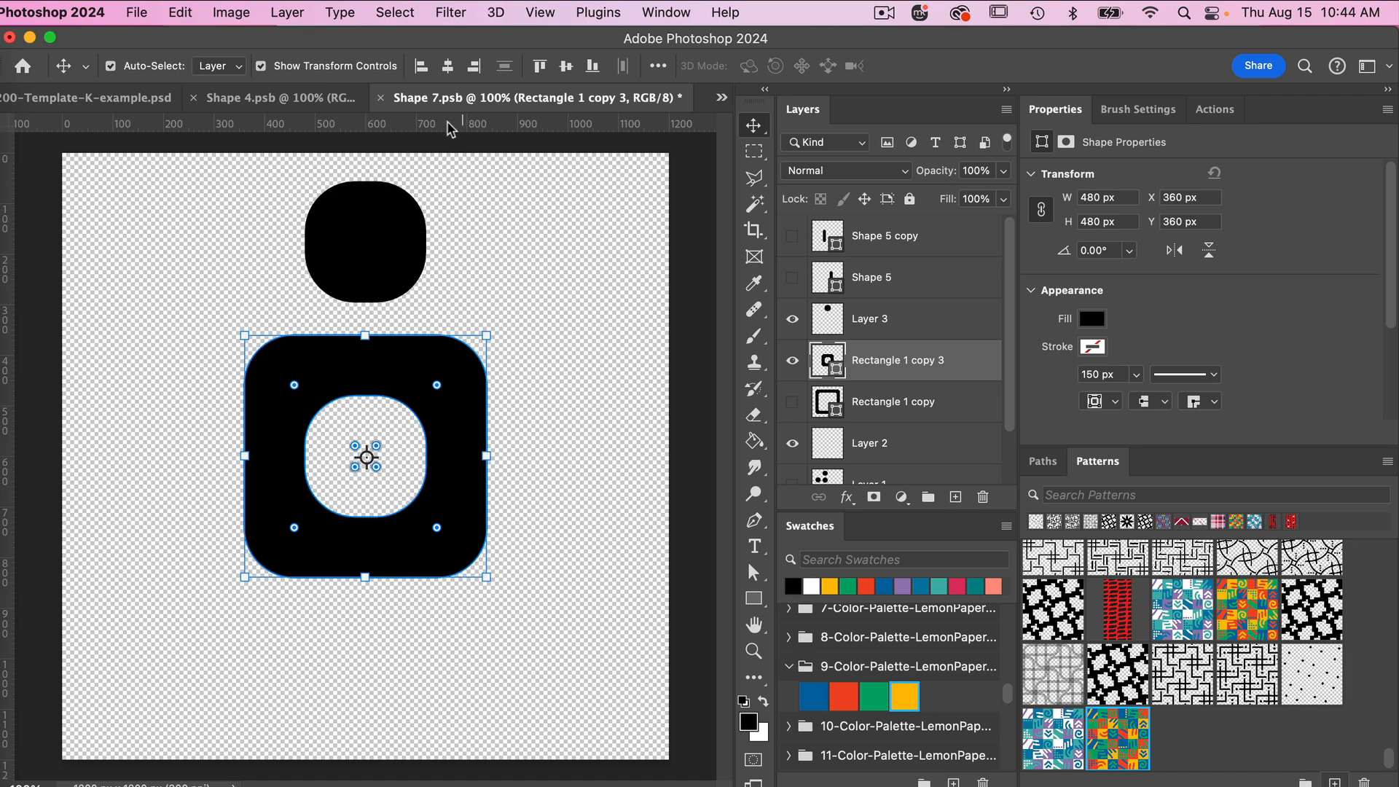
left_click_drag(448, 124, 455, 336)
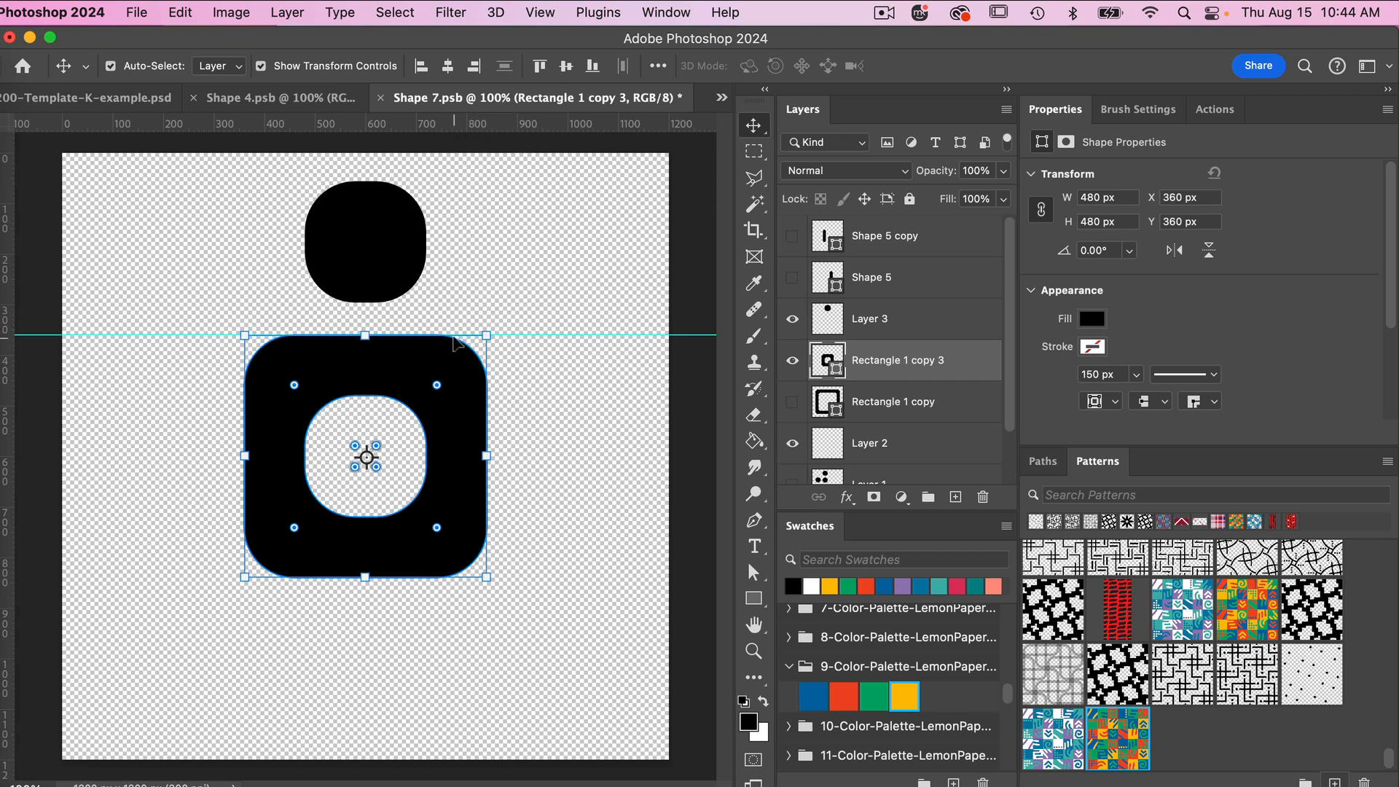
left_click(756, 153)
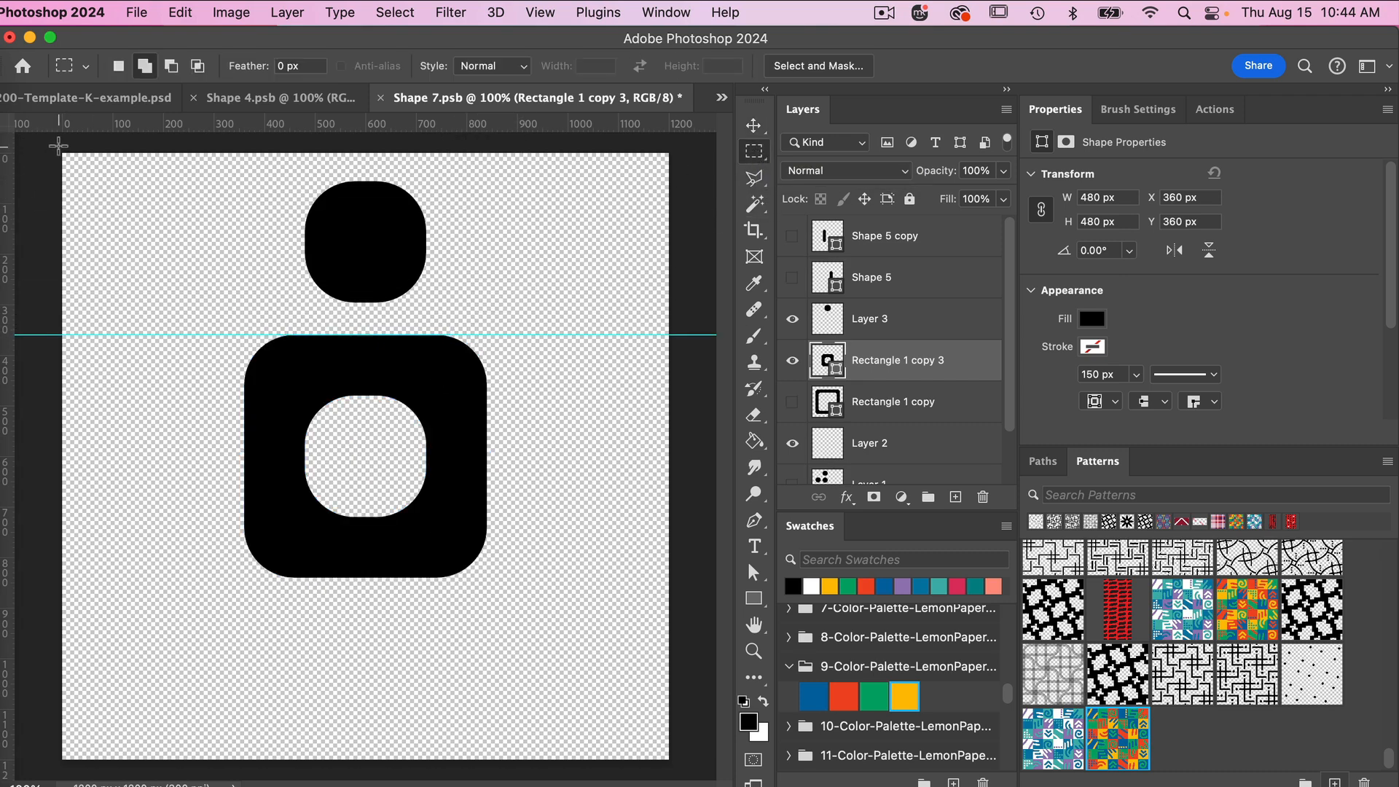
left_click_drag(58, 147, 685, 335)
left_click(955, 497)
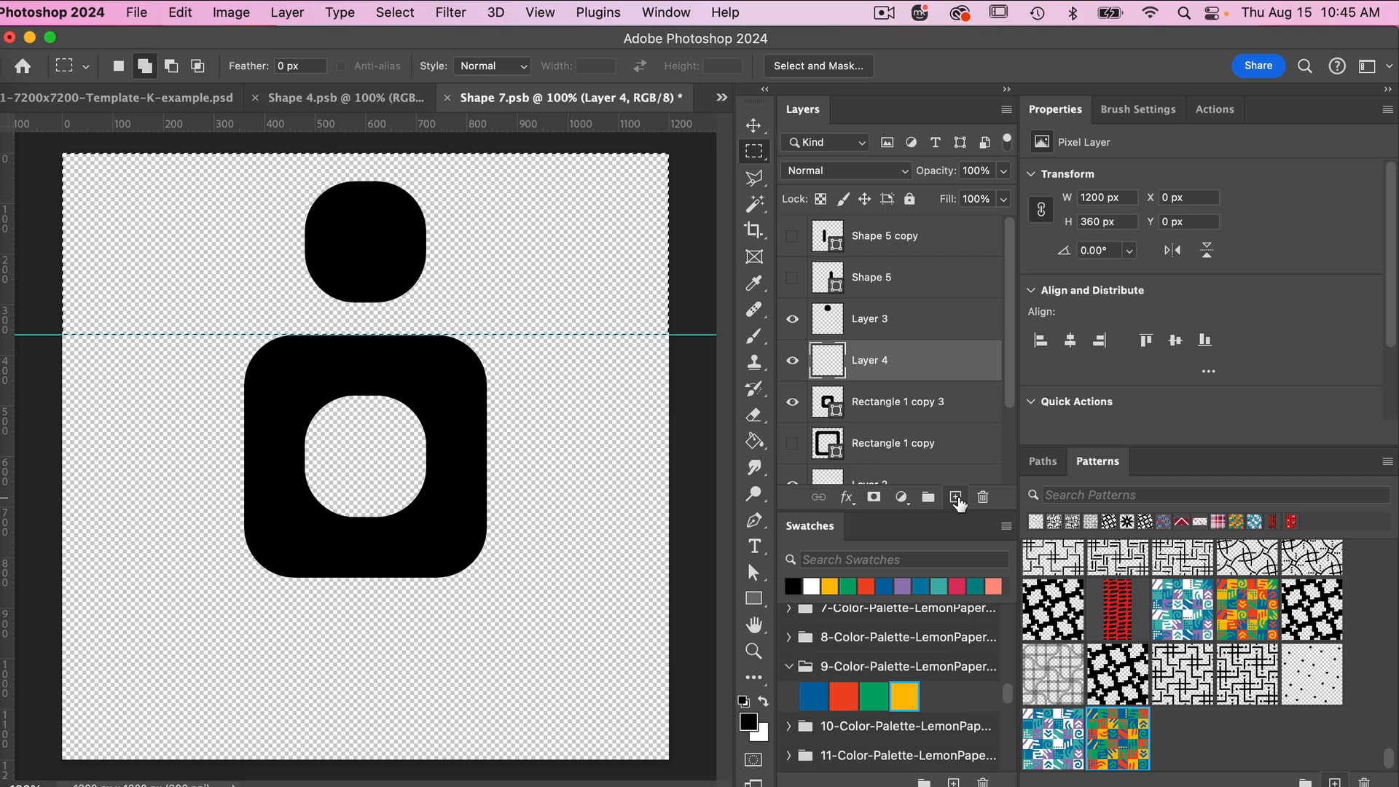
key("alt+BackSpace")
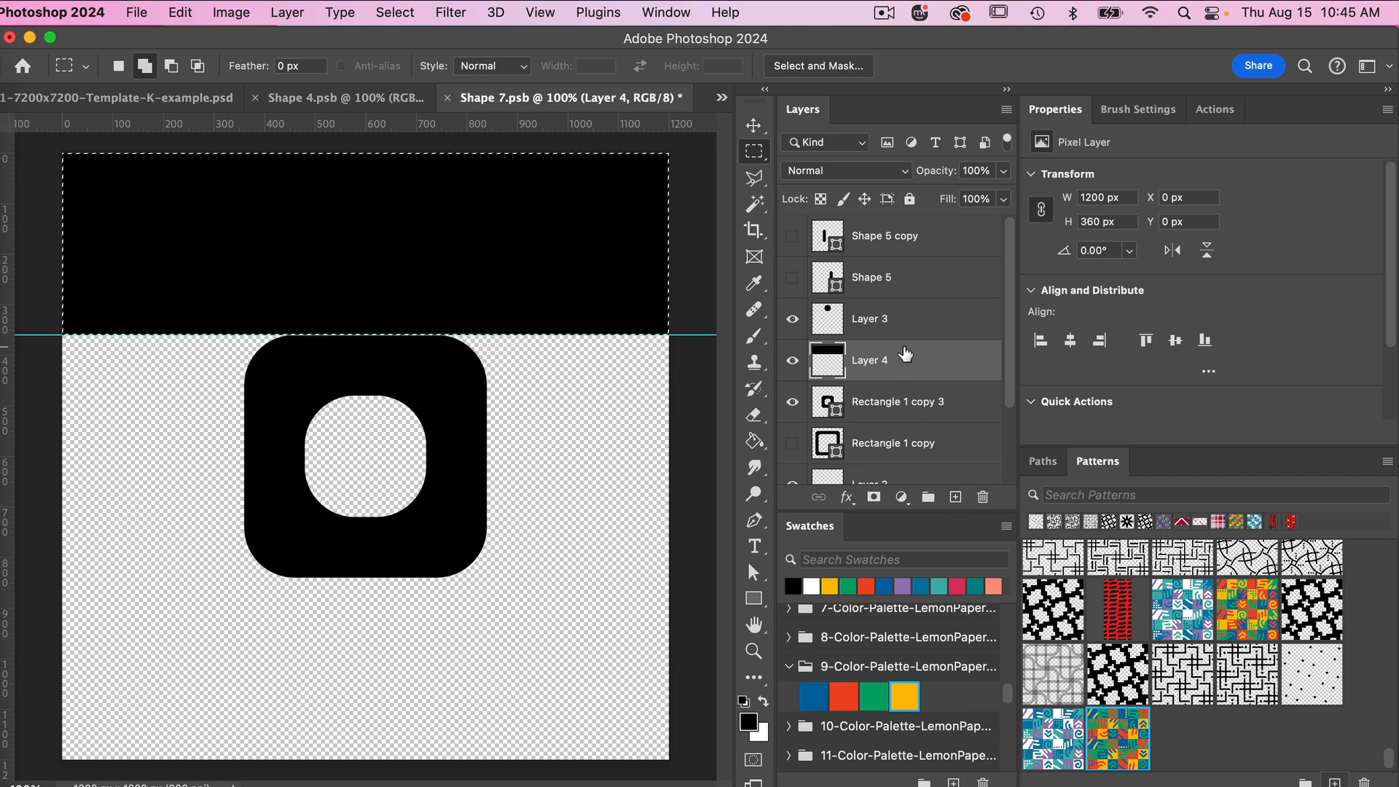
key("super+d")
Convert the solid rounded square and the black strip layers into one smart object and open its contents
left_click(893, 320)
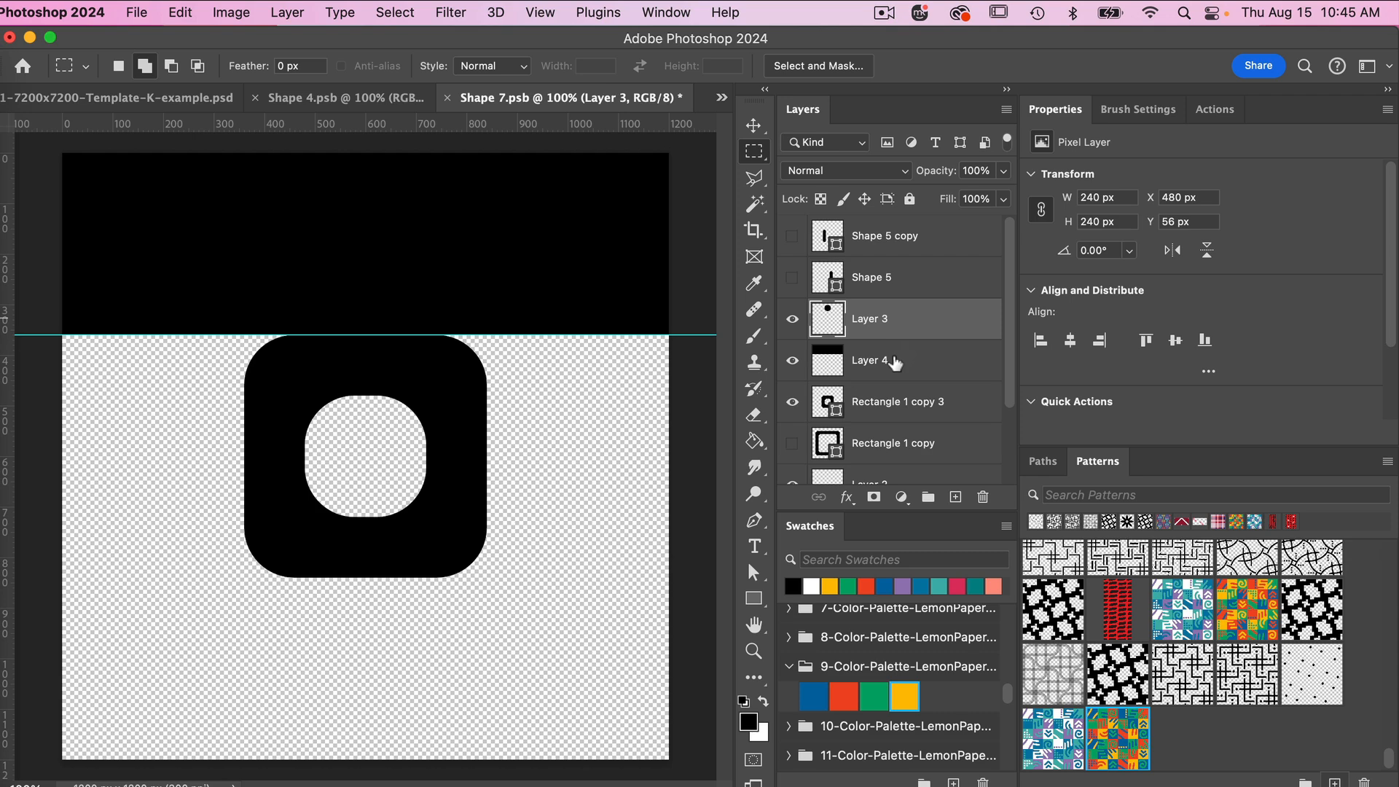
left_click(895, 362, "shift")
right_click(895, 362)
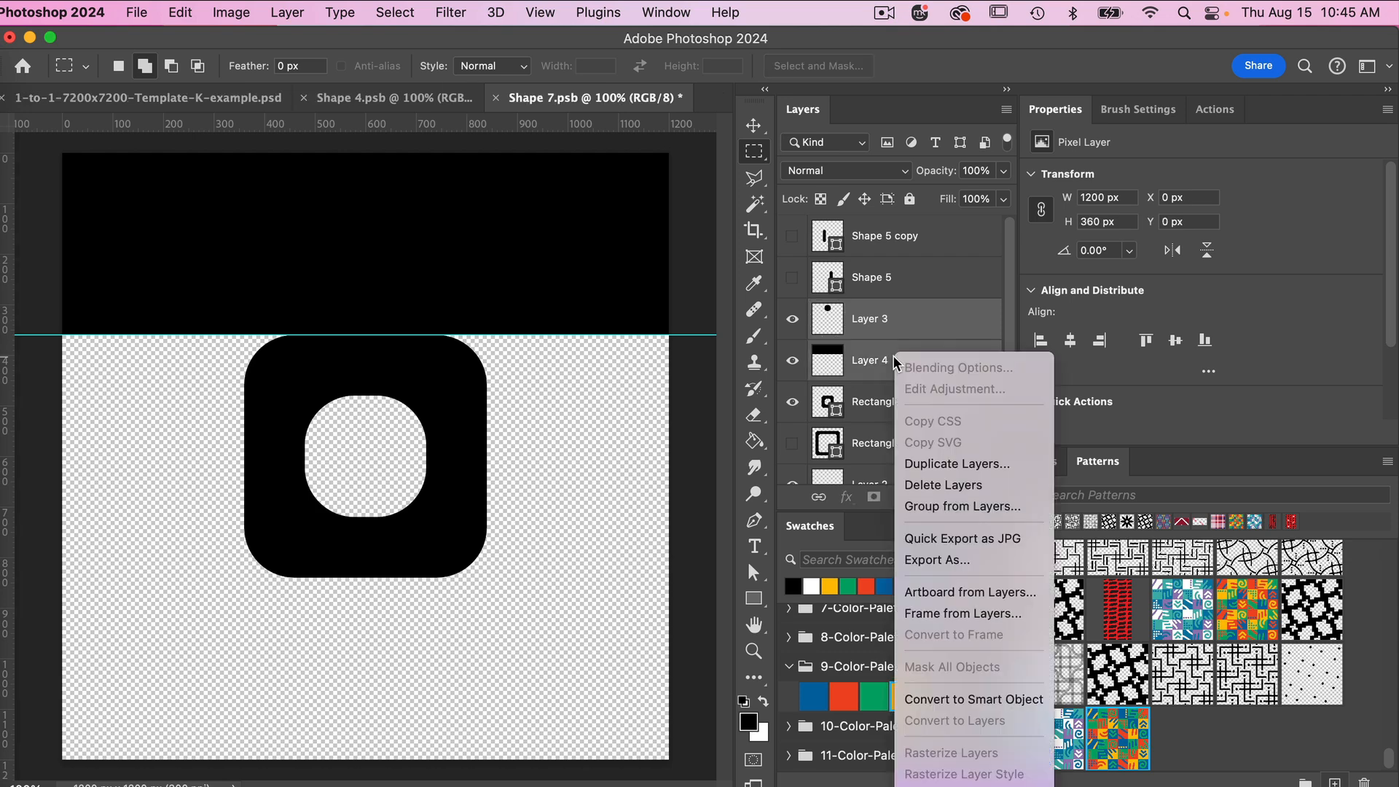
left_click(971, 701)
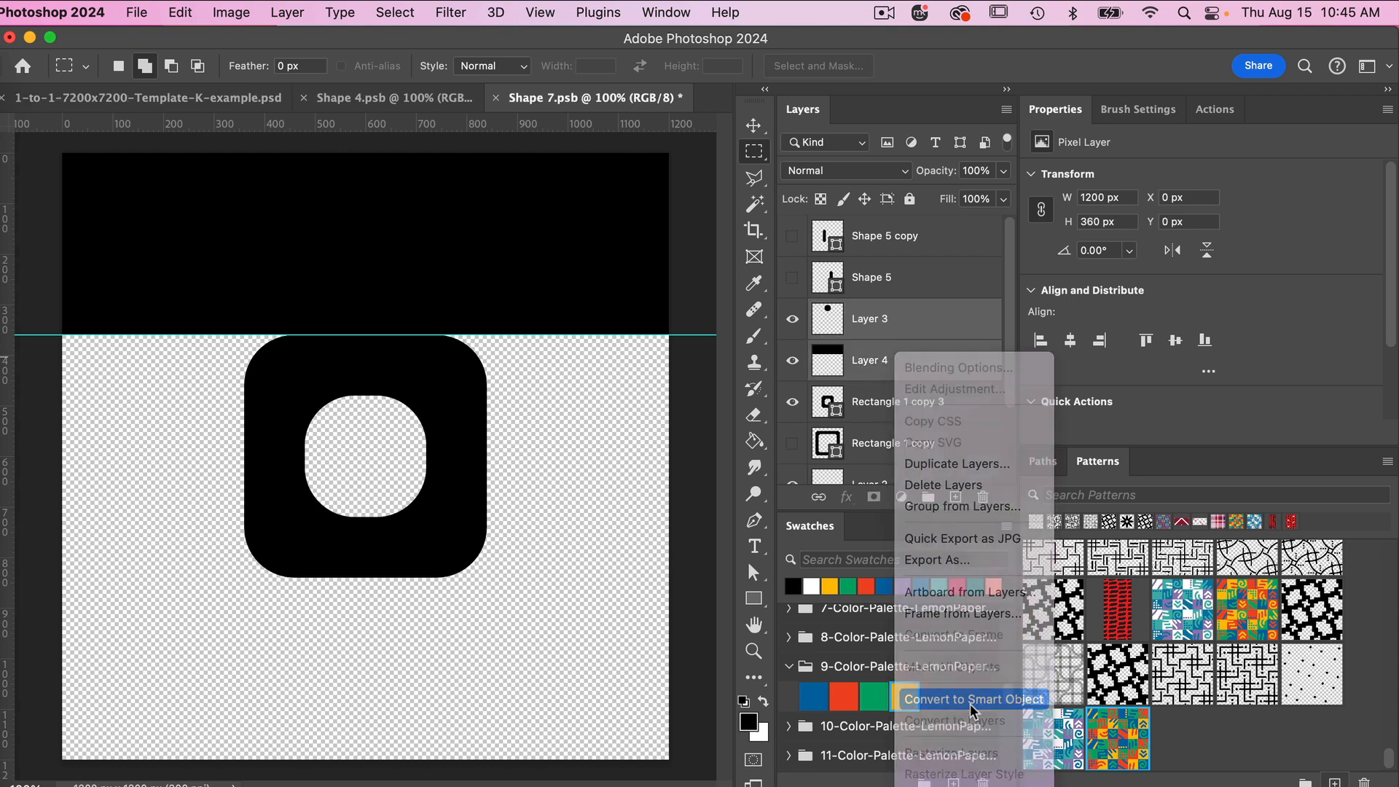
double_click(828, 320)
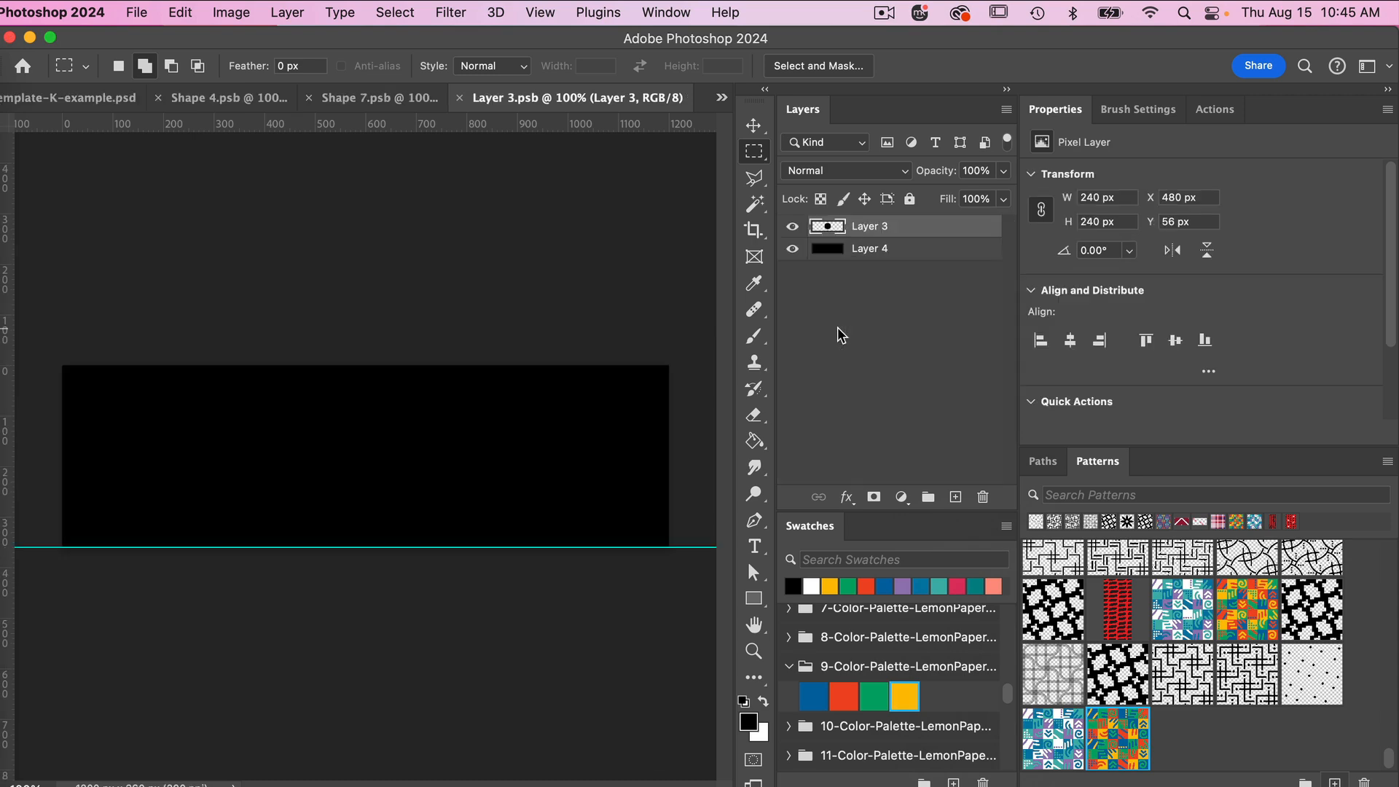
Hide the black strip, centre the rounded square vertically on the canvas, and show the strip again
left_click(793, 249)
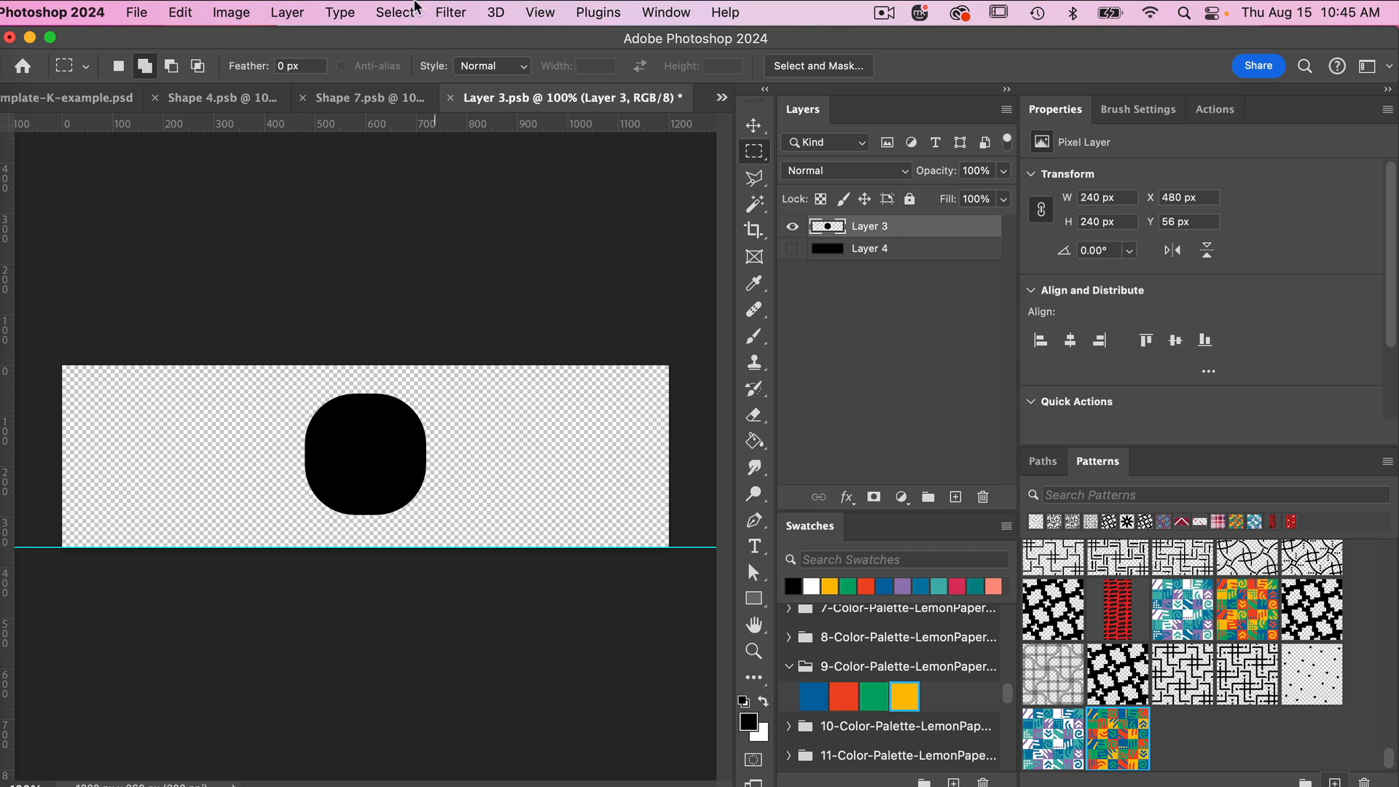
left_click(754, 127)
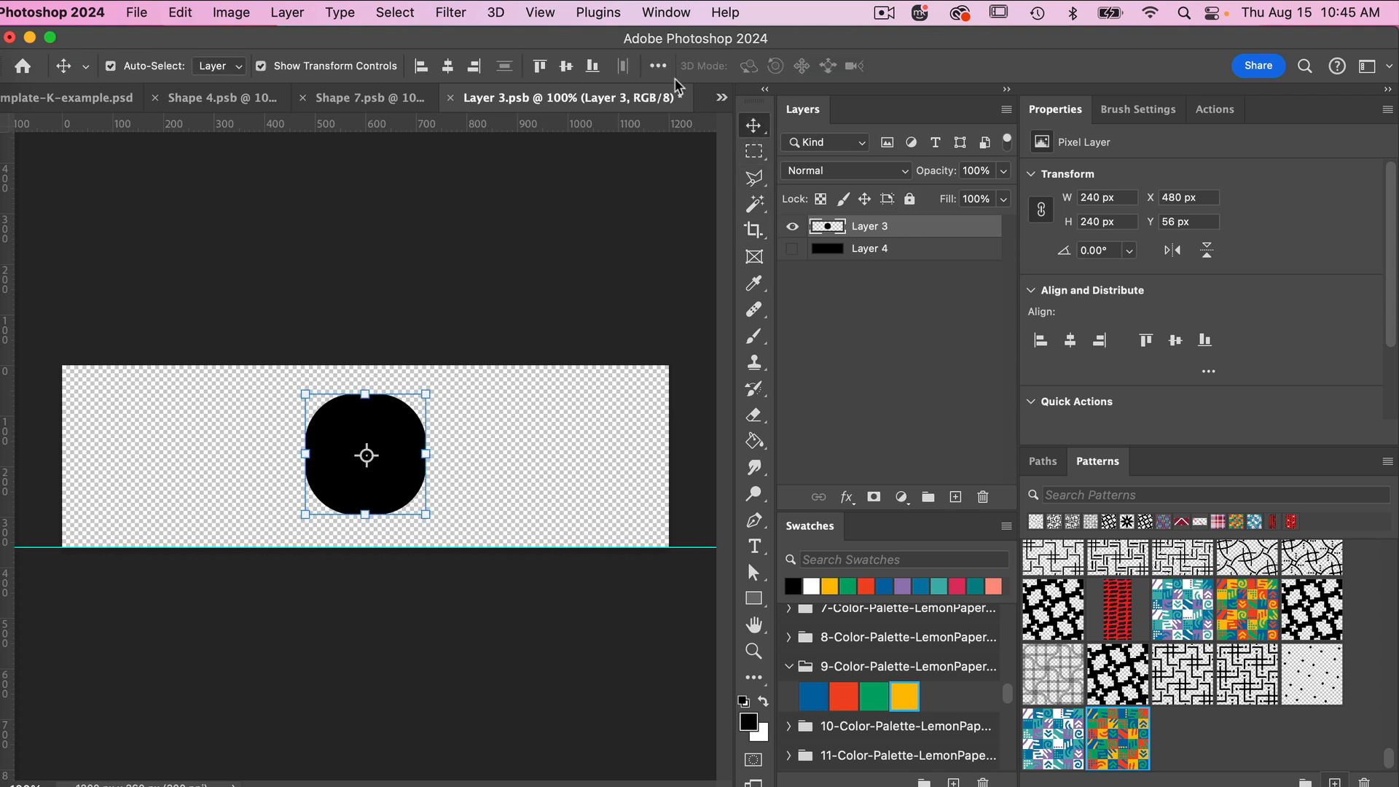
left_click(566, 66)
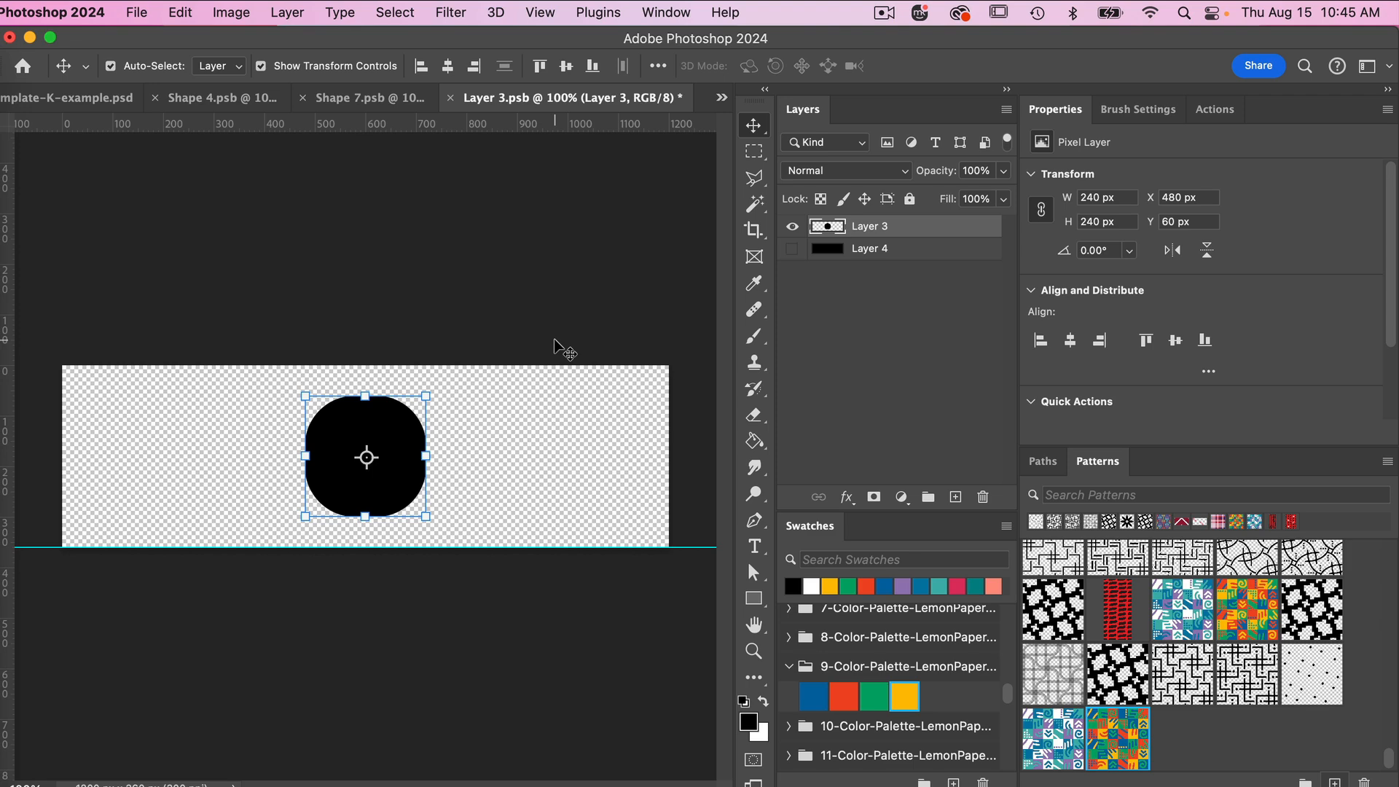
left_click(792, 248)
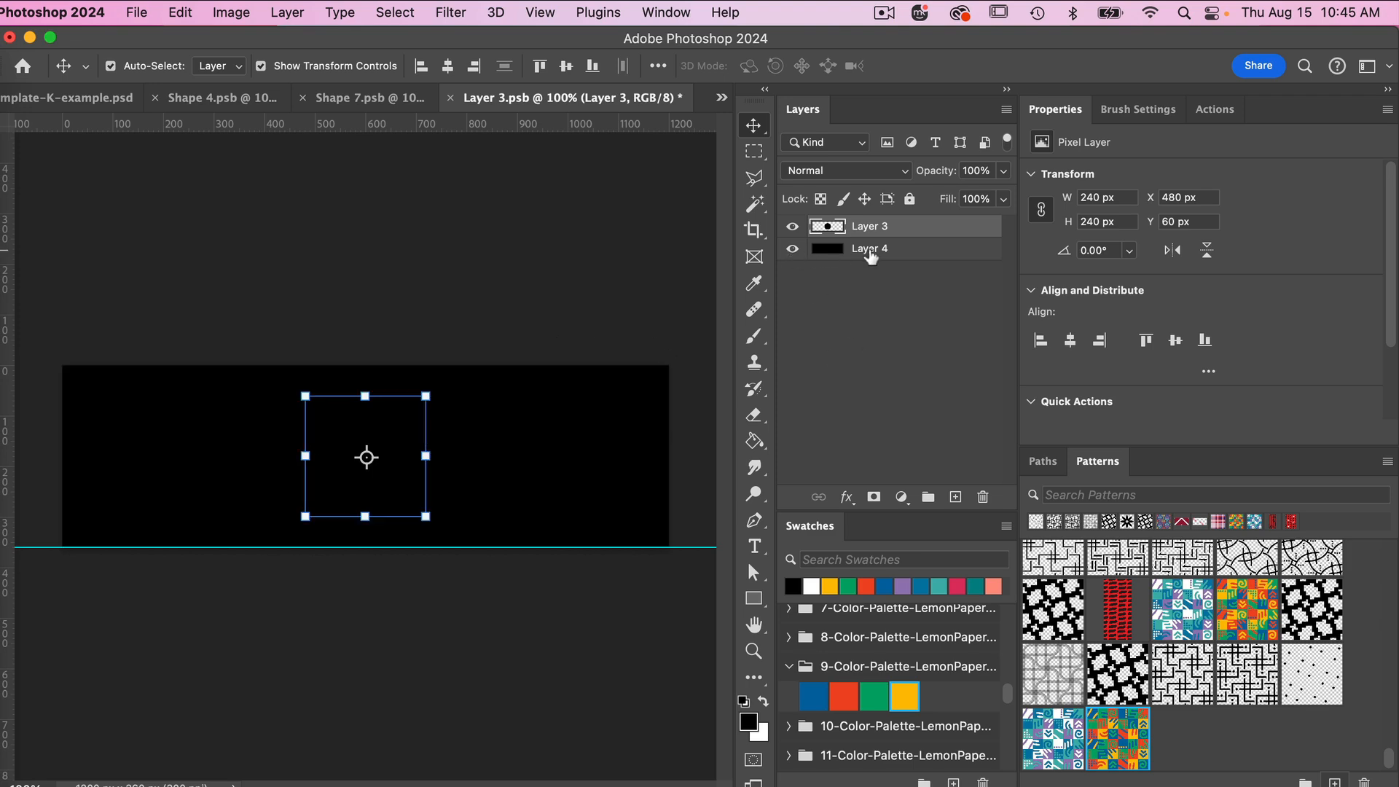
Set the black strip layer's opacity to 50% and save the smart object
left_click(898, 253)
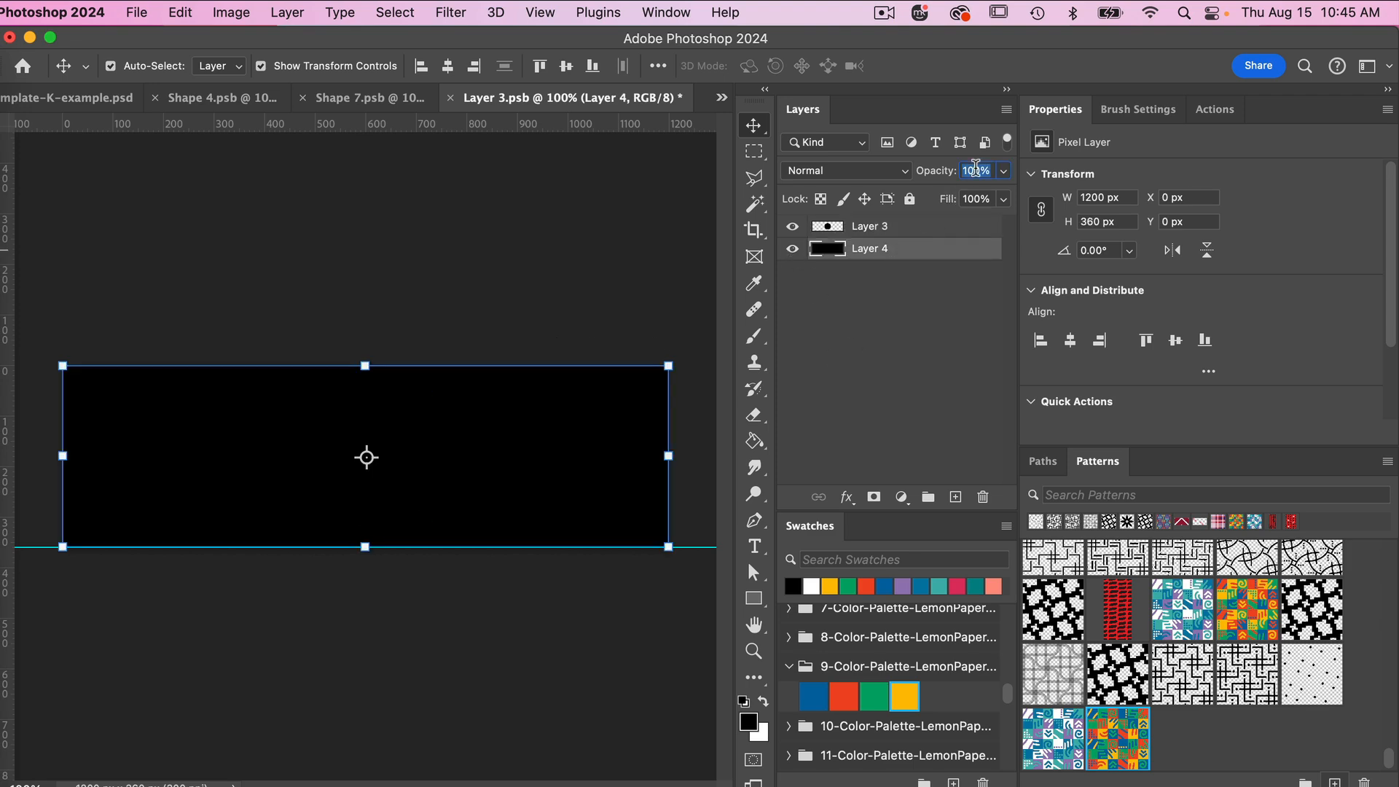
type("50")
key("Return")
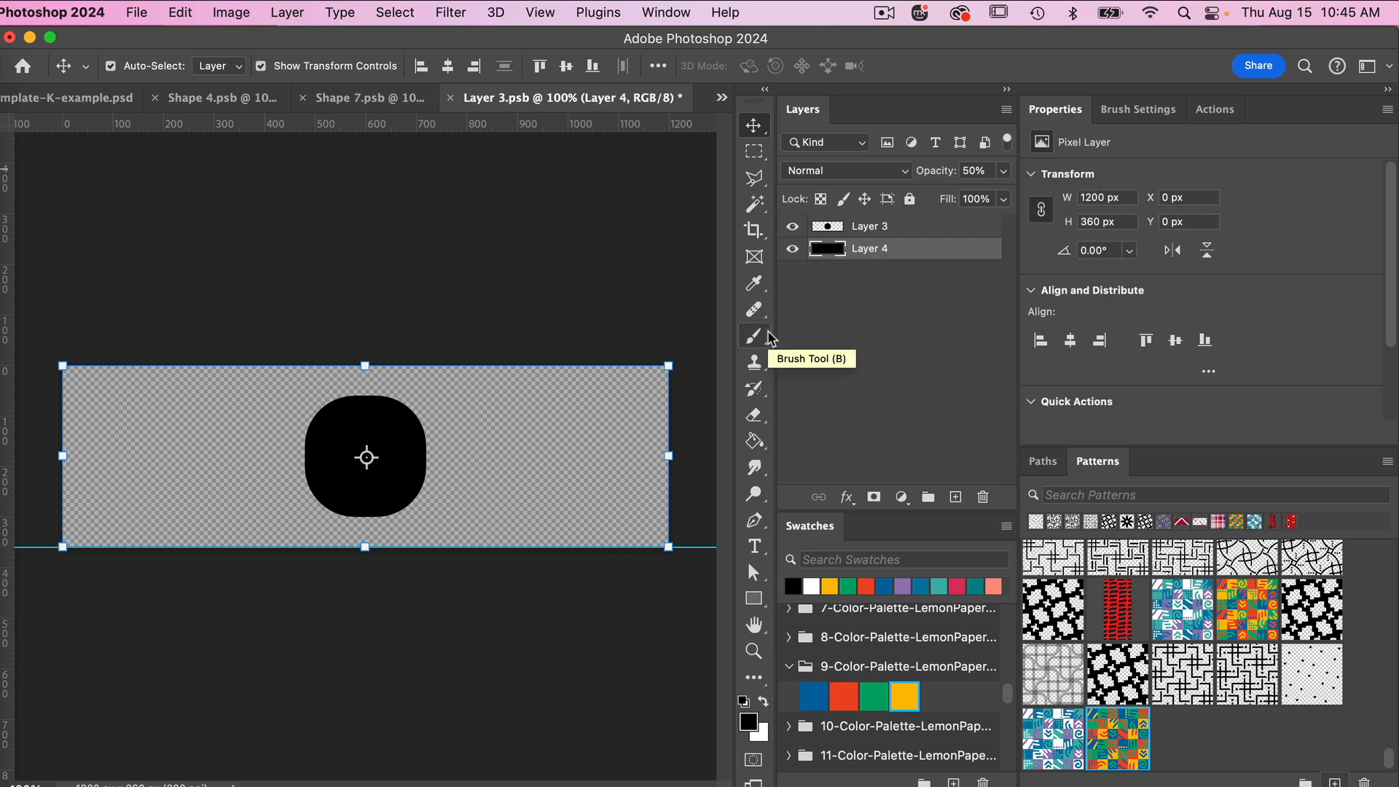
key("super+s")
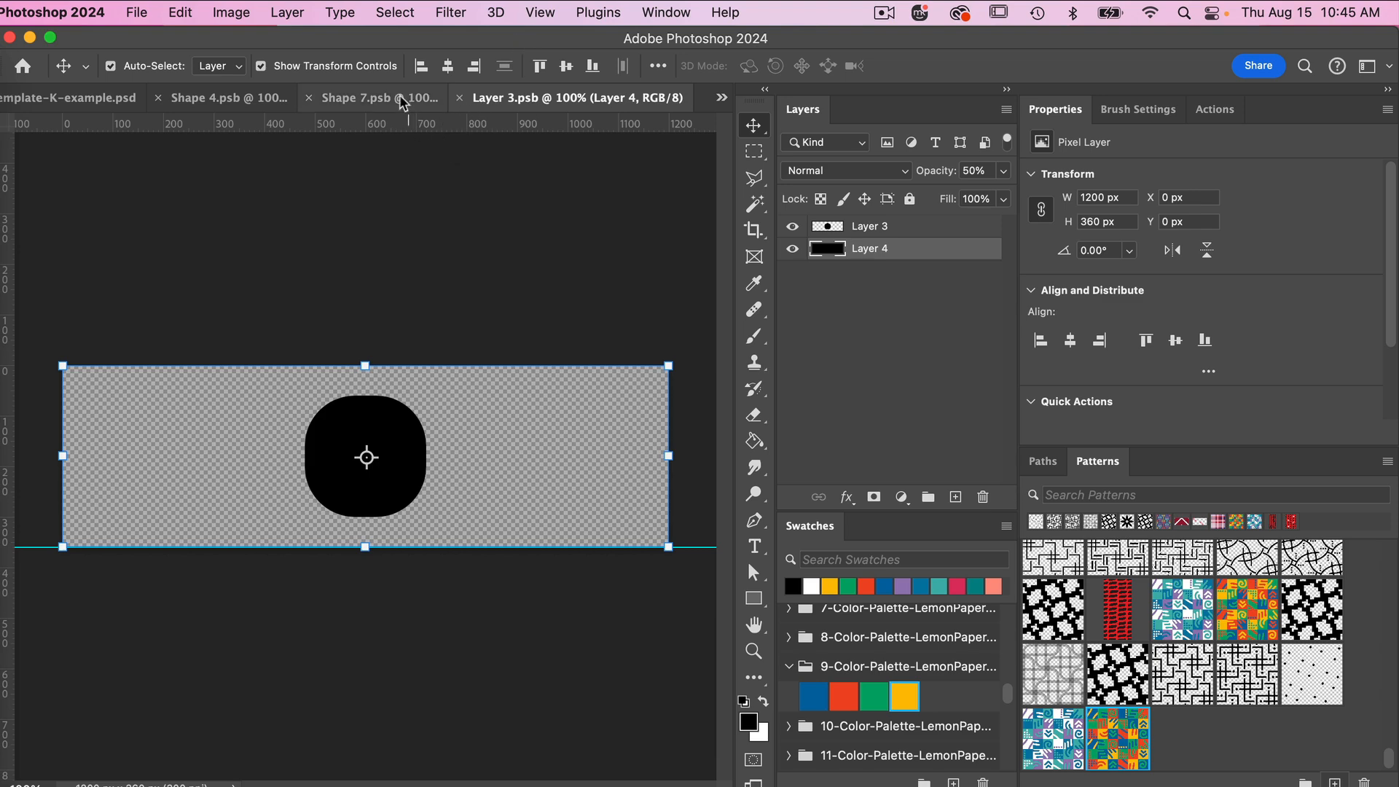
In Shape 7, duplicate the strip smart object straight down and align the copy to the canvas's bottom edge
left_click(346, 90)
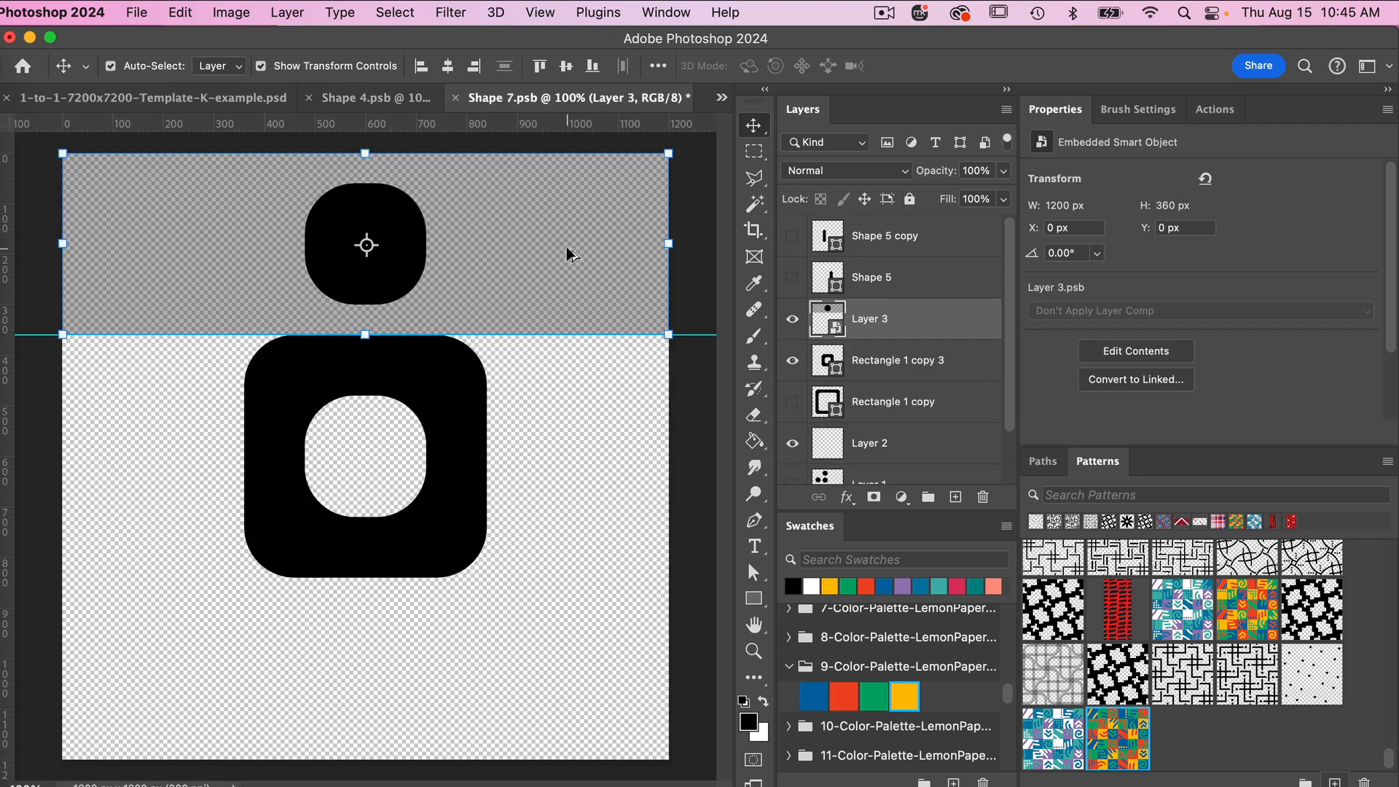
left_click_drag(567, 246, 564, 641)
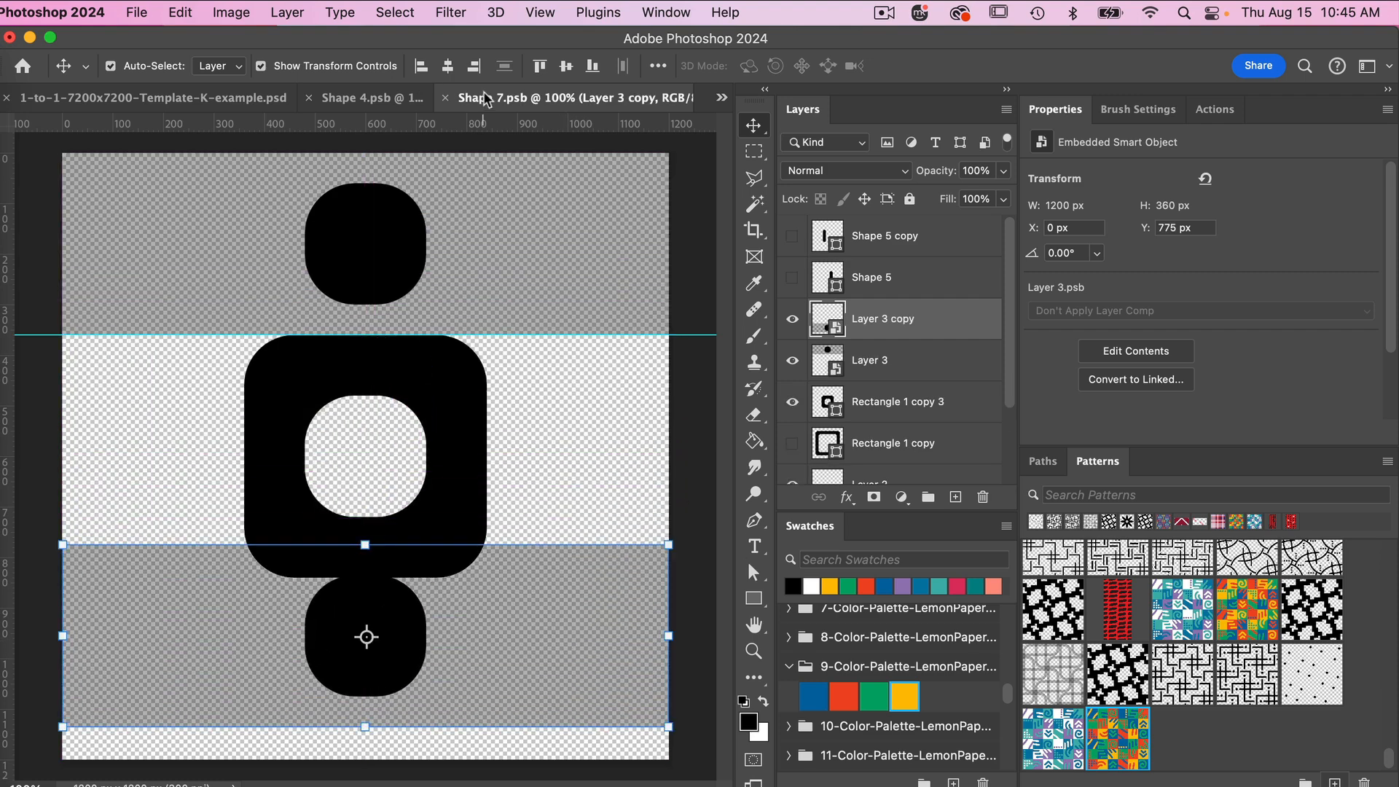
left_click(592, 66)
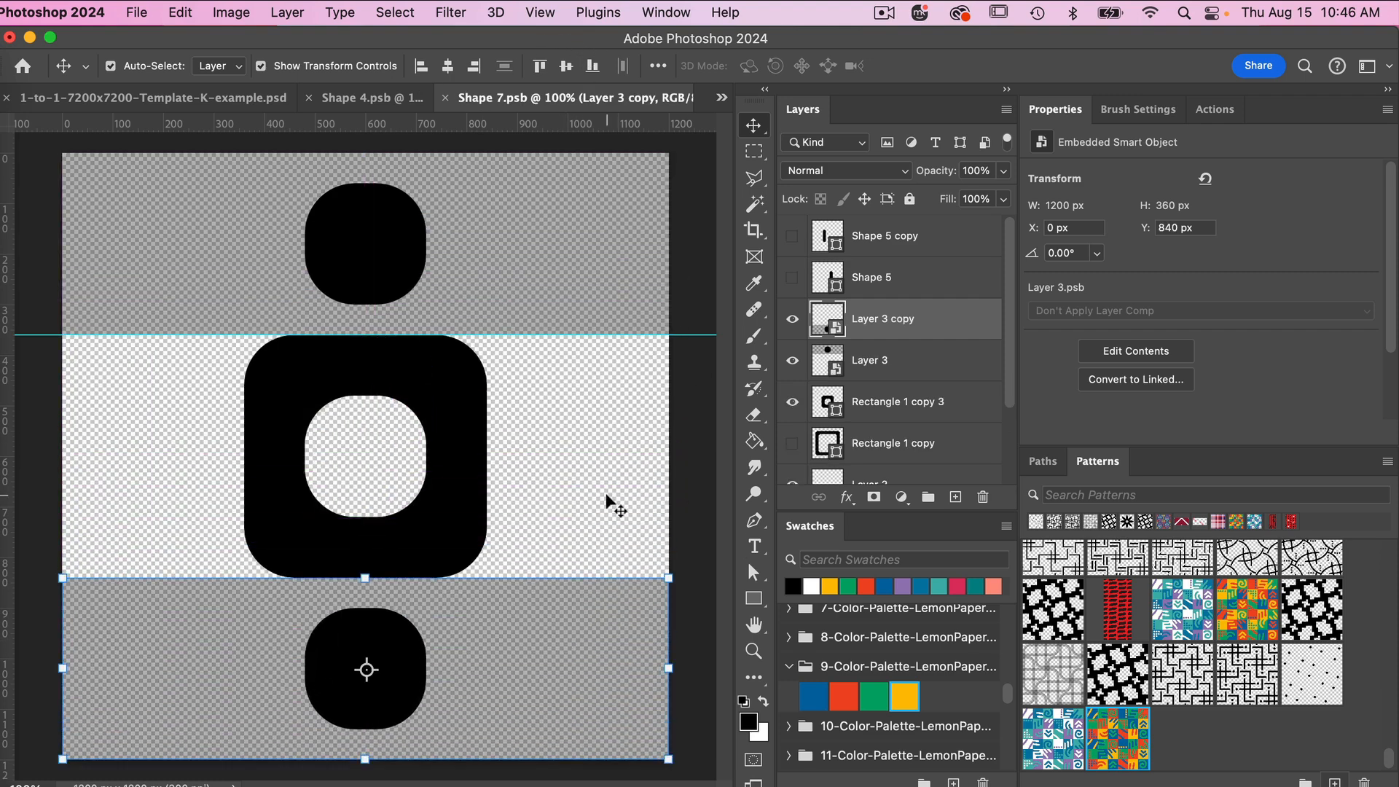
Duplicate the lower strip, rotate it 90° and align it to the canvas's left and top edges, with another copy aligned to the right edge
key("super+j")
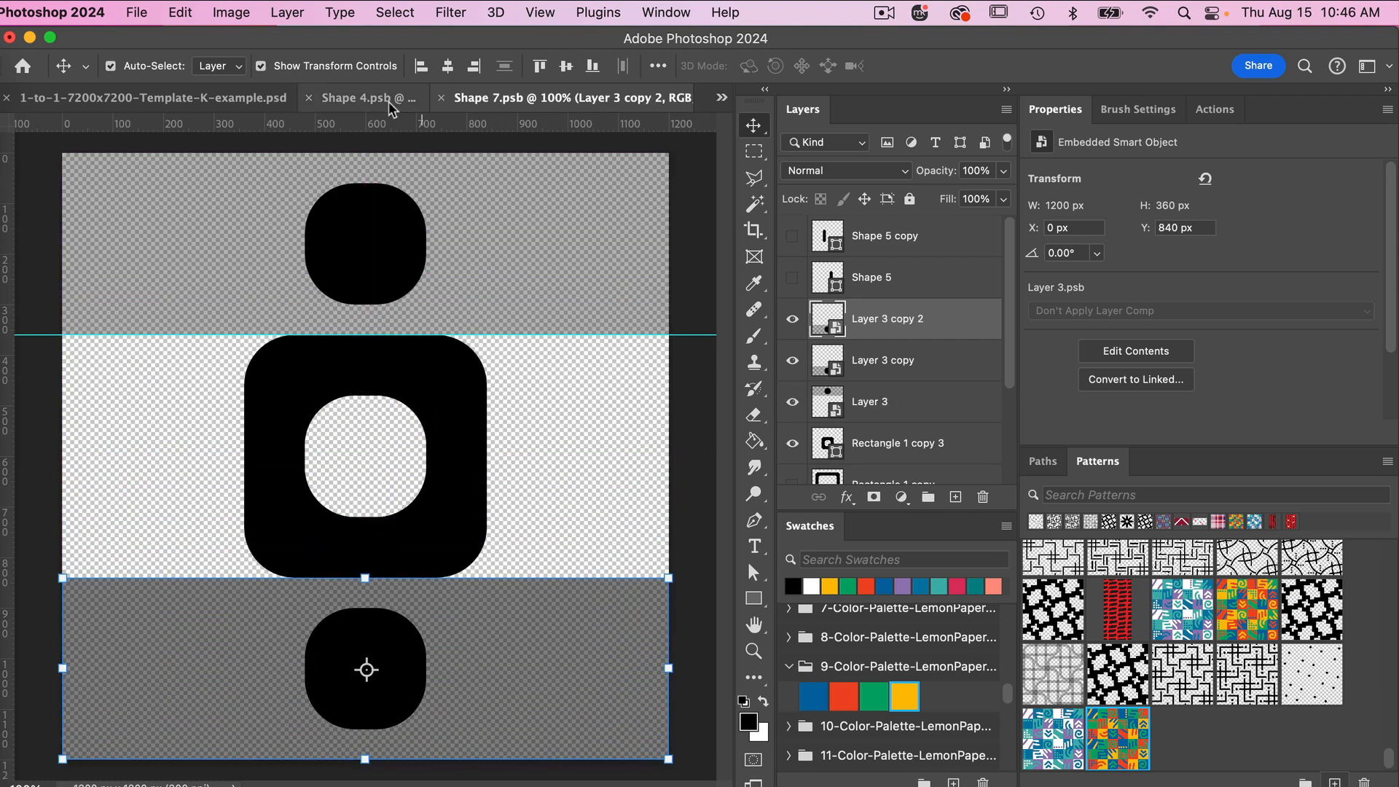
key("super+t")
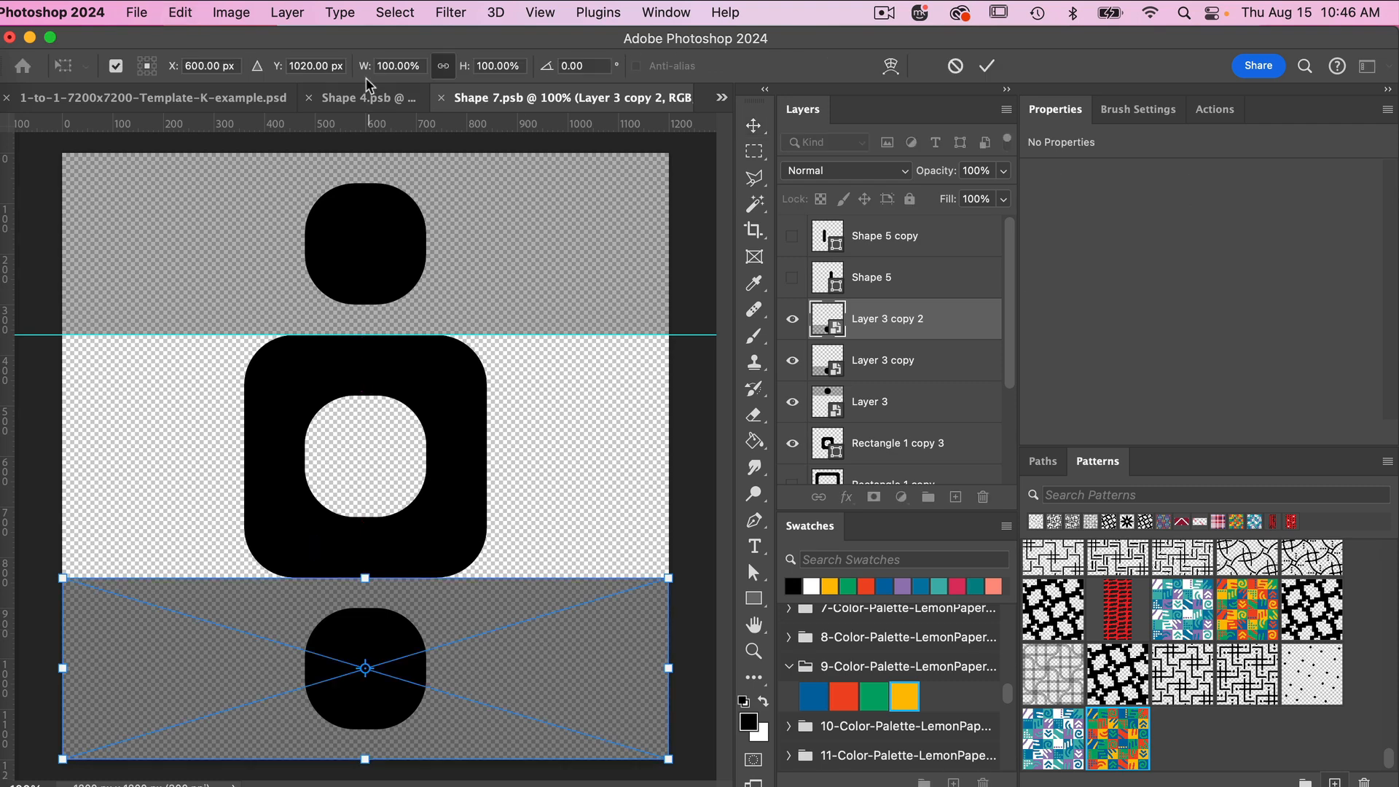
left_click(573, 62)
type("90")
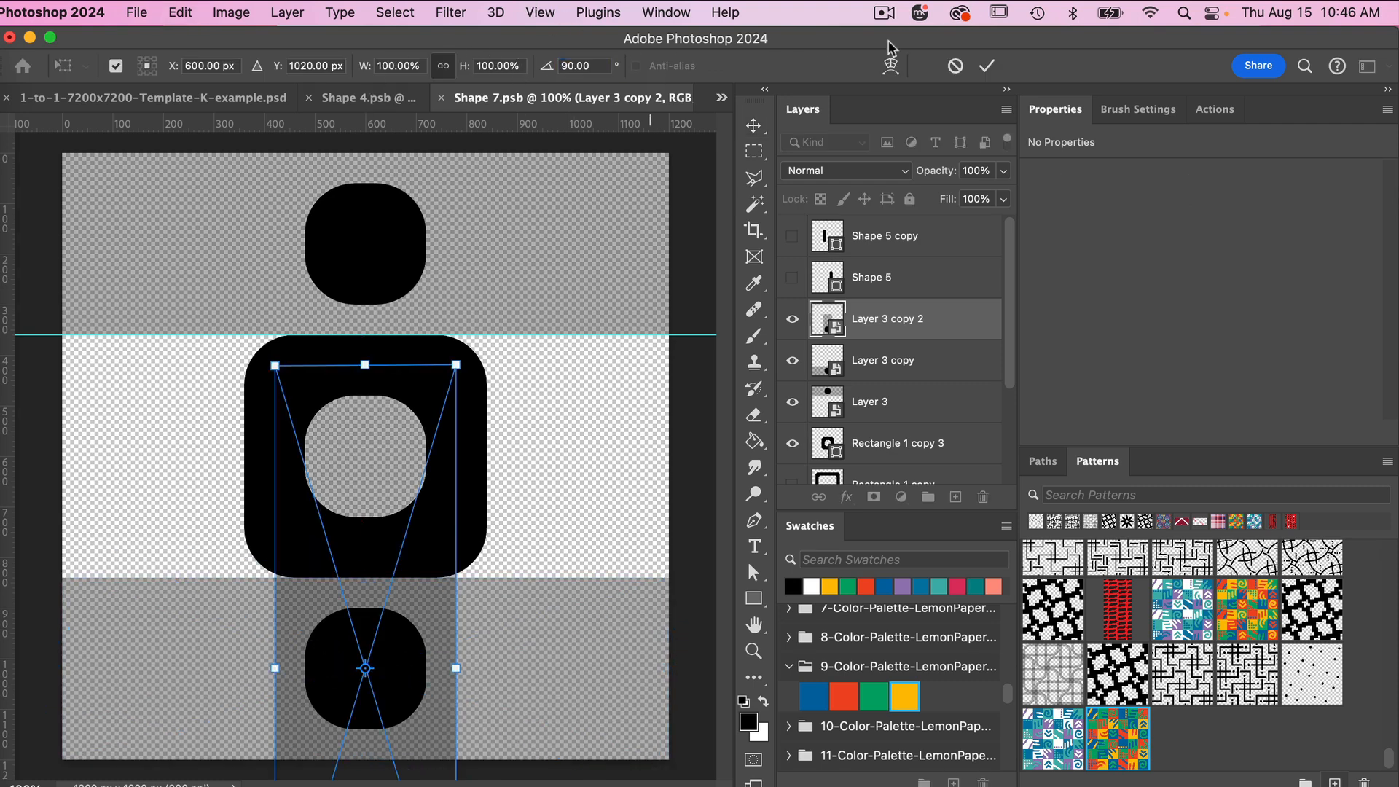
left_click(988, 66)
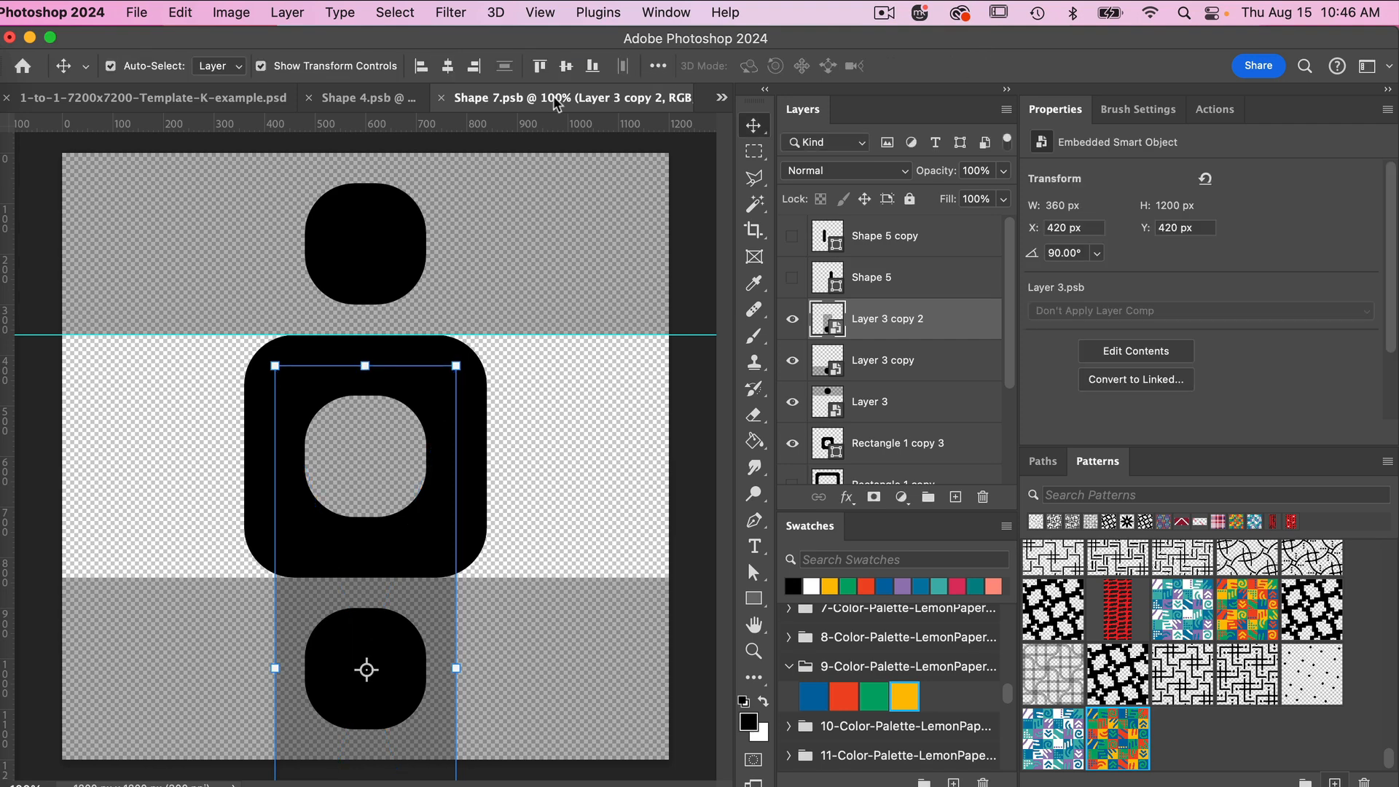
left_click(421, 67)
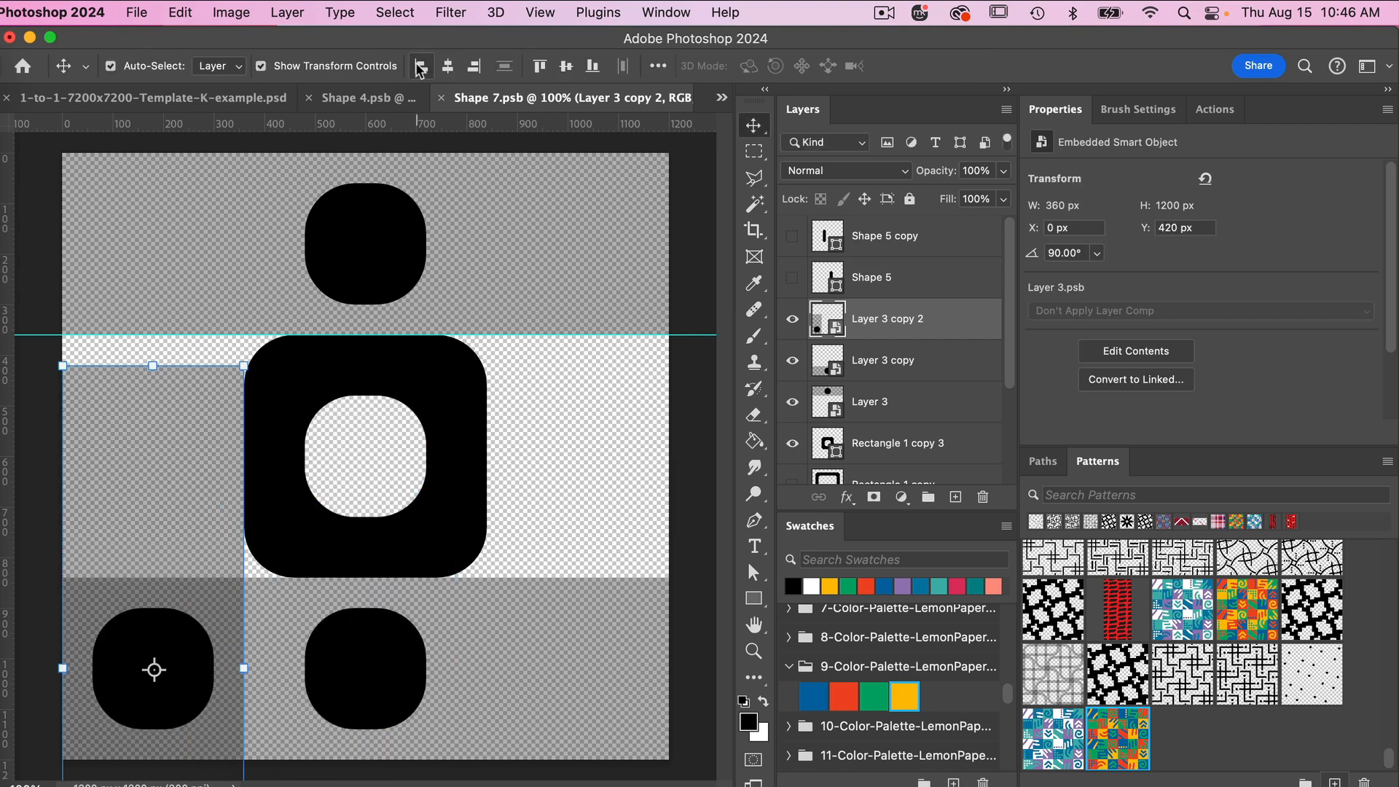
left_click(539, 67)
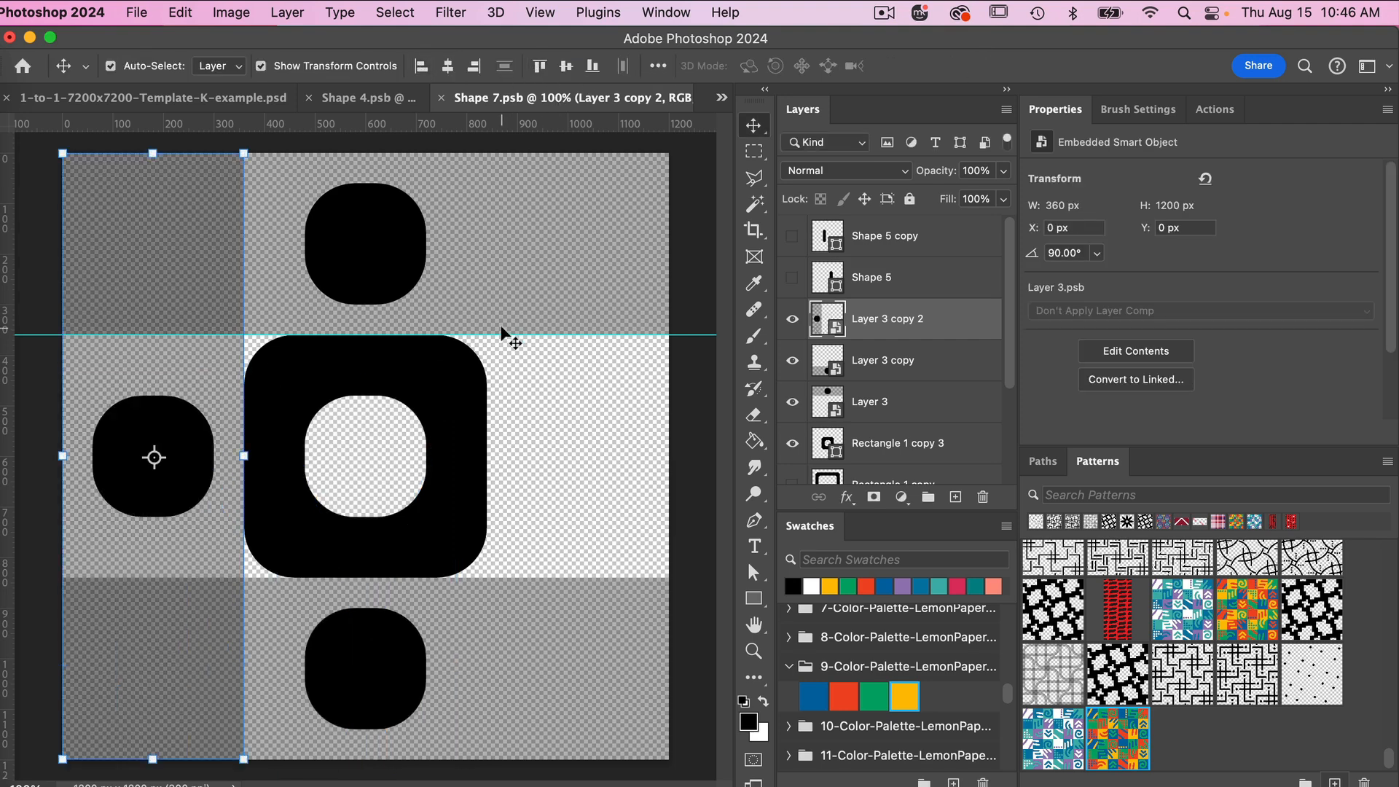
key("super+j")
left_click(474, 66)
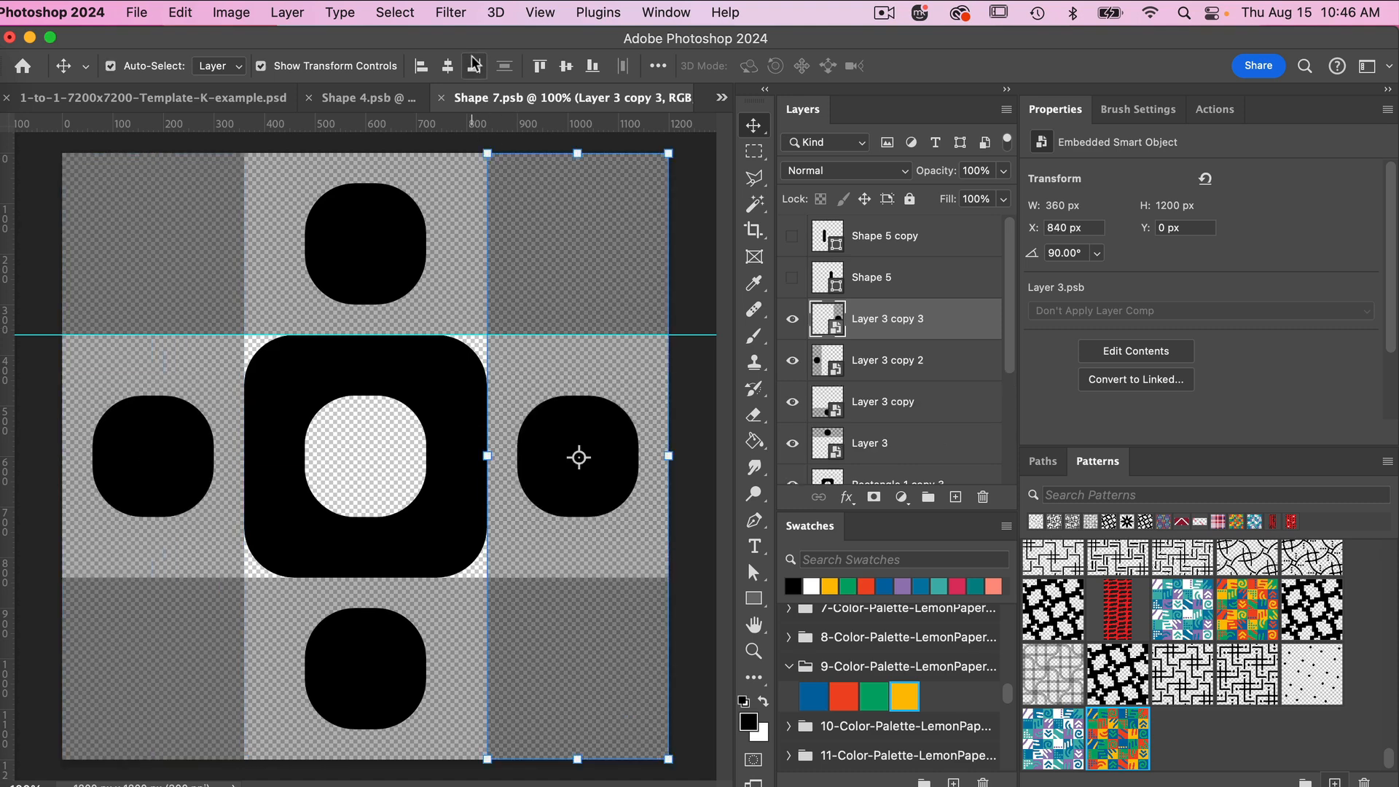
In Layer 3.psb, hide the semi-transparent strip layer, then save and close the file
left_click(722, 97)
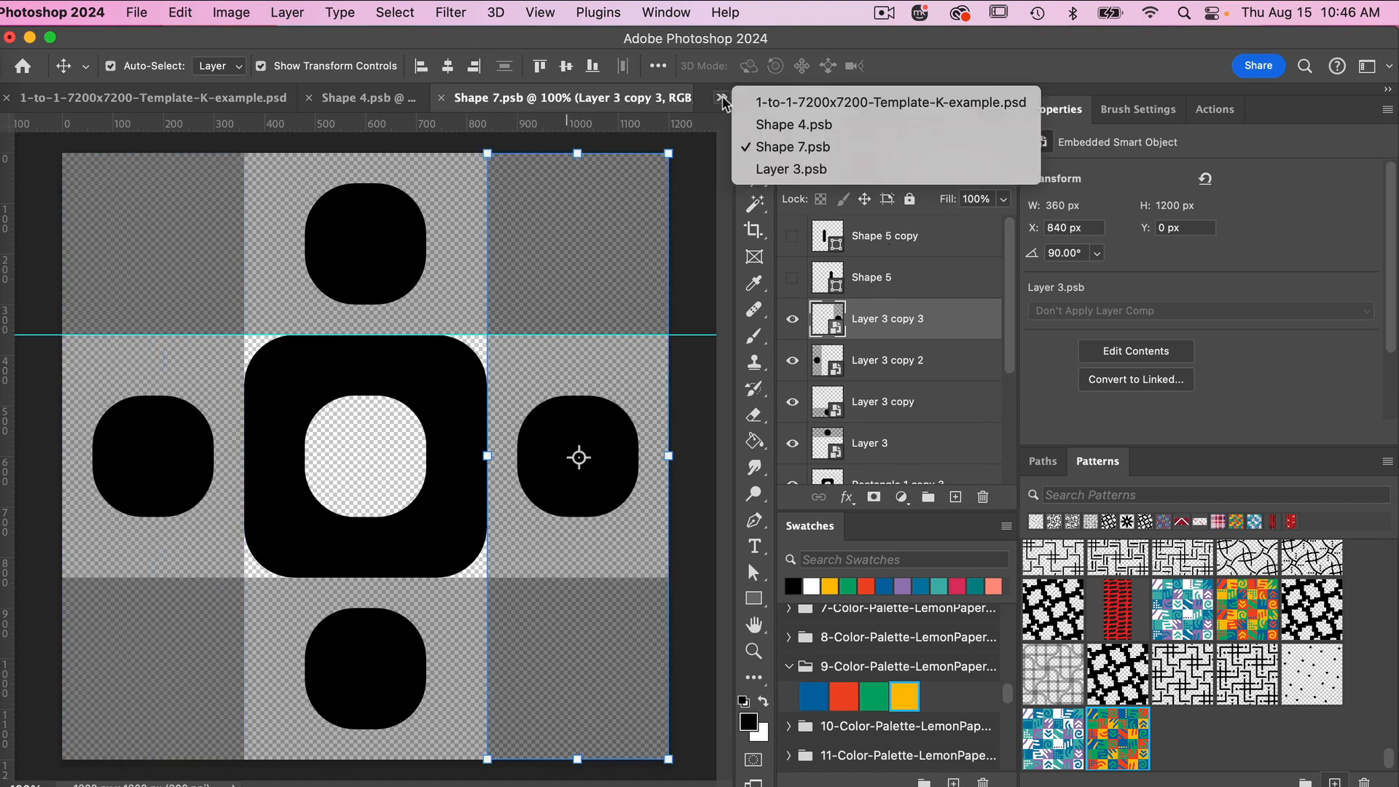
left_click(787, 170)
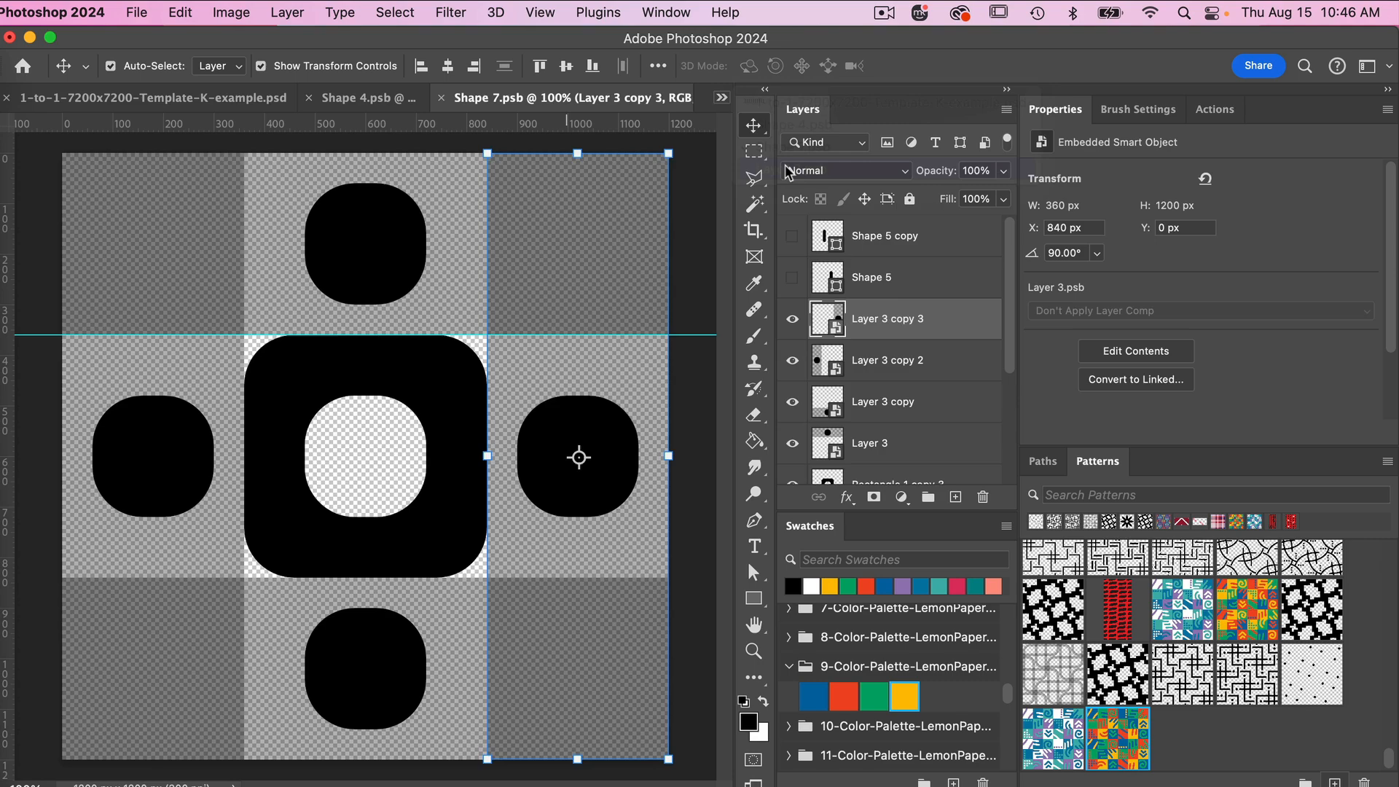
left_click(793, 248)
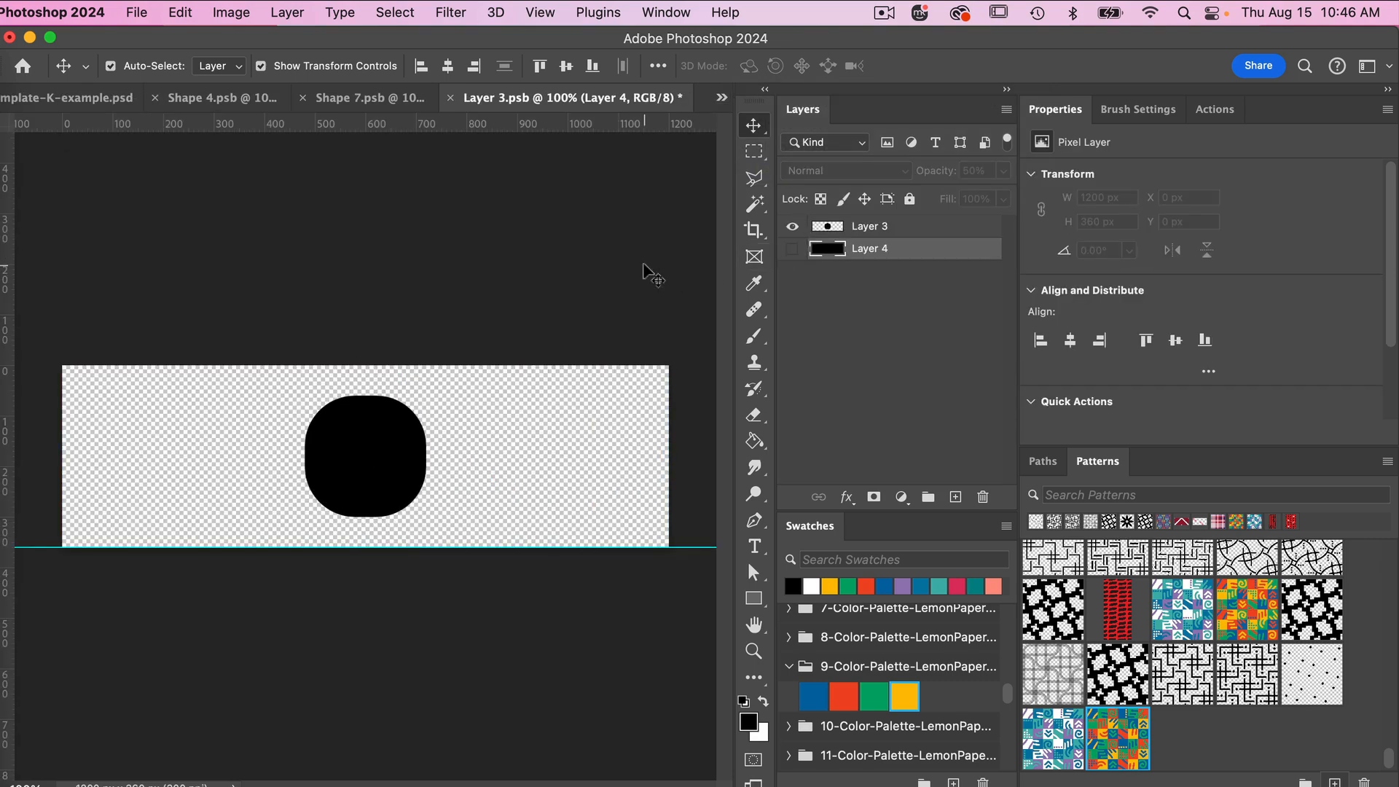
key("super+s")
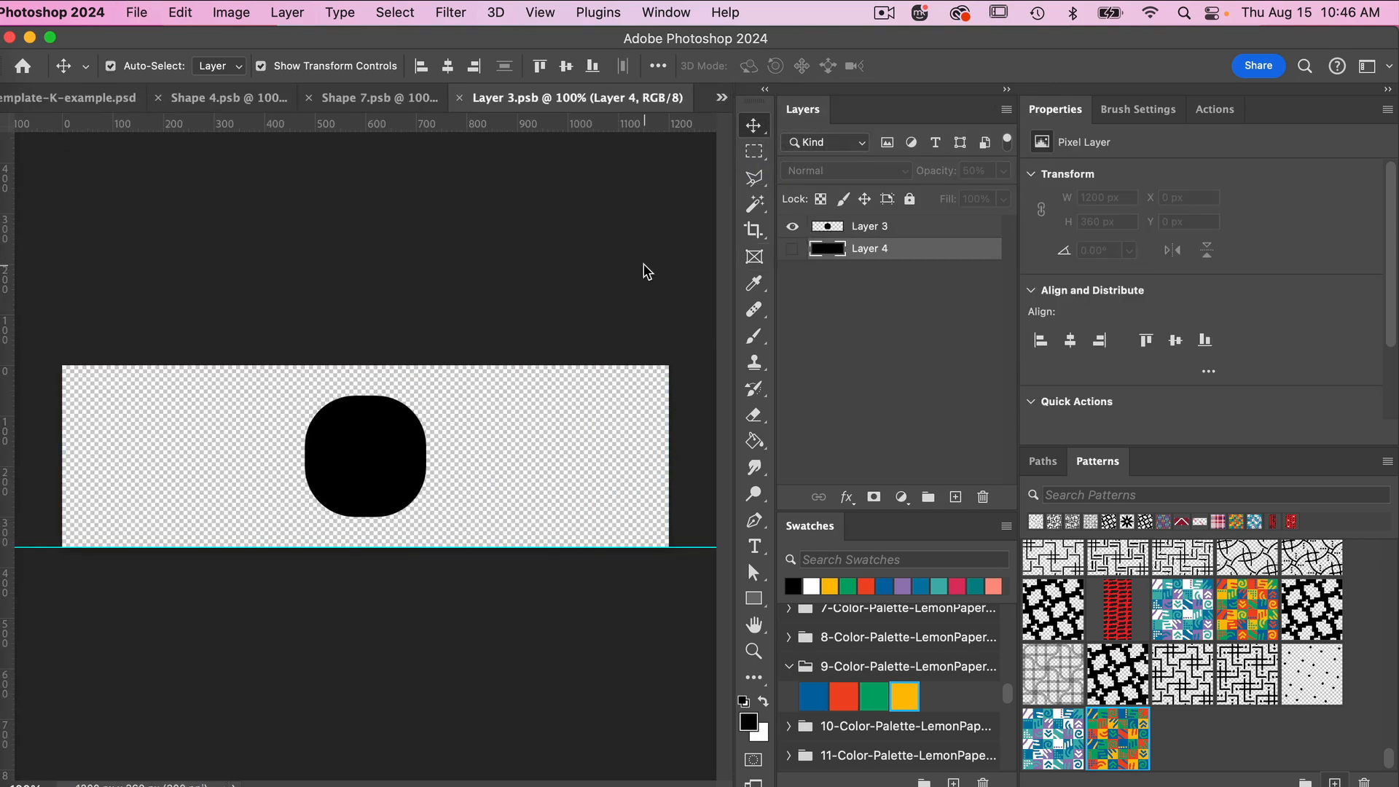
key("super+w")
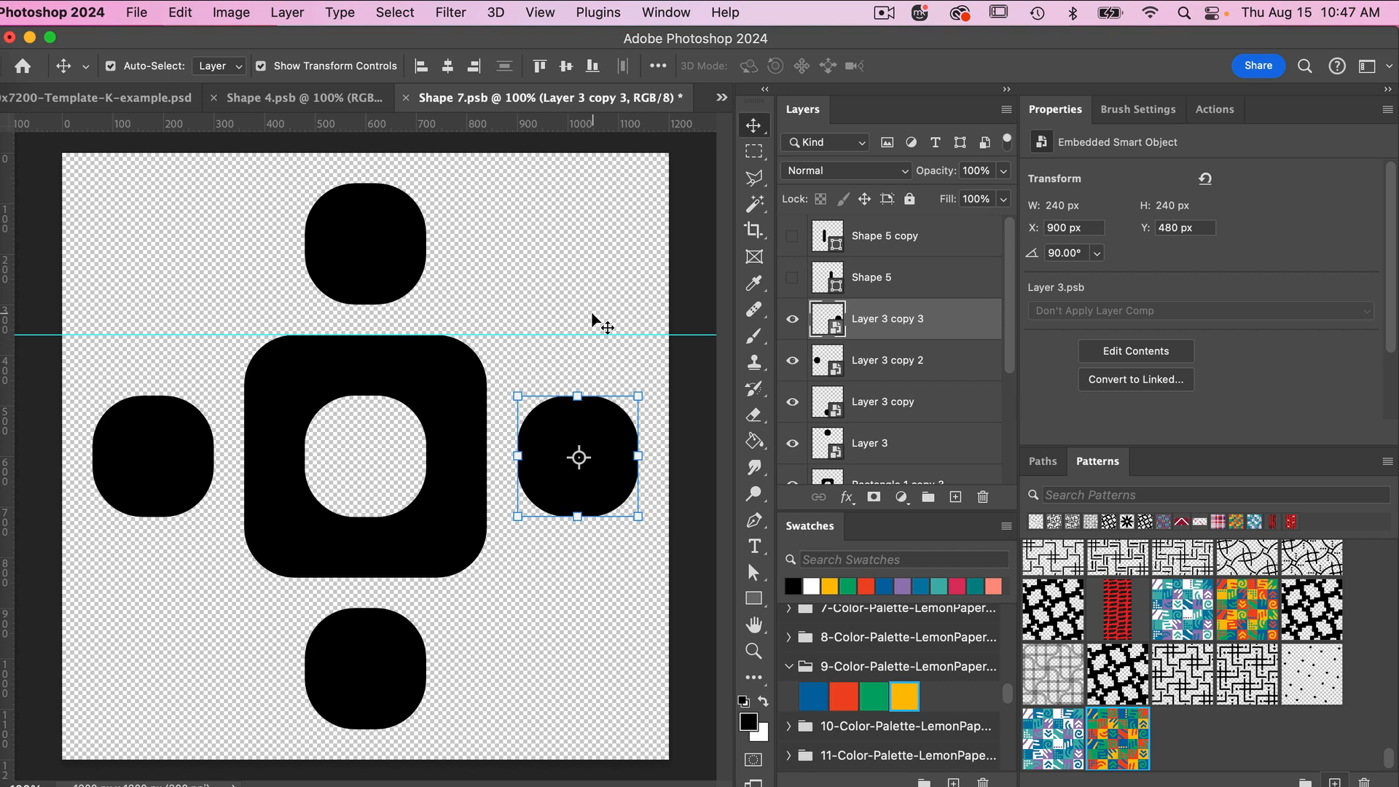
Save and close Shape 7 and return to the 1-to-1-7200x7200-Template-K-example document
key("super+s")
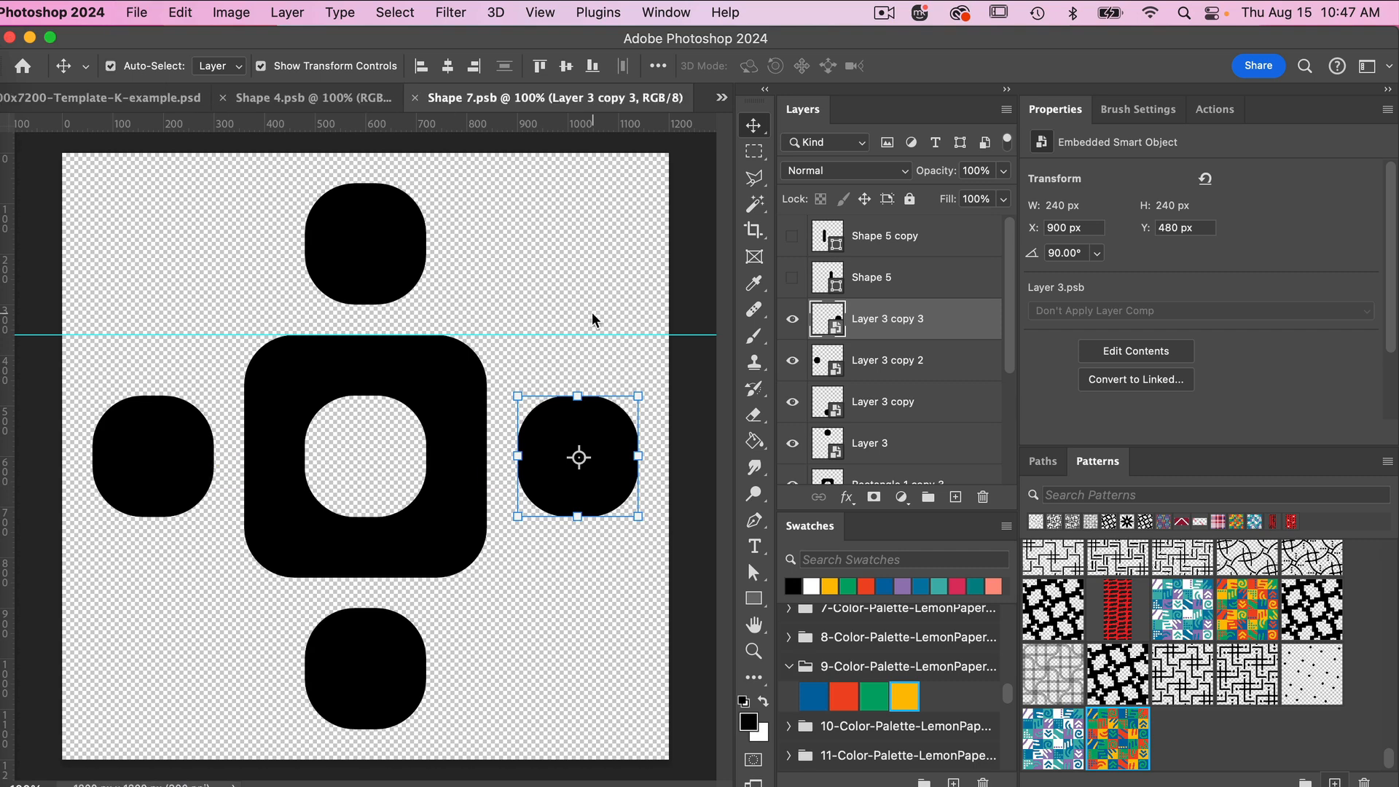
key("super+w")
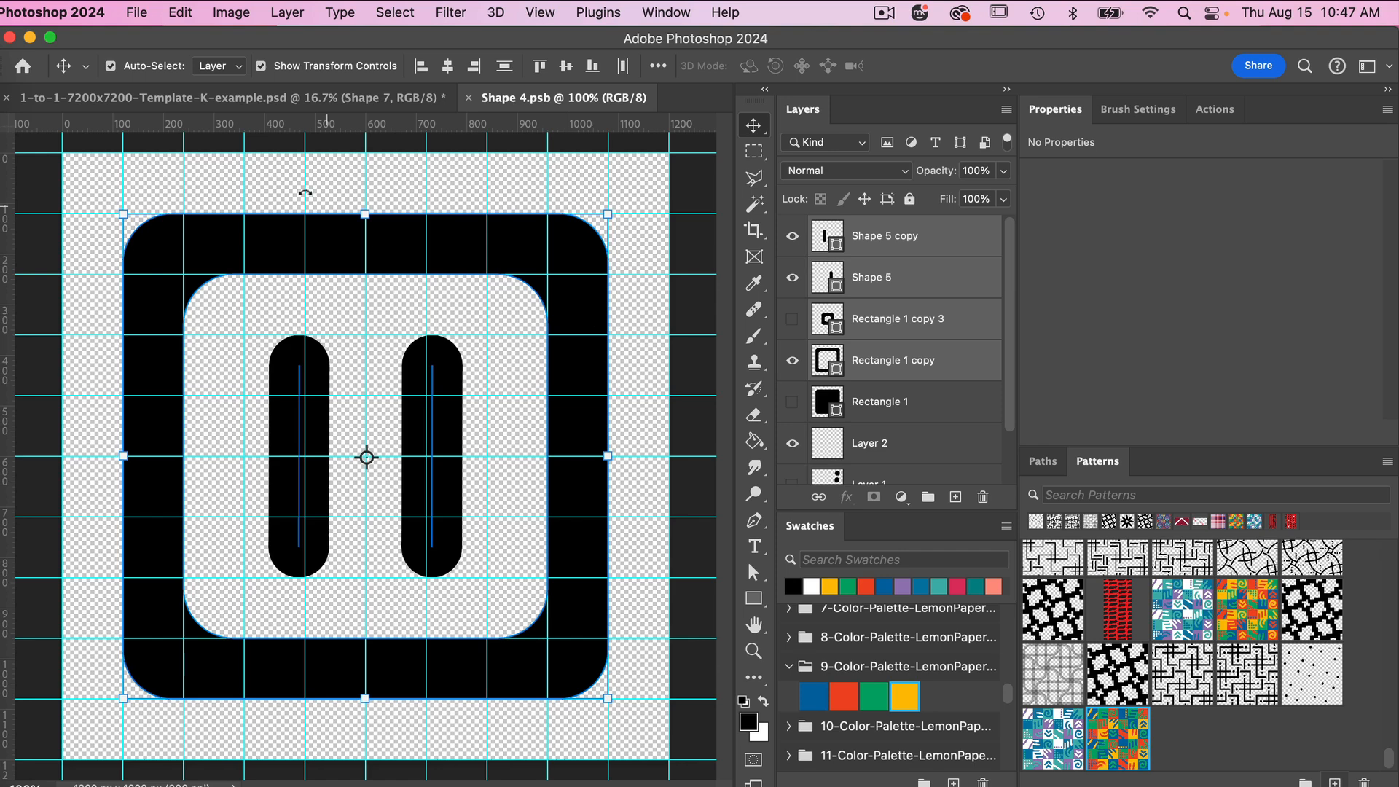
key("super+w")
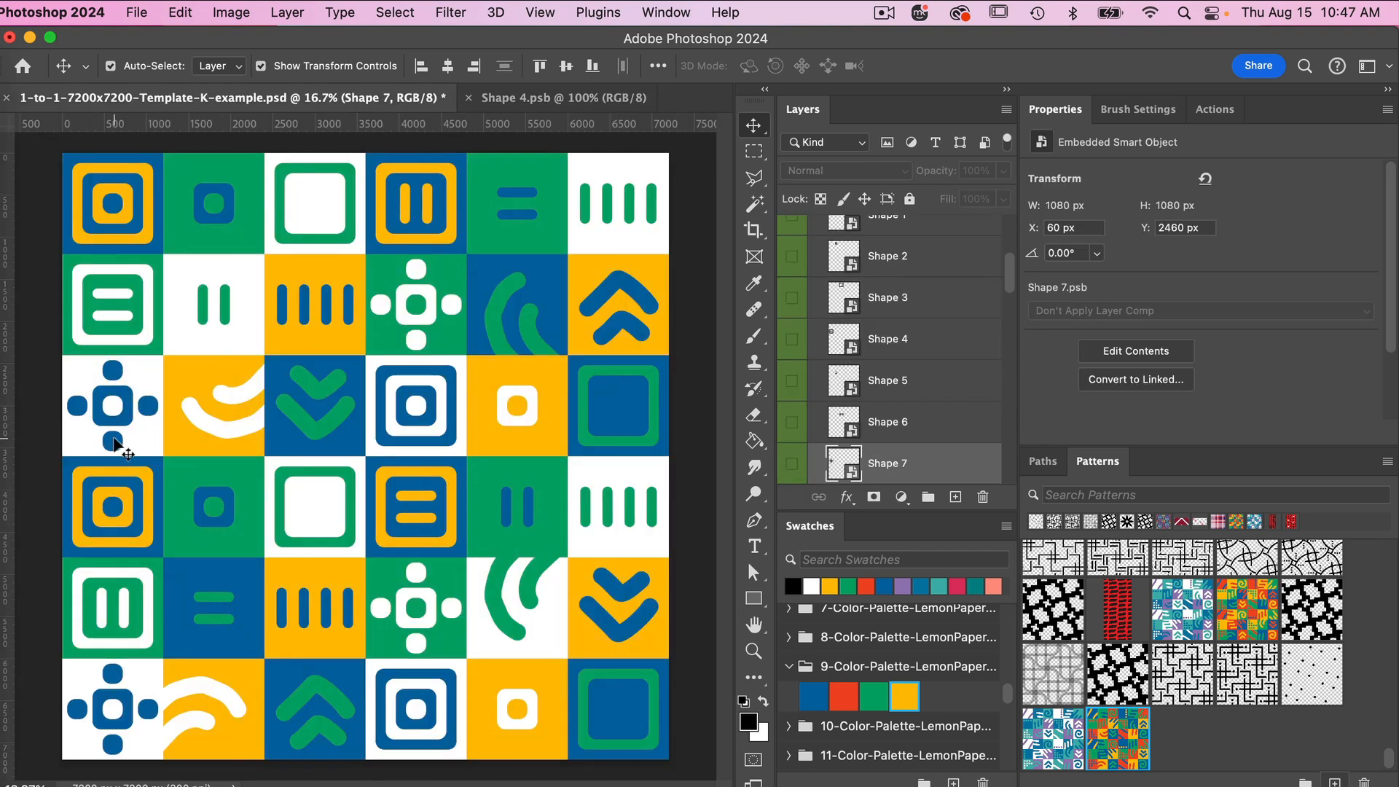
Open the Shape 8 smart object's contents and hide its Layer 1 artwork
scroll(897, 299, "down", 3)
left_click(888, 290)
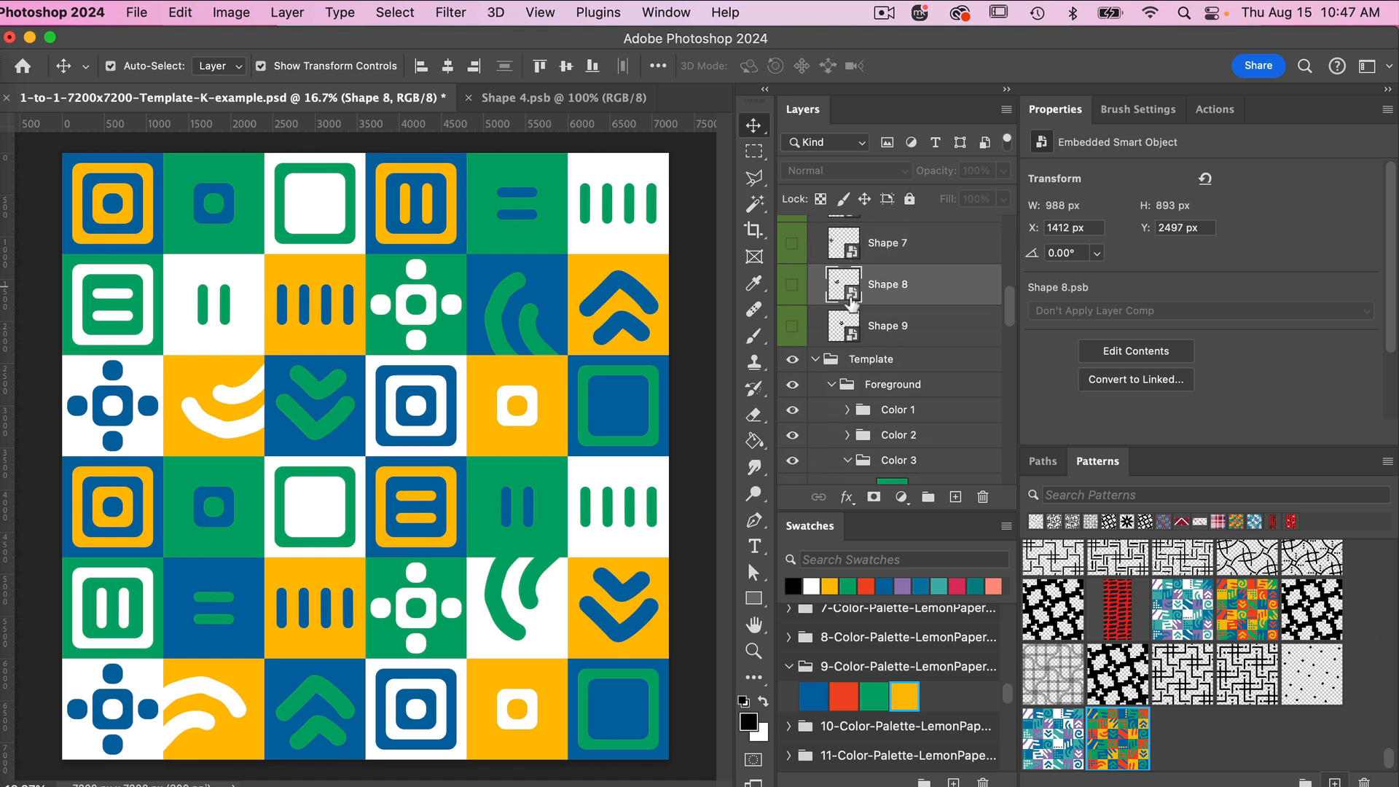
double_click(846, 288)
left_click(793, 236)
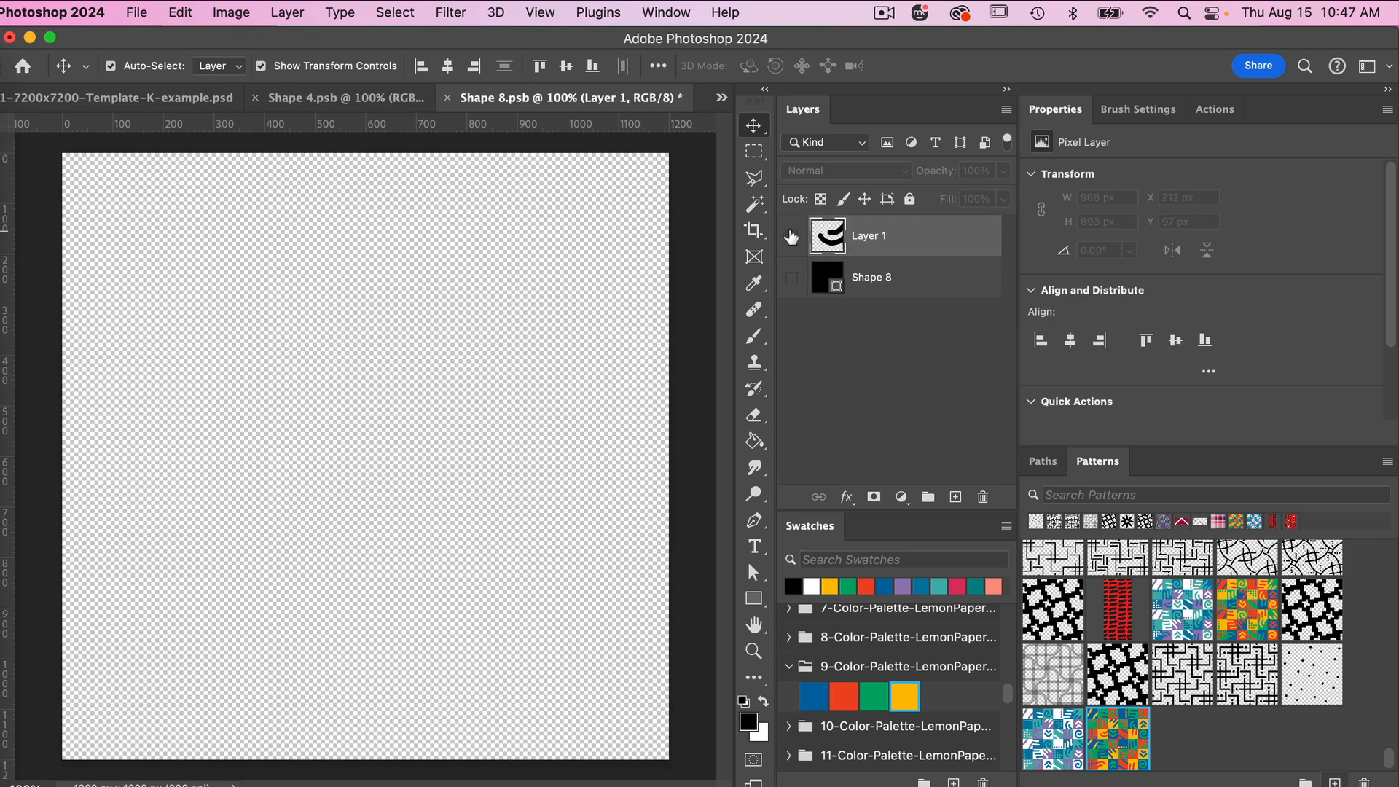
Duplicate the selected ring and bar layers from Shape 4.psb into Shape 8.psb
left_click(345, 102)
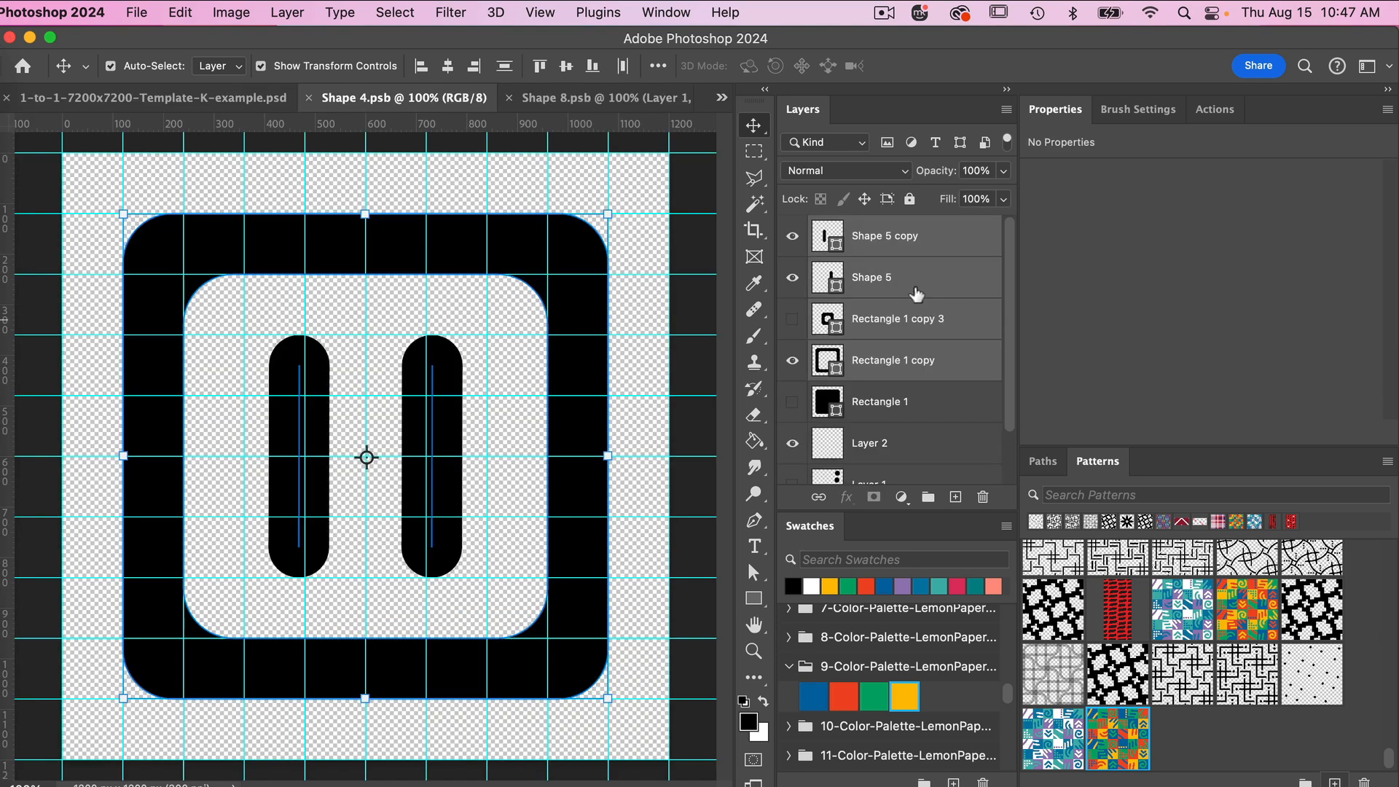
right_click(917, 292)
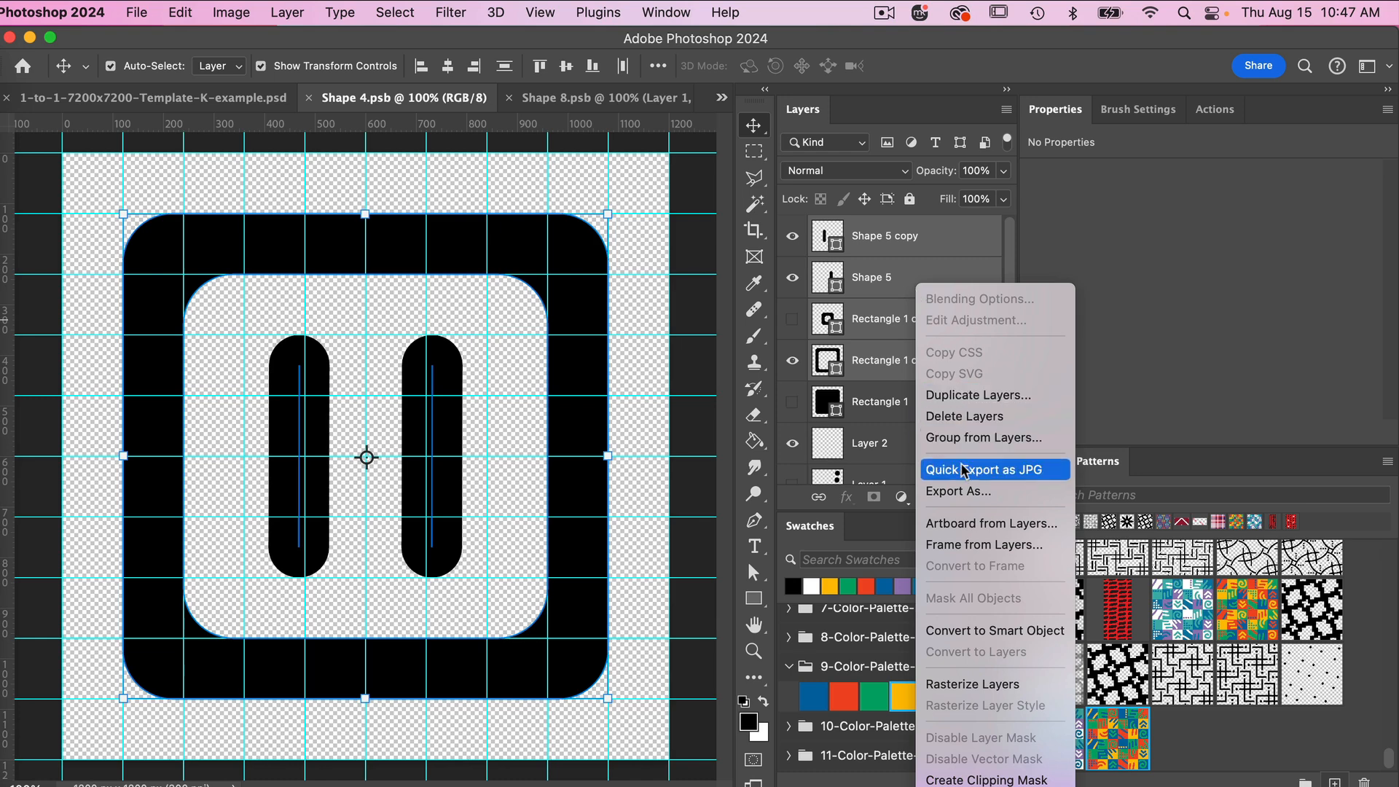
left_click(958, 396)
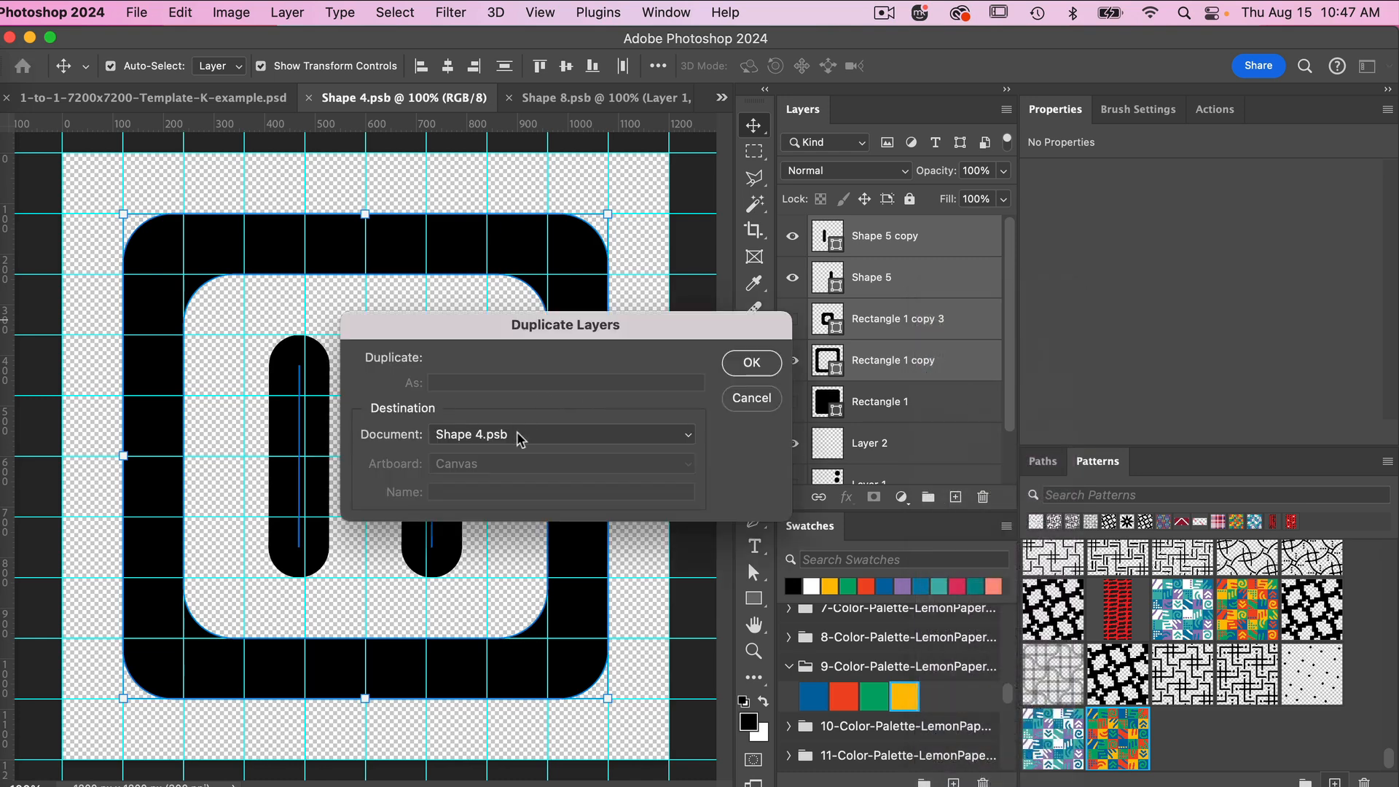
left_click(518, 436)
left_click(519, 456)
left_click(752, 362)
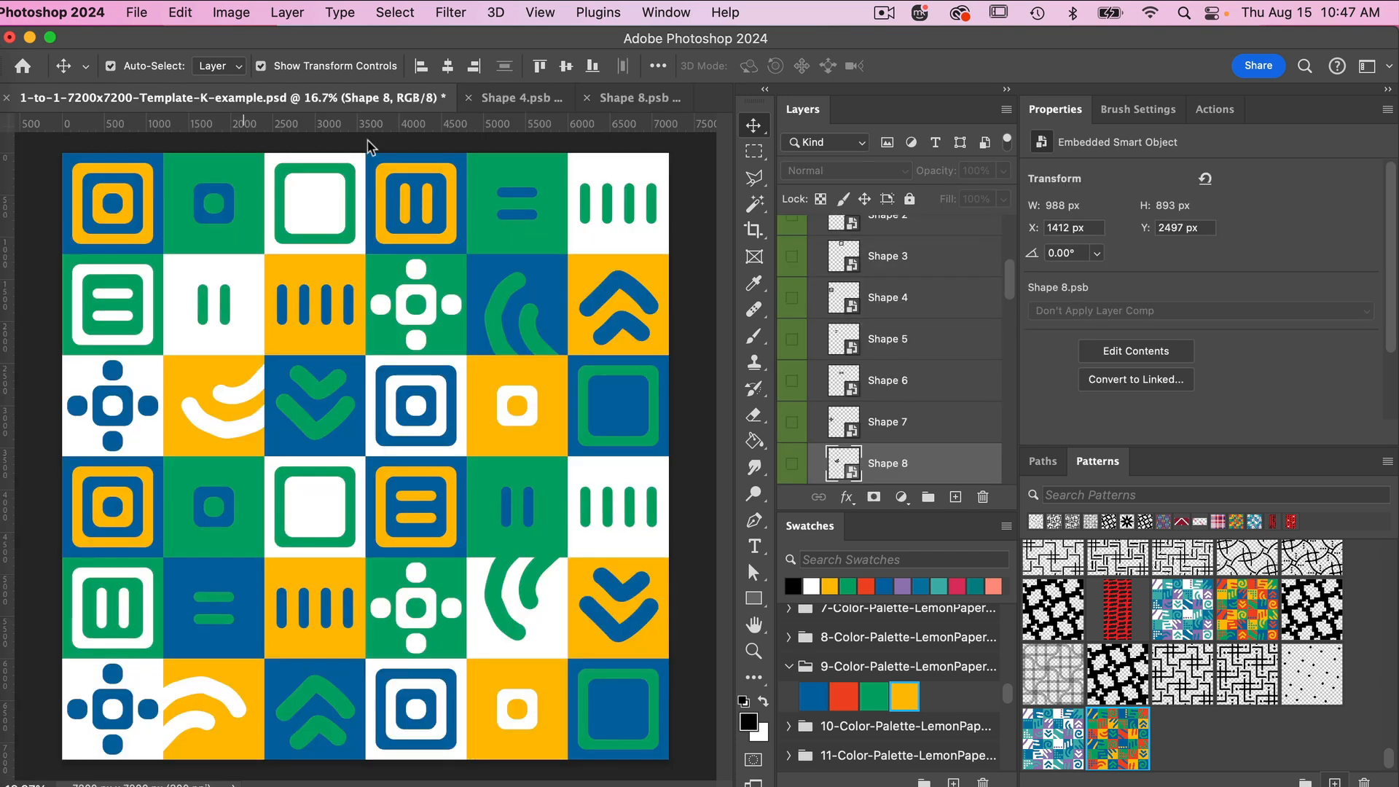
Open the Shape 7 smart object and duplicate its Layer 3 copy 3 solid square into Shape 8.psb
left_click(916, 426)
double_click(849, 433)
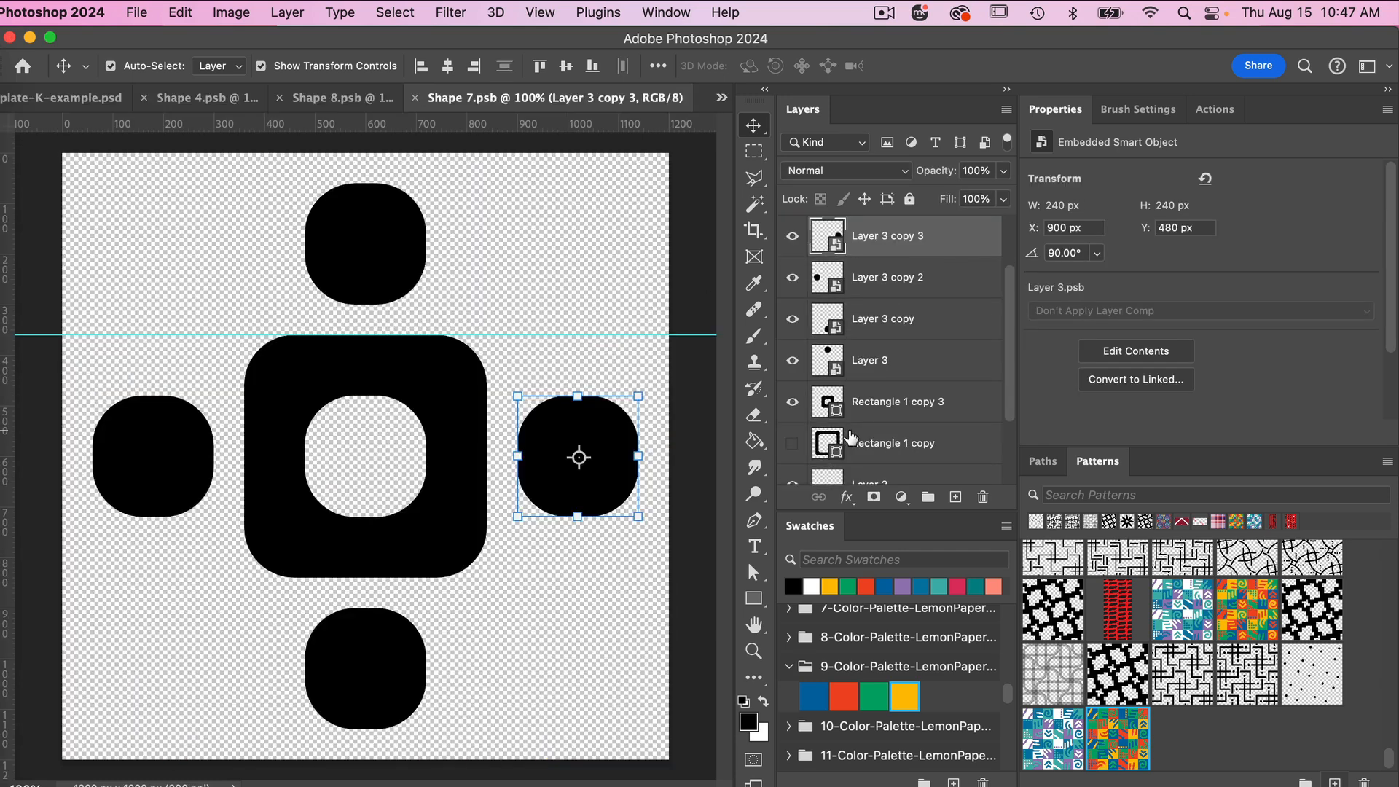
right_click(882, 250)
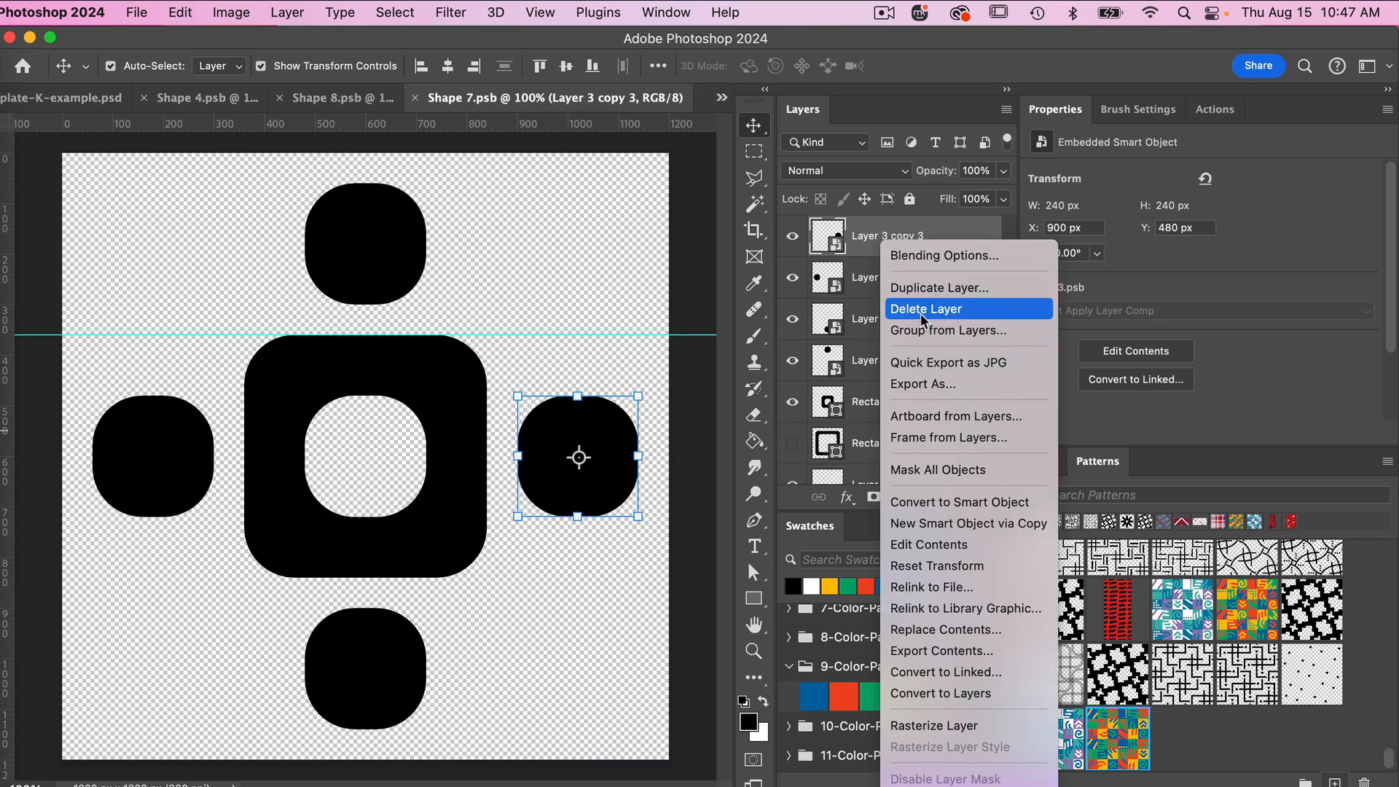
left_click(921, 288)
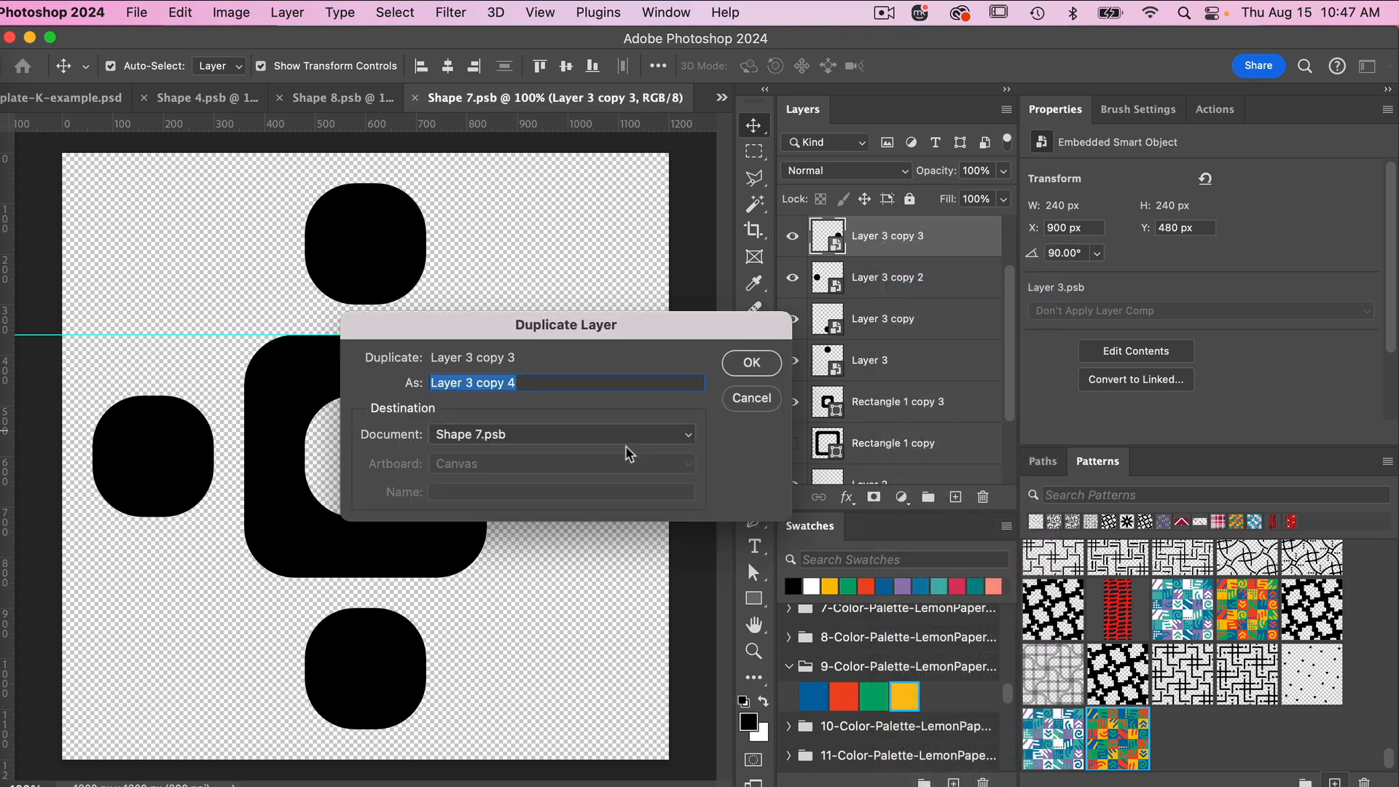
left_click(578, 435)
left_click(557, 413)
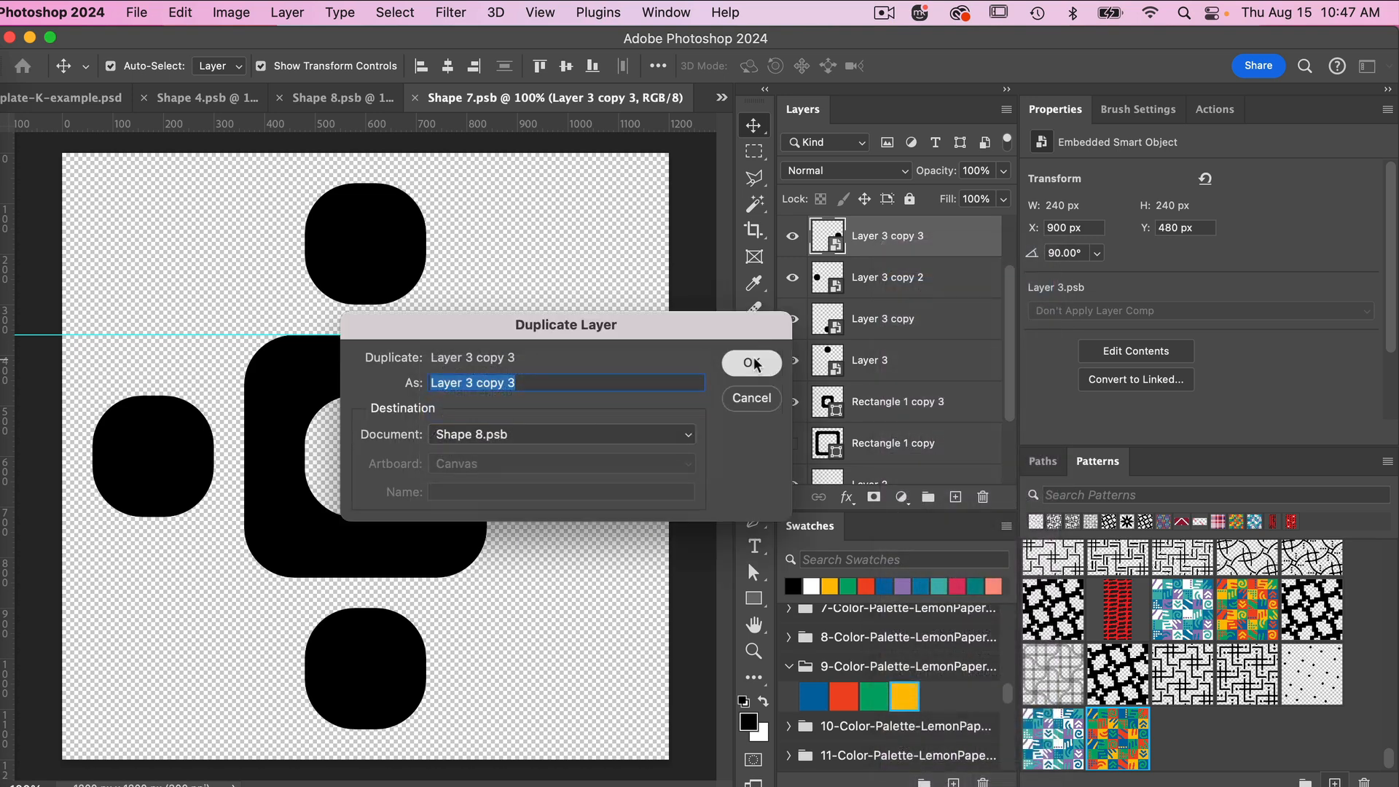
key("Return")
In Shape 8.psb, hide both vertical bar layers and center the solid square horizontally on the canvas
left_click(370, 101)
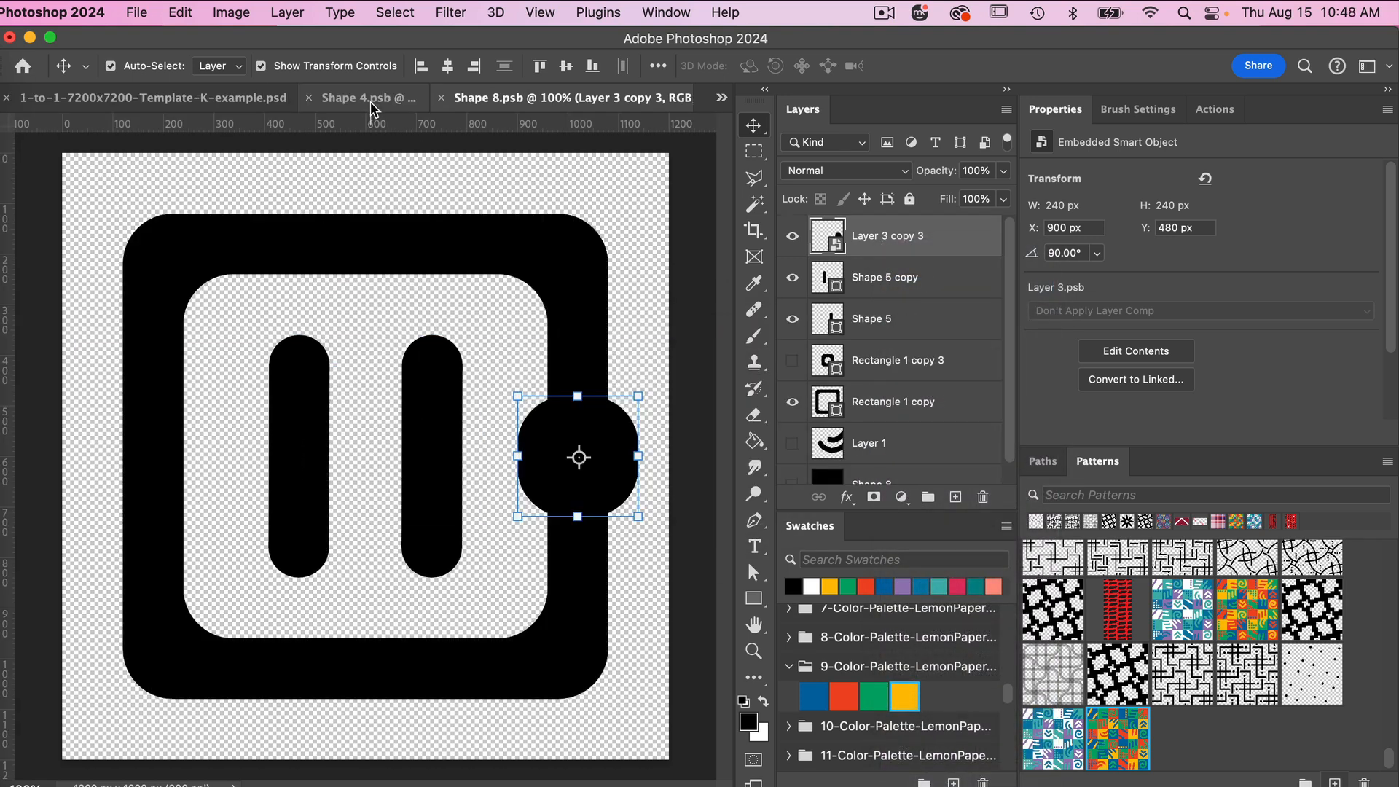
left_click(792, 278)
left_click(792, 319)
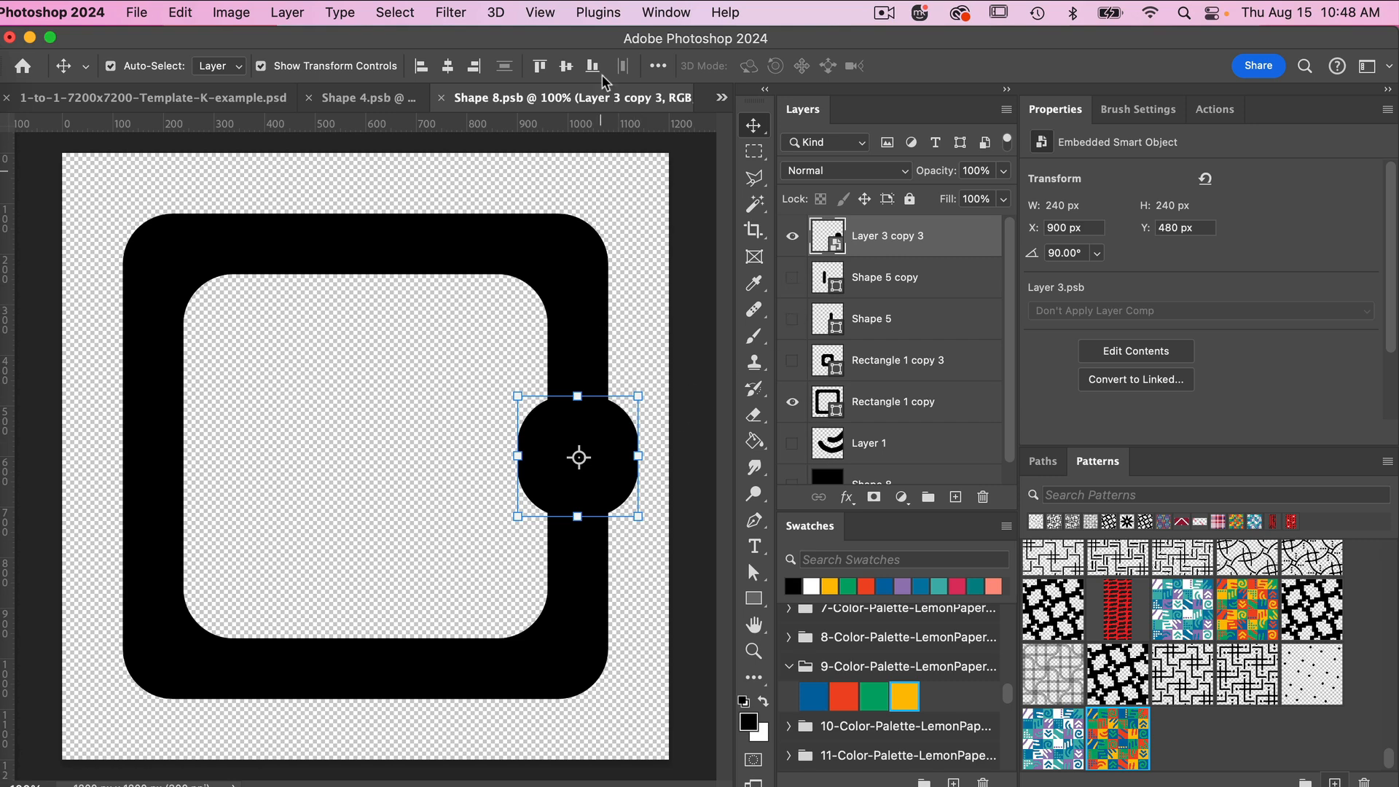
left_click(447, 66)
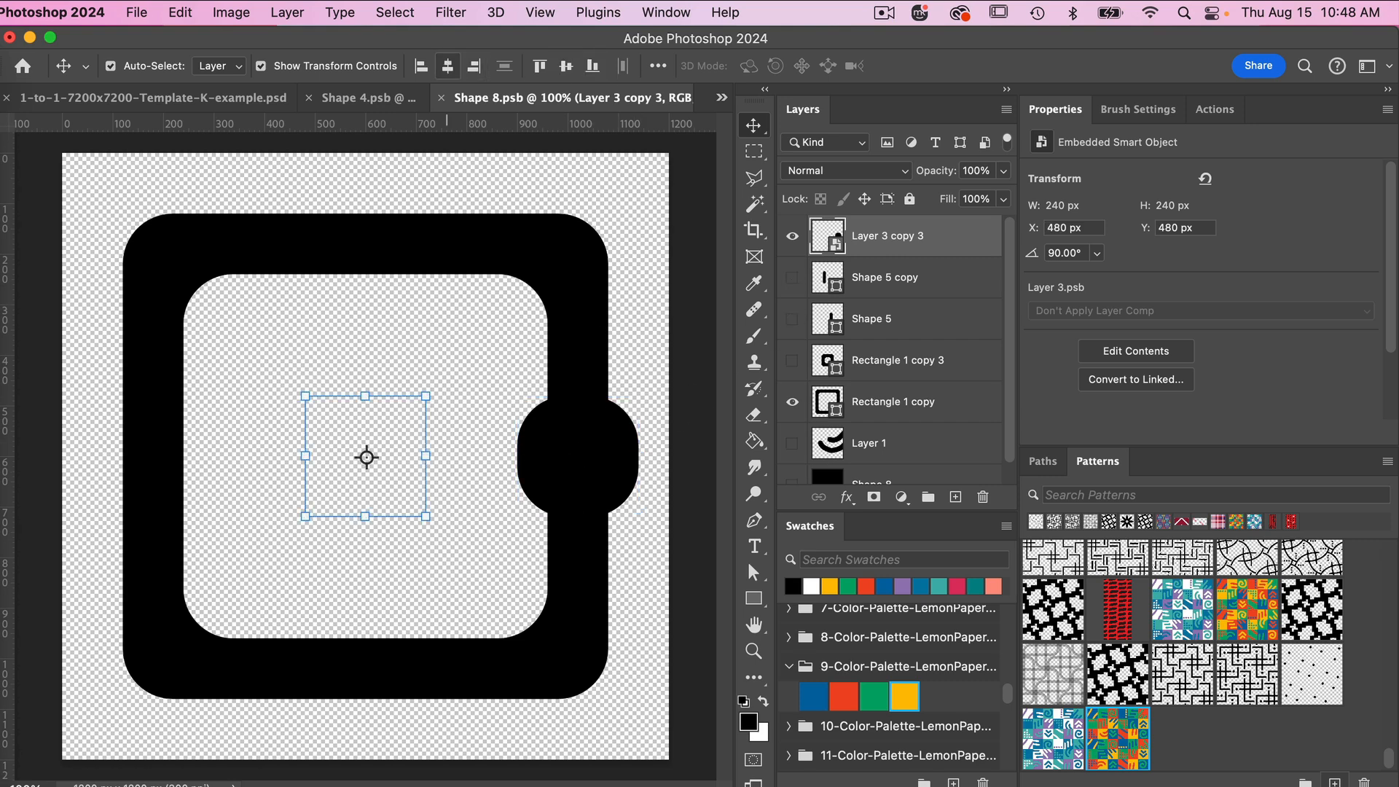
Draw a full-height rectangular selection about 427 px wide over the middle, fill it with black on a new layer and deselect
left_click(754, 151)
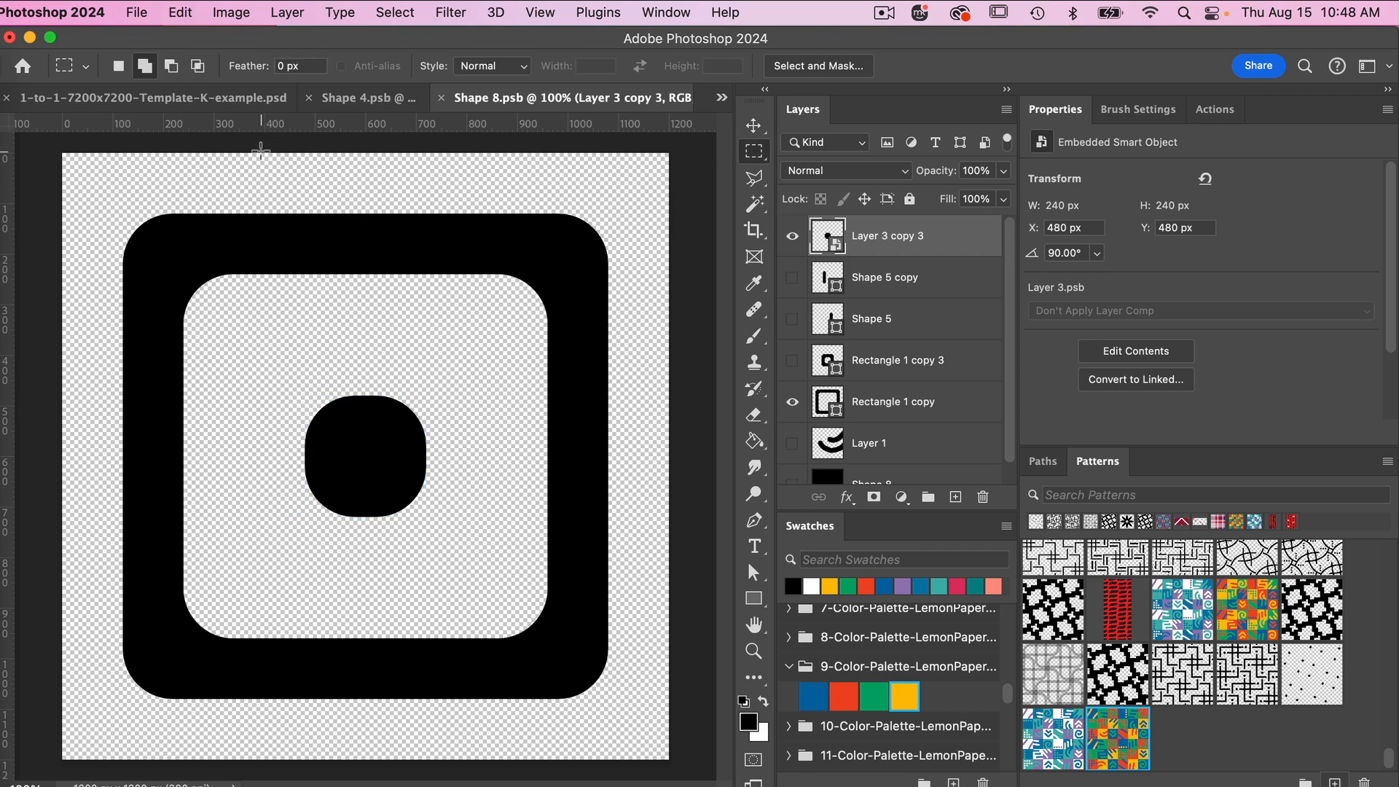
left_click_drag(261, 151, 477, 758)
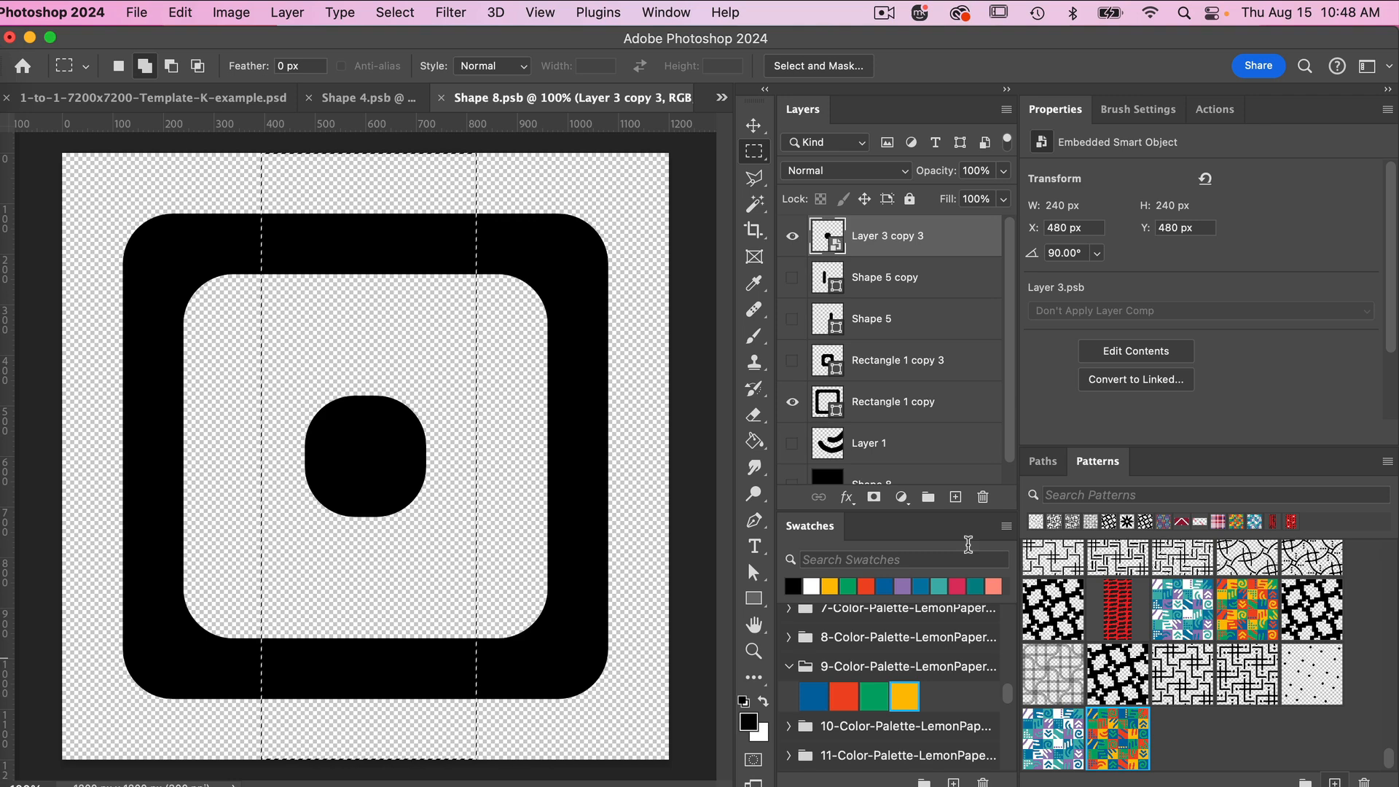
left_click(956, 497)
key("alt+BackSpace")
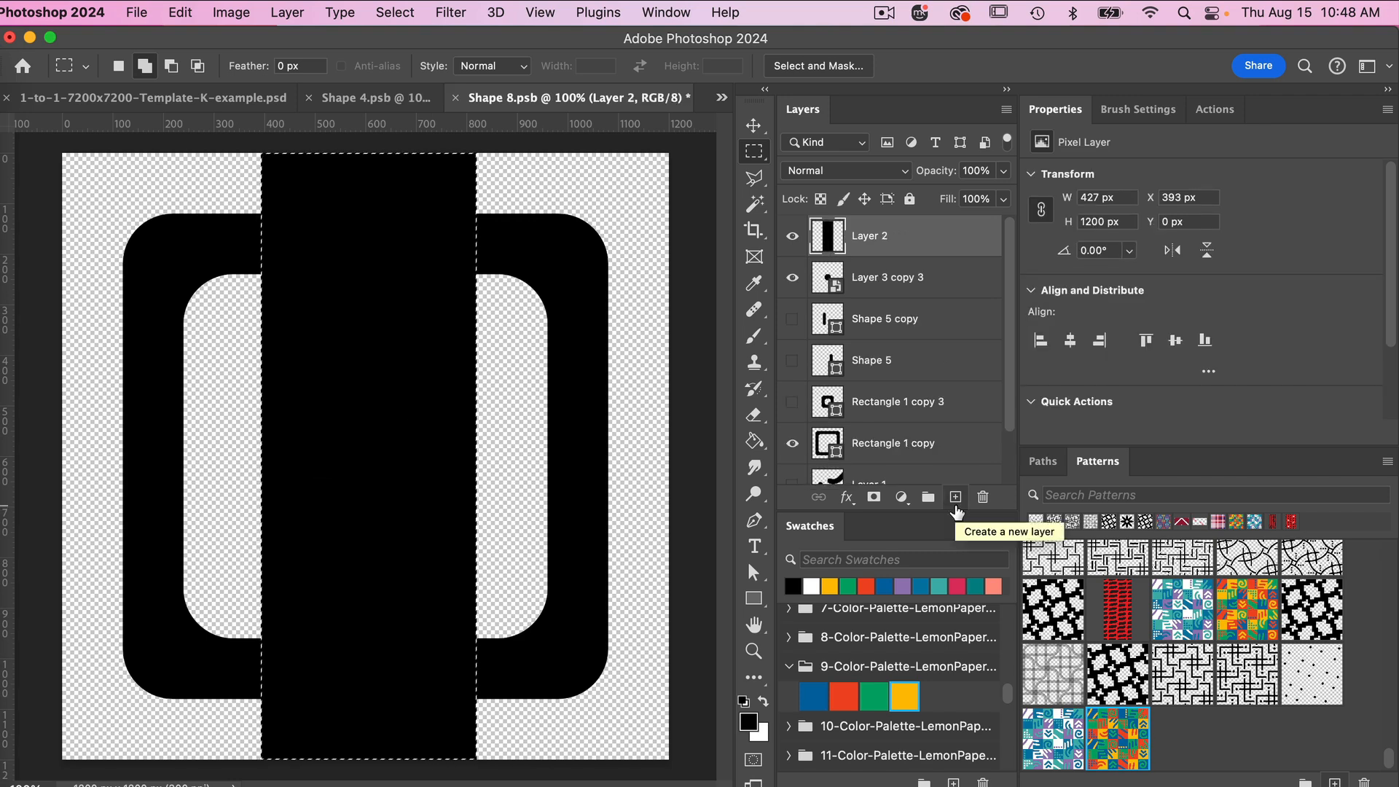
key("super+d")
Duplicate the large ring layer Rectangle 1 copy, hide the original and place the duplicate directly below Layer 2
left_click(885, 443)
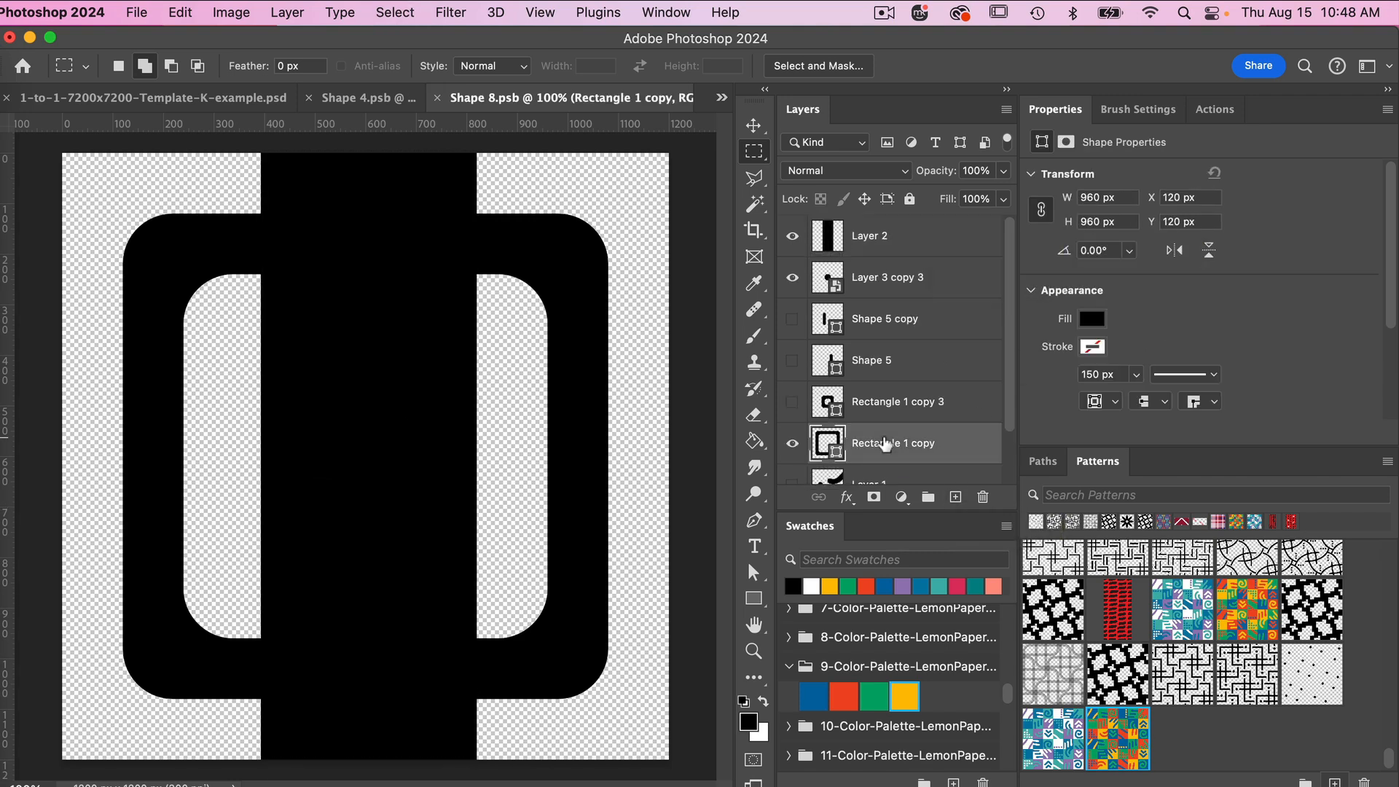
key("super+j")
scroll(792, 437, "down", 2)
left_click(793, 417)
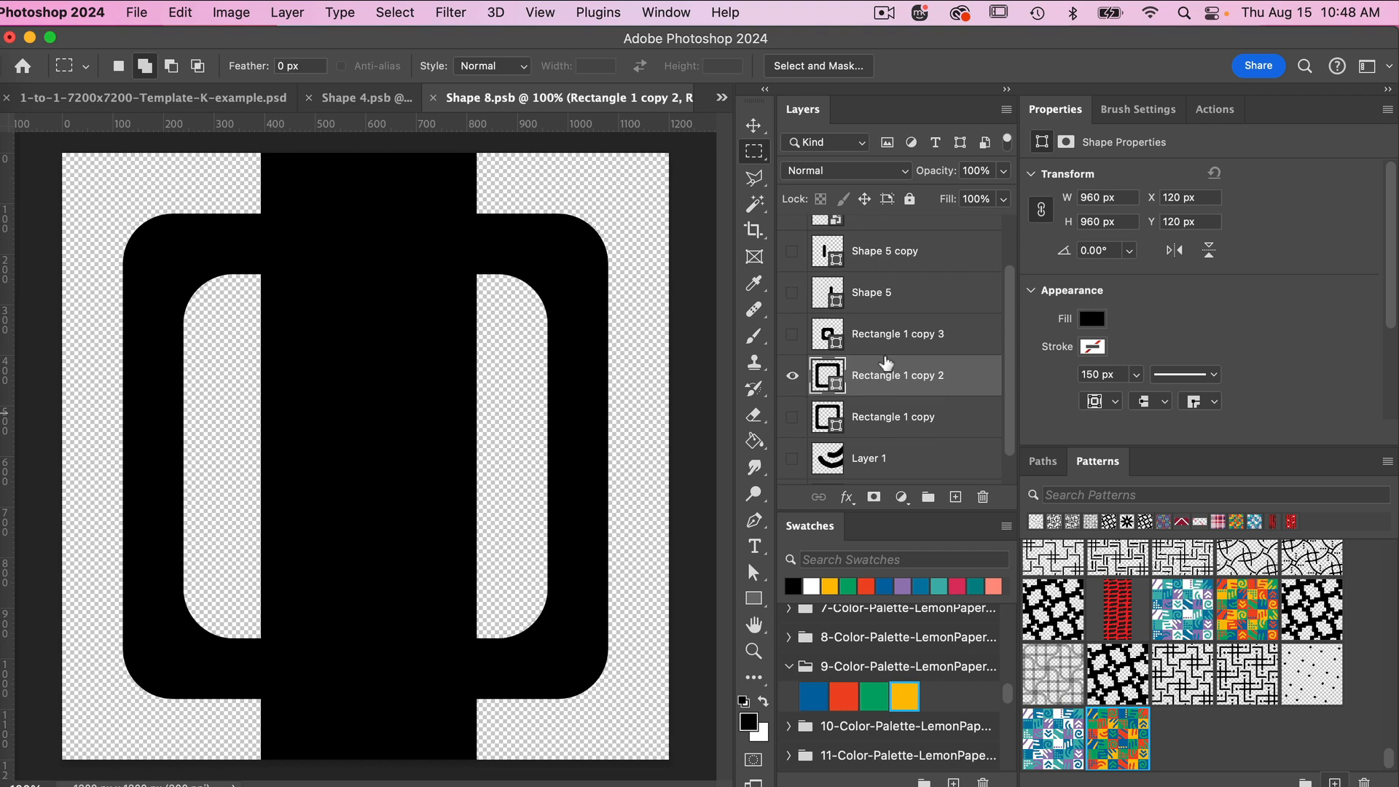
scroll(886, 362, "up", 1)
left_click_drag(878, 416, 874, 243)
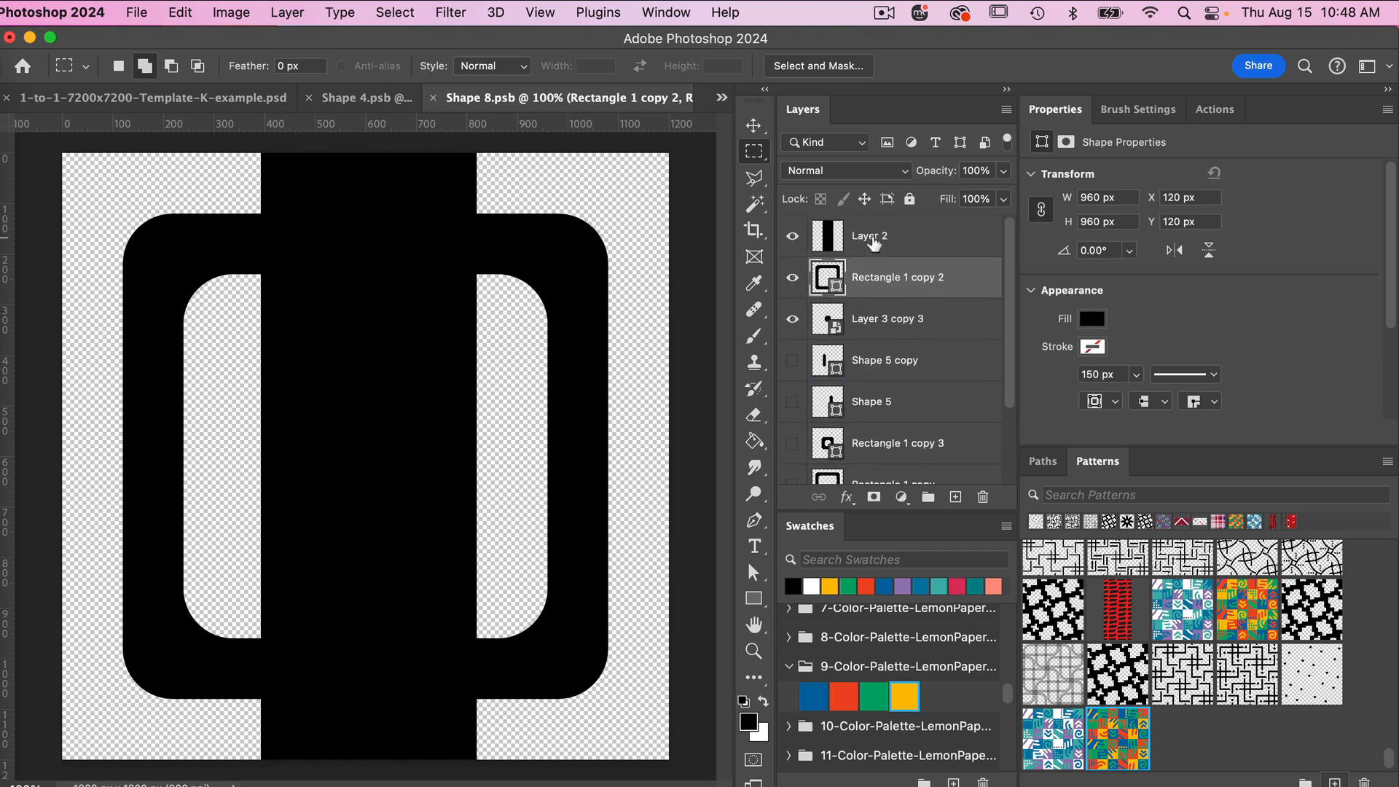
Center the black vertical strip on Layer 2 horizontally on the canvas
left_click(868, 233)
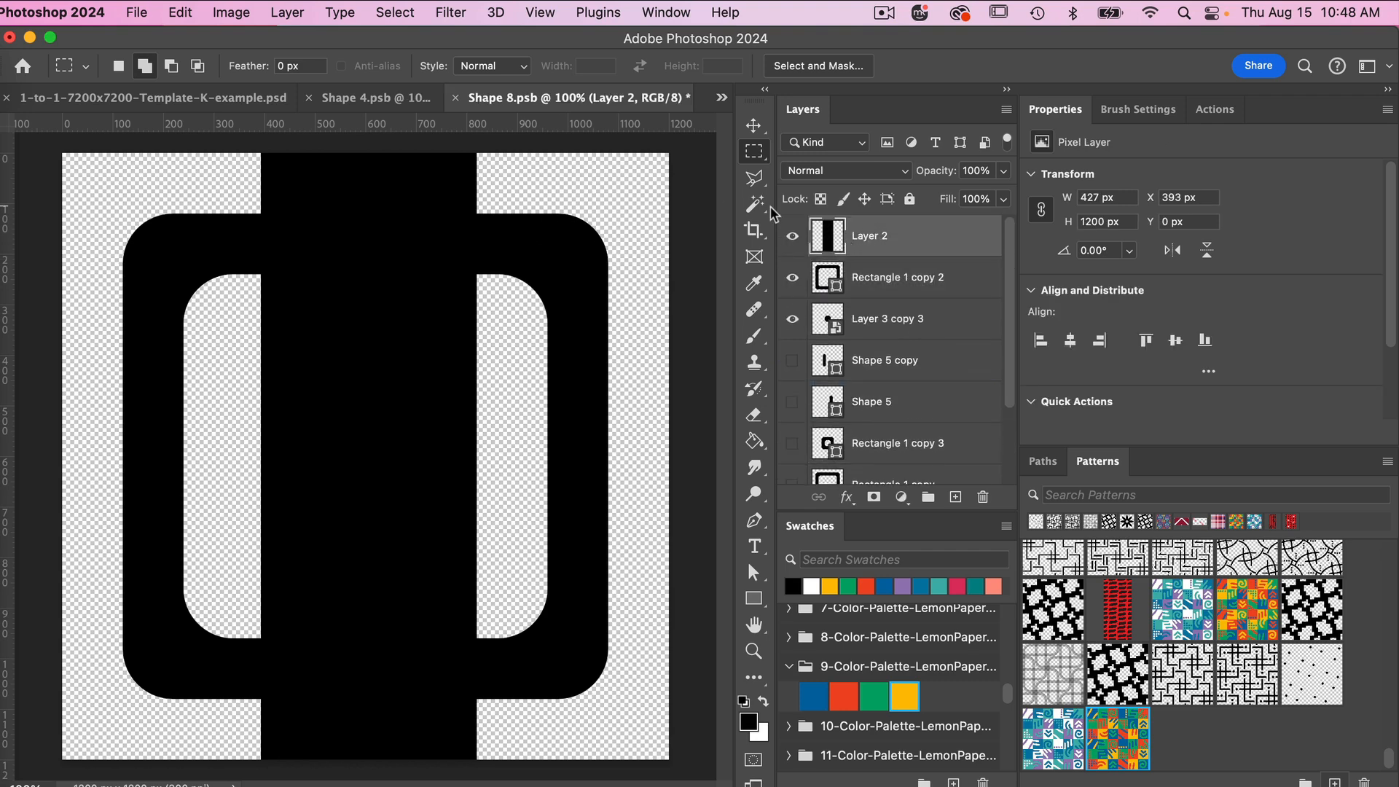
left_click(758, 132)
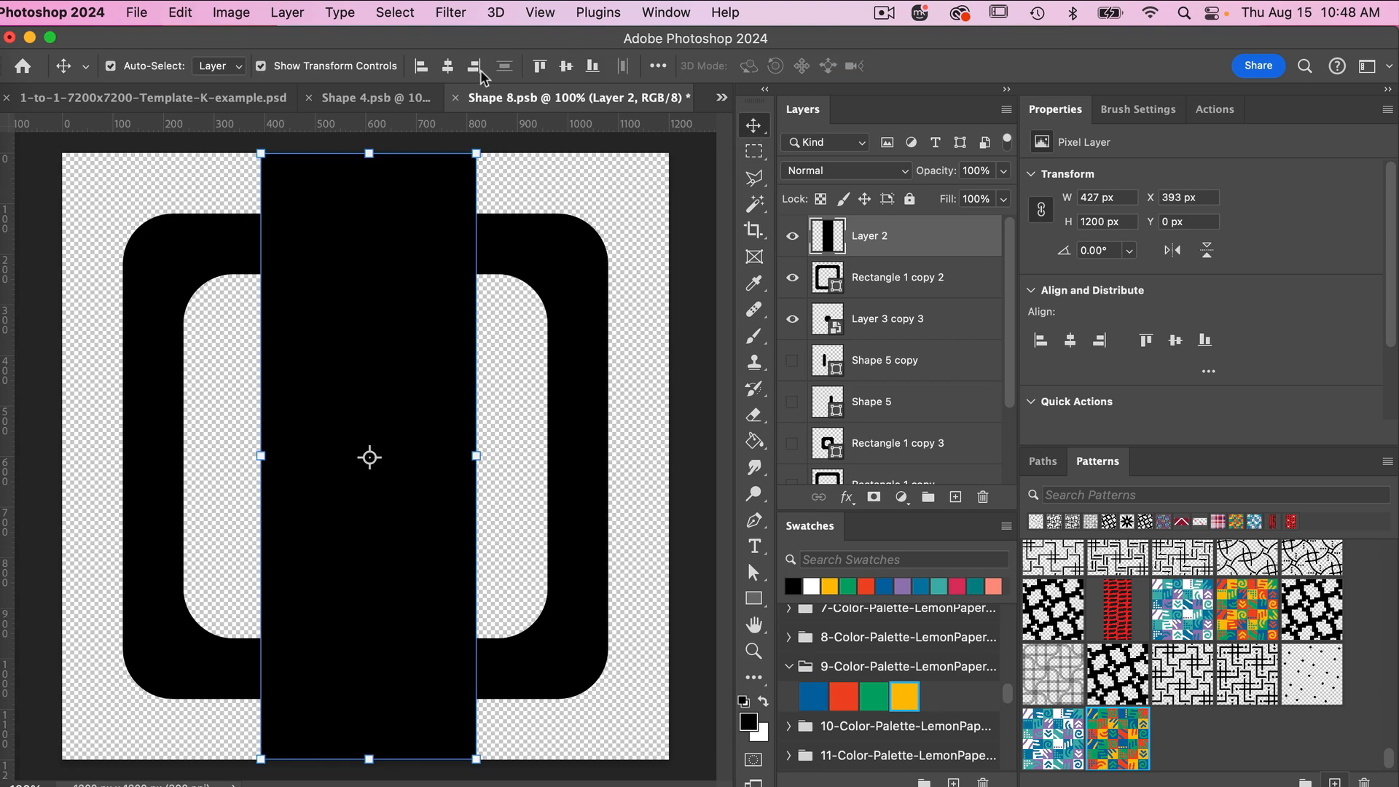
left_click(448, 66)
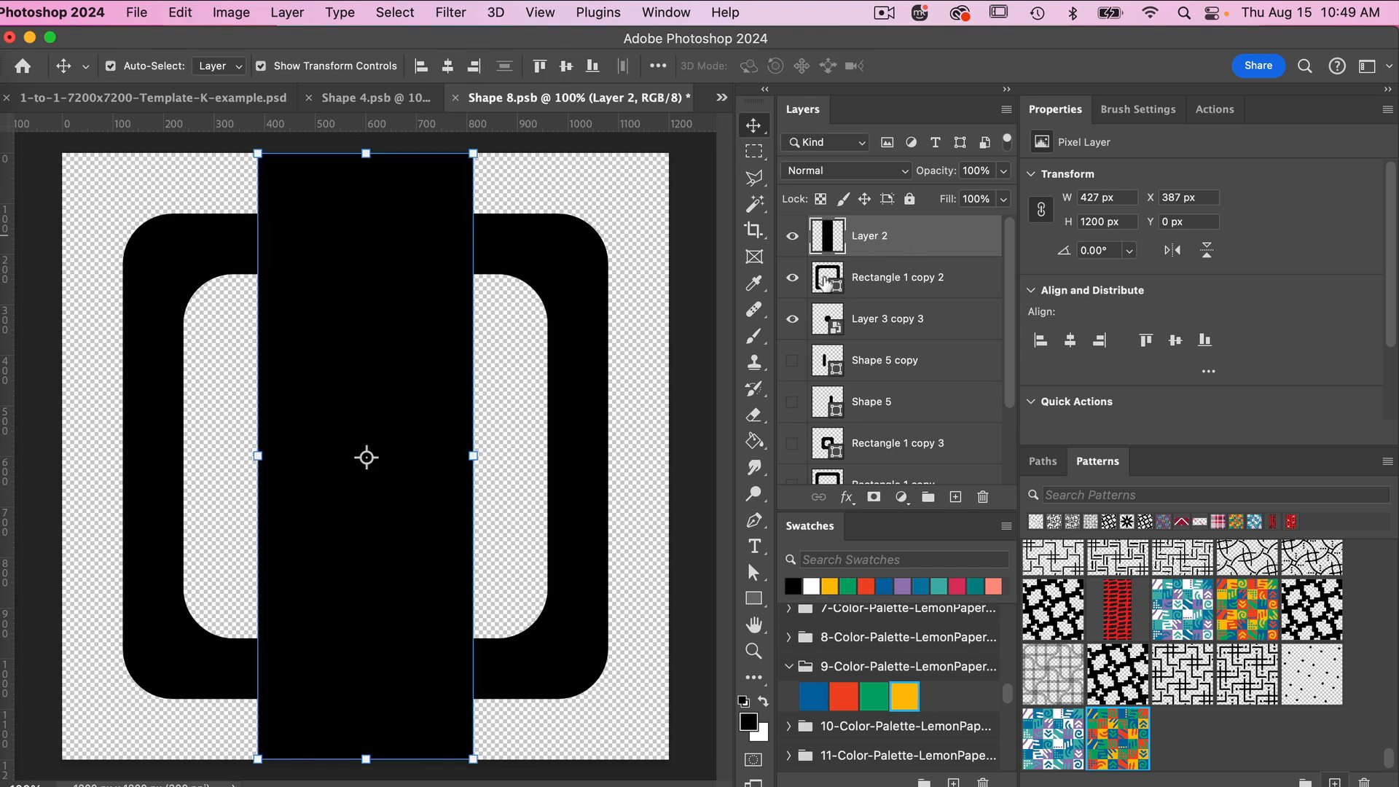
Rasterize the duplicated ring layer, Rectangle 1 copy 2
left_click(860, 281)
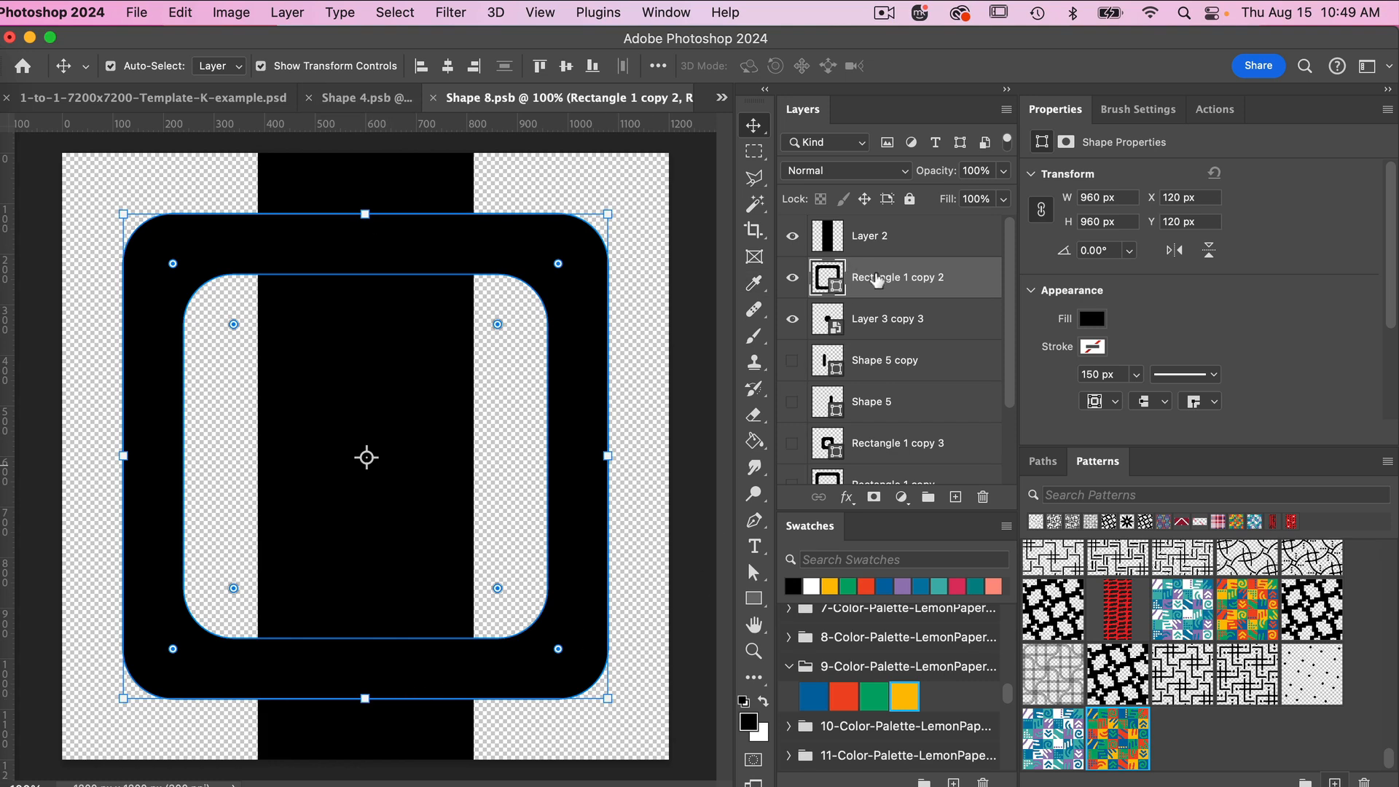
right_click(877, 280)
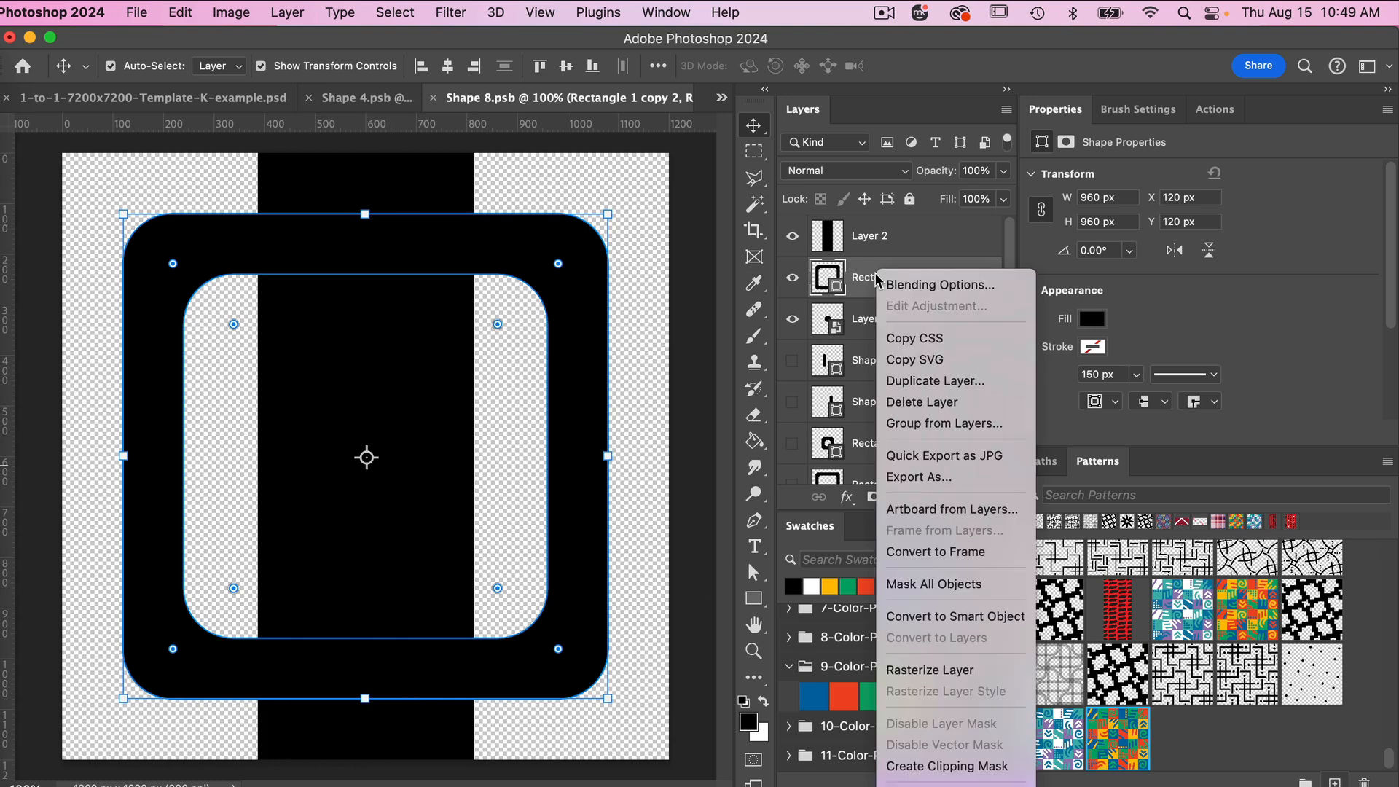
left_click(933, 666)
Cut the ring area under the Layer 2 strip onto a new layer, then hide that new layer and the strip
left_click(873, 238)
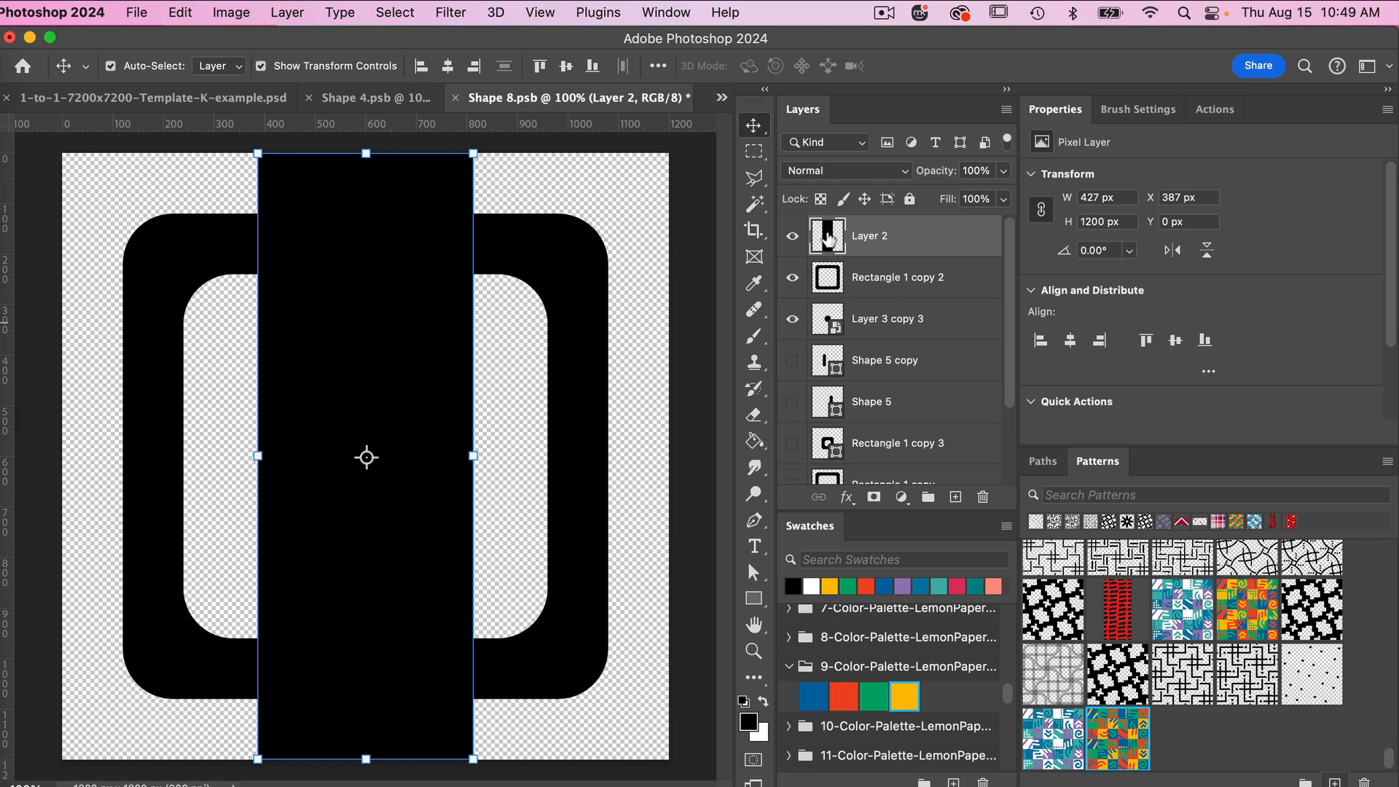
left_click(828, 235, "ctrl")
left_click(867, 286)
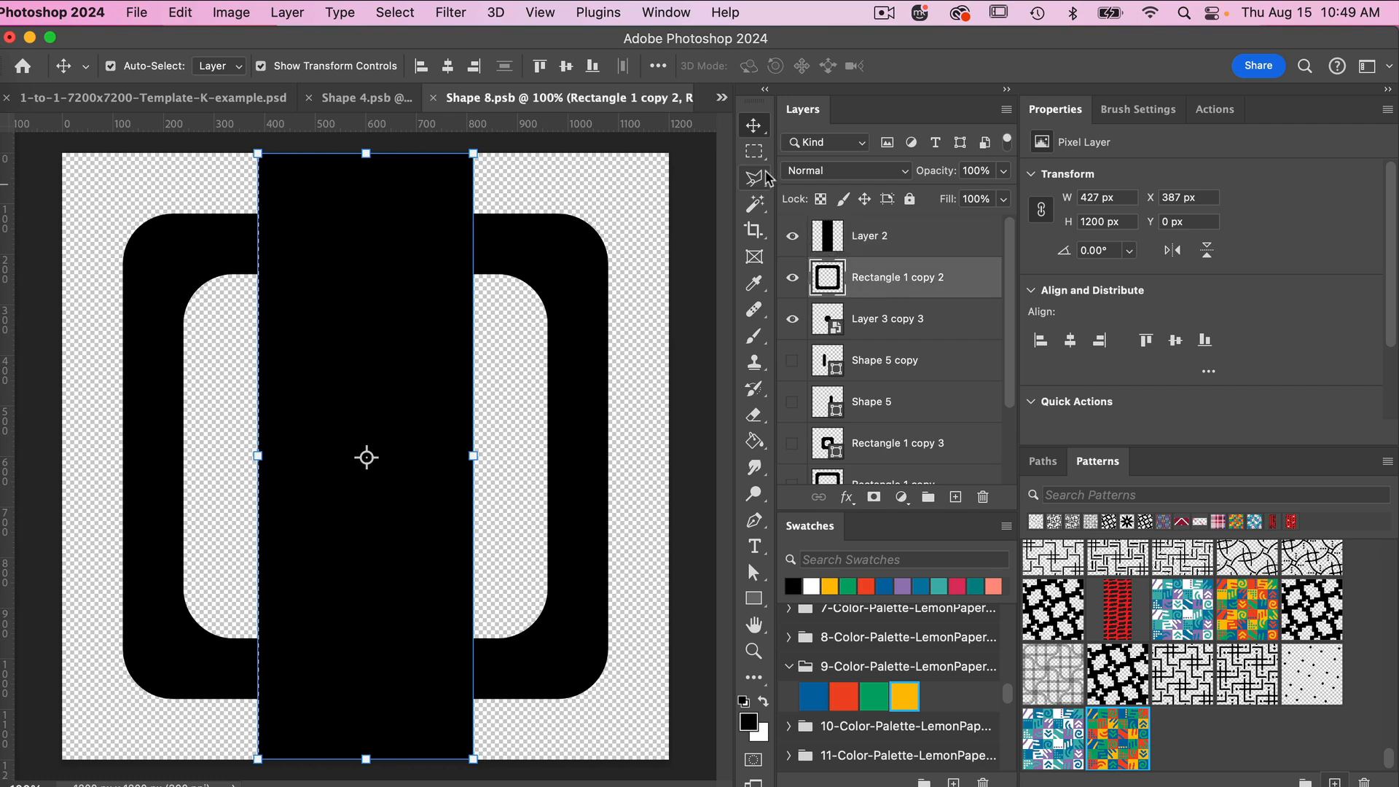
left_click(754, 151)
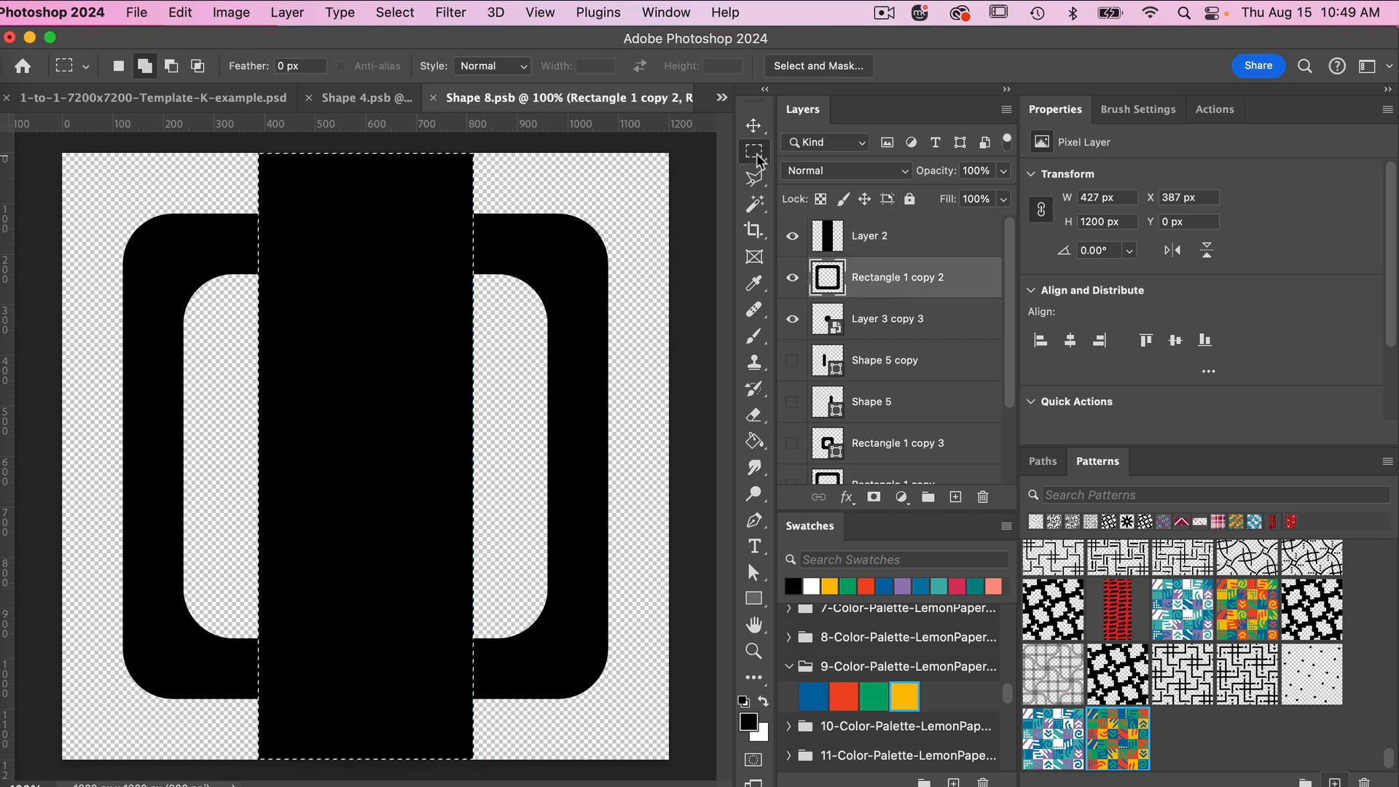
right_click(452, 388)
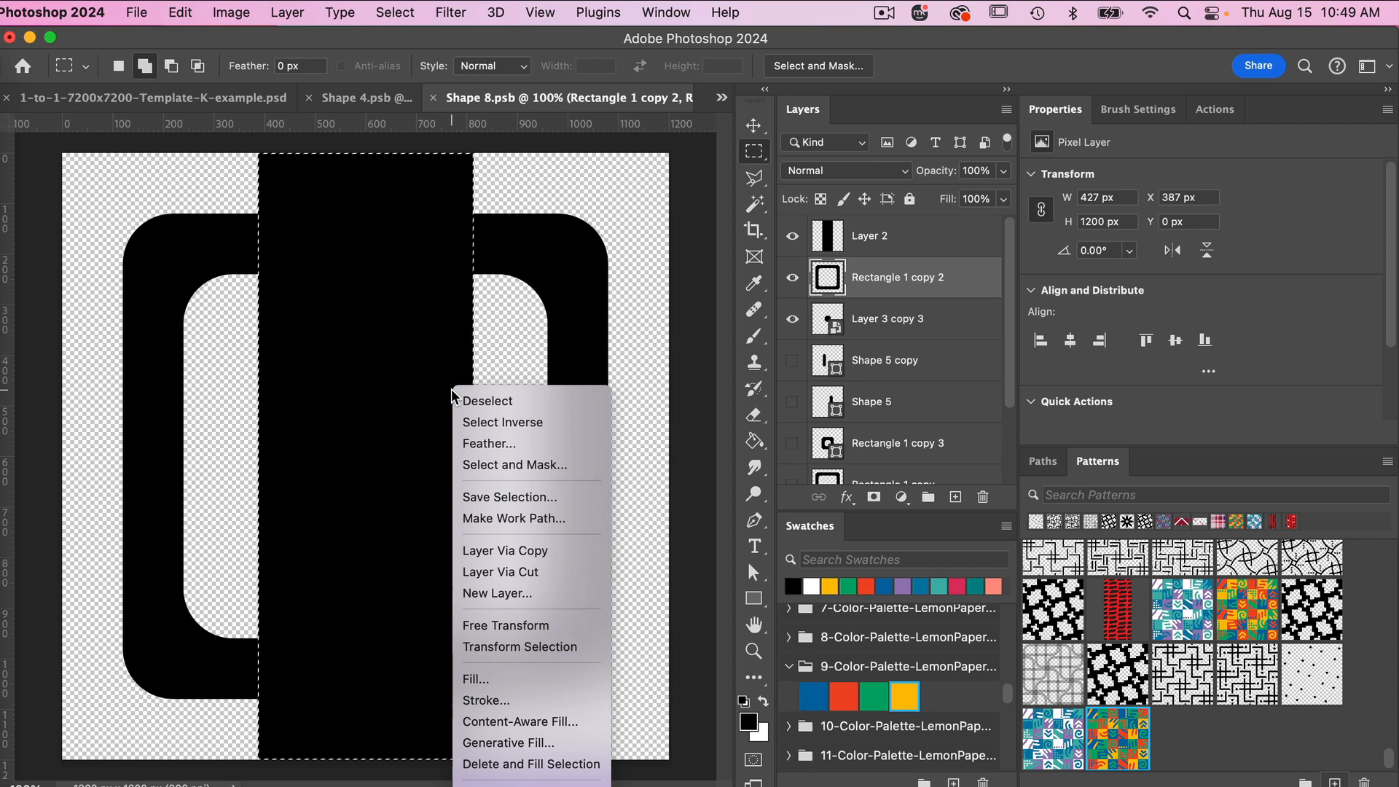
left_click(516, 571)
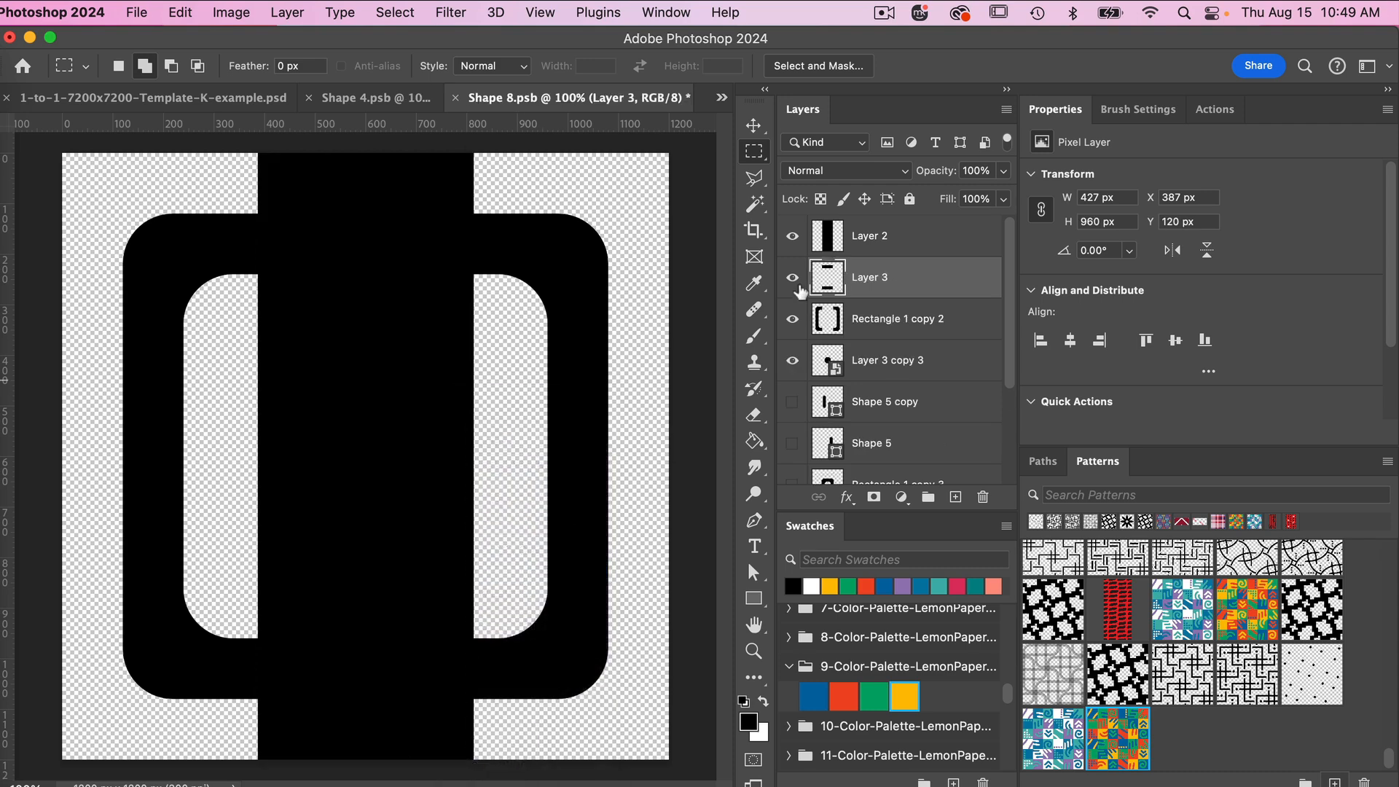
left_click(794, 278)
left_click(795, 241)
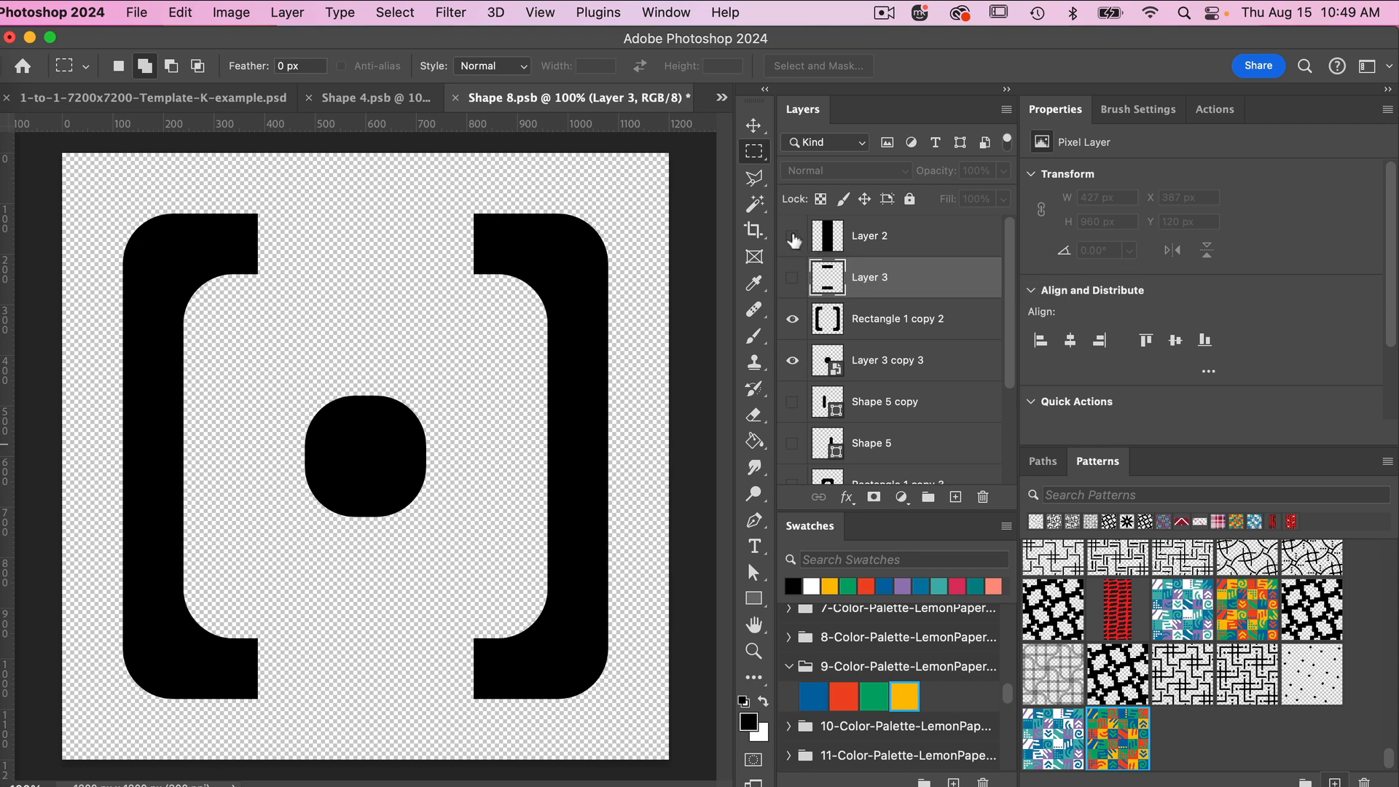
Show the Layer 2 strip again and rotate it 90° so it runs horizontally across the ring
left_click(793, 236)
left_click(881, 241)
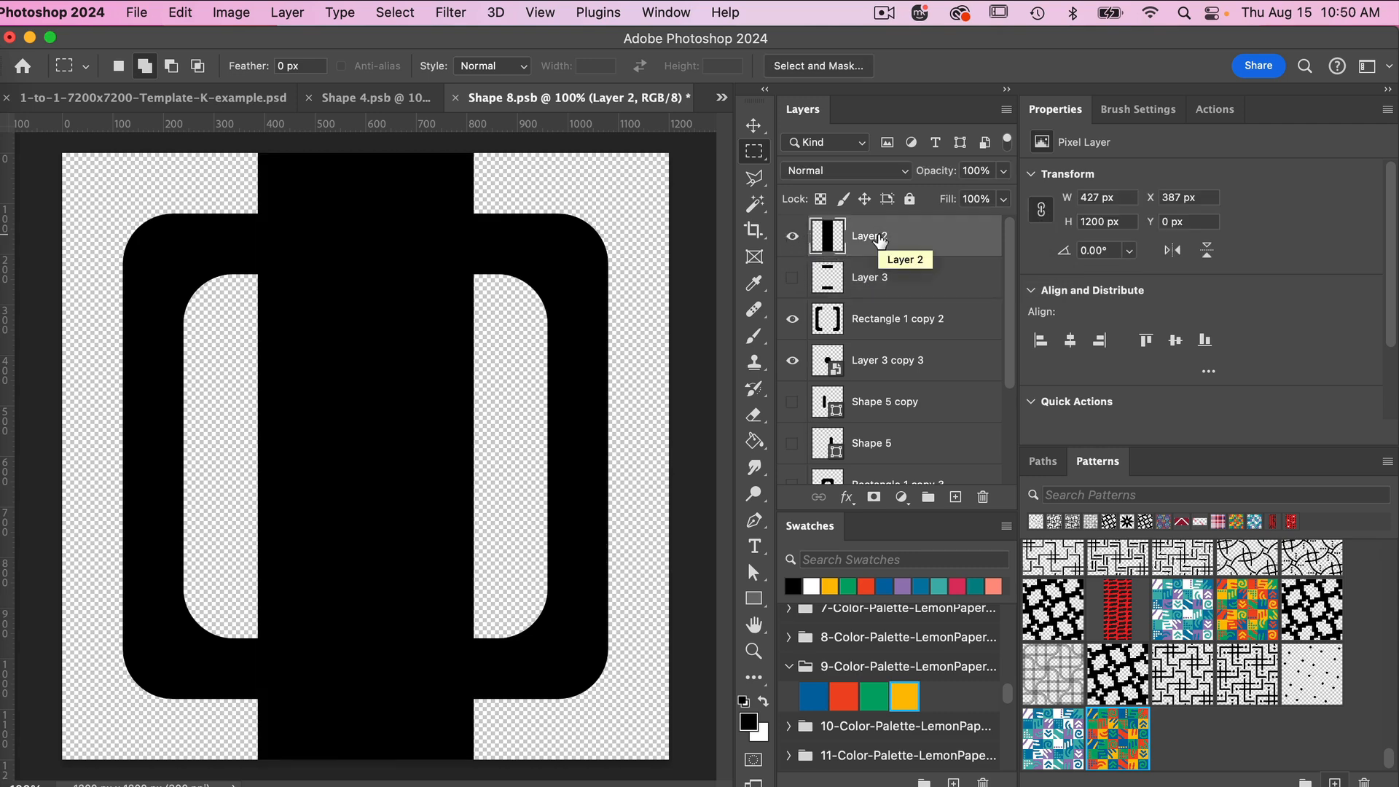
key("ctrl+t")
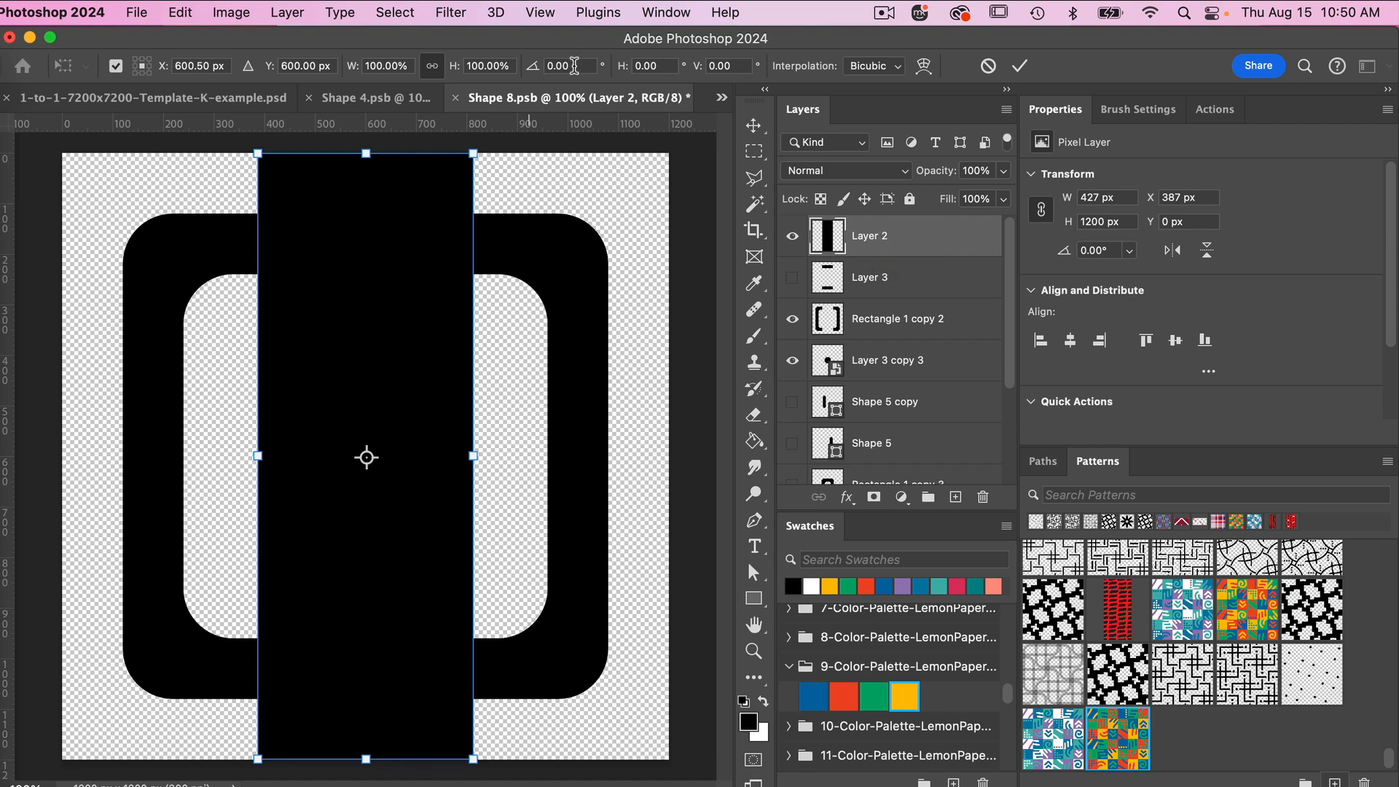
type("90")
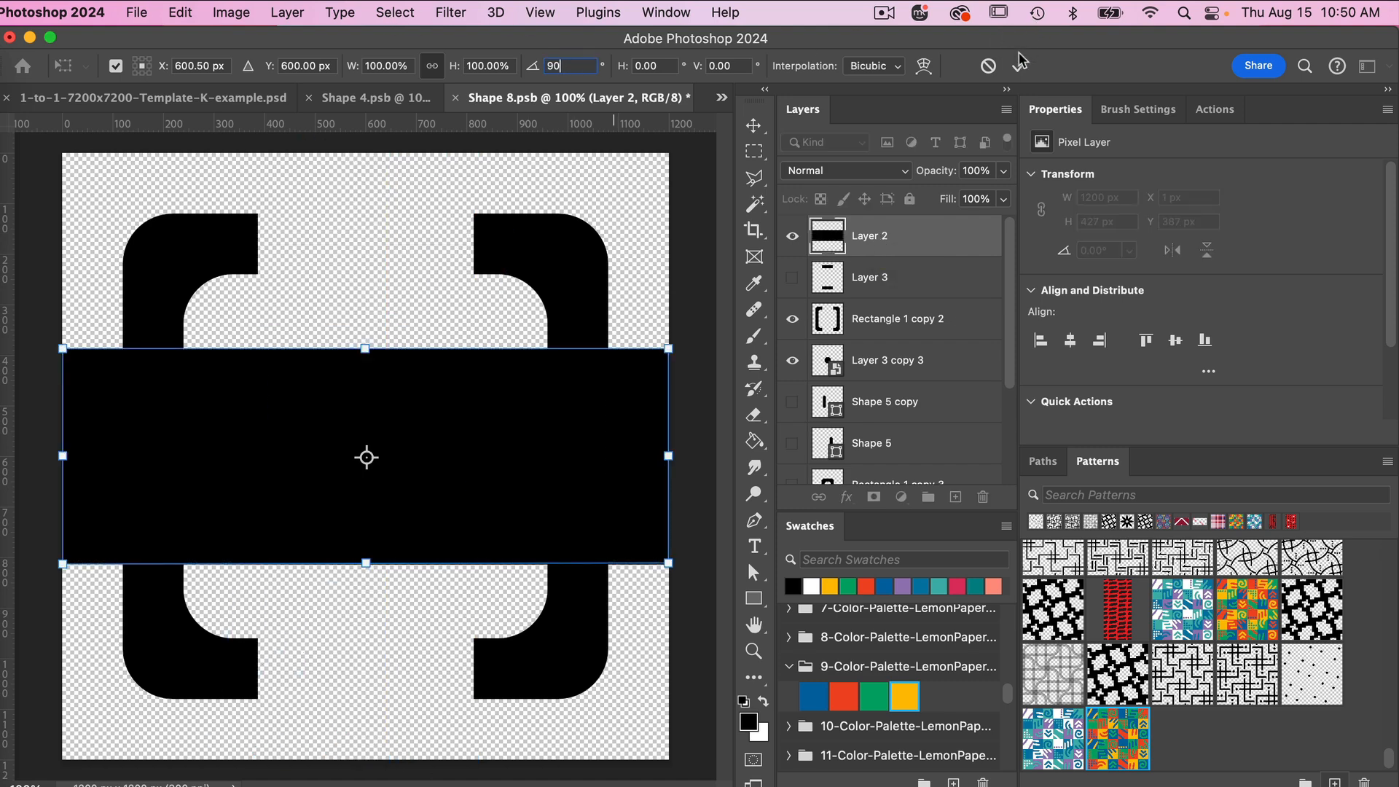
left_click(1020, 63)
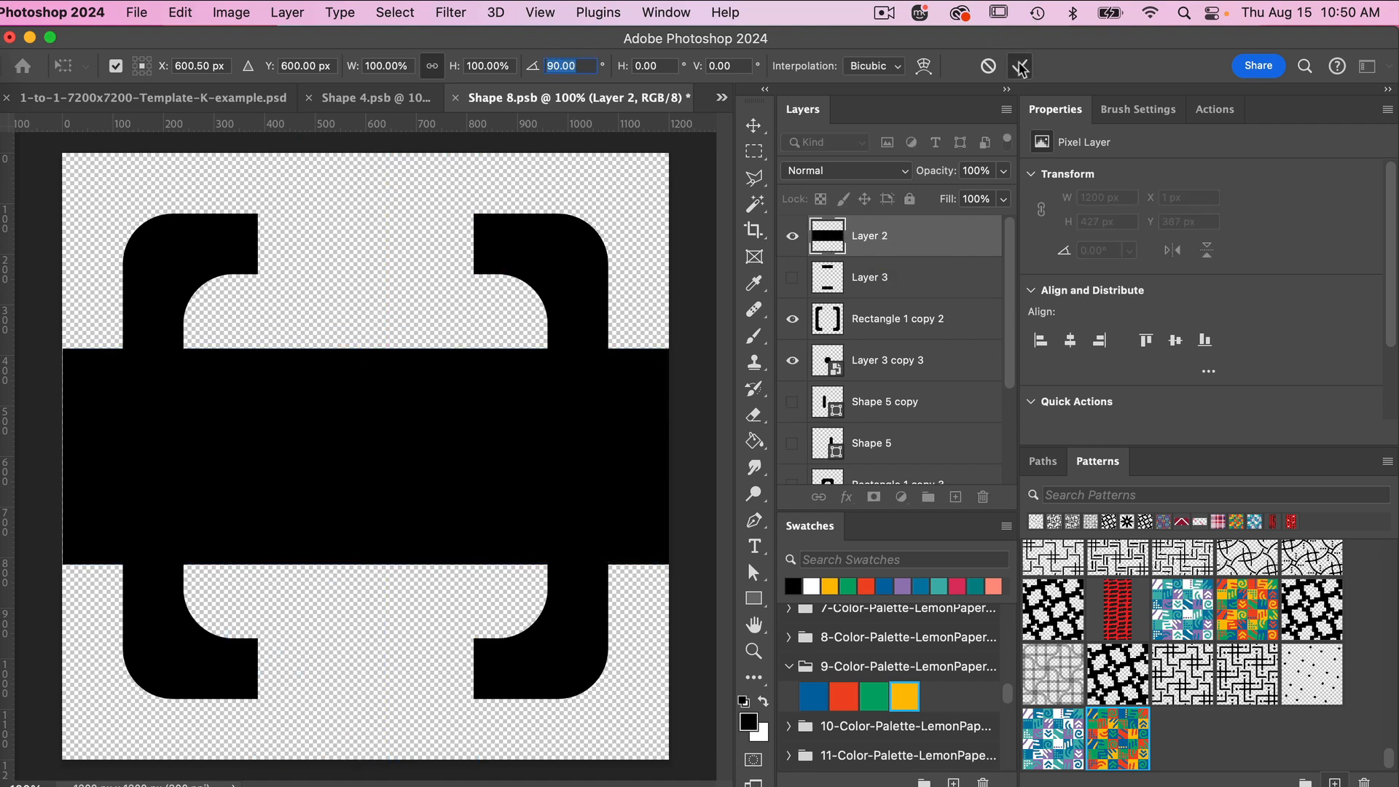
Cut the ring area under the horizontal Layer 2 strip onto a new layer, and hide both that layer and the strip
left_click(826, 241, "super")
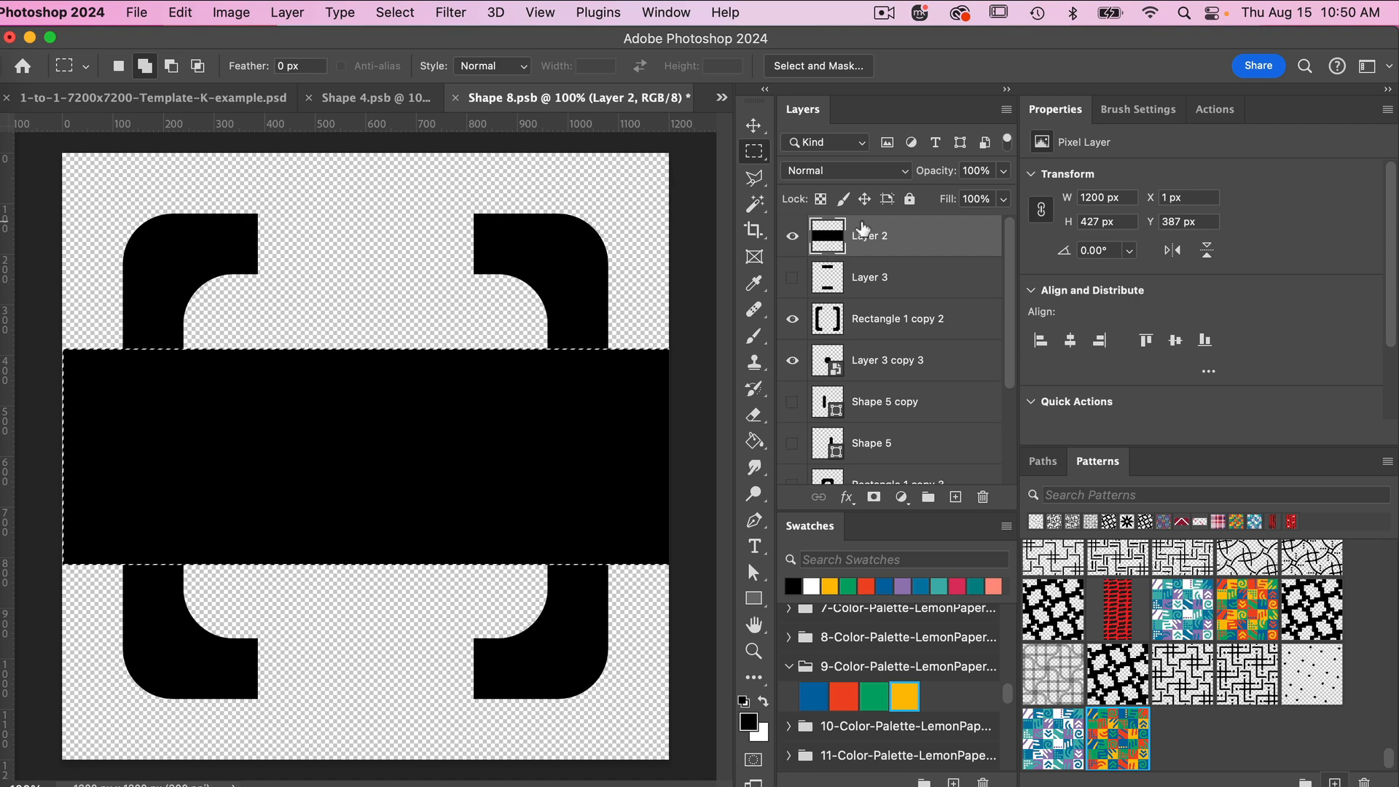
left_click(828, 327)
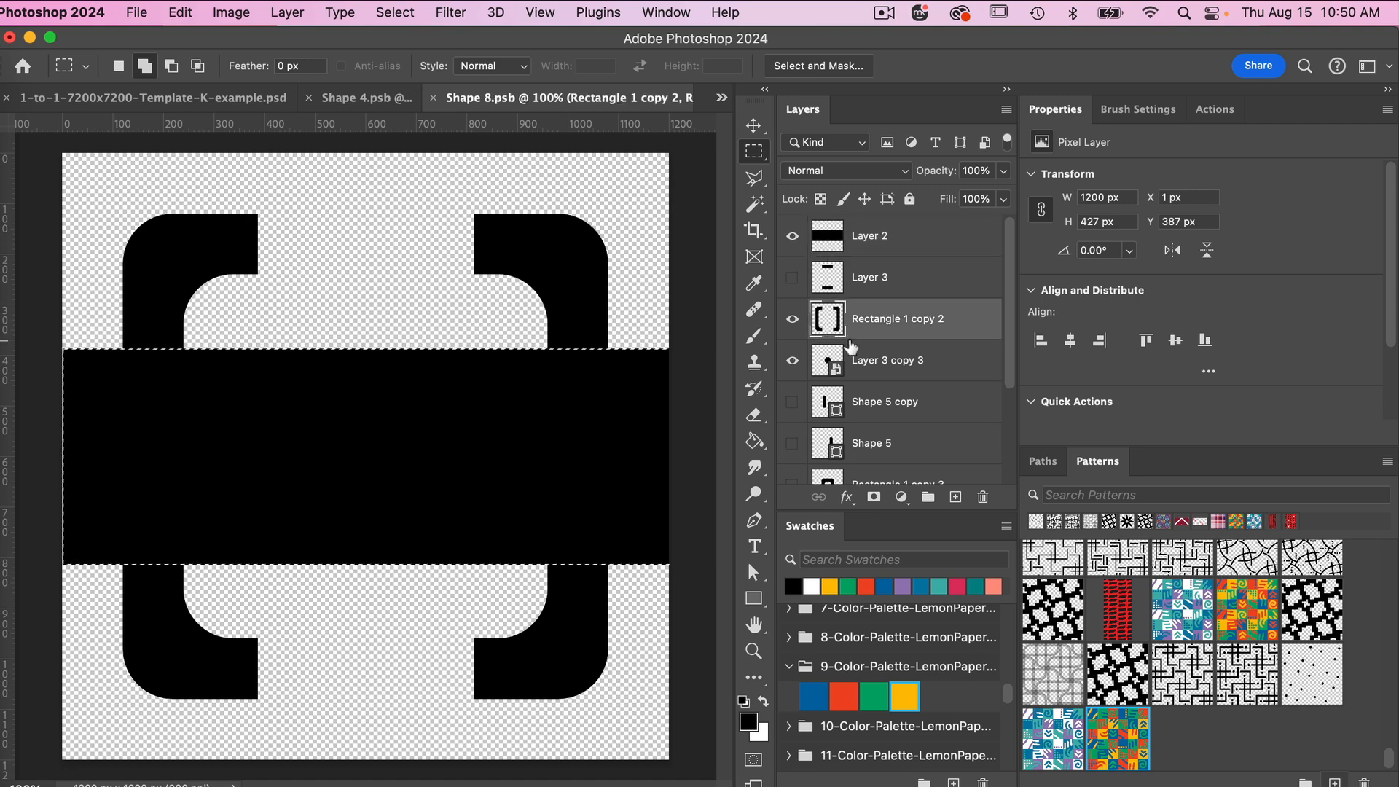
right_click(559, 395)
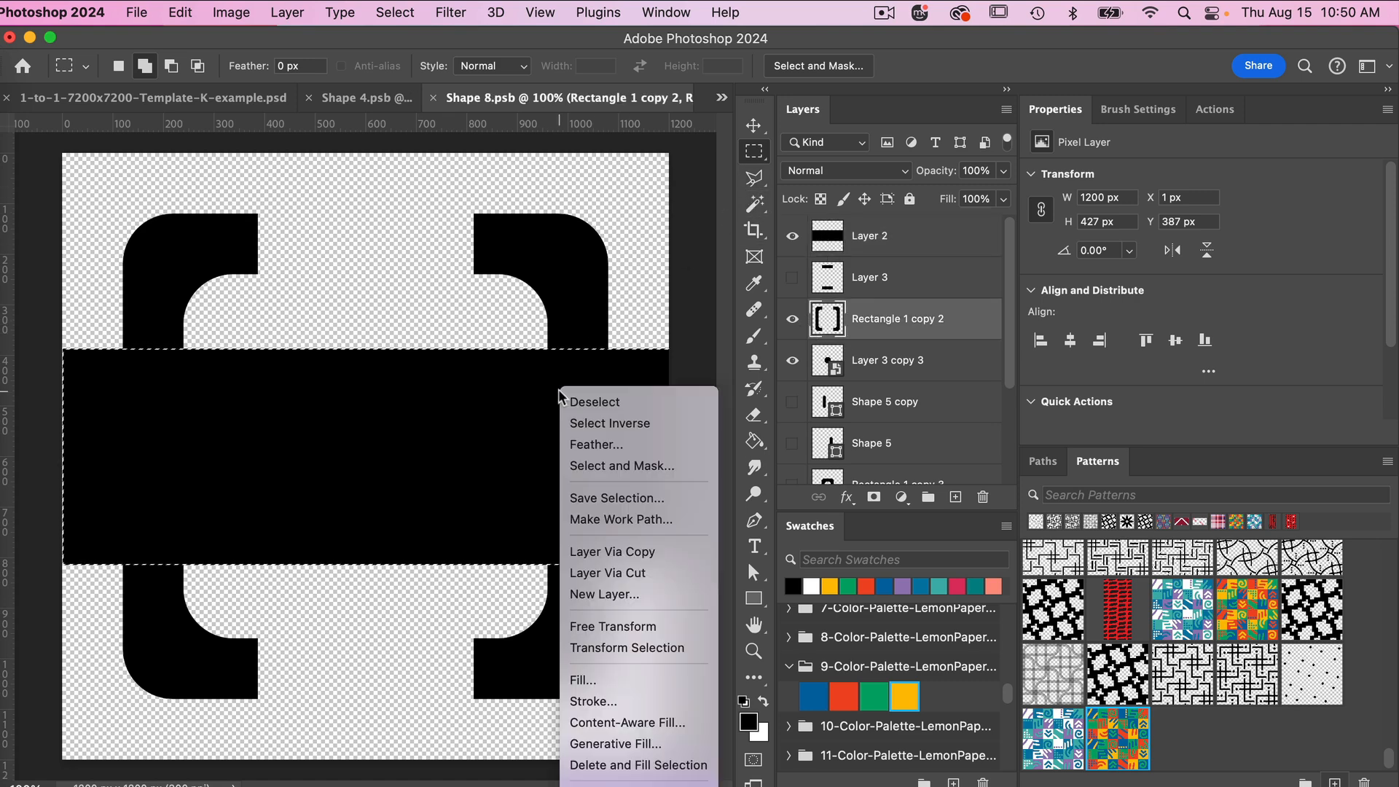
left_click(622, 574)
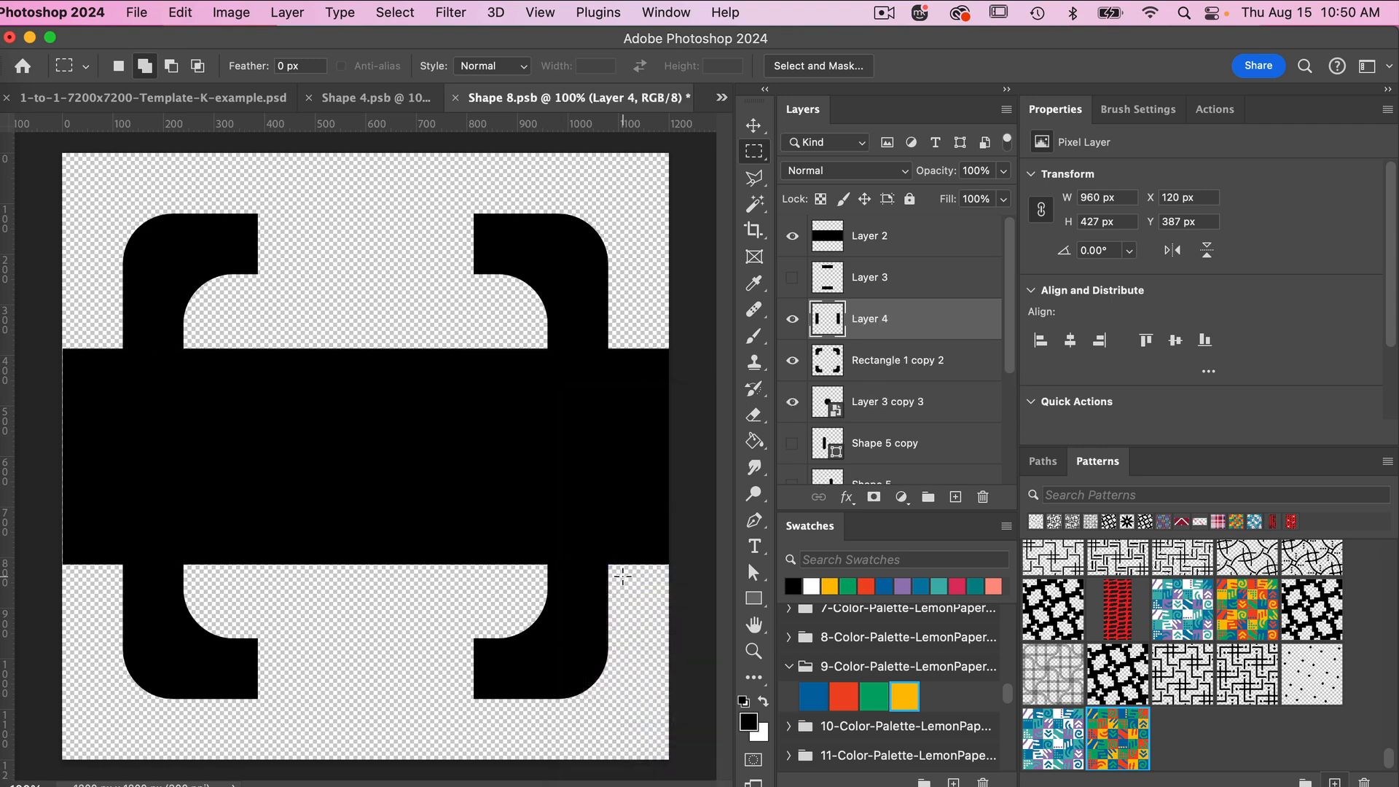
left_click(792, 318)
left_click(792, 235)
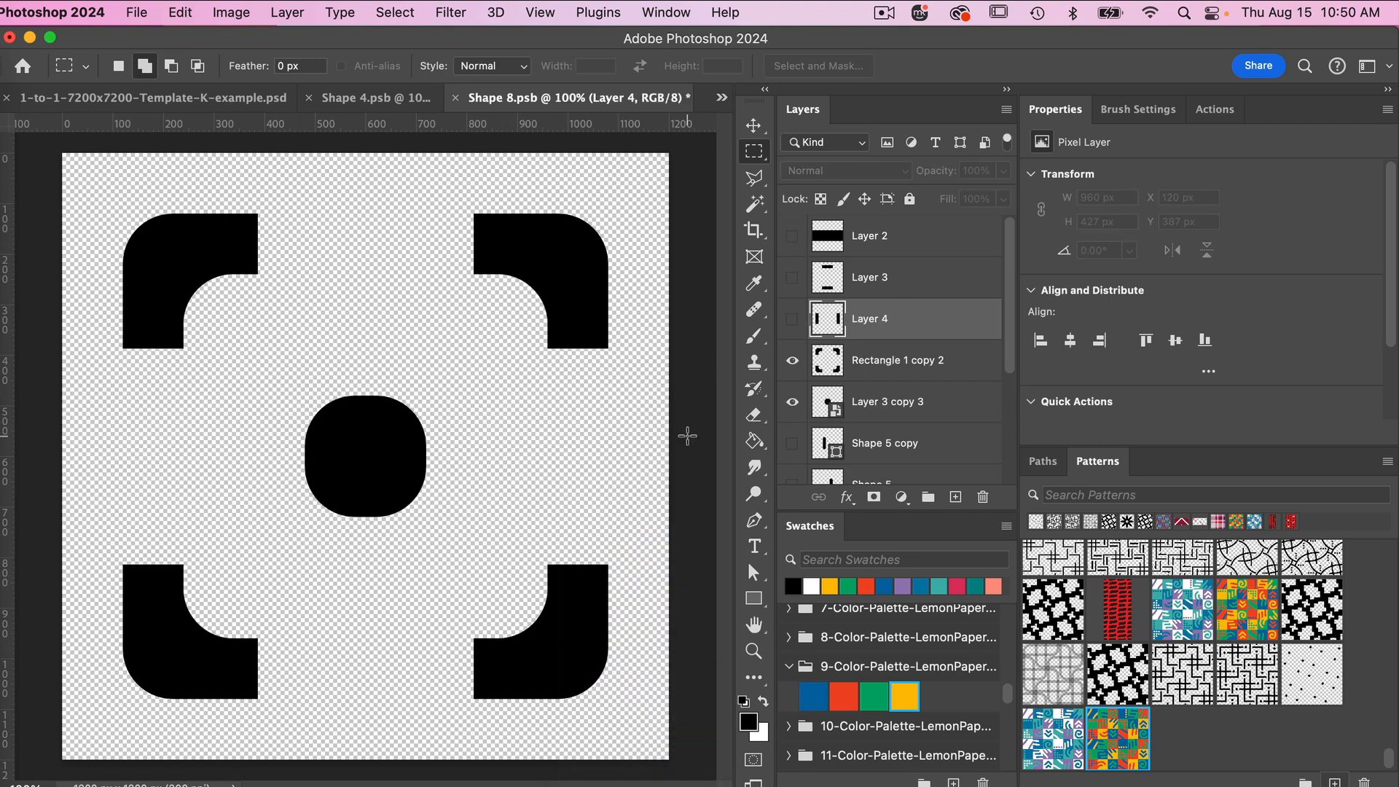
Save and close Shape 8.psb, and close Shape 7.psb to return to the template
key("cmd+s")
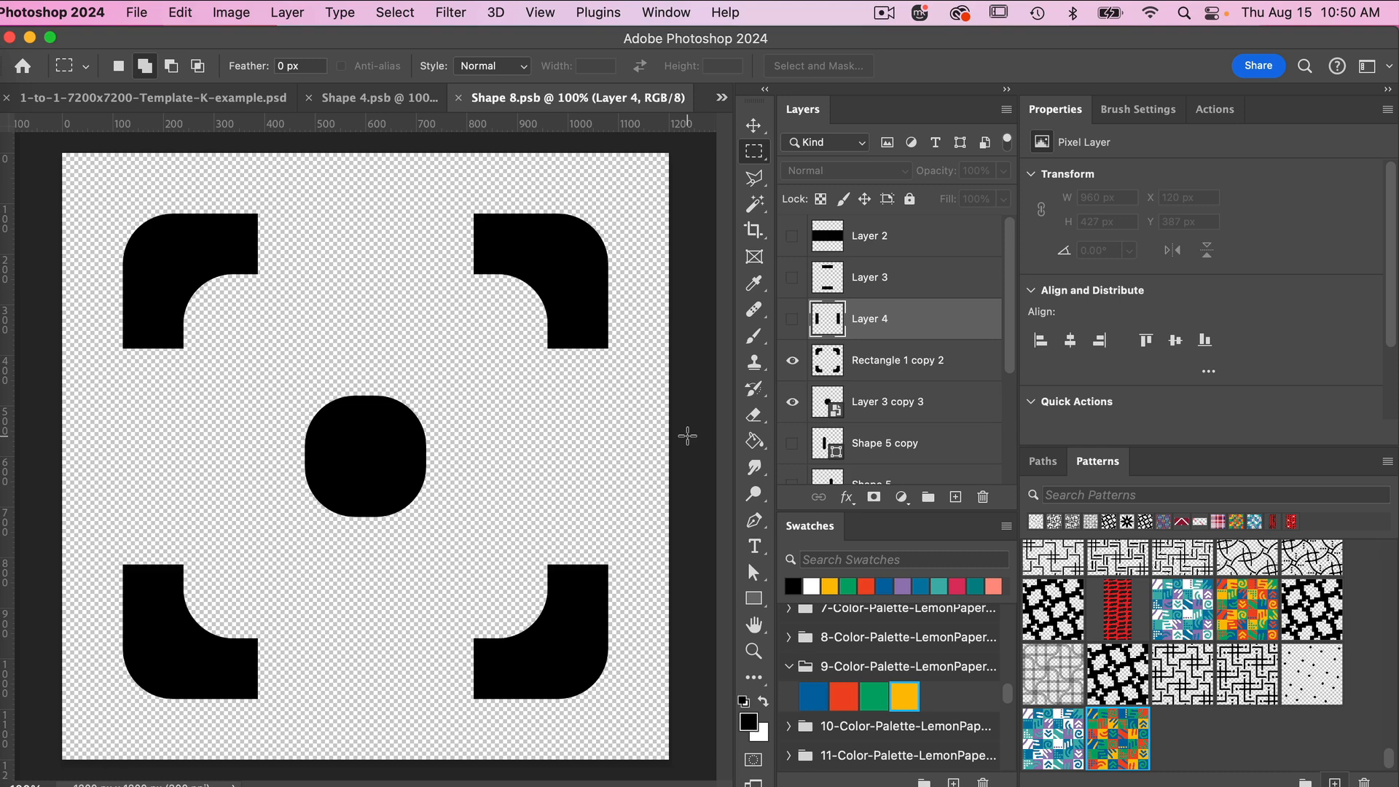
key("cmd+w")
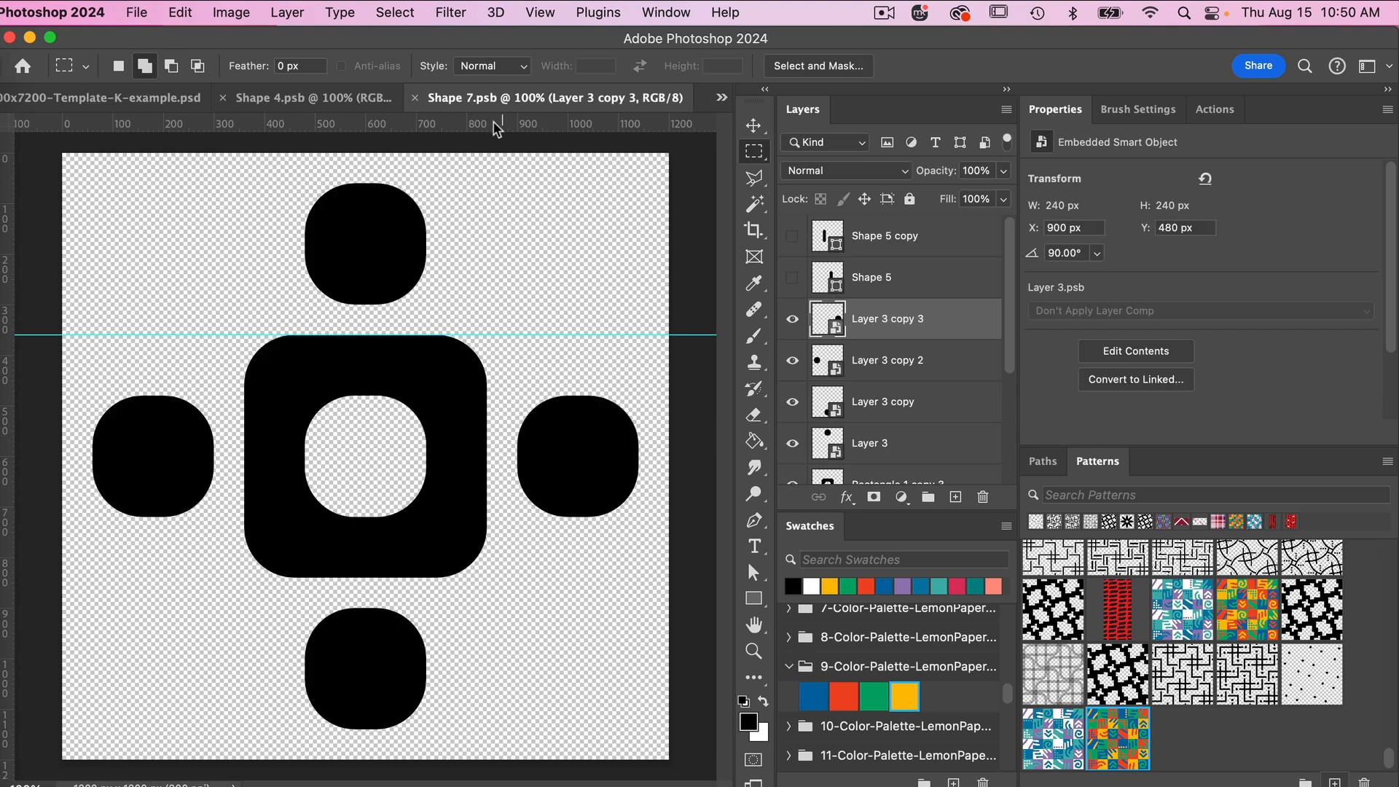
left_click(414, 97)
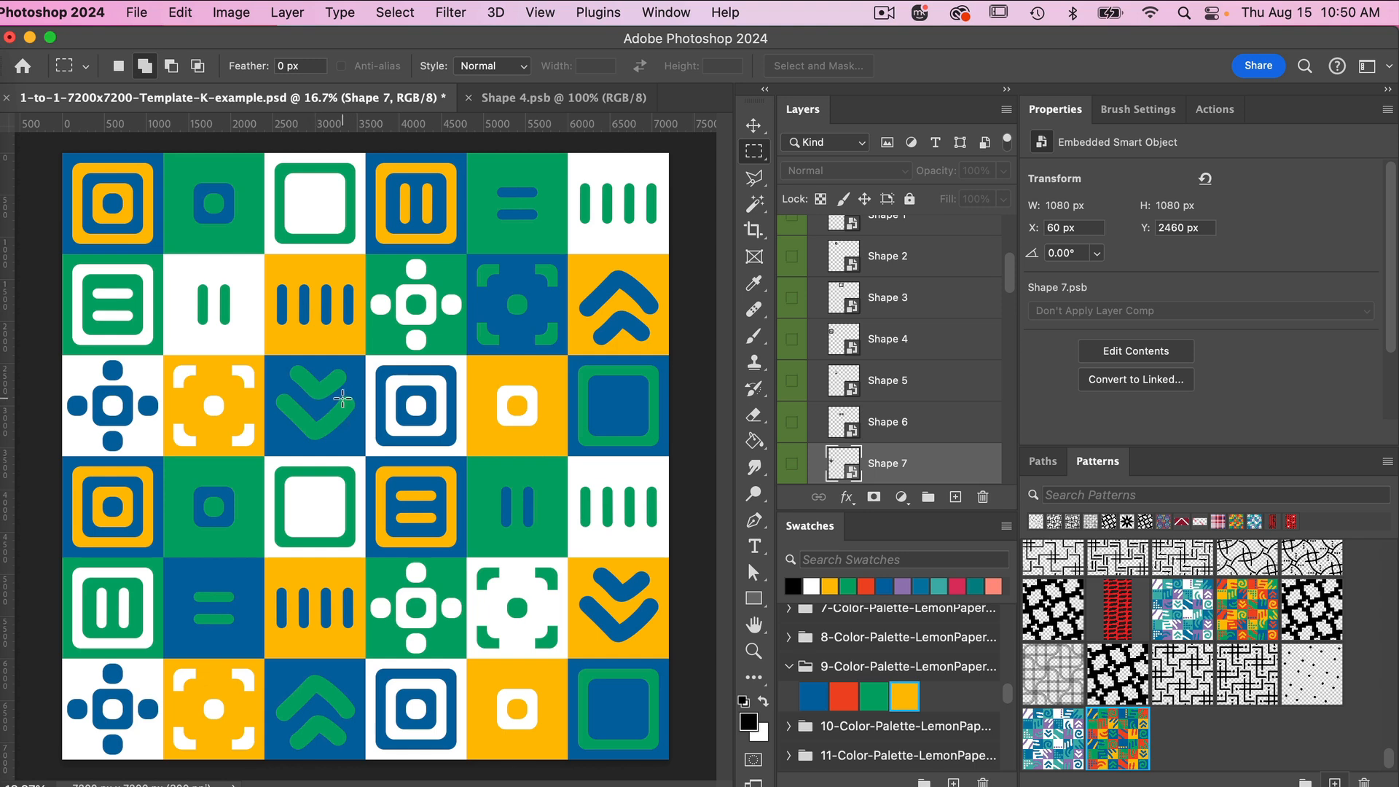
Open the contents of the Shape 9 smart object, and reopen those of Shape 8 from the template
scroll(911, 408, "down", 3)
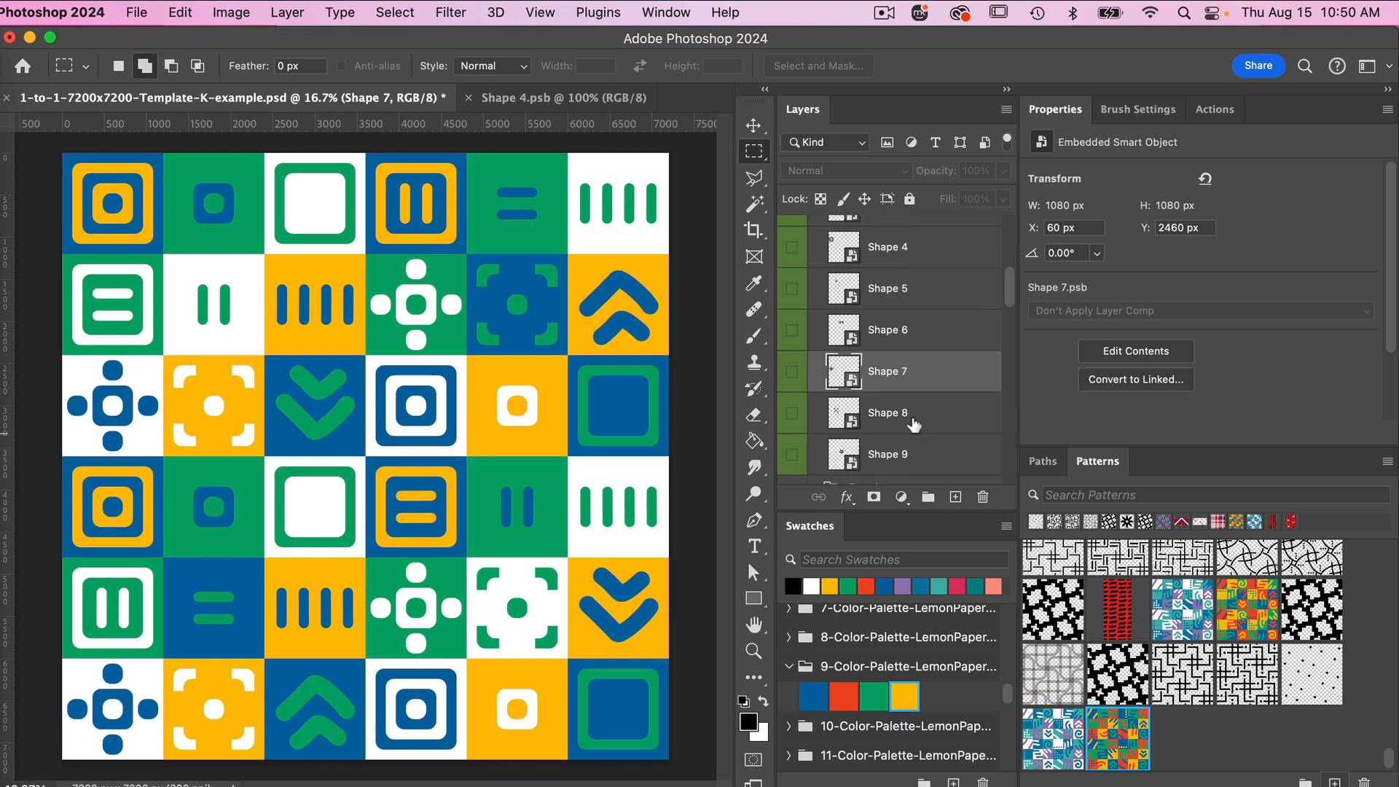
left_click(897, 458)
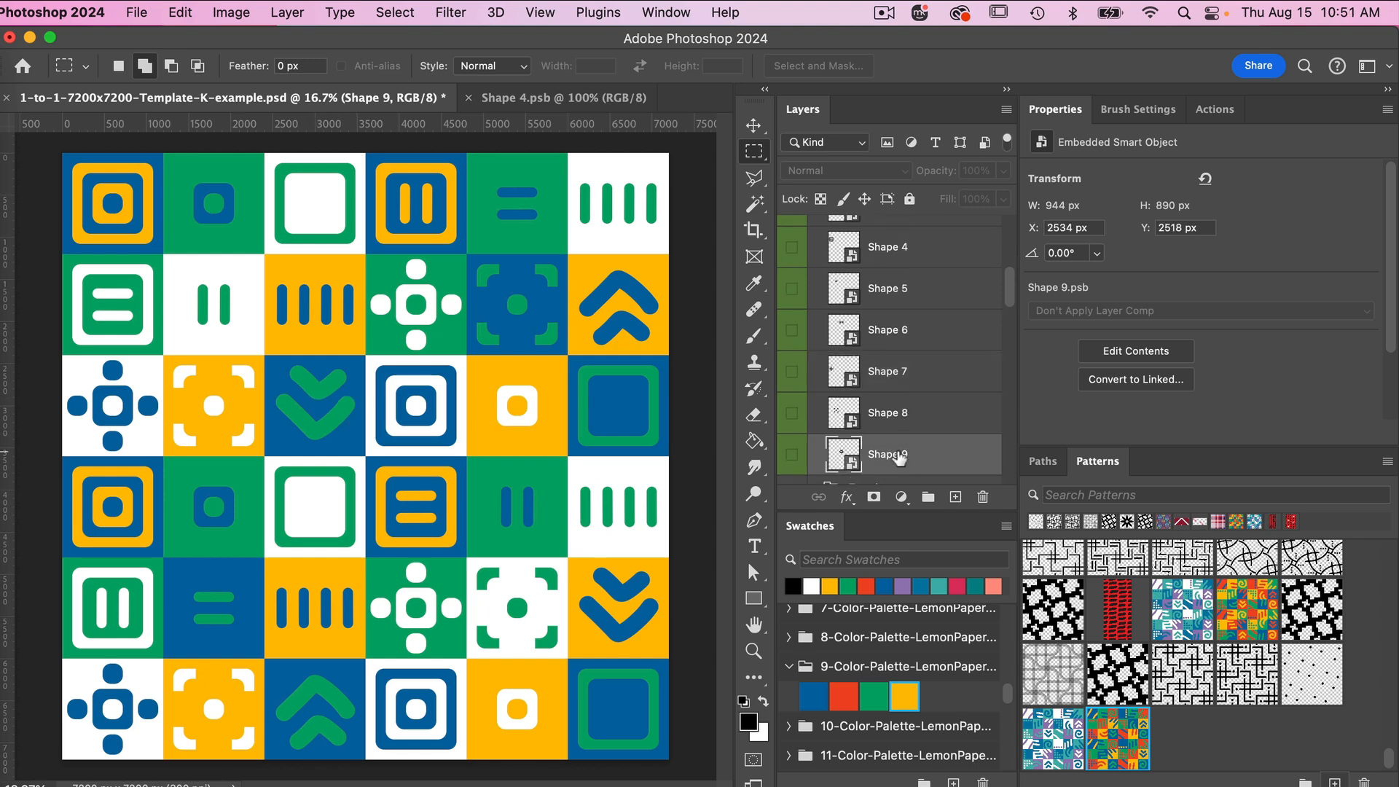
double_click(846, 456)
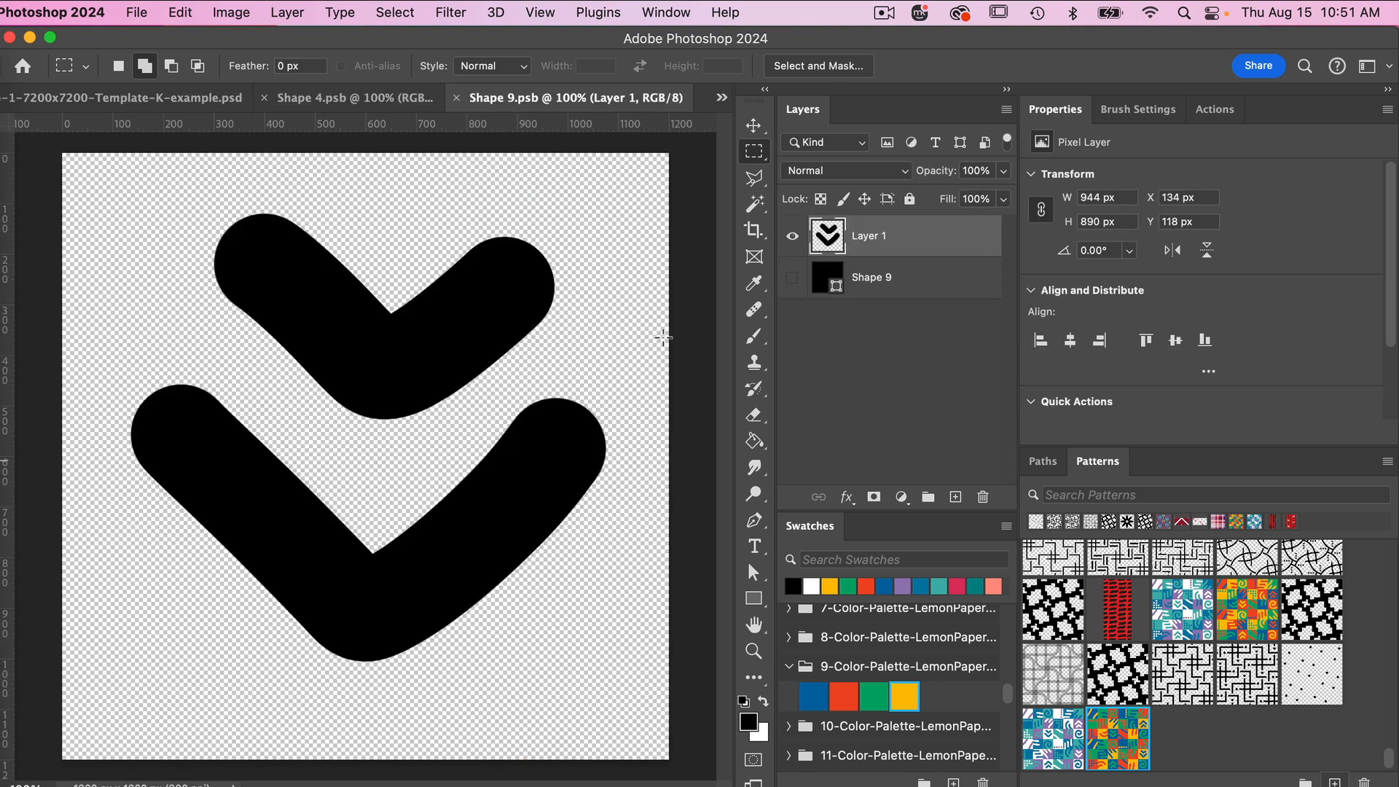
left_click(192, 104)
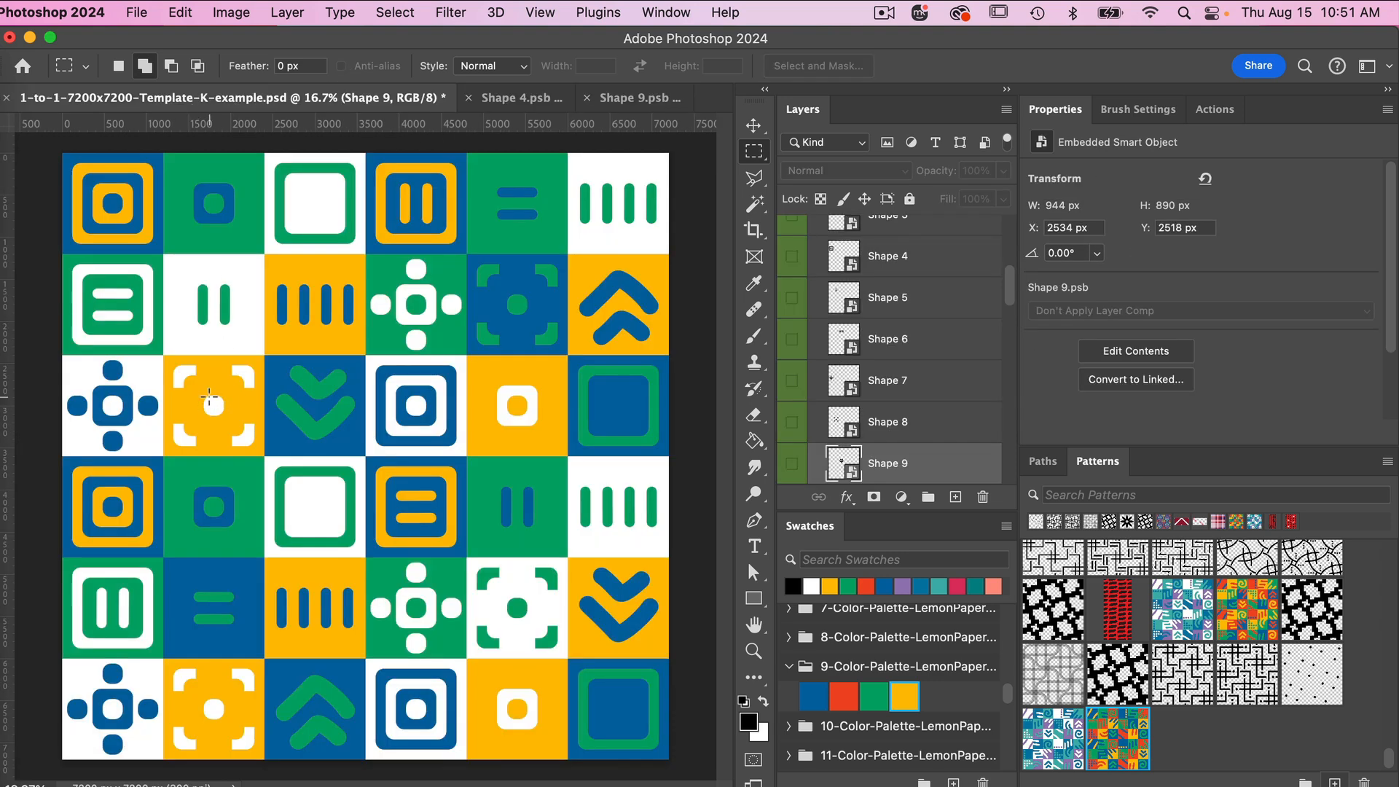
scroll(883, 335, "down", 1)
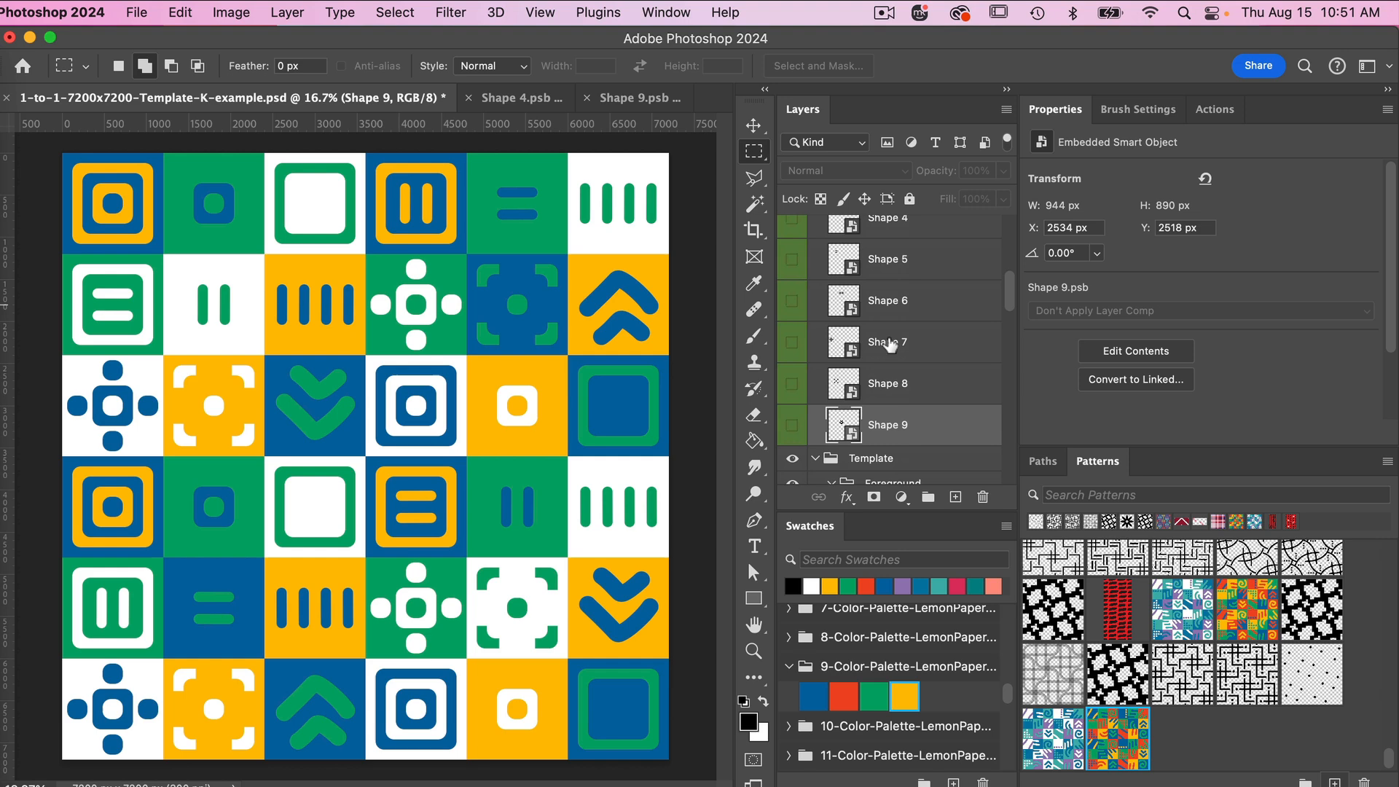
left_click(904, 383)
double_click(846, 387)
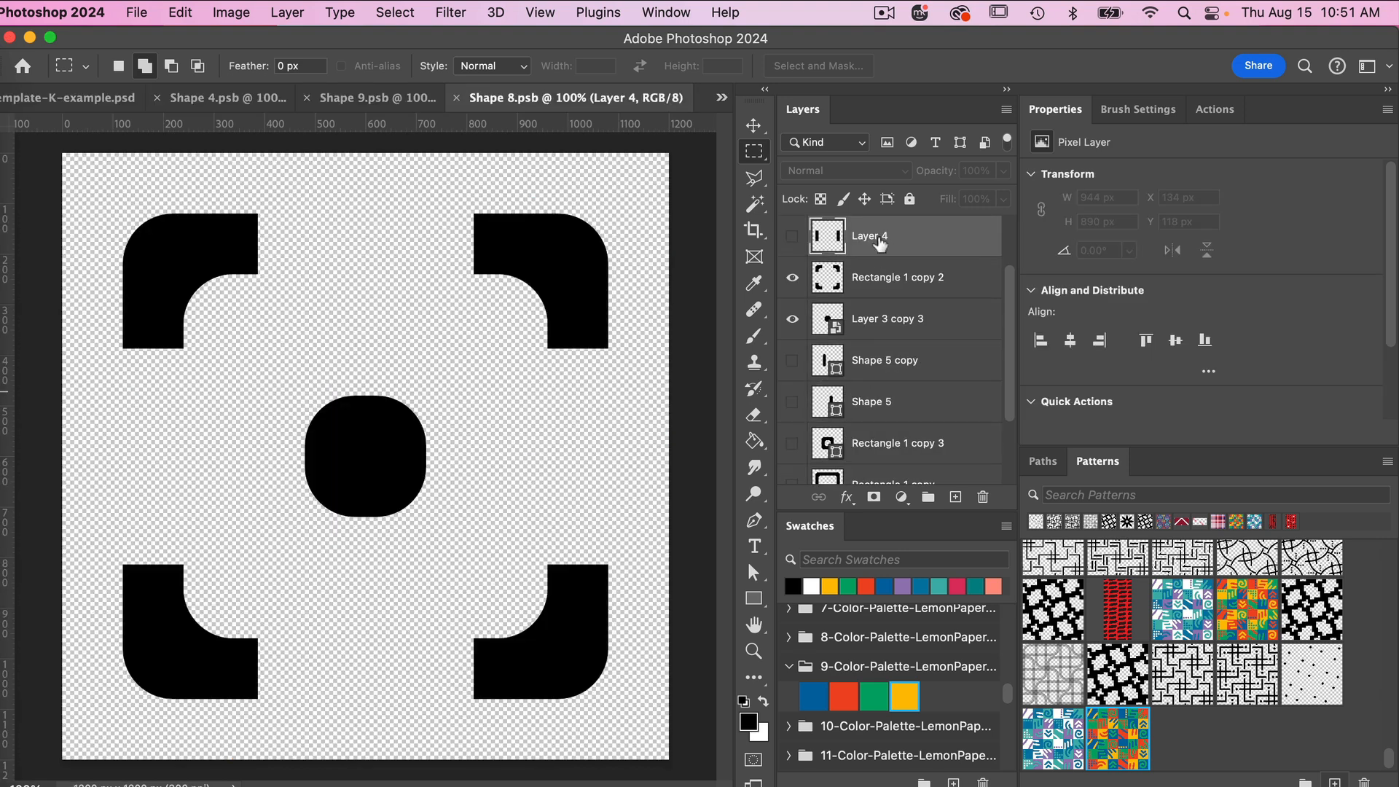
Duplicate the central rounded square, Layer 3 copy 3, from Shape 8.psb into Shape 9.psb
left_click(900, 326)
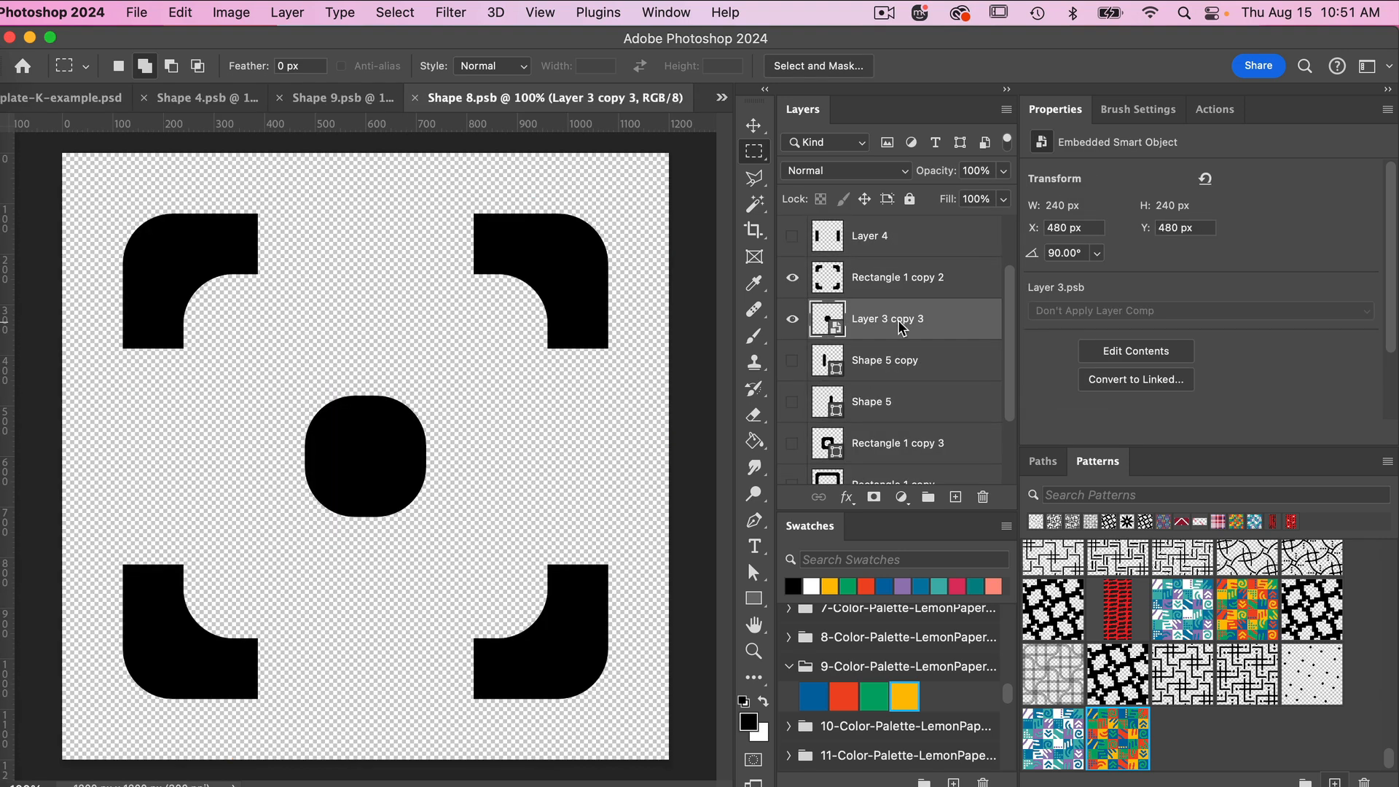
right_click(902, 326)
left_click(946, 364)
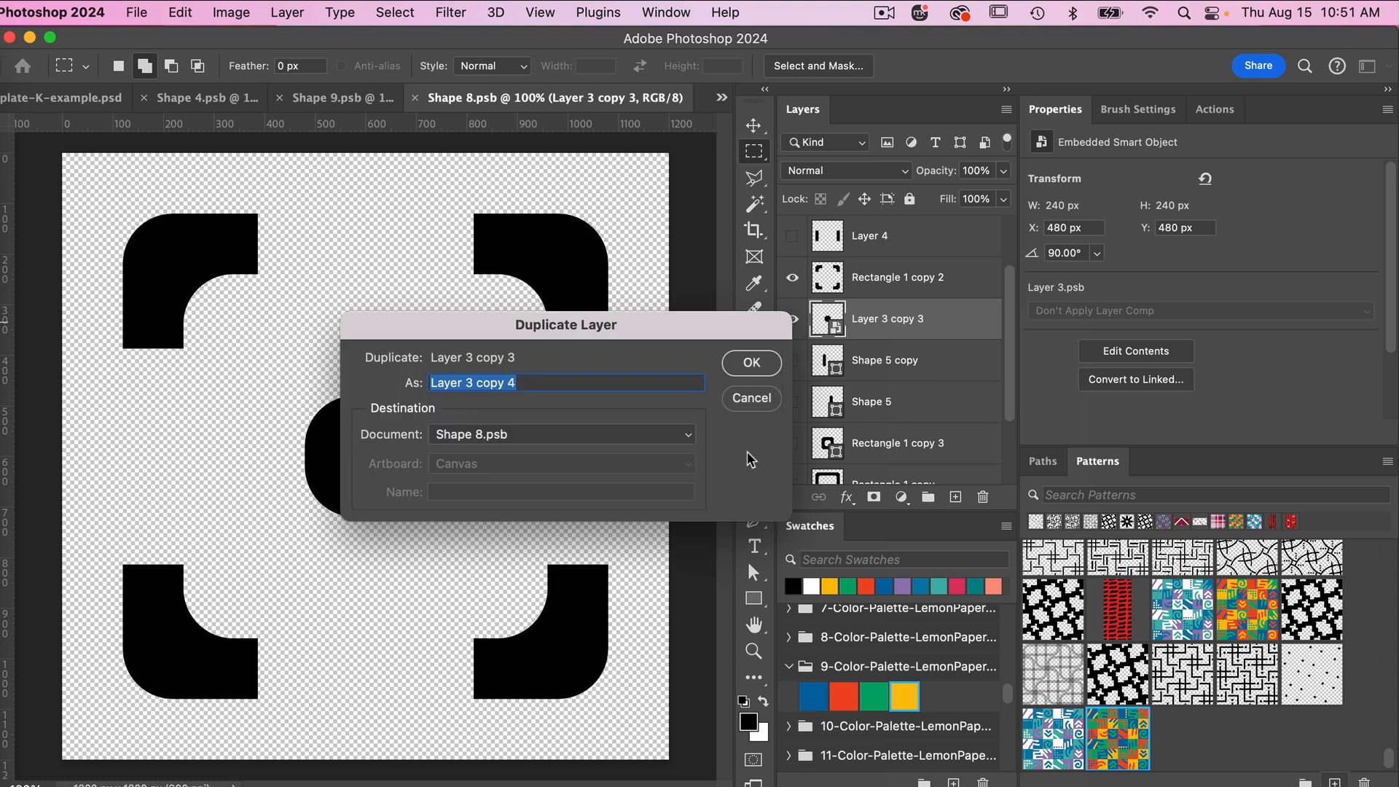
left_click(556, 437)
left_click(549, 412)
left_click(752, 362)
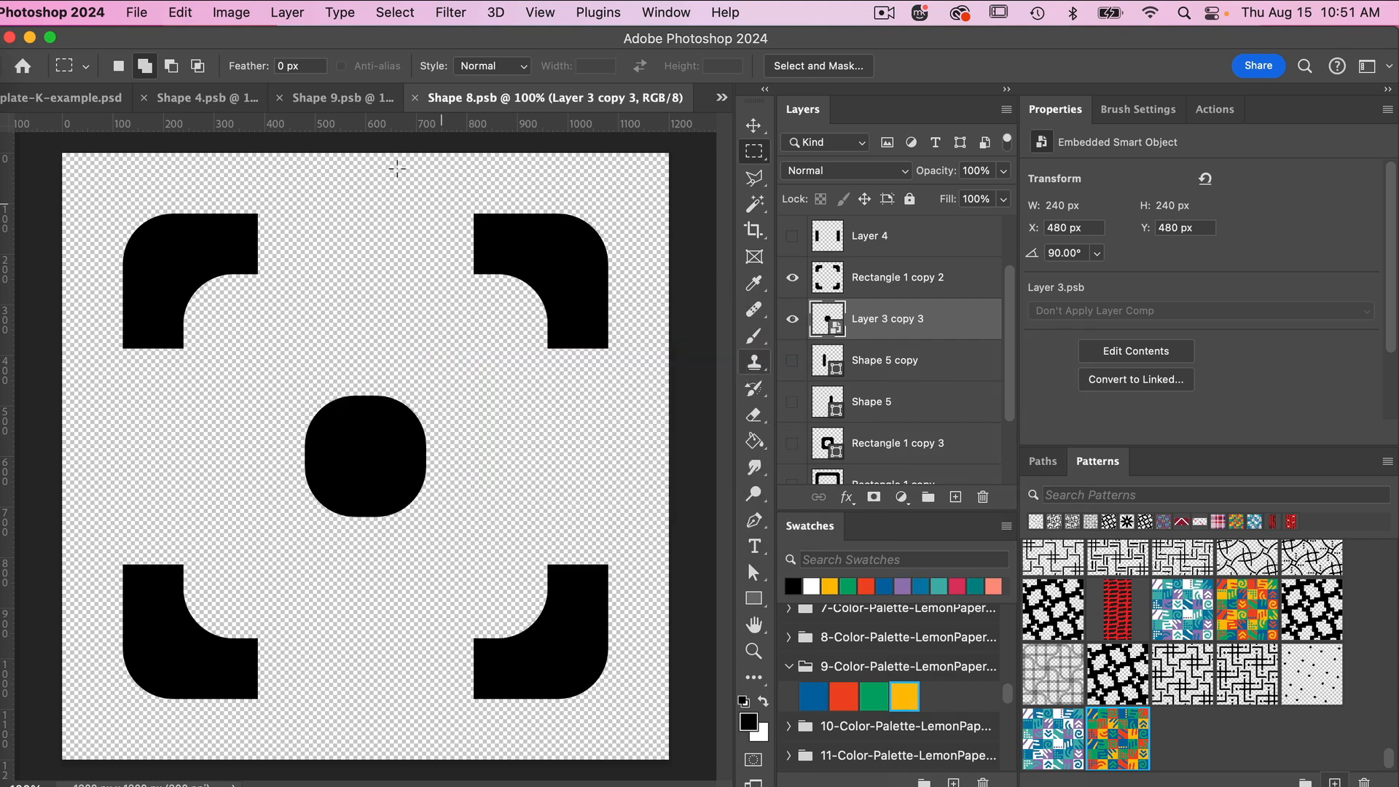
In Shape 9.psb, hide the chevrons on Layer 1 and arrange four copies of the rounded square in a two-by-two grid
left_click(342, 98)
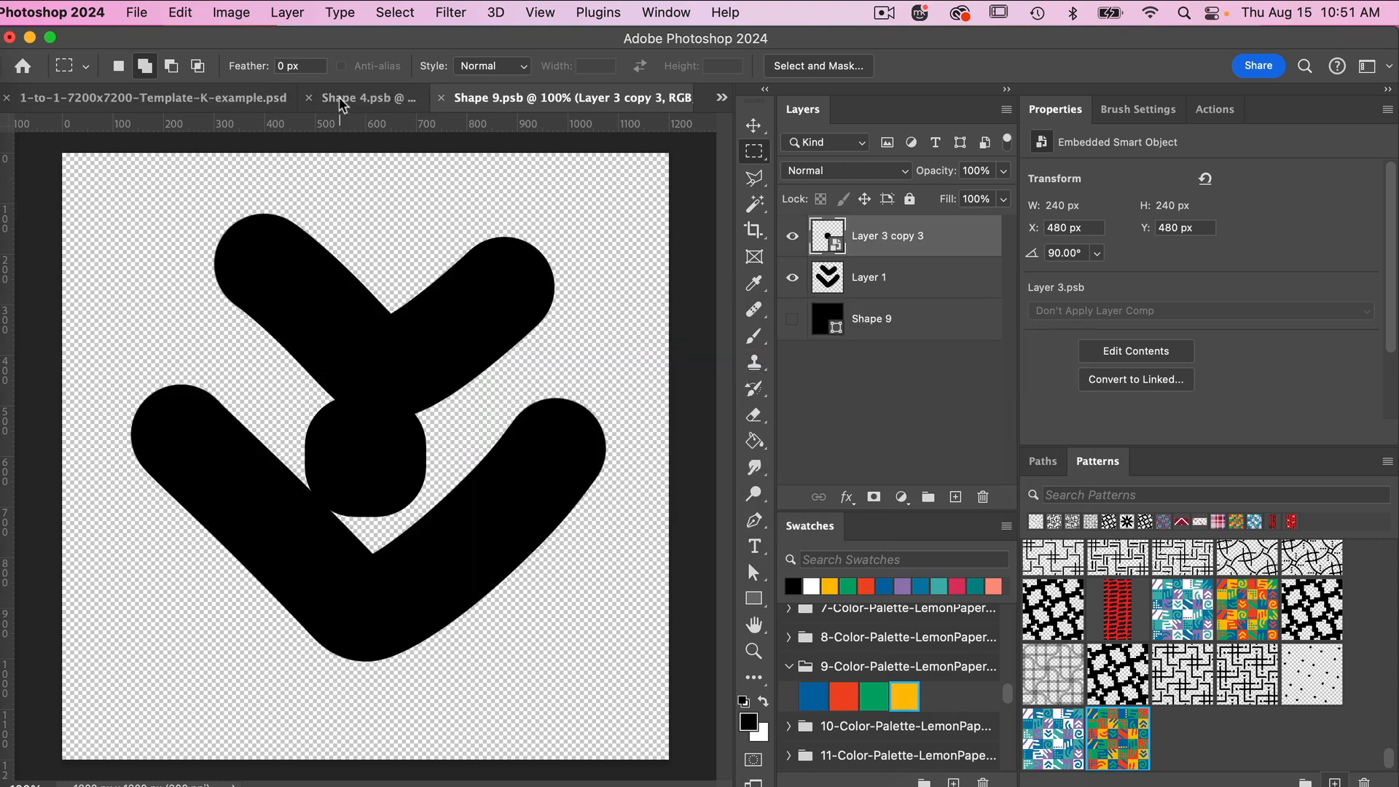
left_click(792, 277)
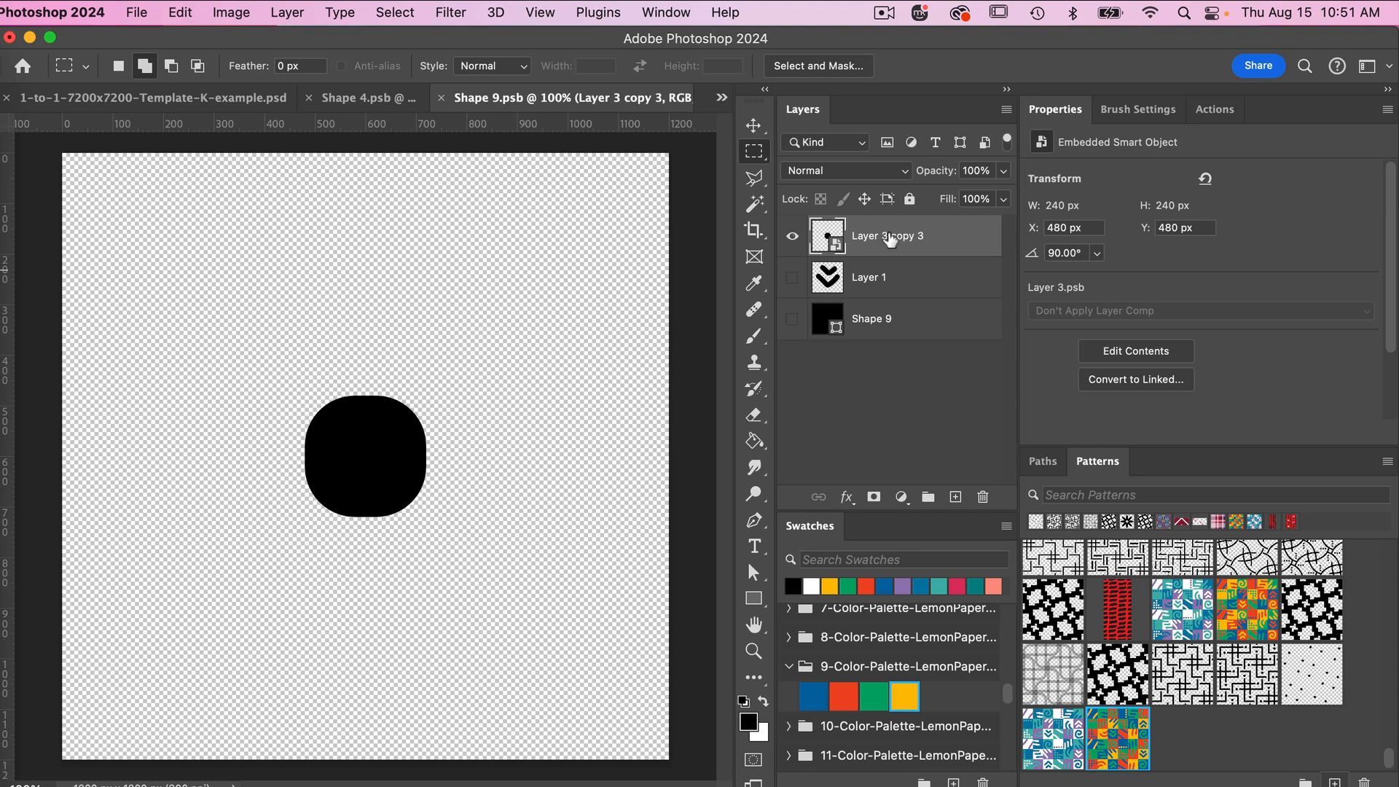
key("v")
left_click_drag(398, 430, 309, 559)
left_click(611, 490)
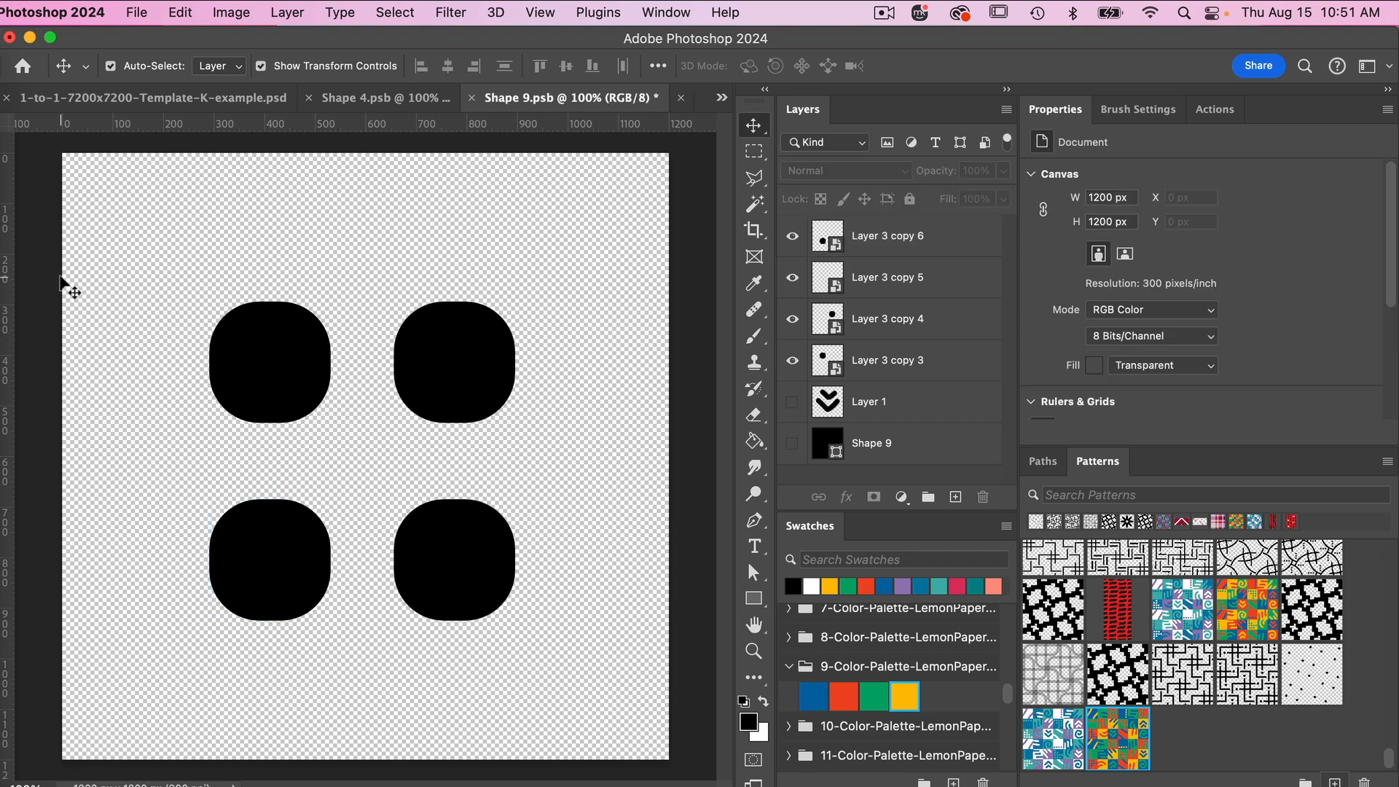
Move all four rounded squares together to the canvas centre and add a guide layout with 10 columns and 10 rows
left_click_drag(141, 266, 535, 638)
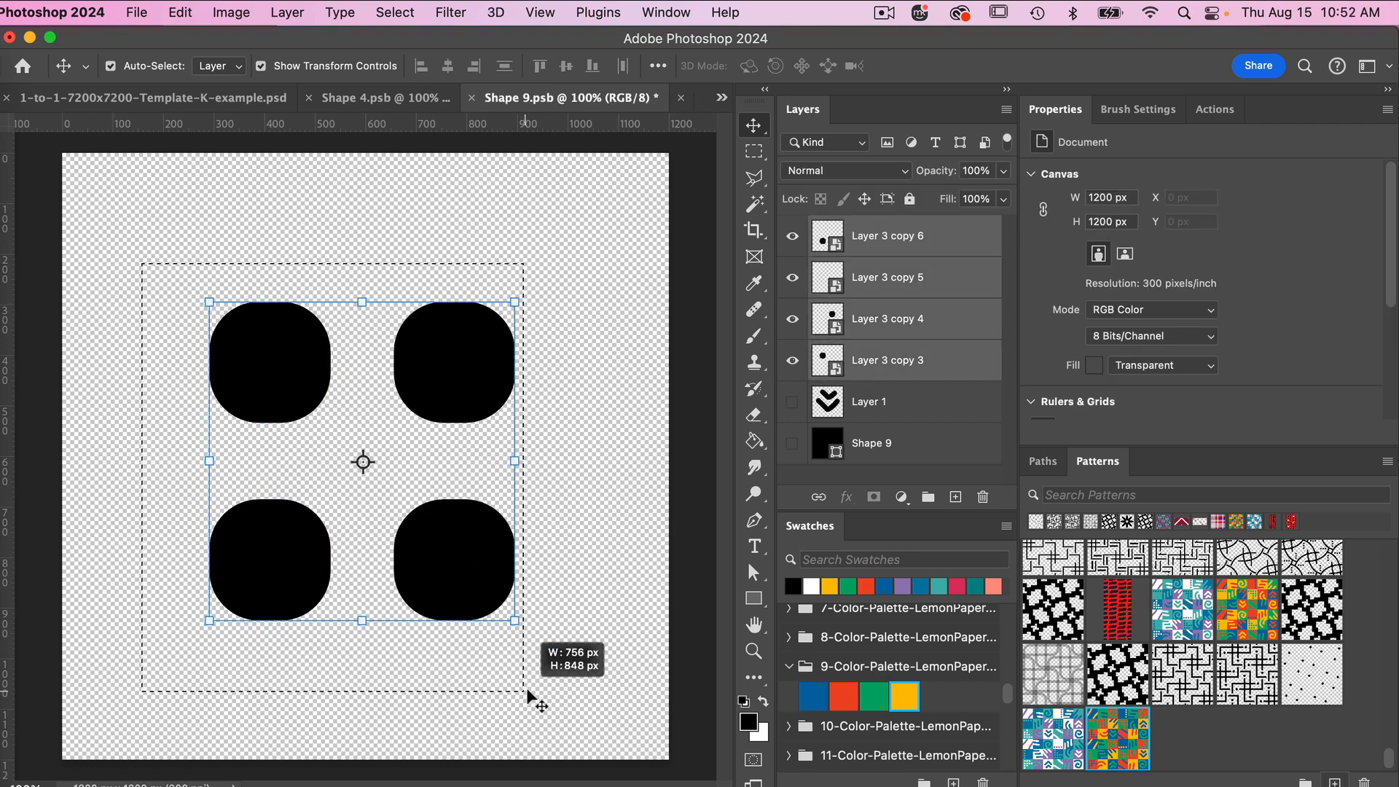
left_click_drag(431, 337, 479, 358)
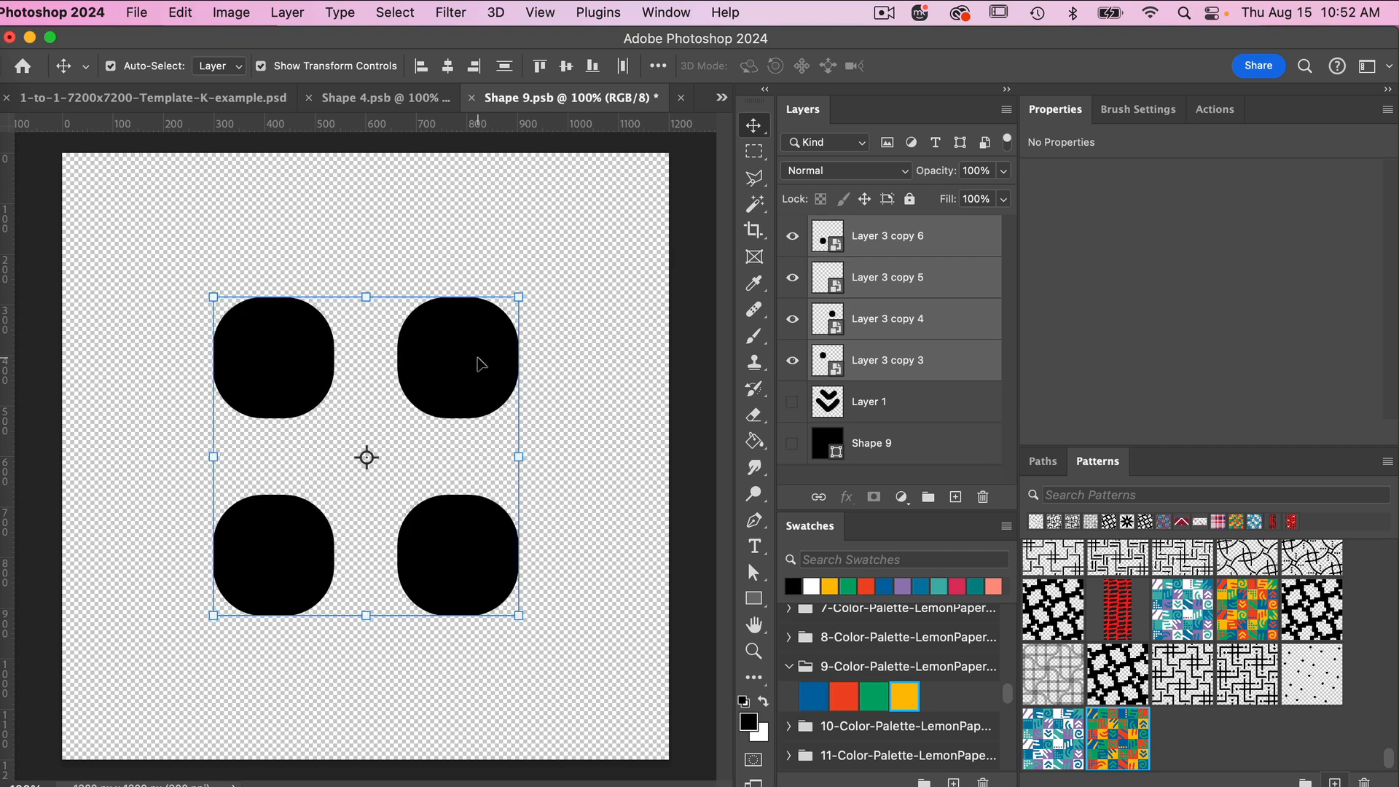
left_click(541, 14)
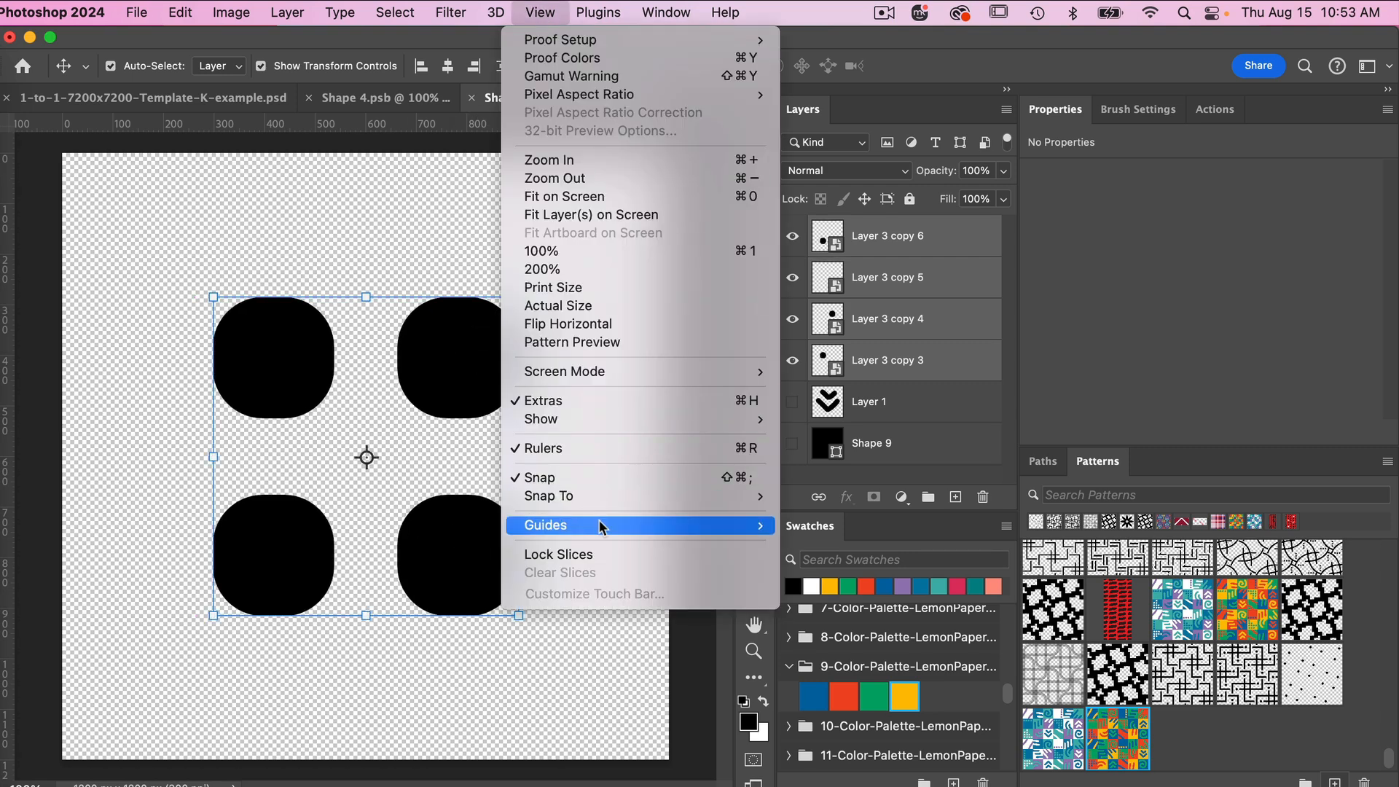
mouse_move(603, 525)
left_click(849, 652)
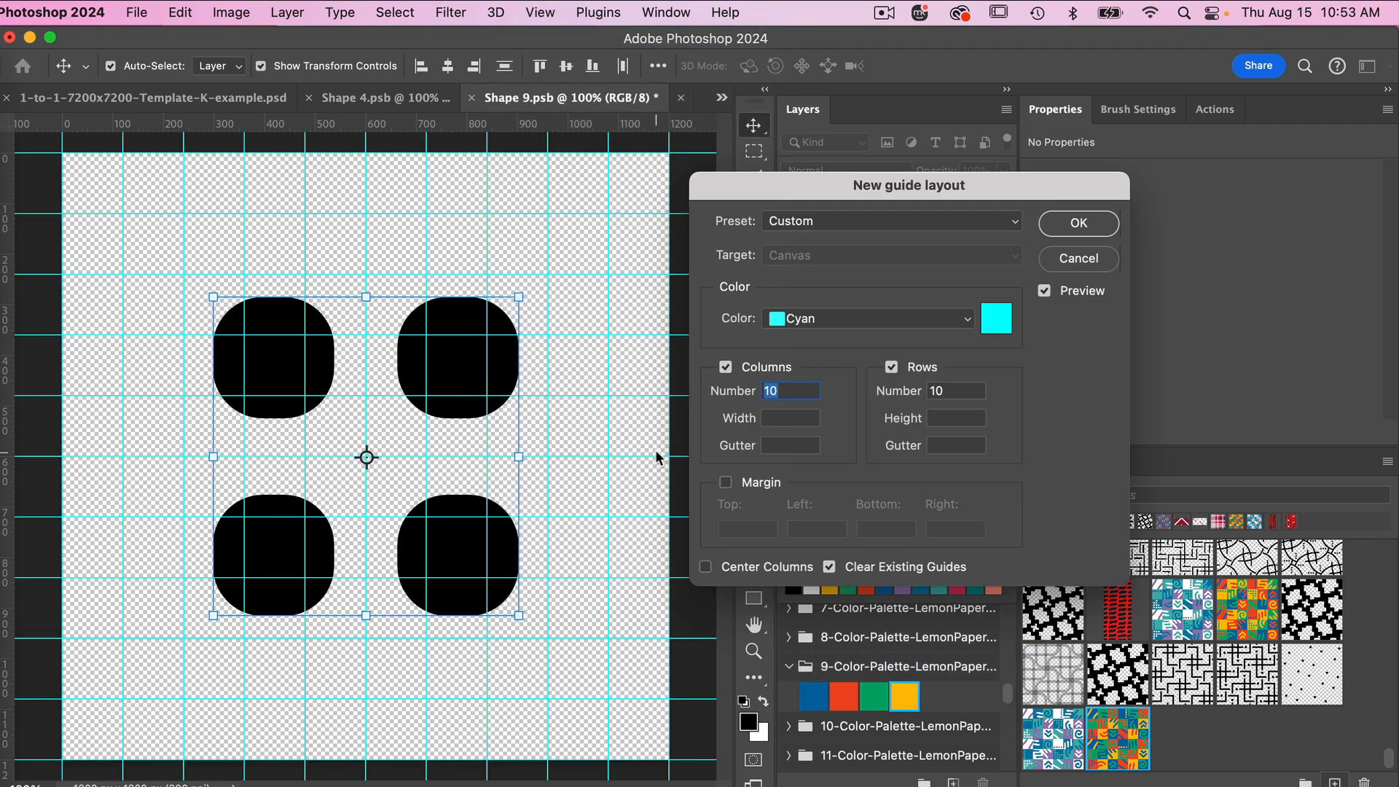
left_click(1051, 227)
left_click_drag(510, 358, 494, 364)
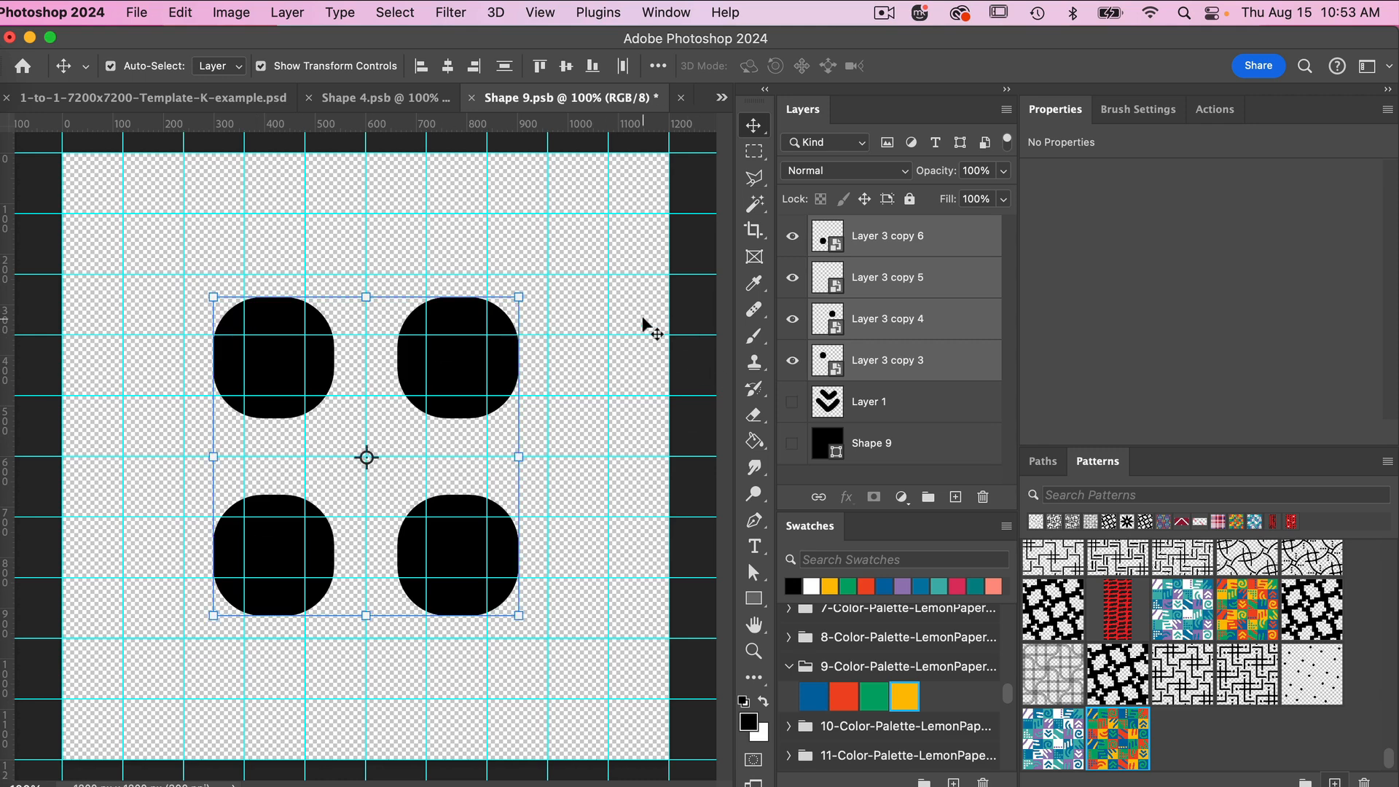
Save and close Shape 9.psb, and close Shape 8.psb to return to the template
key("super+s")
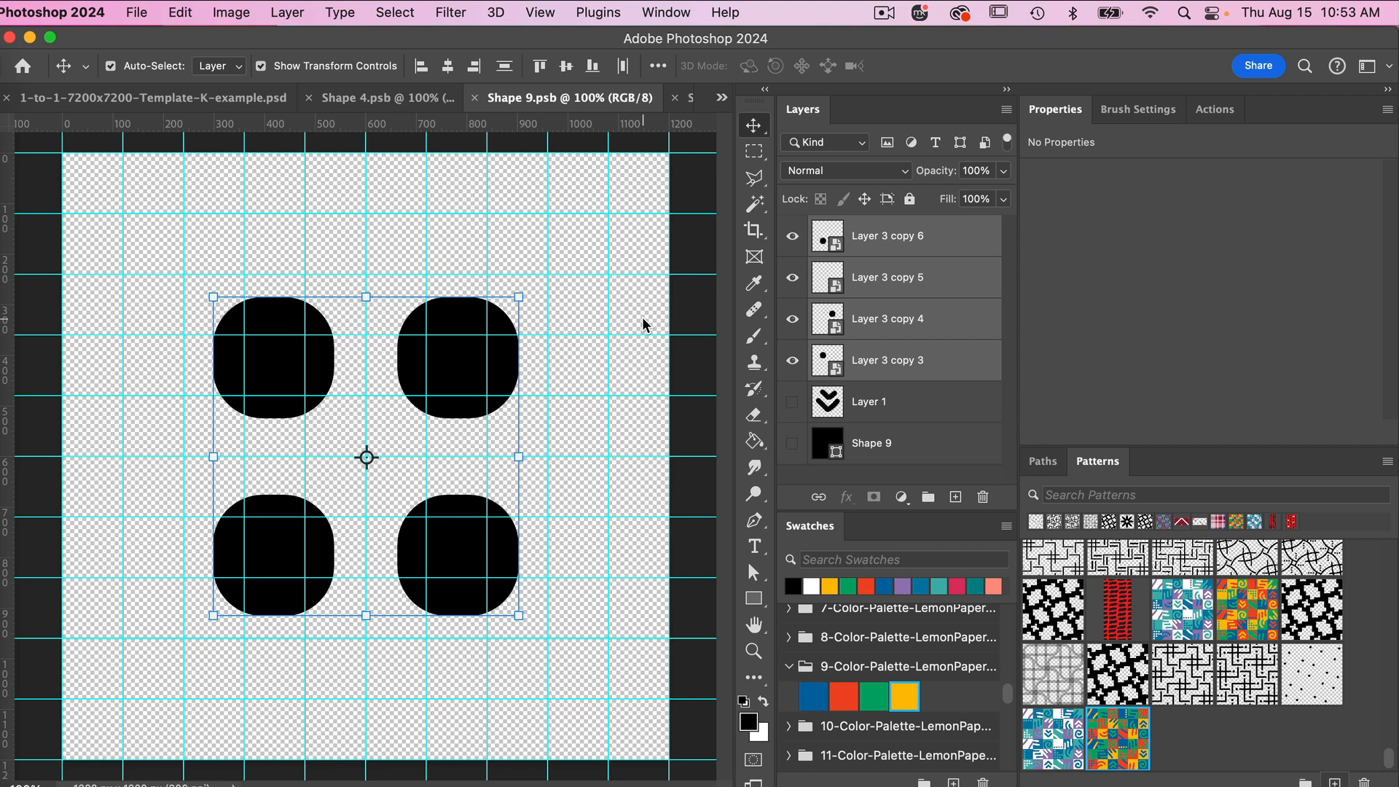
key("super+w")
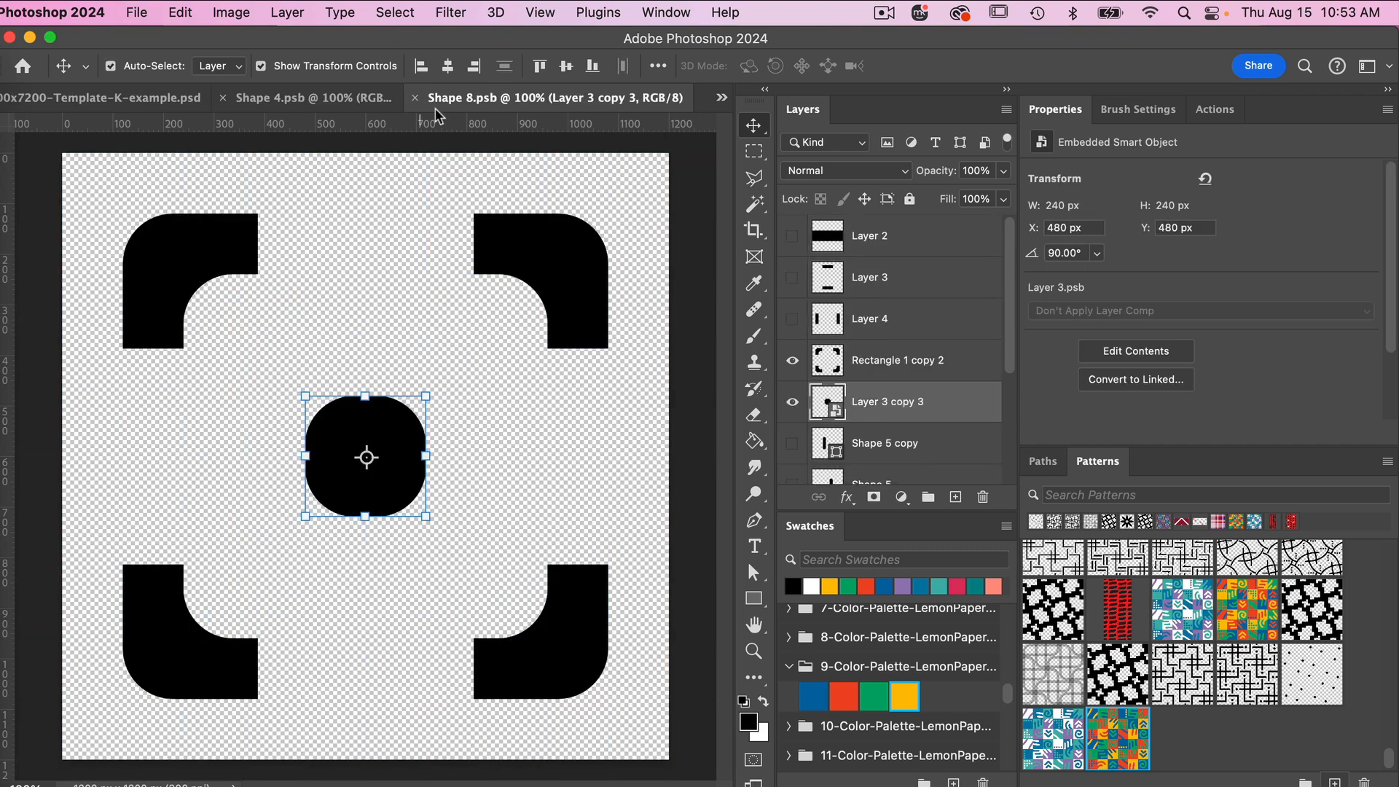
left_click(417, 98)
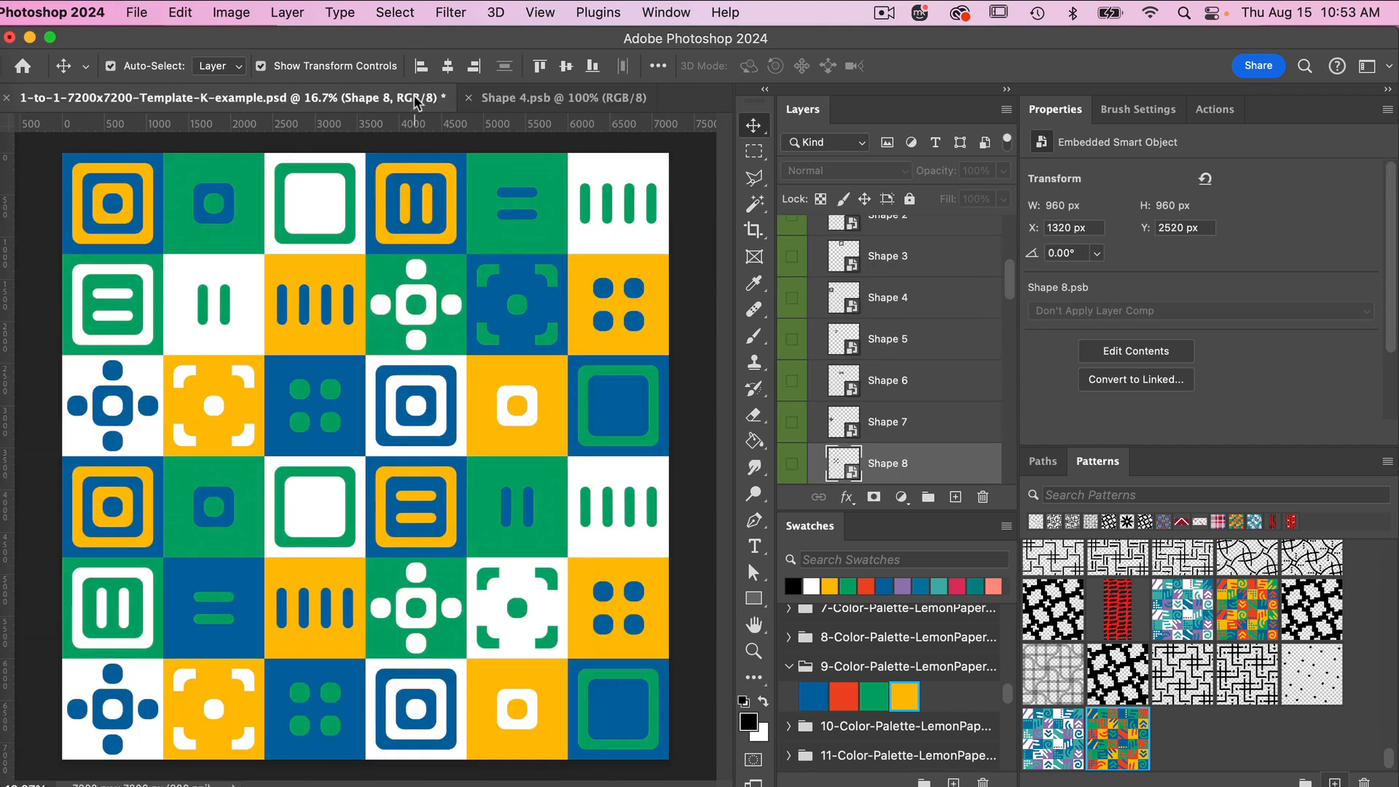
Close Shape 4.psb and define the template artwork as a pattern named 1-to-1-7200x7200-Template-K-example.psd
left_click(467, 98)
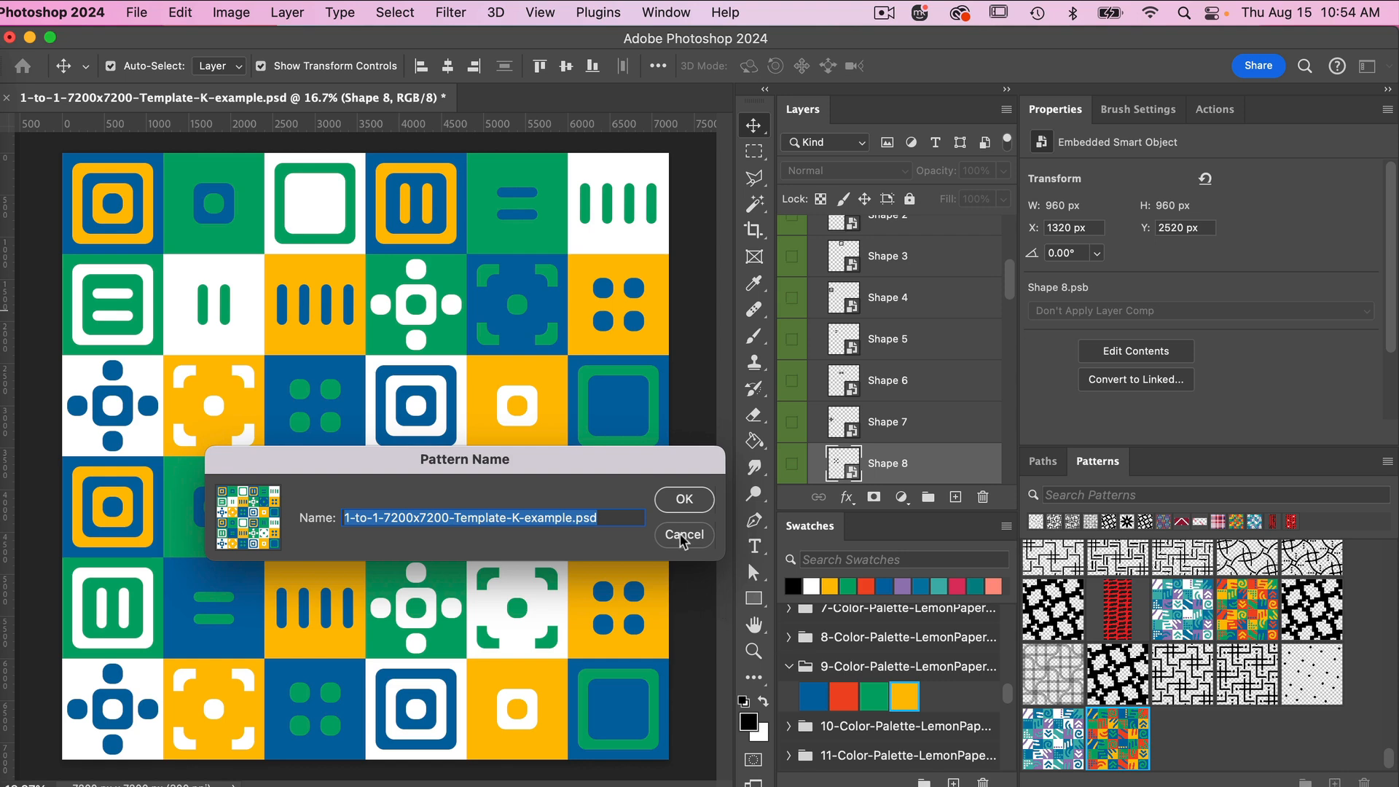
left_click(684, 499)
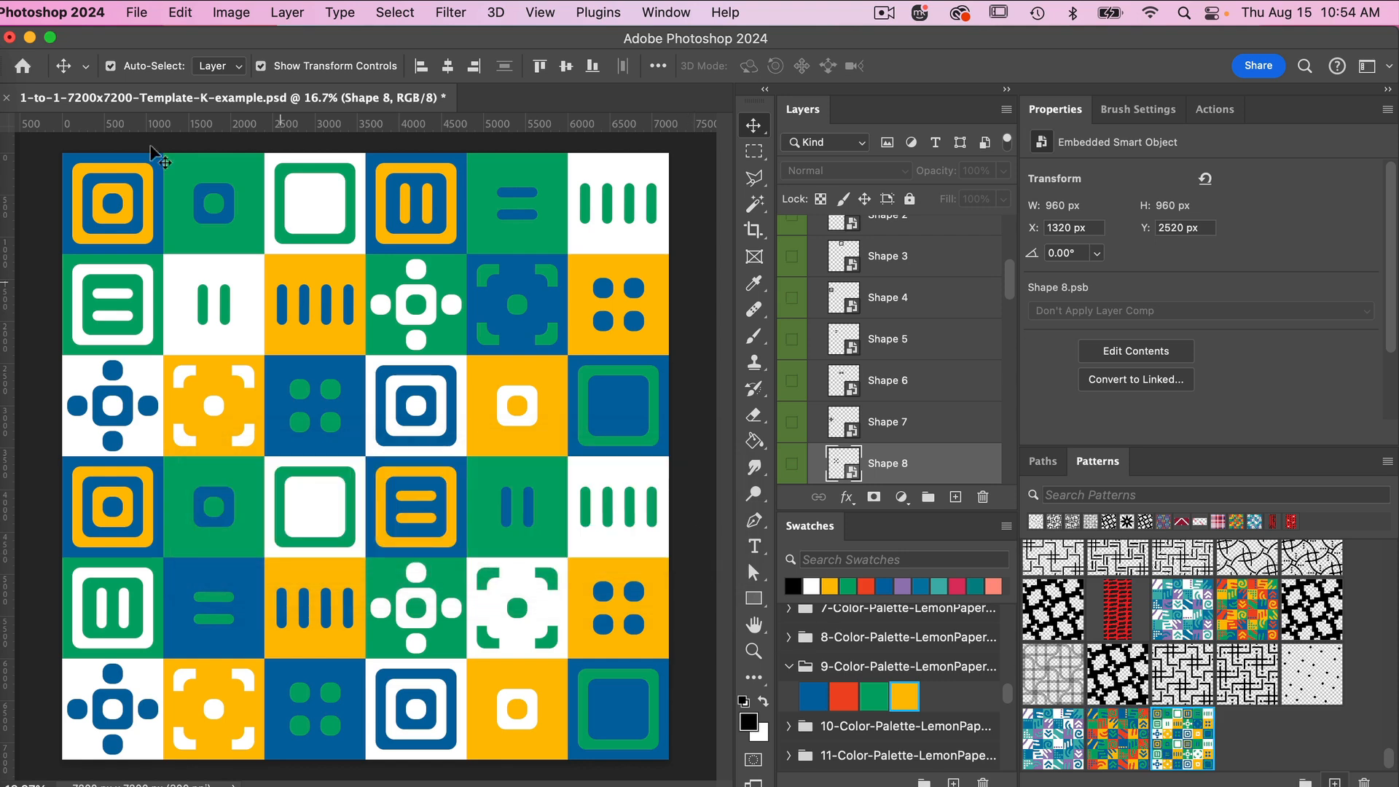
Create a new 7200 x 7200 px document at 300 pixels/inch in RGB with a transparent background
left_click(136, 12)
left_click(148, 40)
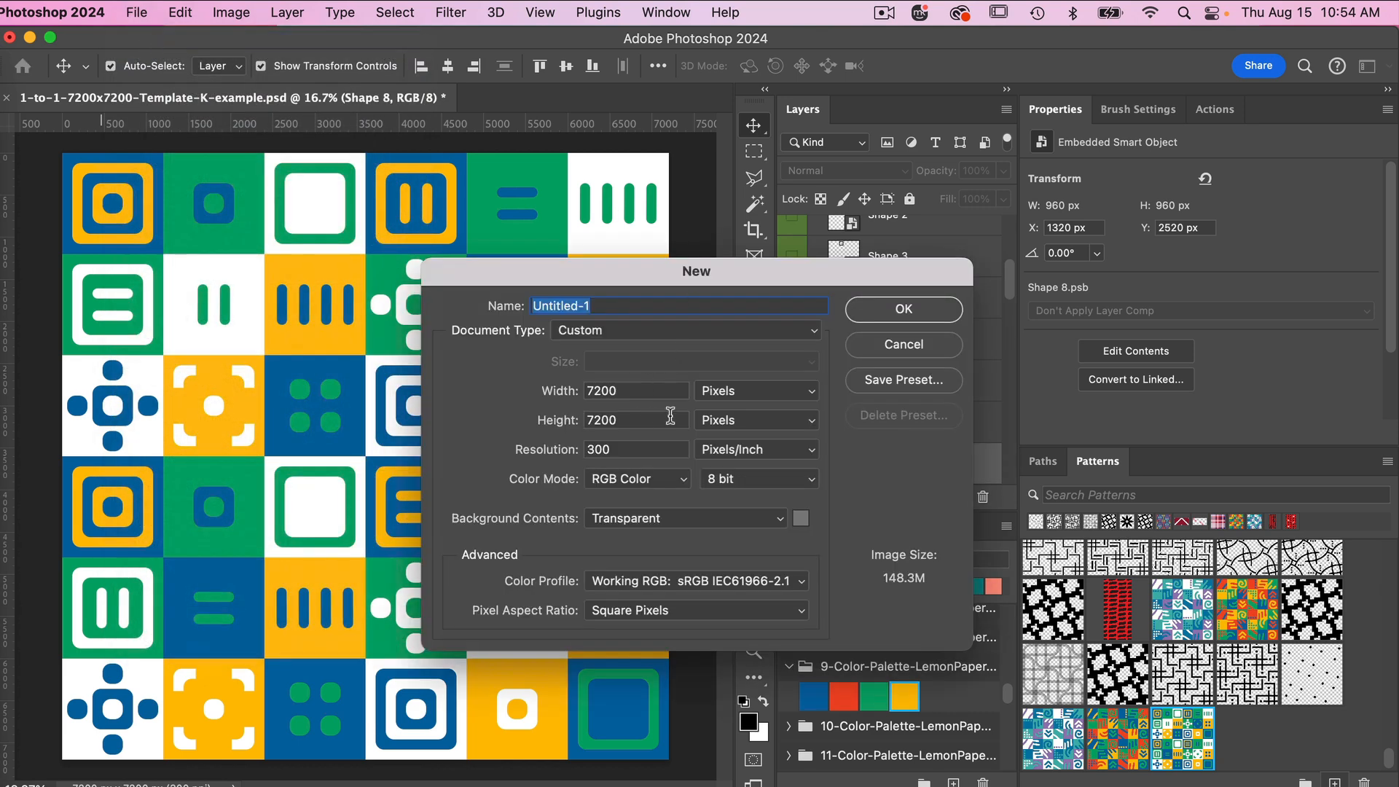
left_click(898, 309)
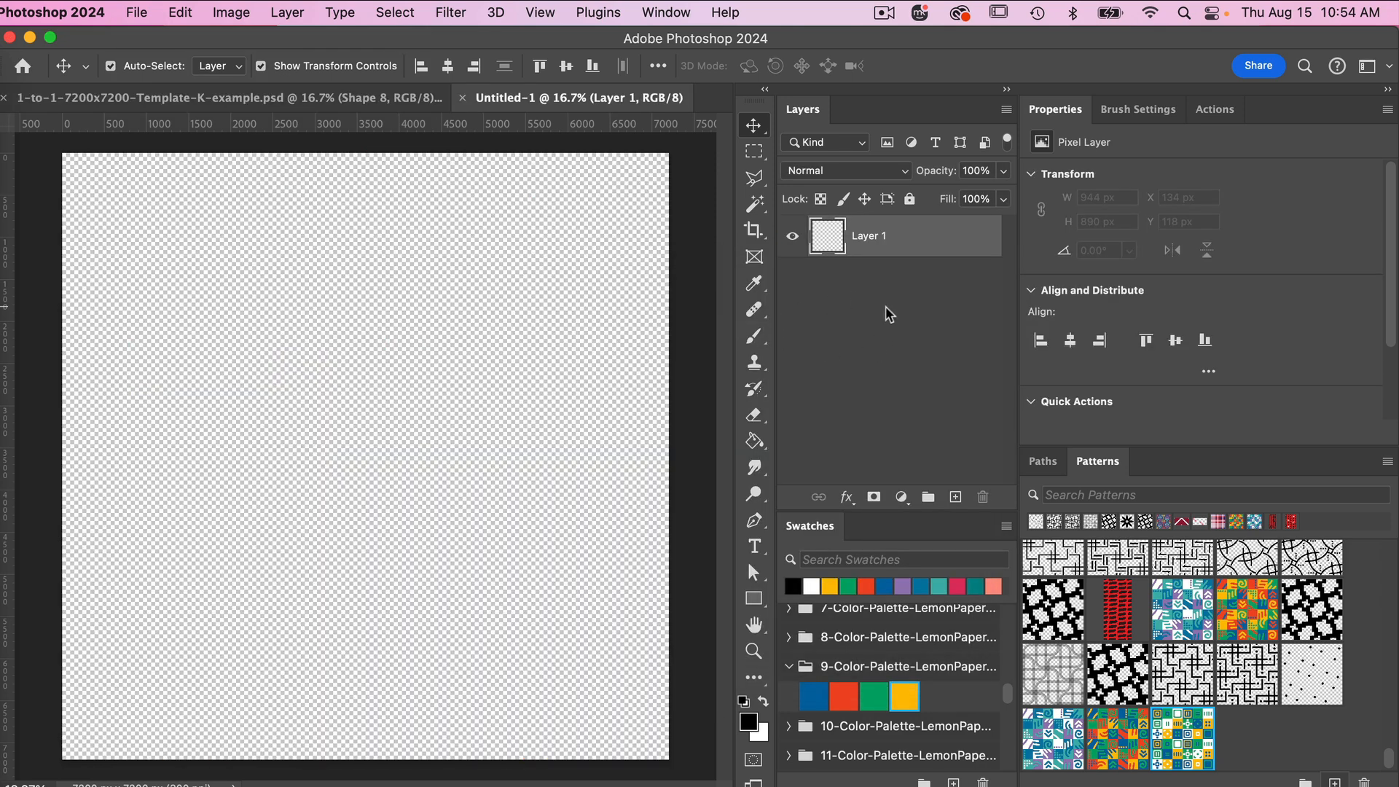
Add a Pattern fill layer and apply the newly saved blue, green, yellow and white template pattern to it
left_click(904, 497)
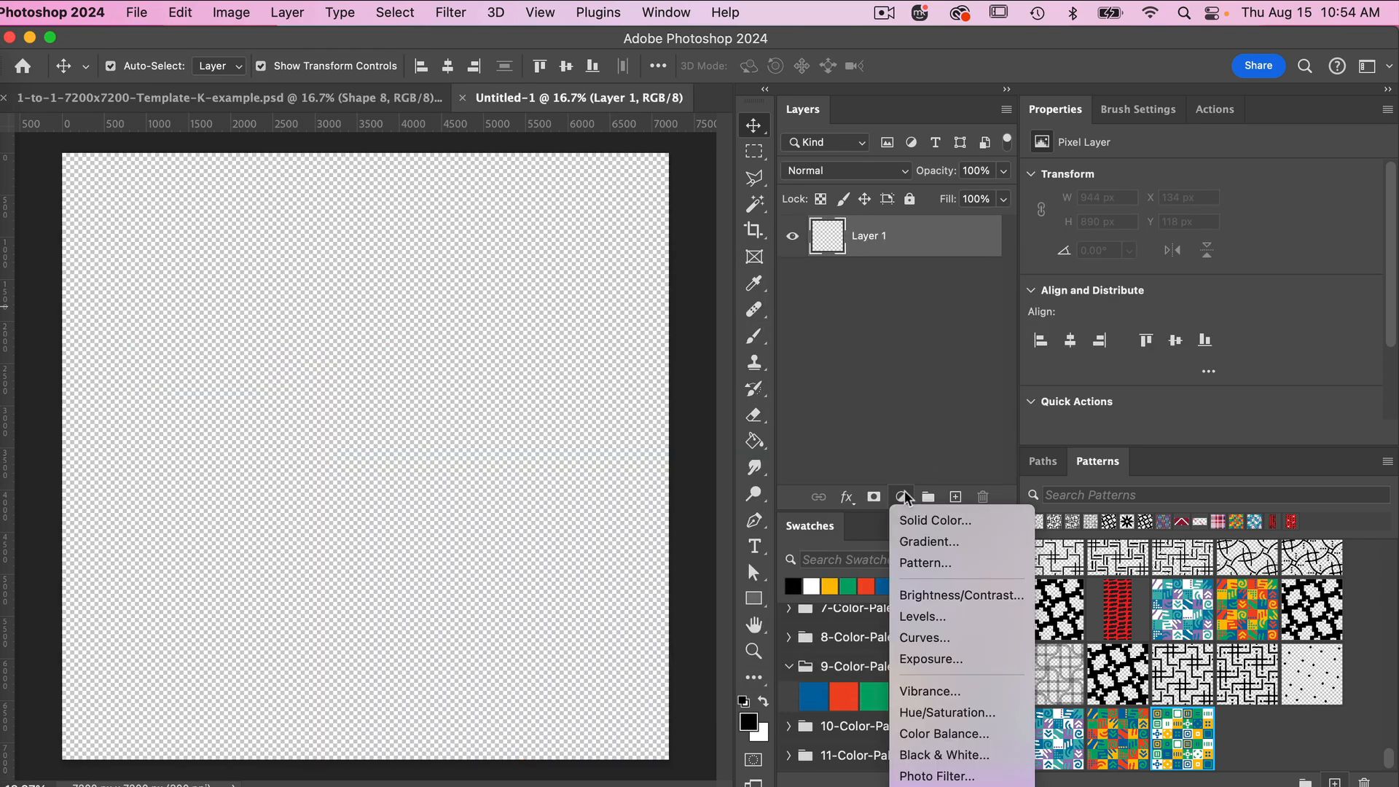
left_click(921, 561)
left_click(913, 381)
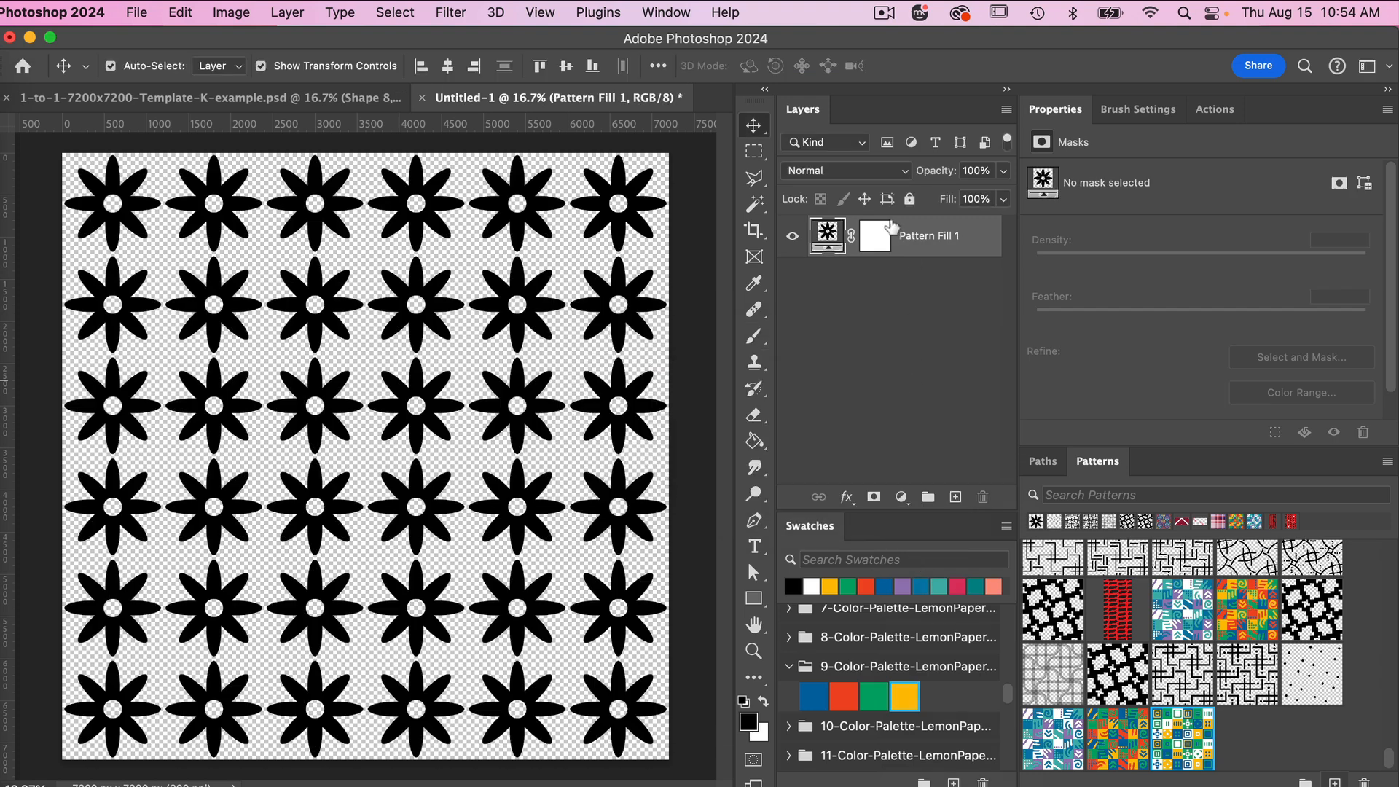
left_click(1206, 728)
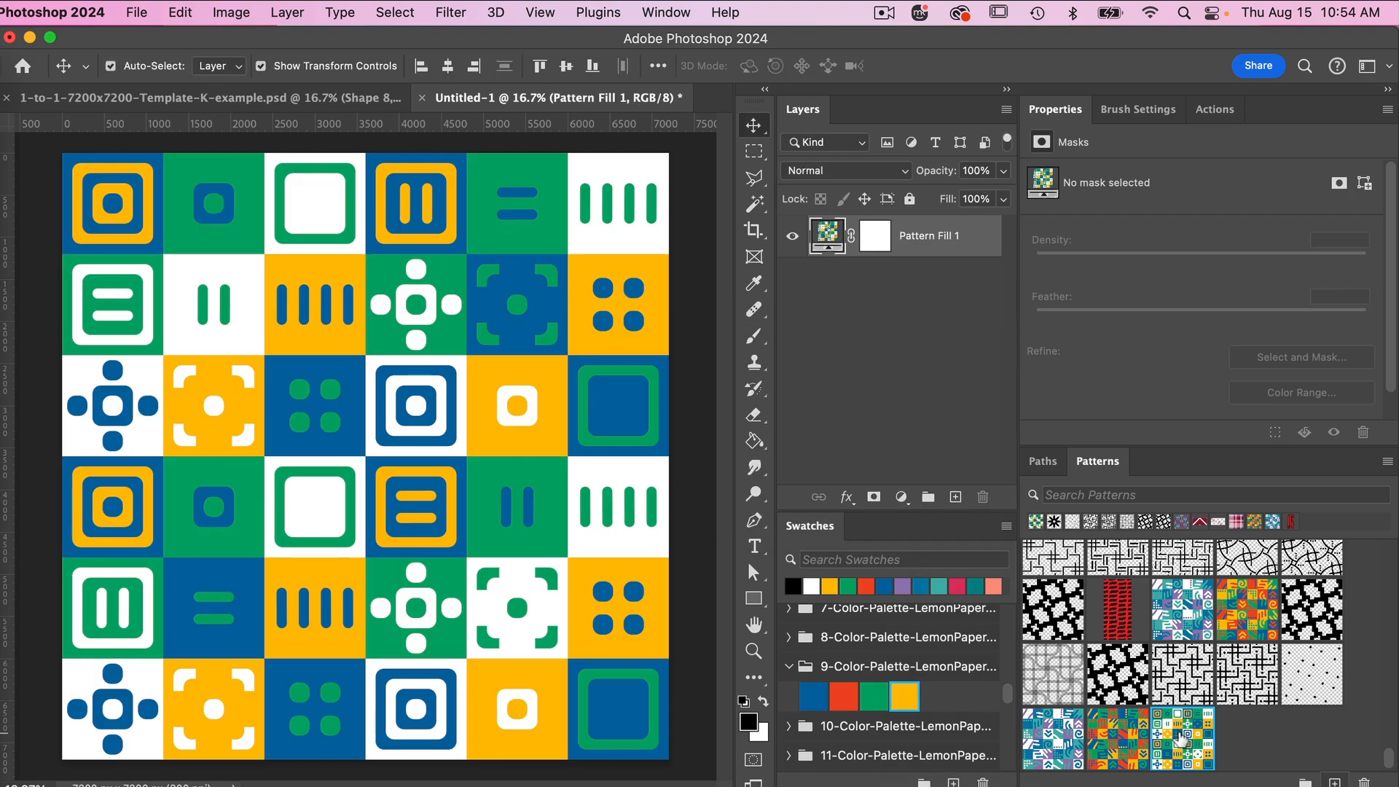
Set the scale of the Pattern Fill 1 layer to 50%
double_click(826, 233)
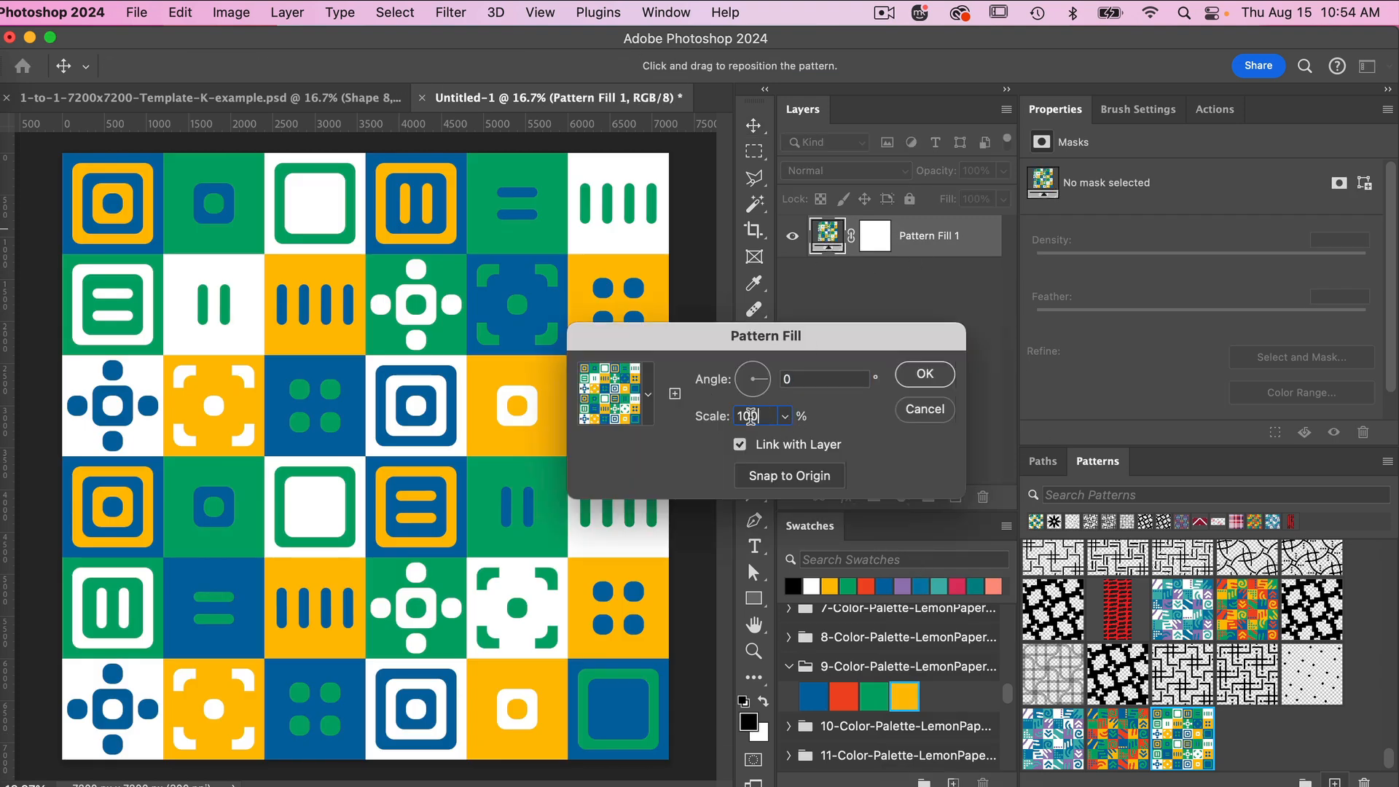
type("50")
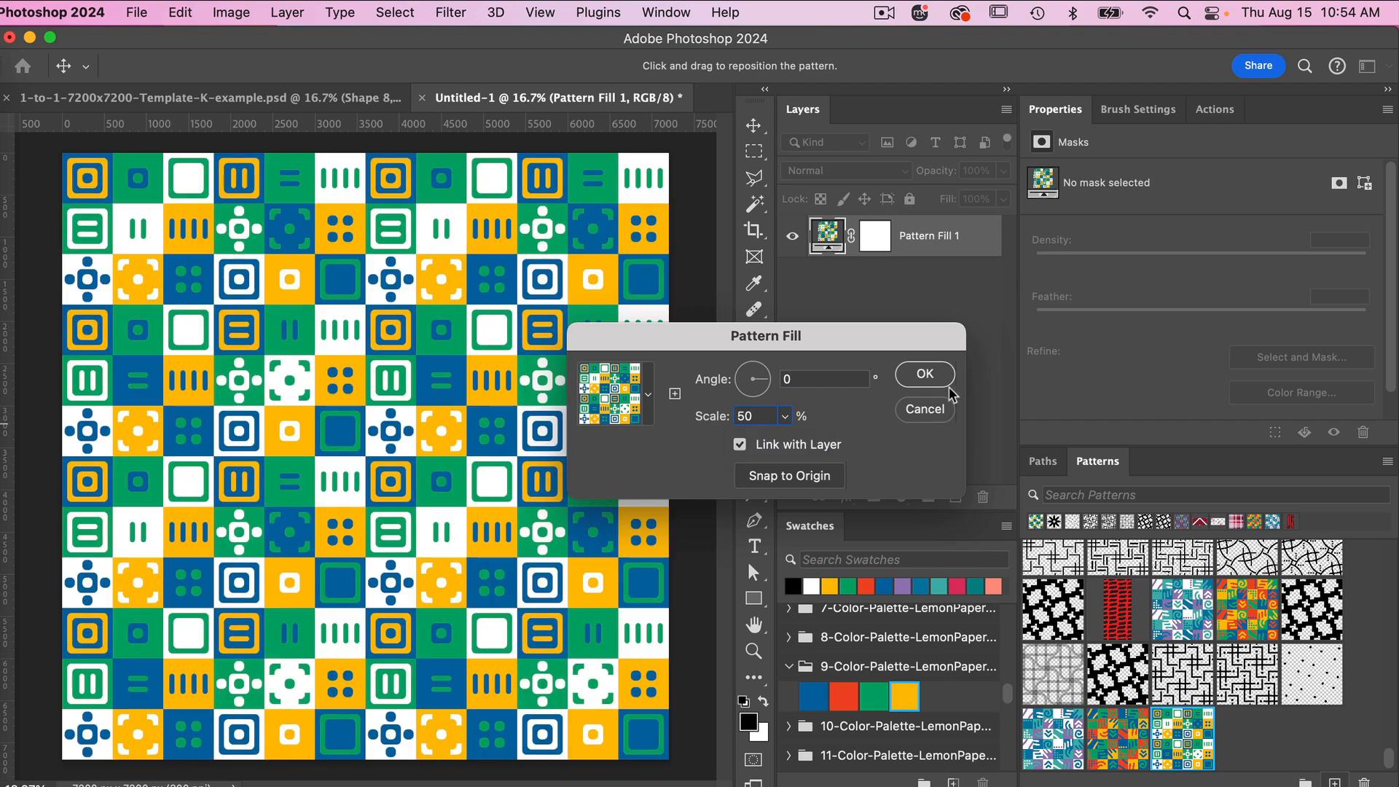
left_click(925, 373)
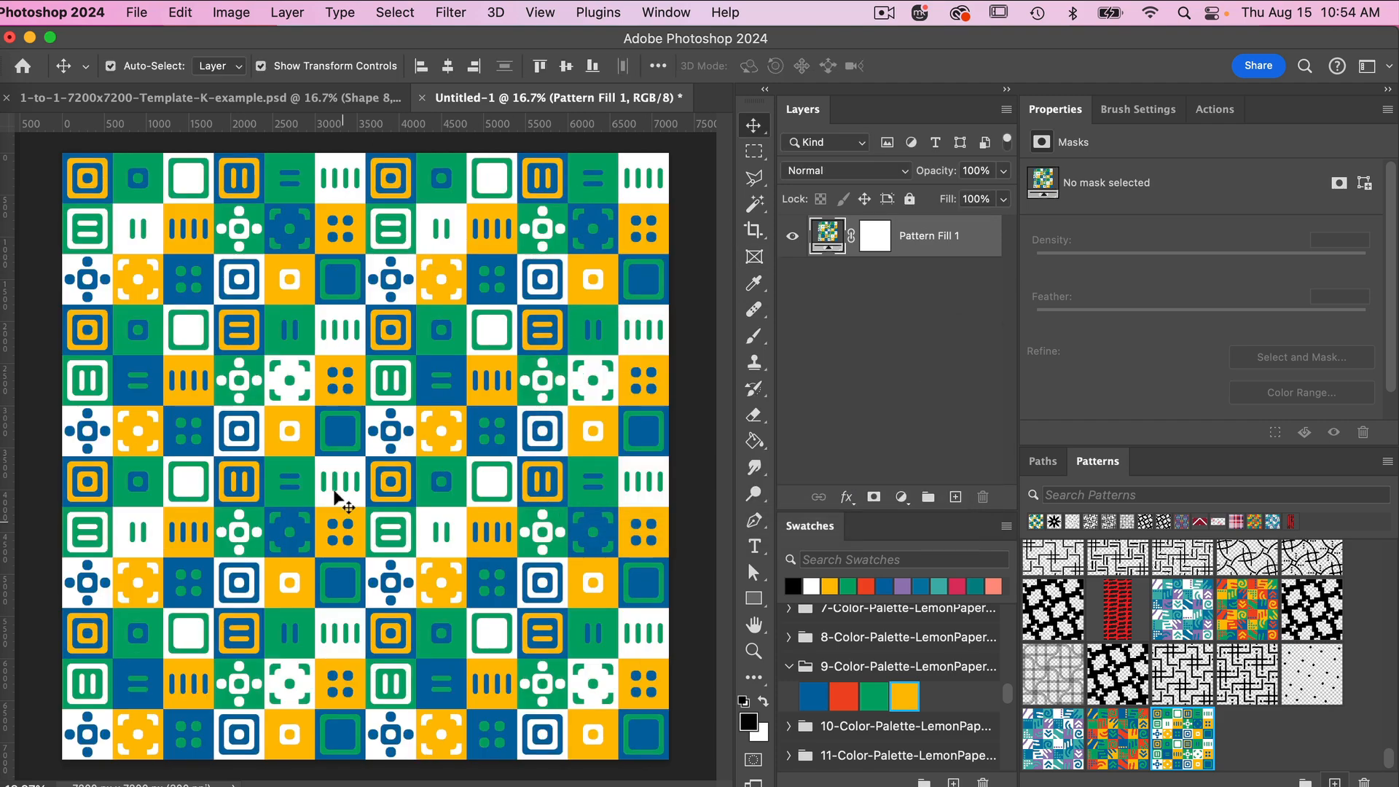